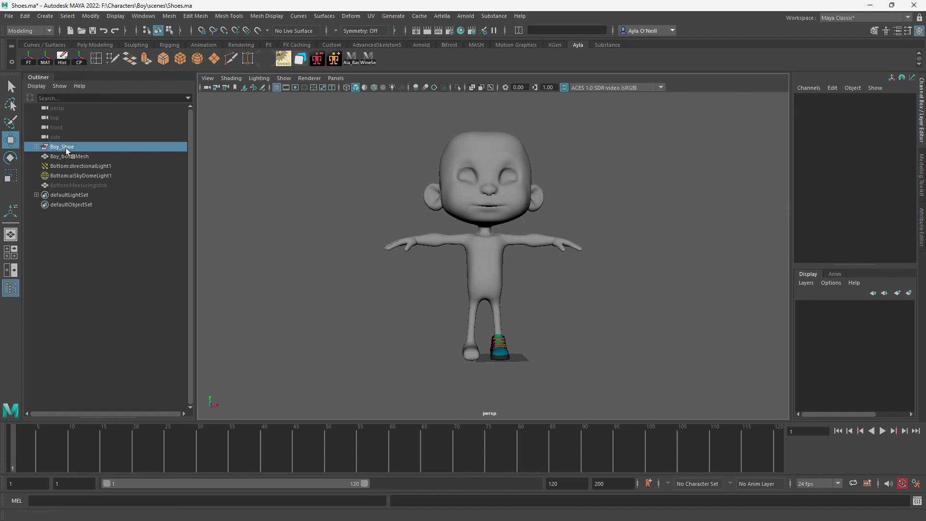
Step: Begin exporting the selected shoe as FBX, then cancel the export
{"action": "left_click", "coordinate": [66, 147]}
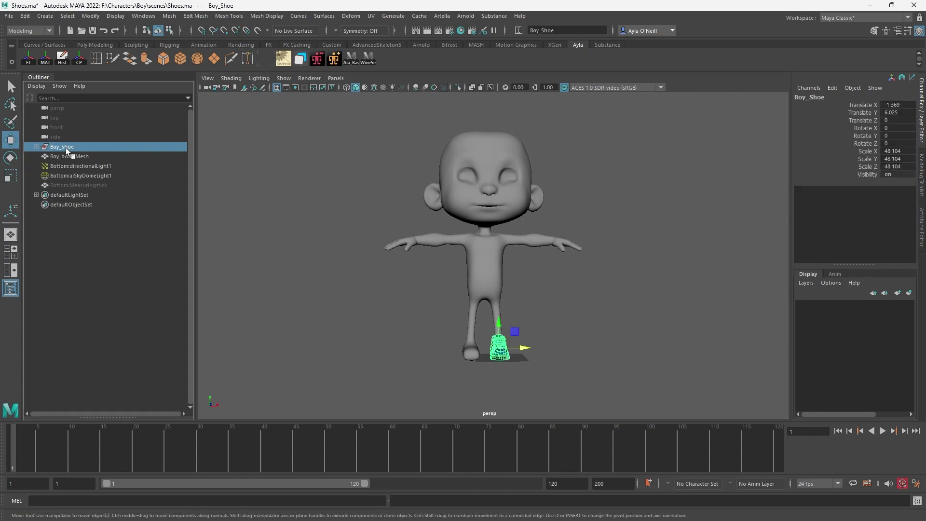
{"action": "left_click", "coordinate": [9, 16]}
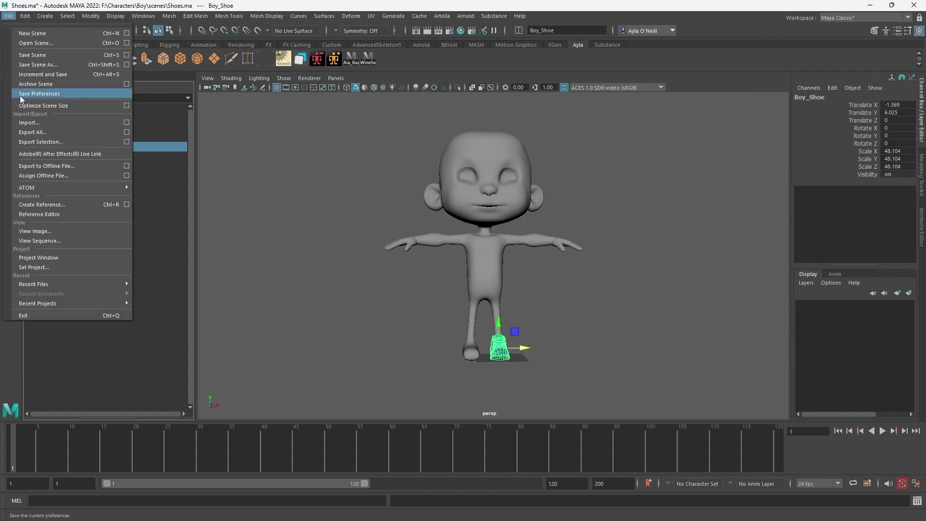
{"action": "left_click", "coordinate": [51, 143]}
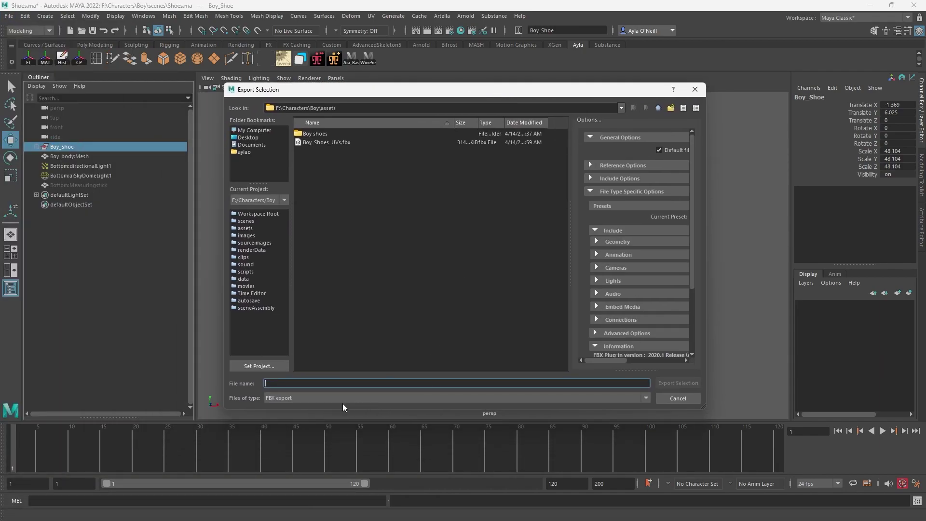
{"action": "left_click", "coordinate": [315, 397]}
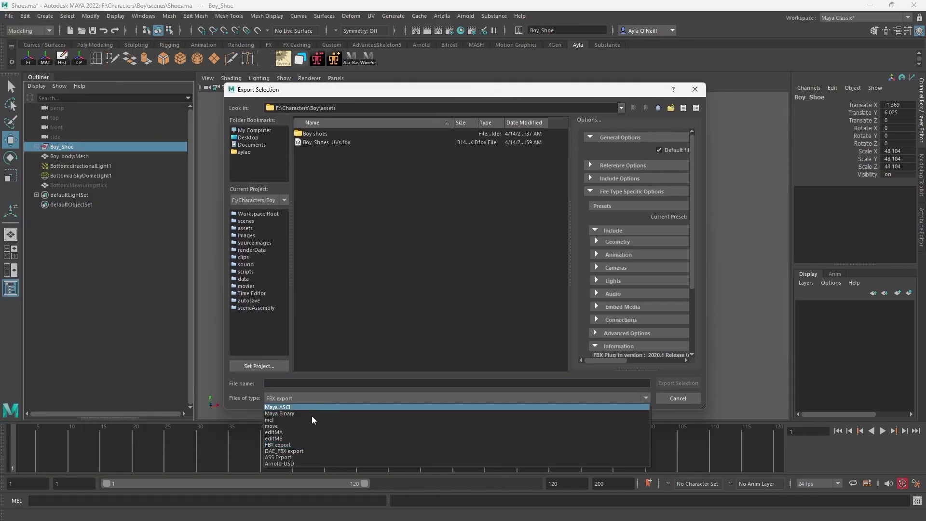
{"action": "left_click", "coordinate": [287, 444]}
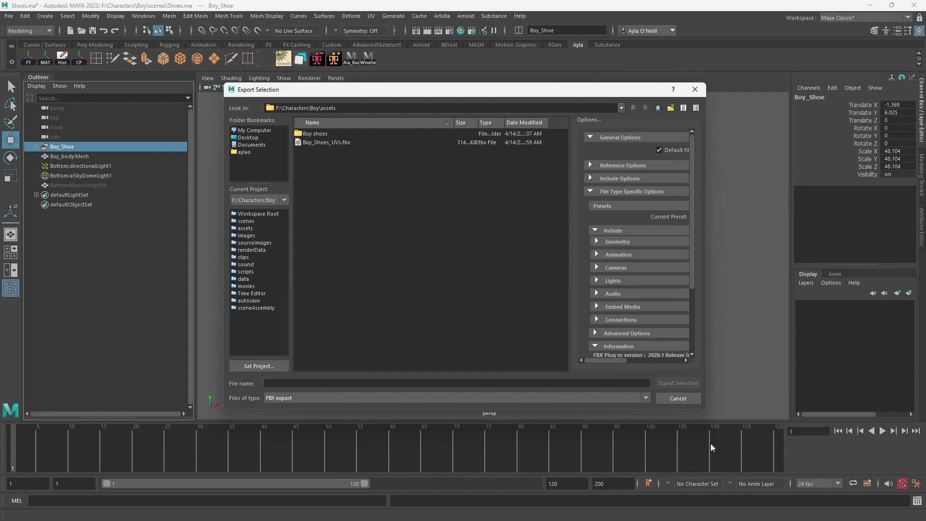
{"action": "left_click", "coordinate": [678, 398]}
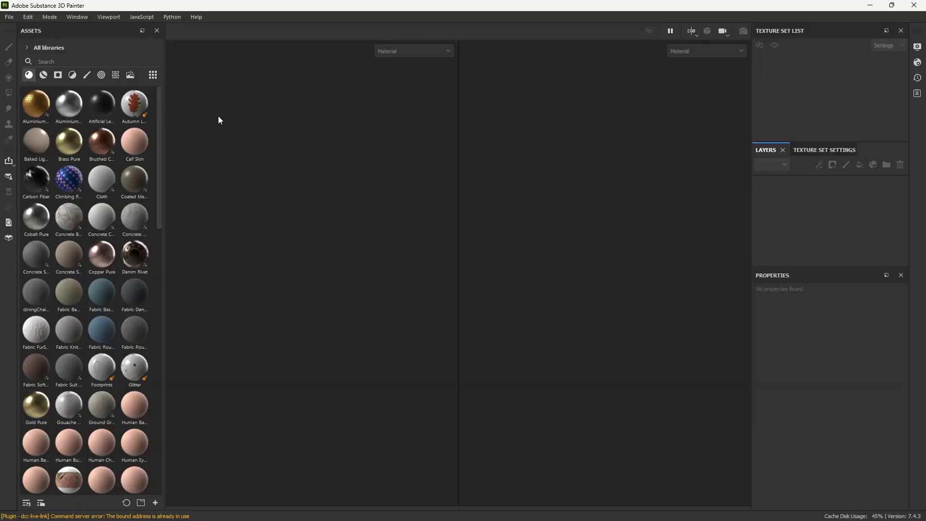
Step: Create a new project with Boy_Shoes_UVs.fbx chosen as the mesh
{"action": "left_click", "coordinate": [8, 17]}
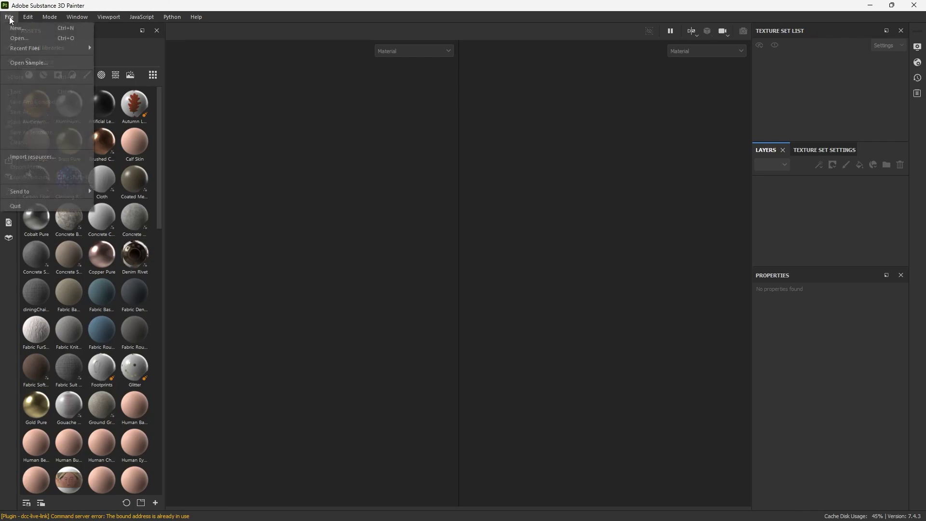
{"action": "left_click", "coordinate": [19, 23]}
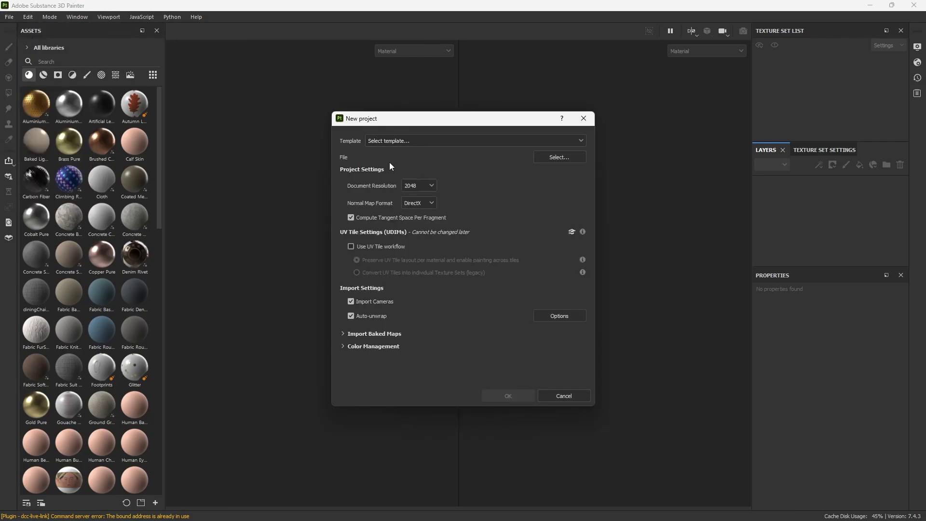
{"action": "left_click", "coordinate": [558, 157]}
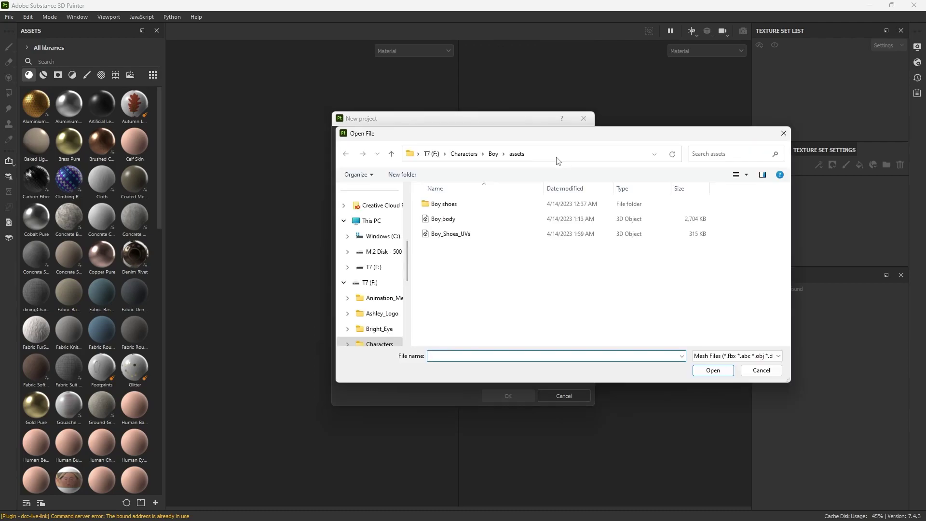
{"action": "double_click", "coordinate": [466, 237]}
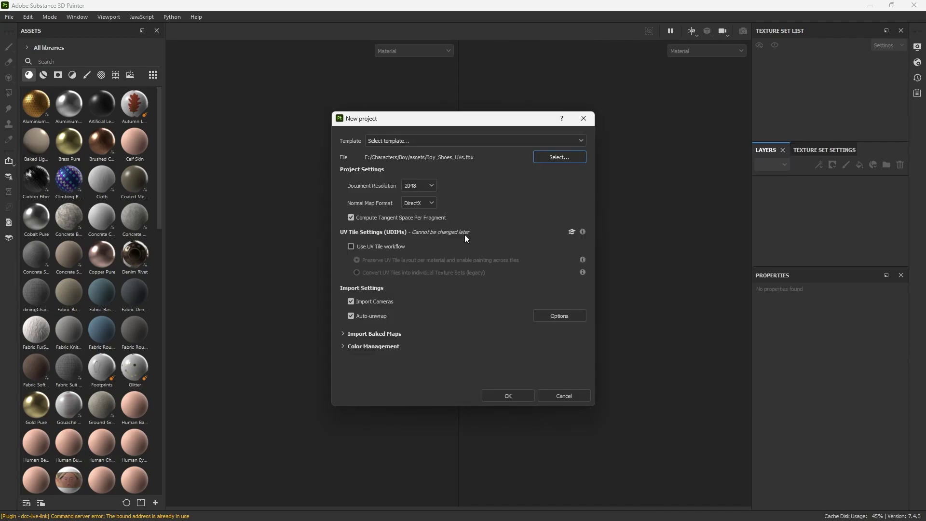
{"action": "left_click", "coordinate": [520, 396]}
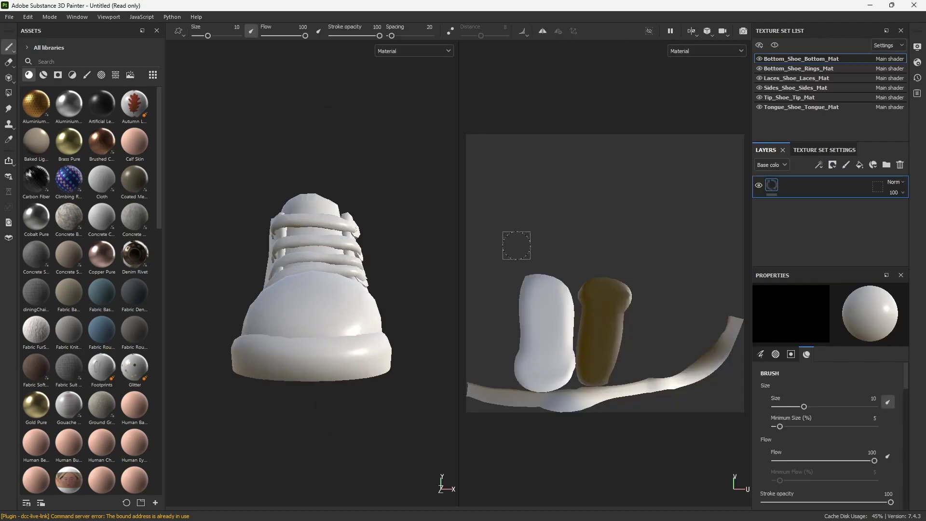
Step: Orbit the shoe, then search the asset shelf for 'fabr' filtered to smart materials
{"action": "left_click_drag", "start_coordinate": [373, 193], "coordinate": [365, 342], "text": "alt"}
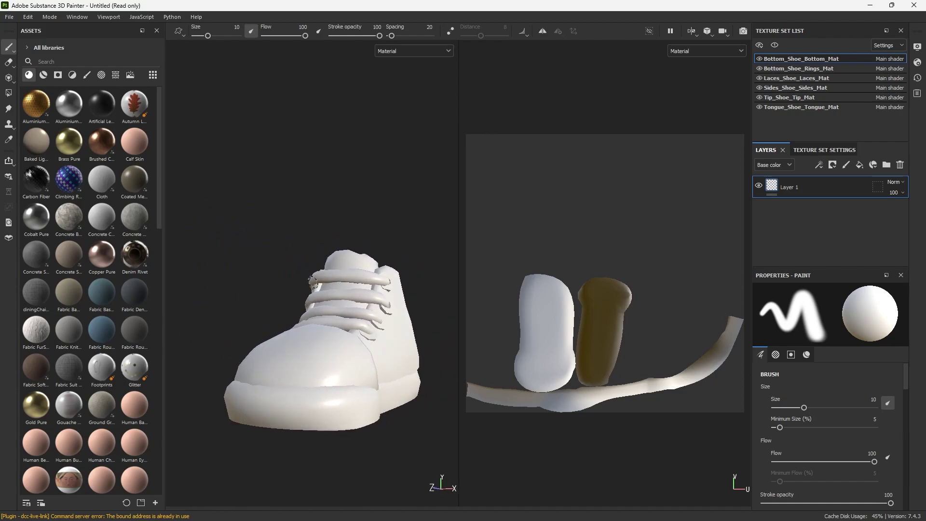
{"action": "mouse_move", "coordinate": [312, 281]}
{"action": "left_mouse_down", "text": "alt"}
{"action": "mouse_move", "coordinate": [378, 252]}
{"action": "mouse_move", "coordinate": [364, 291]}
{"action": "mouse_move", "coordinate": [363, 362]}
{"action": "mouse_move", "coordinate": [305, 336]}
{"action": "mouse_move", "coordinate": [403, 296]}
{"action": "mouse_move", "coordinate": [336, 311]}
{"action": "mouse_move", "coordinate": [300, 271]}
{"action": "mouse_move", "coordinate": [271, 283]}
{"action": "mouse_move", "coordinate": [384, 268]}
{"action": "mouse_move", "coordinate": [334, 310]}
{"action": "mouse_move", "coordinate": [390, 283]}
{"action": "mouse_move", "coordinate": [302, 323]}
{"action": "mouse_move", "coordinate": [299, 295]}
{"action": "left_mouse_up", "text": "alt"}
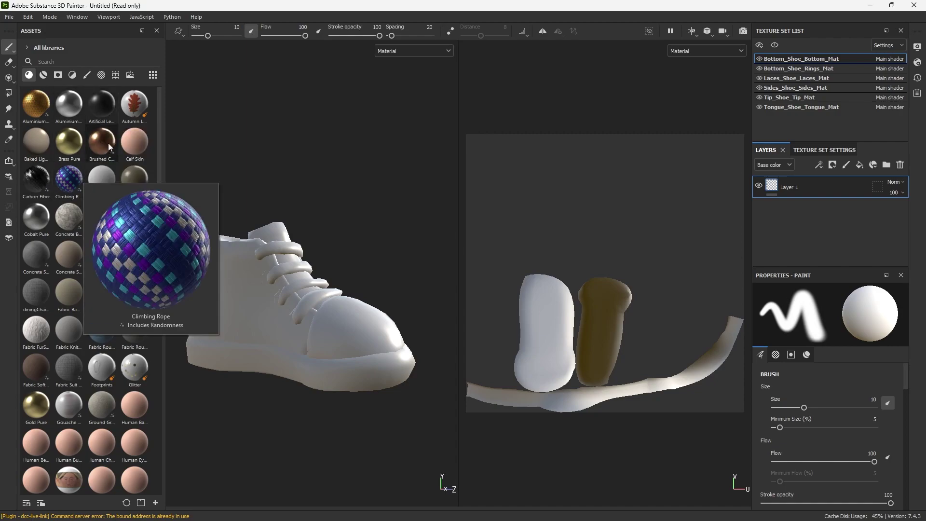
{"action": "left_click", "coordinate": [63, 61]}
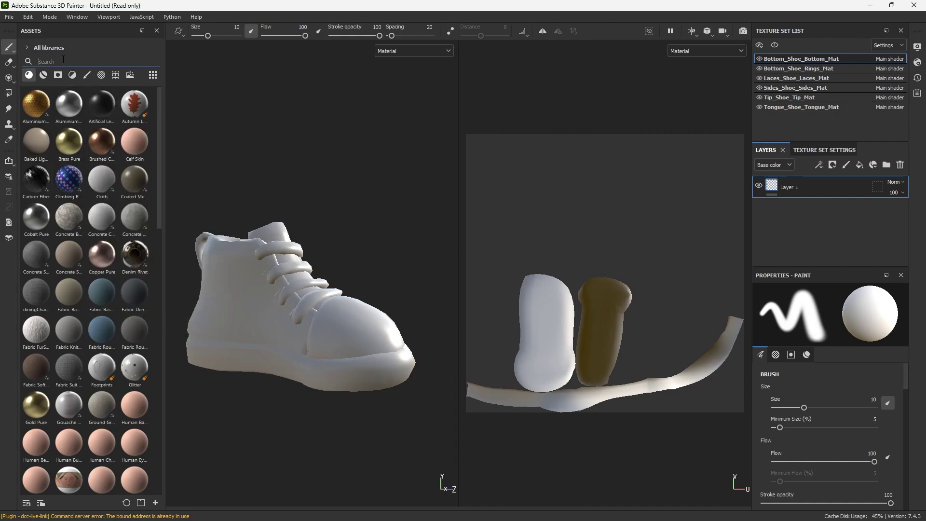
{"action": "type", "text": "fabric"}
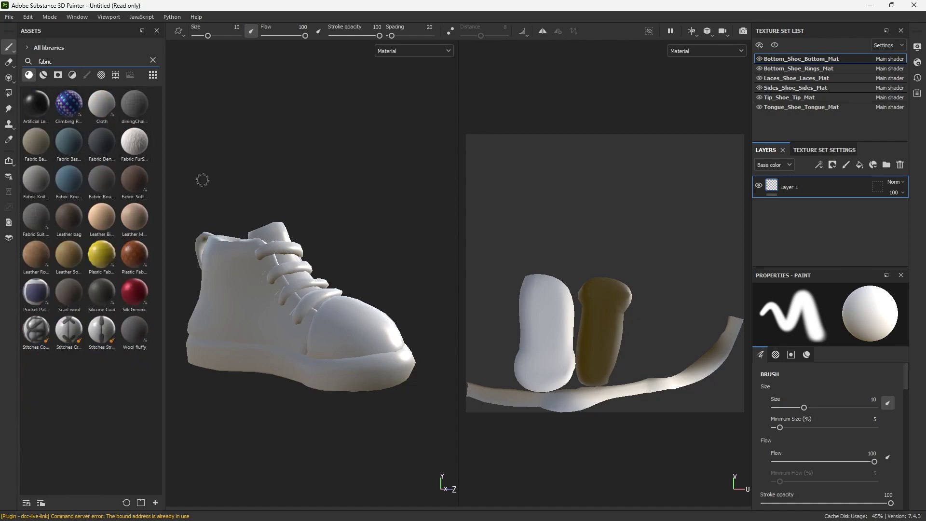
{"action": "left_click", "coordinate": [43, 75]}
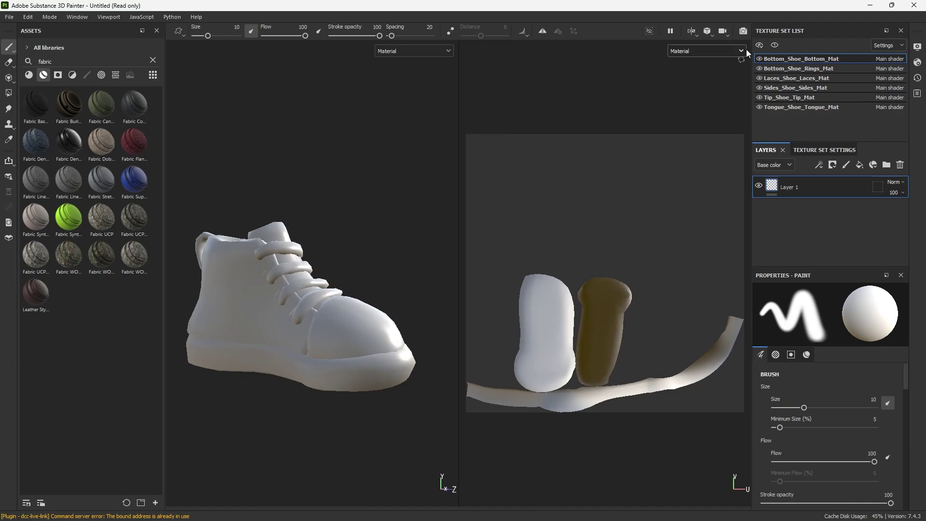
{"action": "left_click", "coordinate": [691, 35]}
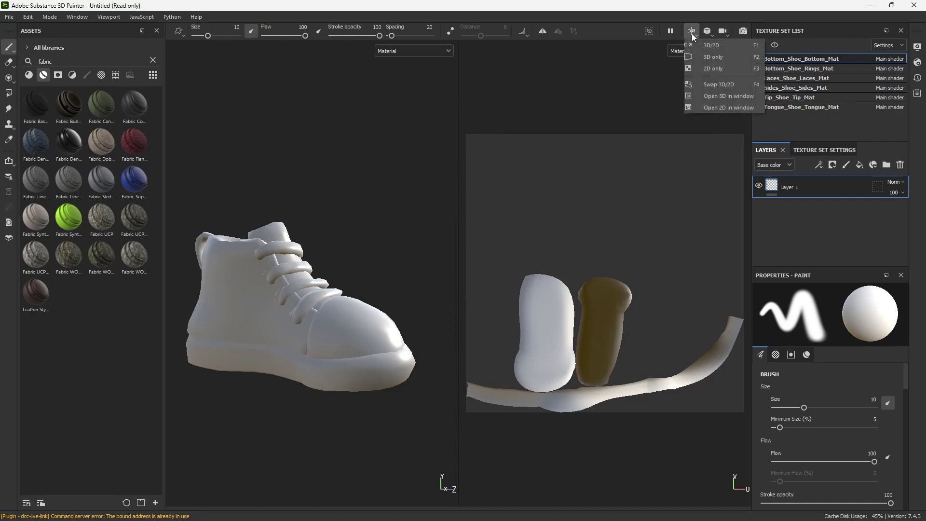
Step: Switch to the 3D-only view and apply Fabric Composite Reinforced Used to the shoe sides
{"action": "left_click", "coordinate": [714, 57]}
{"action": "scroll", "coordinate": [511, 340], "scroll_direction": "up", "scroll_amount": 5}
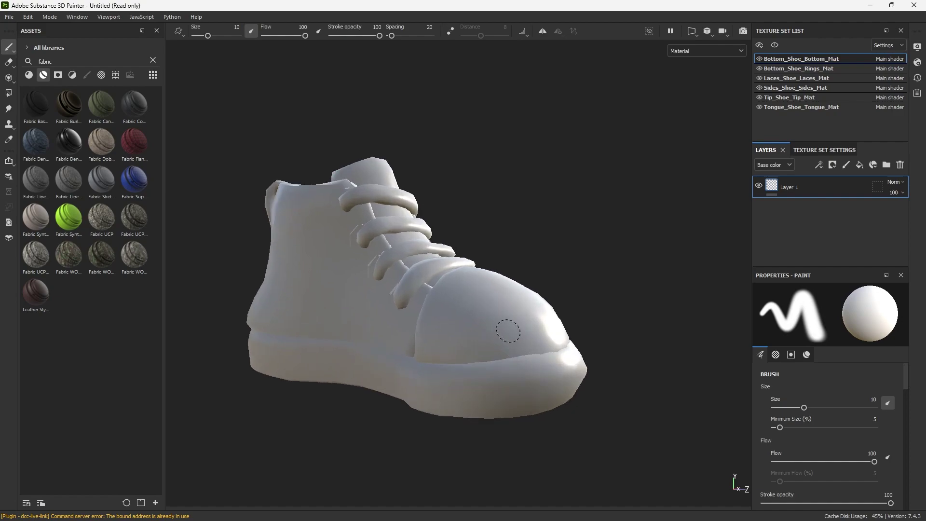
{"action": "middle_click_drag", "start_coordinate": [520, 323], "coordinate": [584, 299]}
{"action": "scroll", "coordinate": [496, 268], "scroll_direction": "up", "scroll_amount": 3}
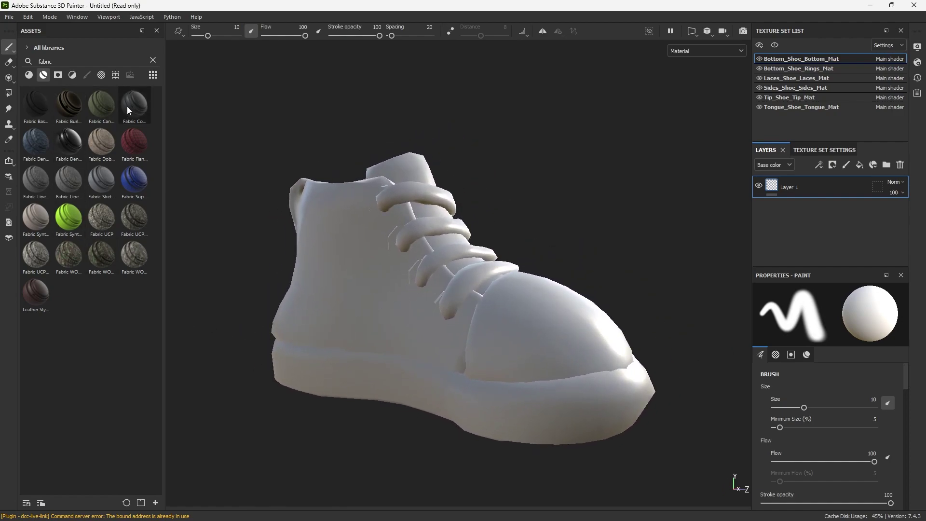
{"action": "mouse_move", "coordinate": [131, 103]}
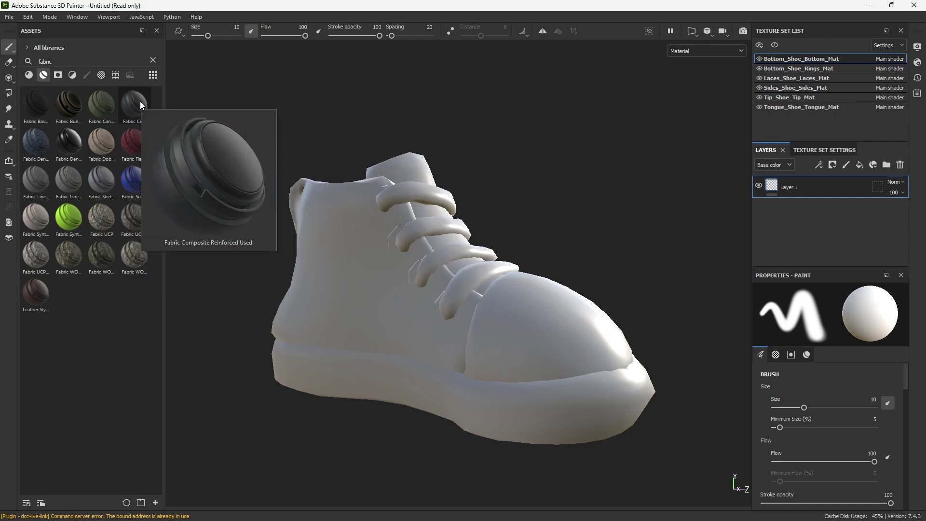
{"action": "left_click_drag", "start_coordinate": [140, 102], "coordinate": [350, 235]}
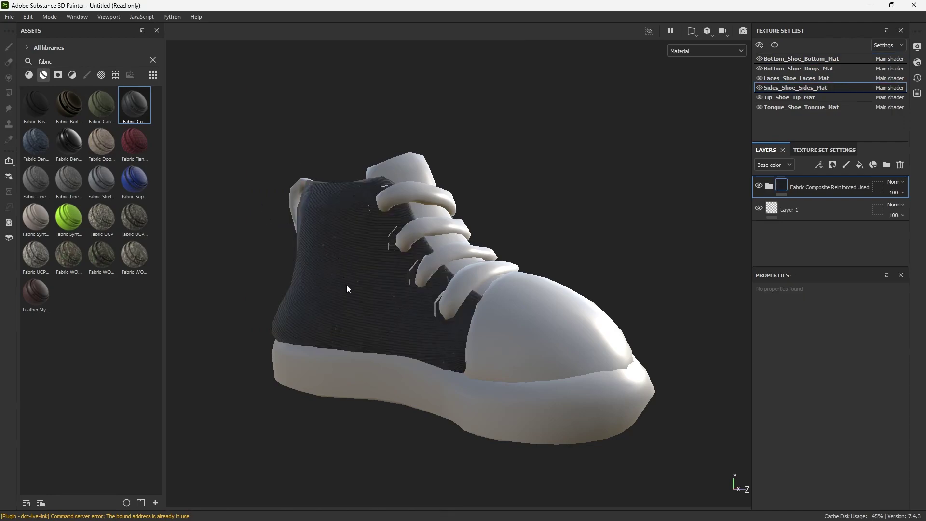
Step: Orbit and zoom around the shoe to inspect the fabric on the collar, laces and back
{"action": "left_click_drag", "start_coordinate": [361, 279], "coordinate": [396, 296], "text": "alt"}
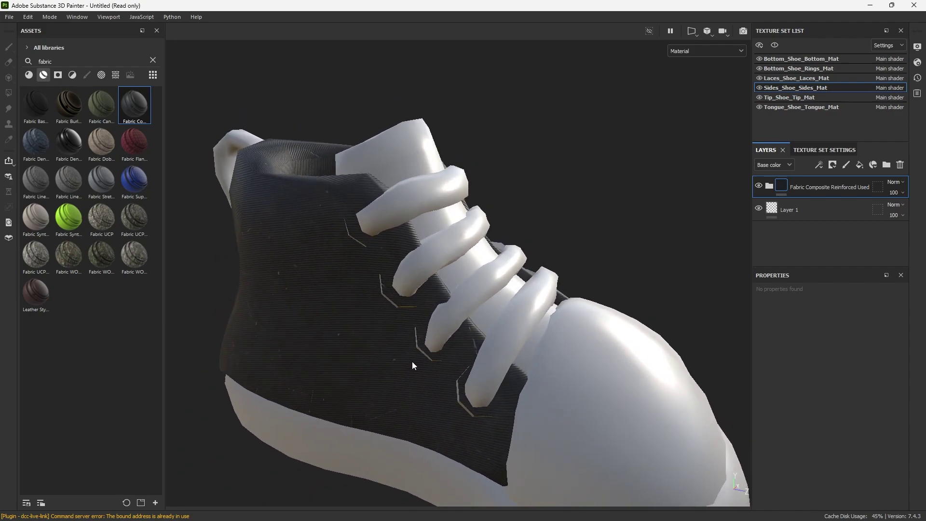
{"action": "left_click_drag", "start_coordinate": [360, 256], "coordinate": [366, 233], "text": "alt"}
{"action": "right_click_drag", "start_coordinate": [366, 233], "coordinate": [666, 393], "text": "alt"}
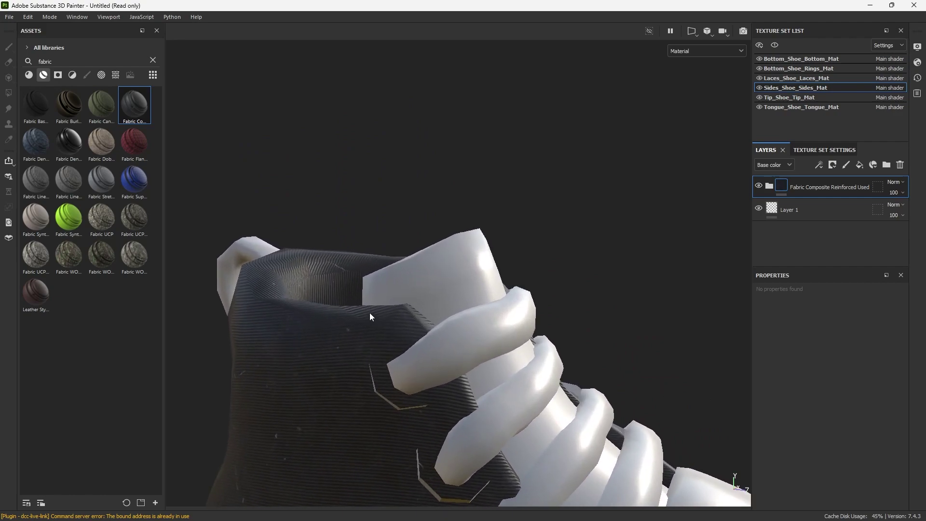
{"action": "left_click_drag", "start_coordinate": [329, 266], "coordinate": [320, 335], "text": "alt"}
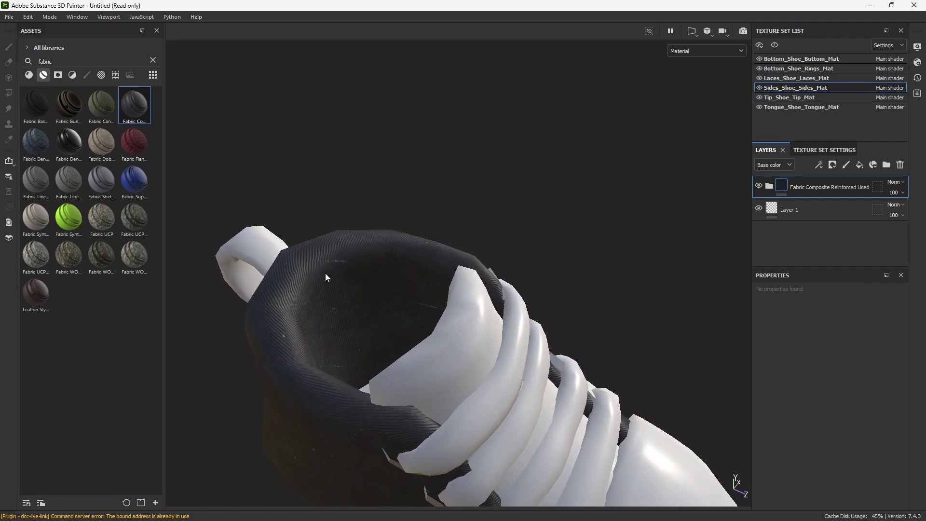
{"action": "left_click_drag", "start_coordinate": [324, 273], "coordinate": [223, 294], "text": "alt"}
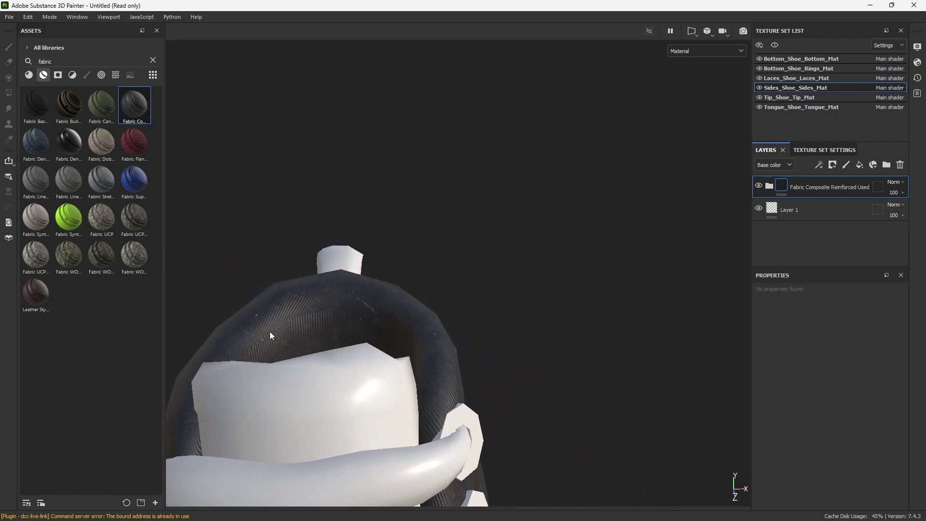
{"action": "left_click_drag", "start_coordinate": [261, 347], "coordinate": [390, 212], "text": "alt"}
{"action": "right_click_drag", "start_coordinate": [390, 213], "coordinate": [405, 303], "text": "alt"}
{"action": "left_click_drag", "start_coordinate": [405, 304], "coordinate": [368, 255], "text": "alt"}
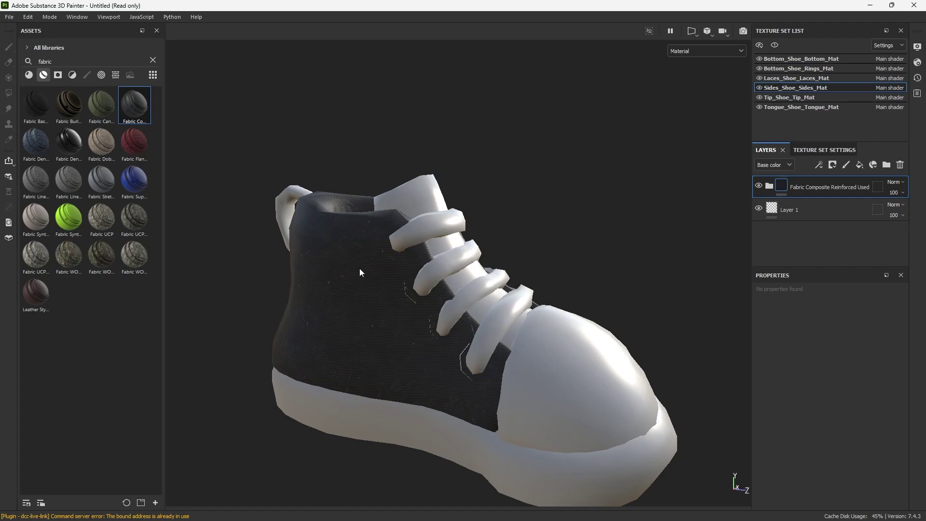
Step: Set the fabric group's Base layer colour to light blue 5C9BEC
{"action": "left_click", "coordinate": [772, 189]}
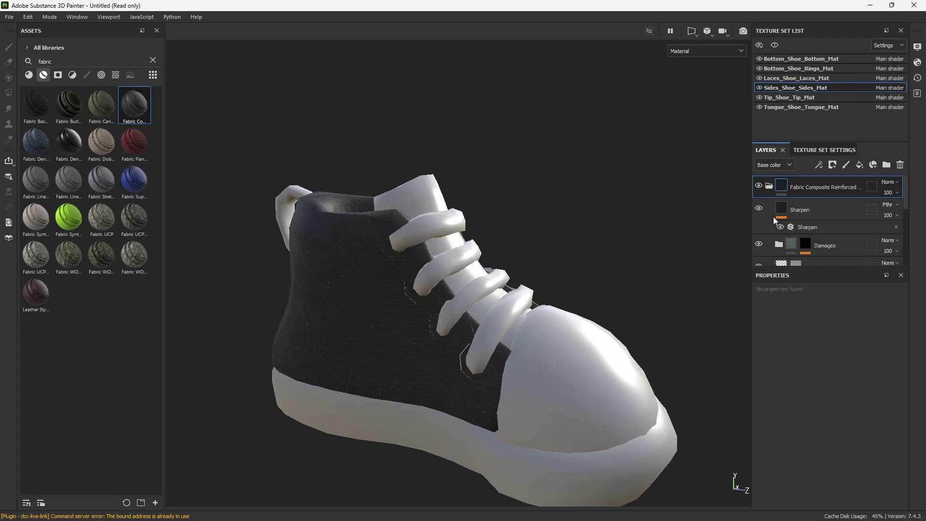
{"action": "scroll", "coordinate": [800, 225], "scroll_direction": "down", "scroll_amount": 2}
{"action": "scroll", "coordinate": [801, 225], "scroll_direction": "down", "scroll_amount": 4}
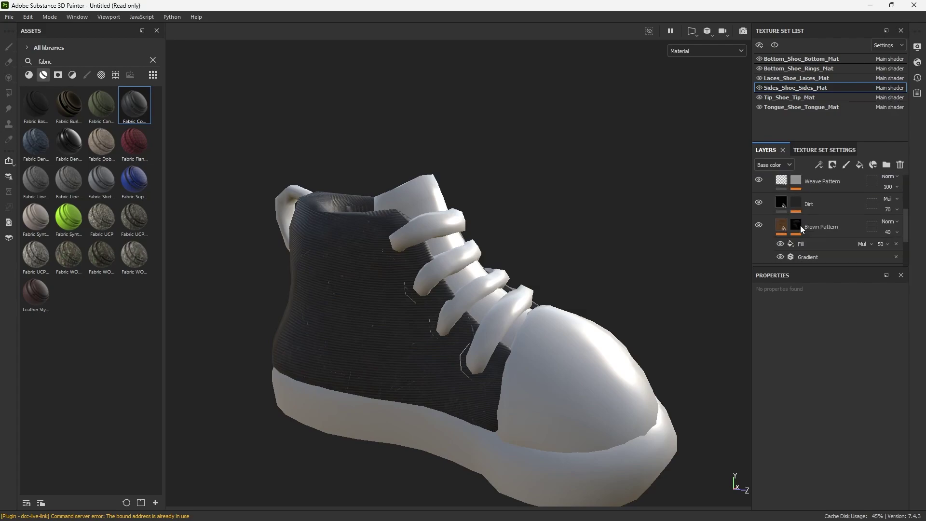
{"action": "scroll", "coordinate": [784, 226], "scroll_direction": "up", "scroll_amount": 3}
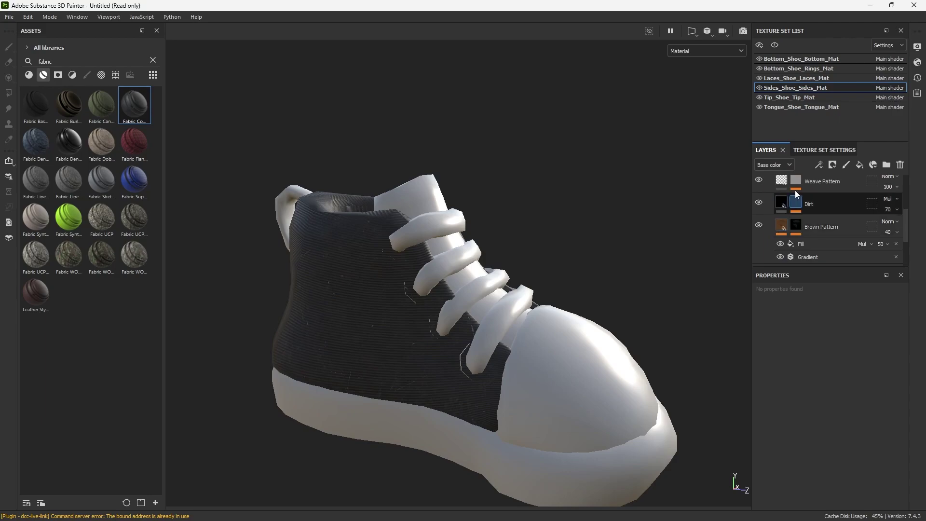
{"action": "scroll", "coordinate": [808, 201], "scroll_direction": "down", "scroll_amount": 1}
{"action": "scroll", "coordinate": [806, 212], "scroll_direction": "down", "scroll_amount": 1}
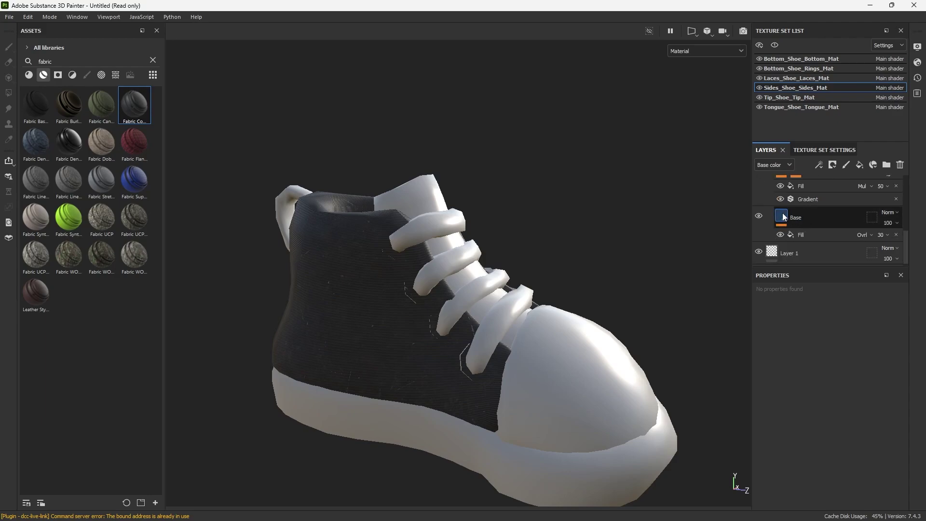
{"action": "left_click", "coordinate": [784, 217]}
{"action": "scroll", "coordinate": [826, 358], "scroll_direction": "down", "scroll_amount": 5}
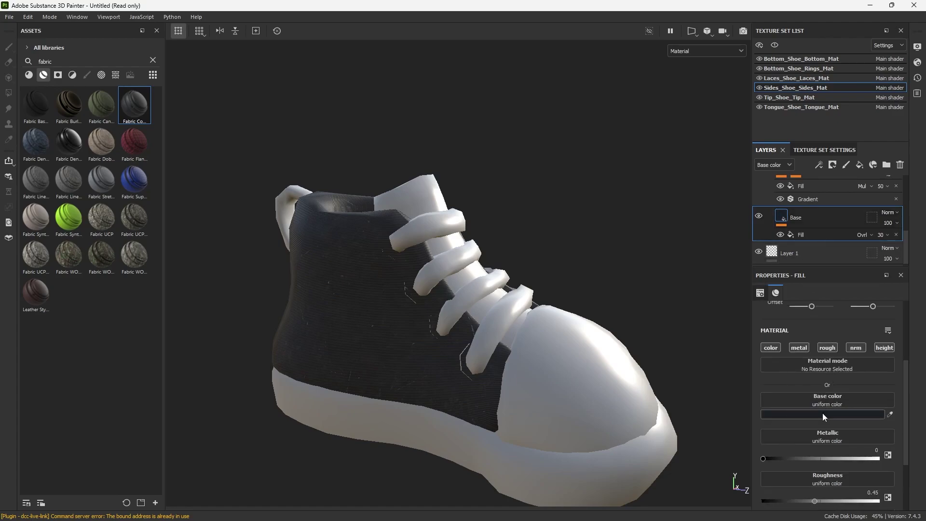
{"action": "left_click", "coordinate": [823, 413]}
{"action": "left_click", "coordinate": [759, 357]}
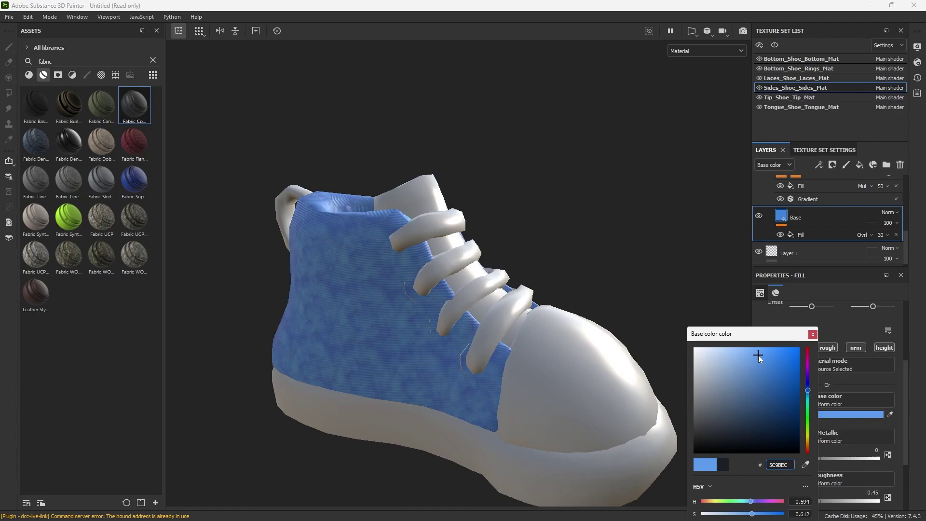
Step: Fade the Clouds 2 fill overlay under Base to about 6 opacity
{"action": "left_click", "coordinate": [807, 235]}
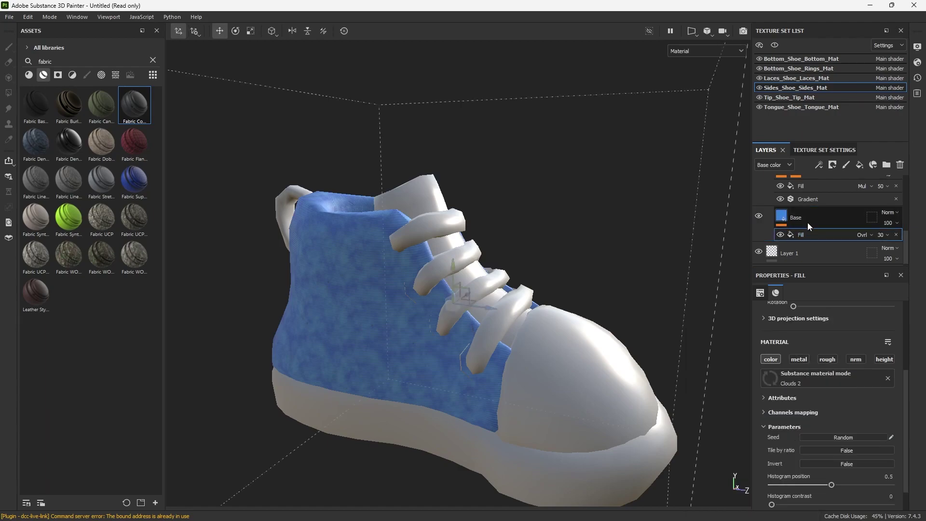
{"action": "scroll", "coordinate": [807, 222], "scroll_direction": "down", "scroll_amount": 1}
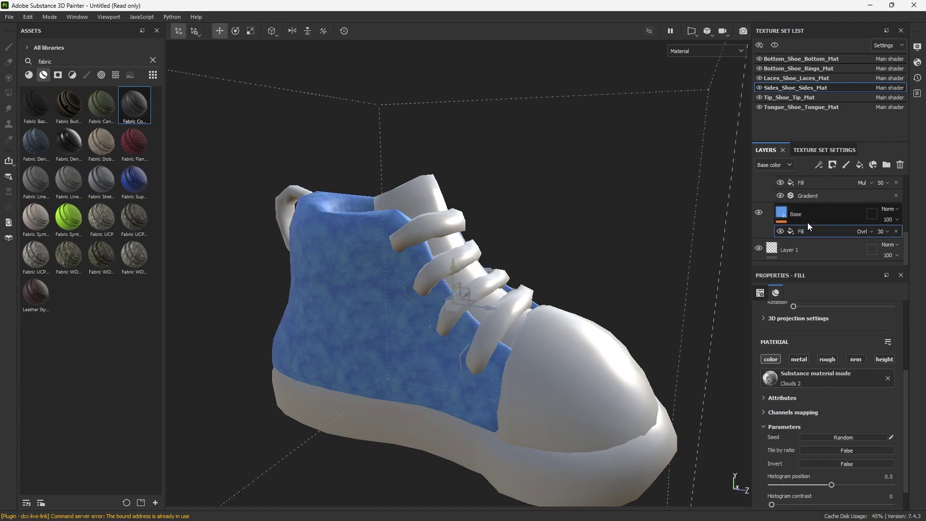
{"action": "left_click", "coordinate": [783, 215]}
{"action": "scroll", "coordinate": [791, 216], "scroll_direction": "up", "scroll_amount": 3}
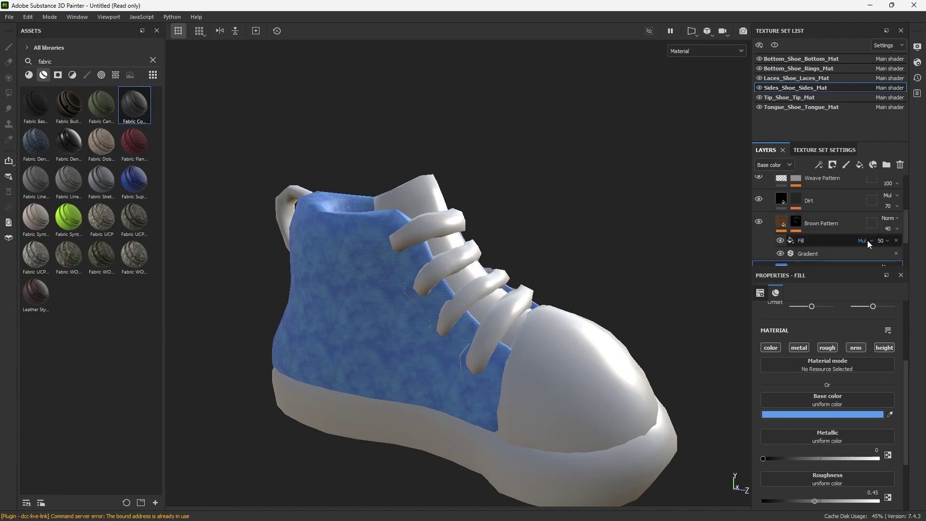
{"action": "scroll", "coordinate": [866, 240], "scroll_direction": "down", "scroll_amount": 2}
{"action": "left_click", "coordinate": [884, 211]}
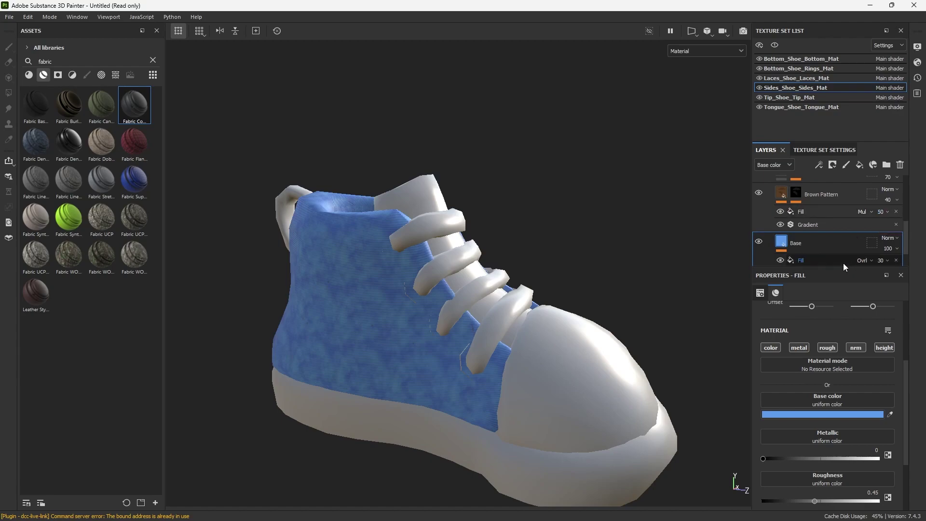
{"action": "left_click", "coordinate": [809, 262]}
{"action": "left_click", "coordinate": [884, 259]}
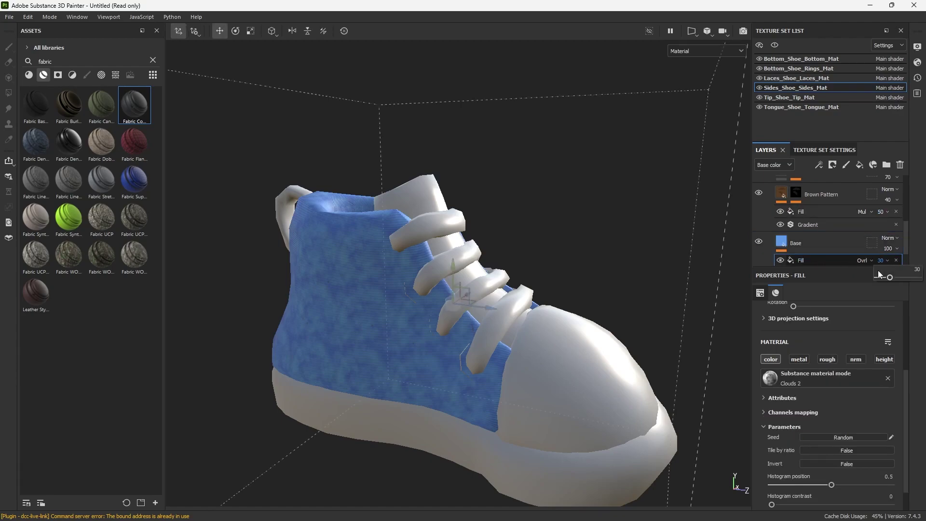
{"action": "left_click_drag", "start_coordinate": [878, 277], "coordinate": [881, 280]}
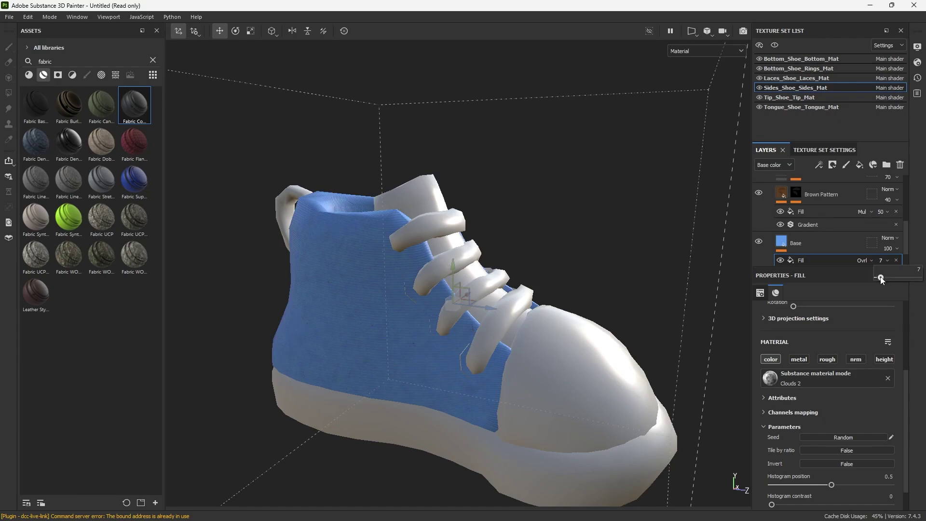
{"action": "scroll", "coordinate": [575, 232], "scroll_direction": "down", "scroll_amount": 3}
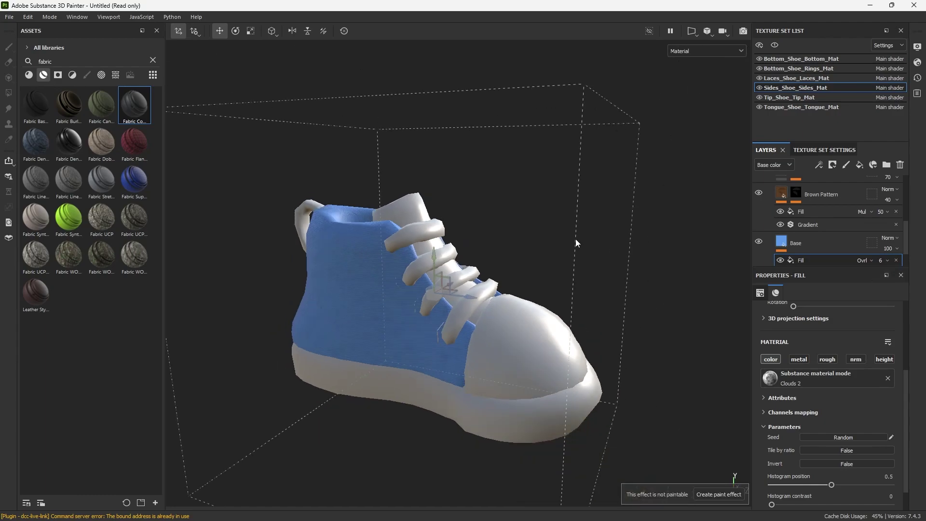
Step: Check the fill's projection settings and orbit to a three-quarter view of the shoe
{"action": "right_click", "coordinate": [424, 295]}
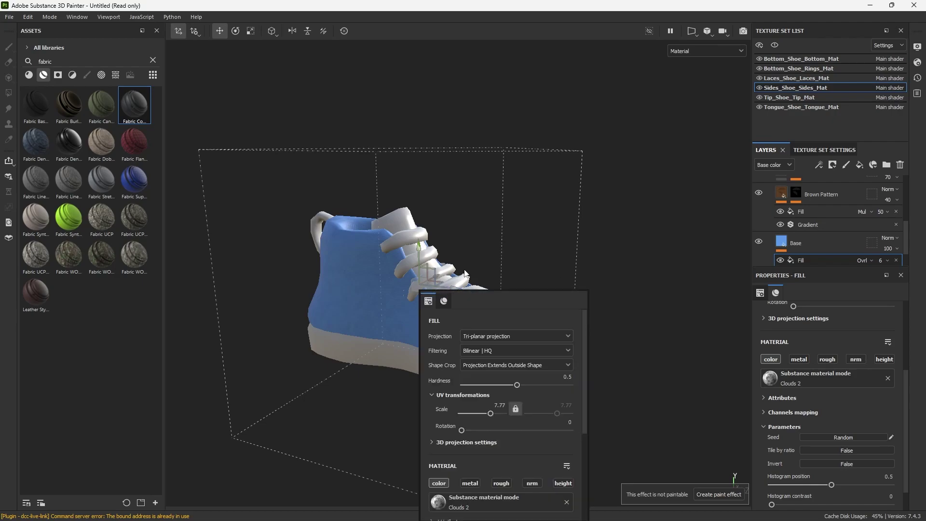
{"action": "left_click_drag", "start_coordinate": [513, 332], "coordinate": [284, 337], "text": "alt"}
{"action": "scroll", "coordinate": [488, 302], "scroll_direction": "up", "scroll_amount": 4}
{"action": "scroll", "coordinate": [389, 325], "scroll_direction": "down", "scroll_amount": 4}
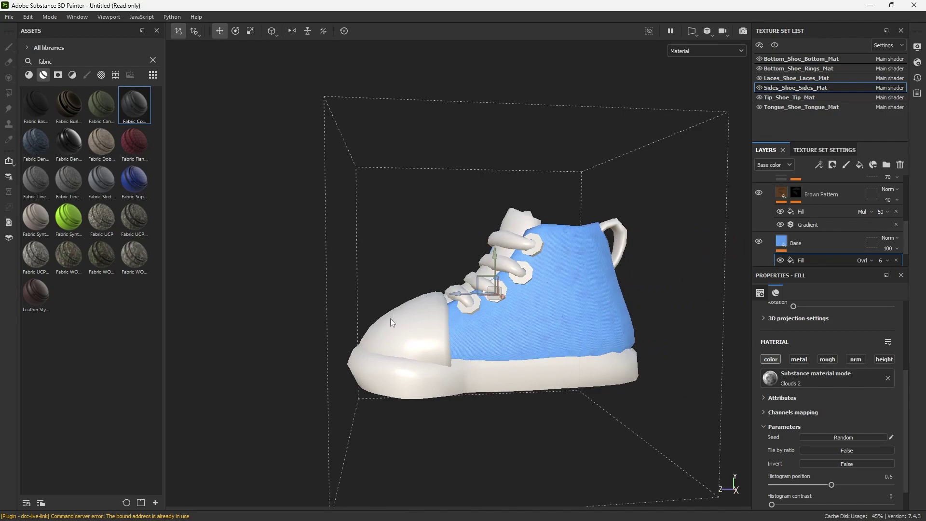
{"action": "left_click_drag", "start_coordinate": [389, 325], "coordinate": [439, 351], "text": "alt"}
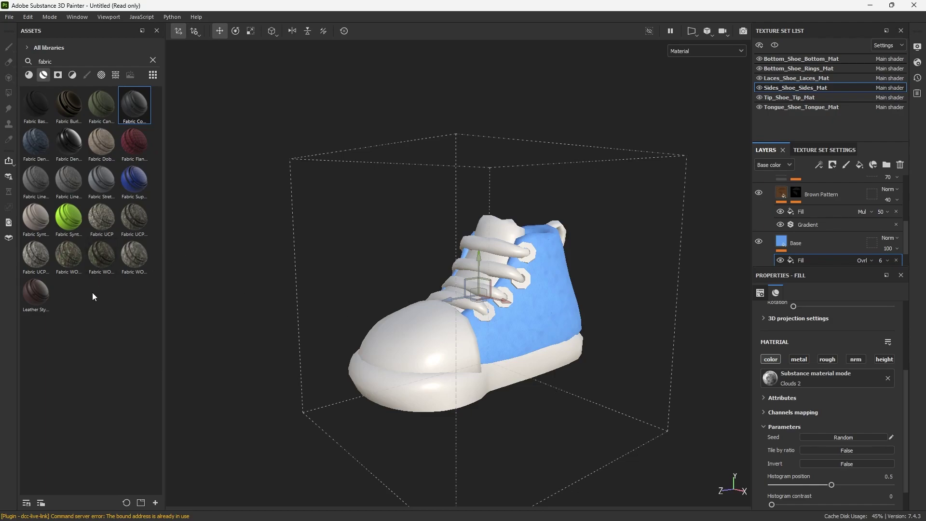
Step: Try Leather Stylized on the toe cap, then undo it
{"action": "mouse_move", "coordinate": [50, 287]}
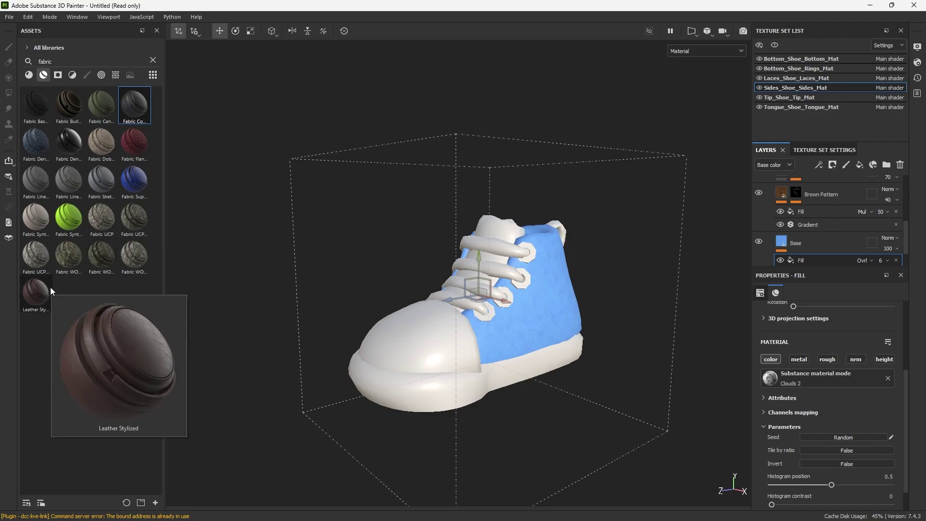
{"action": "left_click_drag", "start_coordinate": [43, 288], "coordinate": [416, 345]}
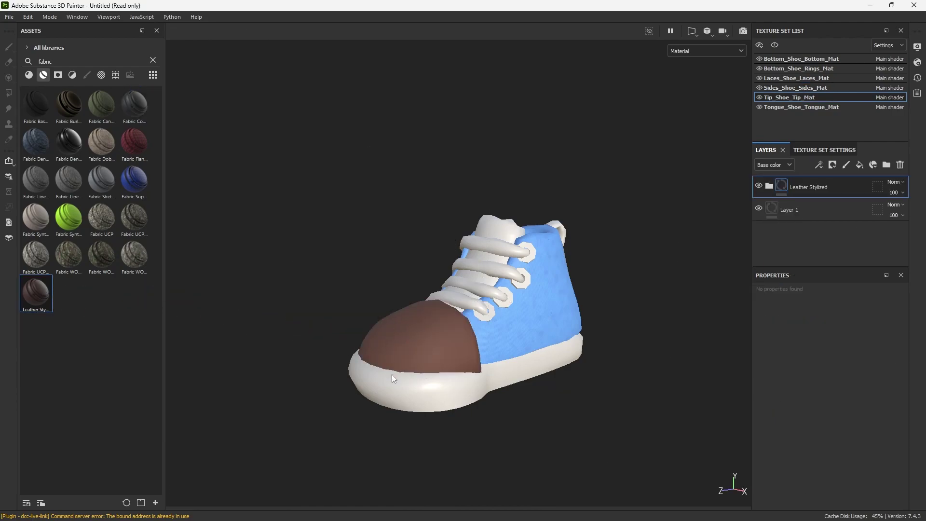
{"action": "key", "text": "ctrl+z"}
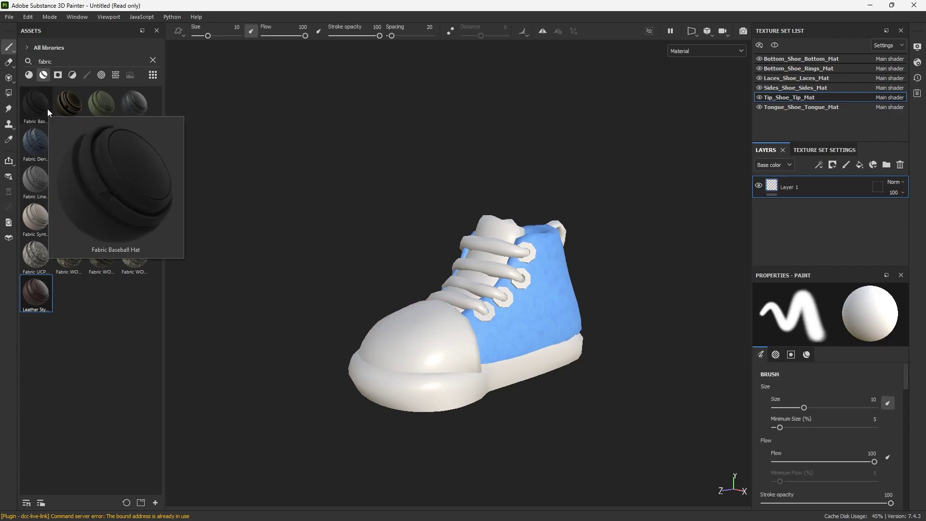
Step: Search the assets for 'rubber' and apply Plastic Used to the toe cap
{"action": "left_click_drag", "start_coordinate": [52, 61], "coordinate": [39, 61]}
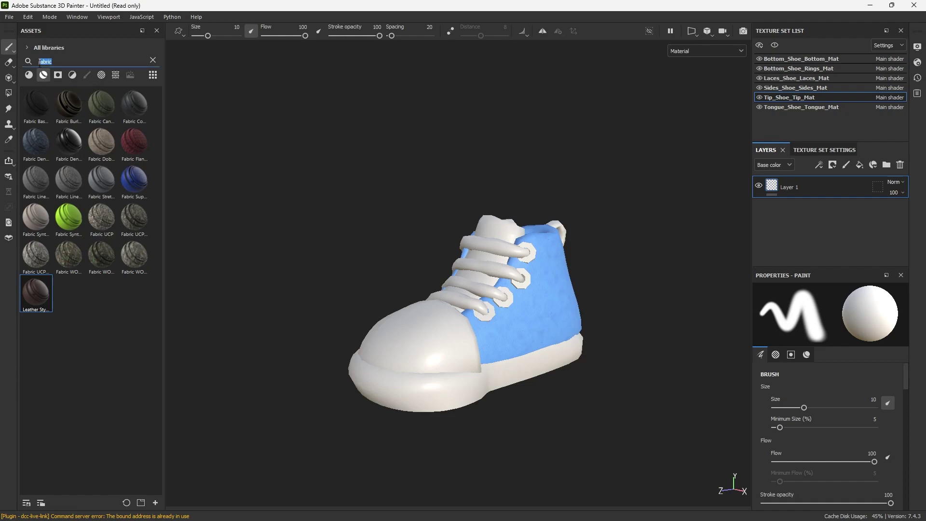
{"action": "type", "text": "rubber"}
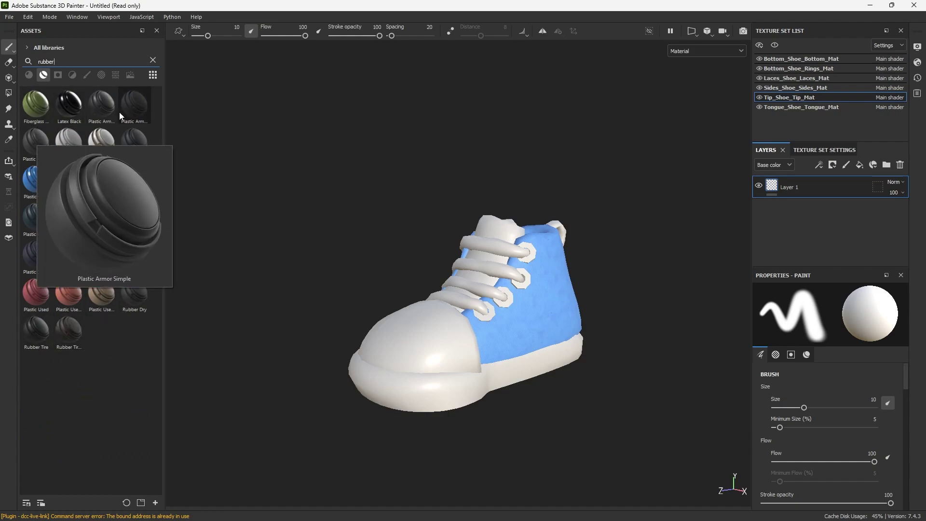
{"action": "mouse_move", "coordinate": [125, 106]}
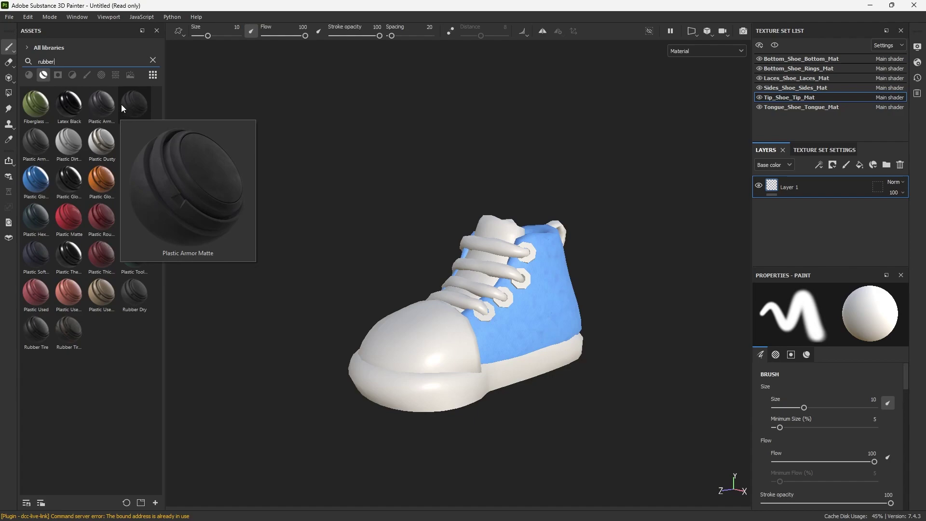
{"action": "mouse_move", "coordinate": [81, 185]}
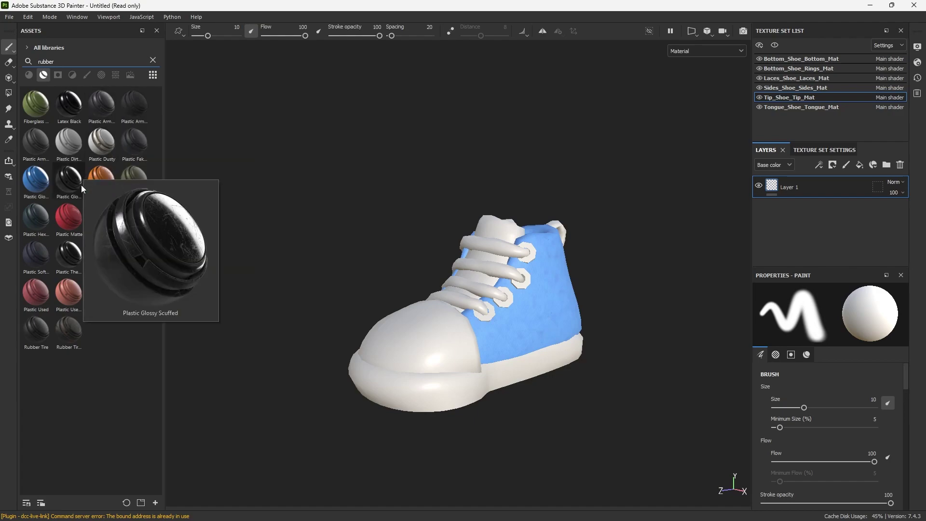
{"action": "mouse_move", "coordinate": [40, 298]}
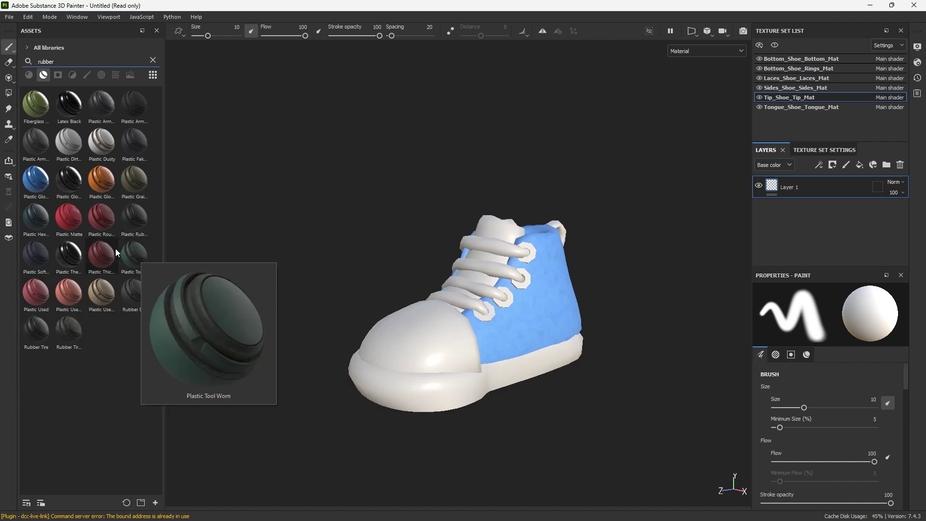
{"action": "mouse_move", "coordinate": [116, 251]}
{"action": "mouse_move", "coordinate": [76, 224]}
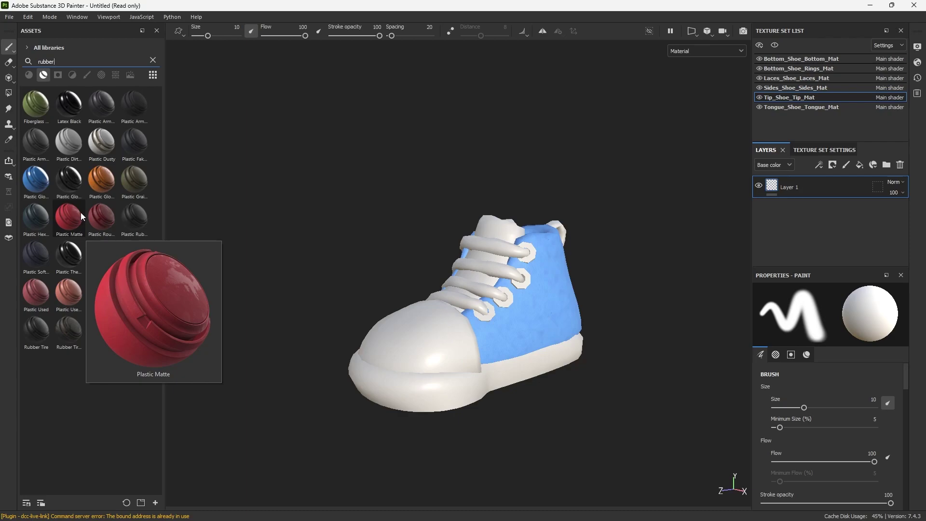
{"action": "mouse_move", "coordinate": [107, 176]}
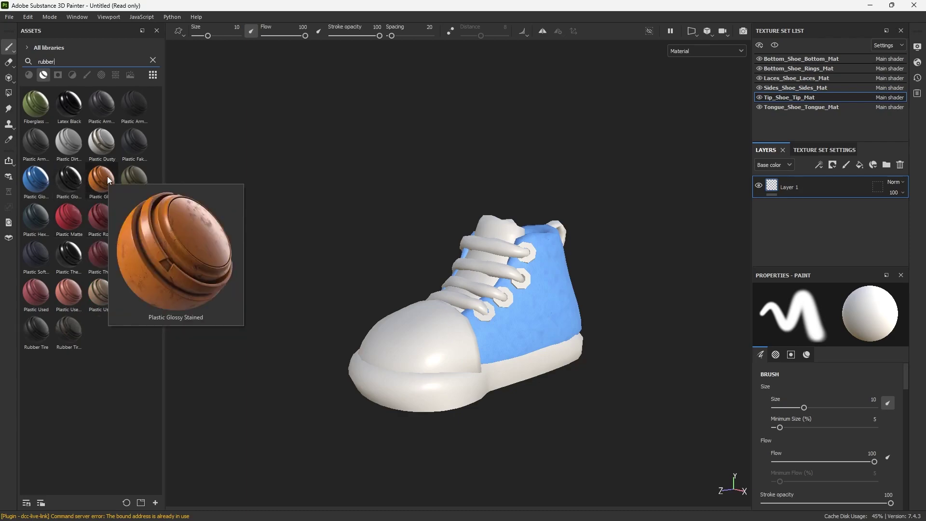
{"action": "mouse_move", "coordinate": [45, 176]}
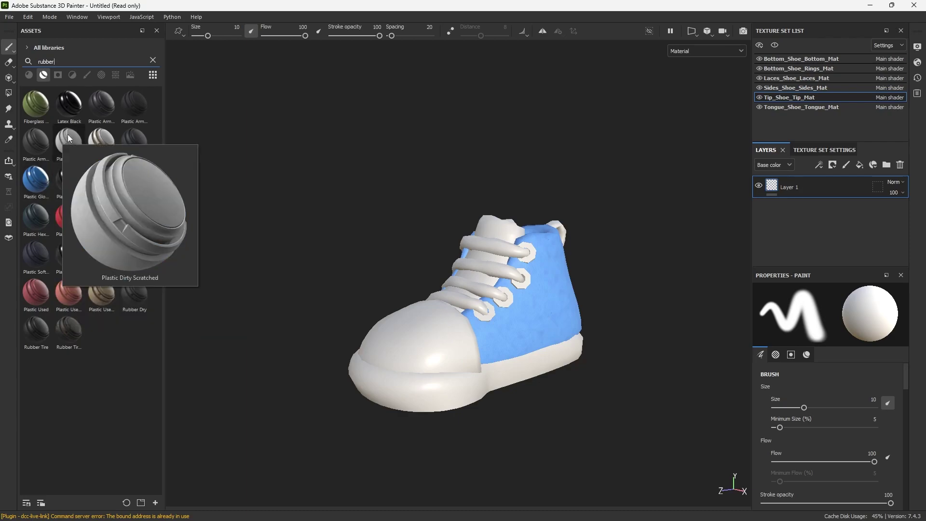
{"action": "mouse_move", "coordinate": [102, 144]}
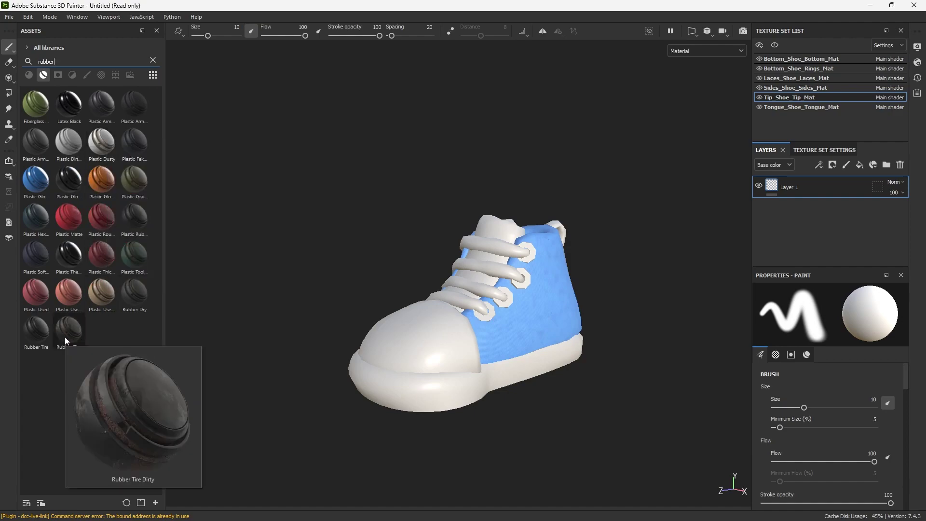
{"action": "mouse_move", "coordinate": [68, 304]}
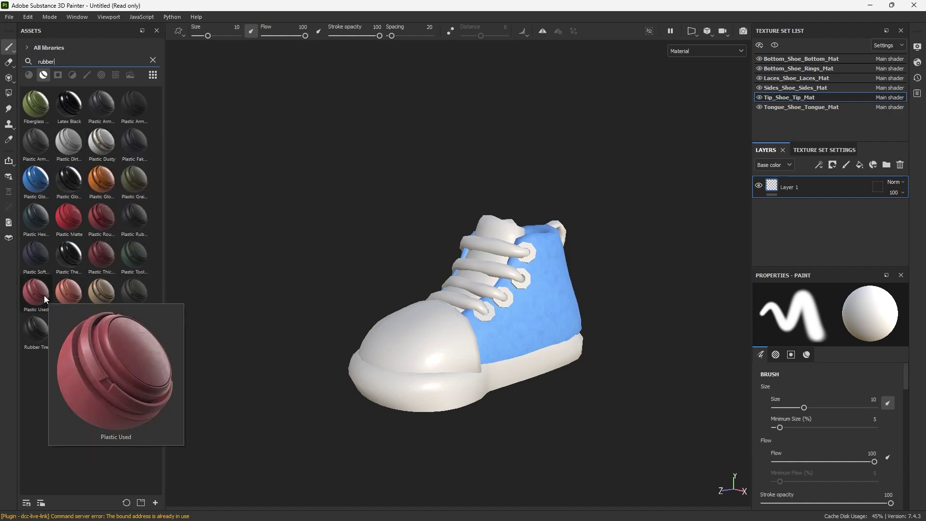
{"action": "left_click_drag", "start_coordinate": [44, 295], "coordinate": [403, 323]}
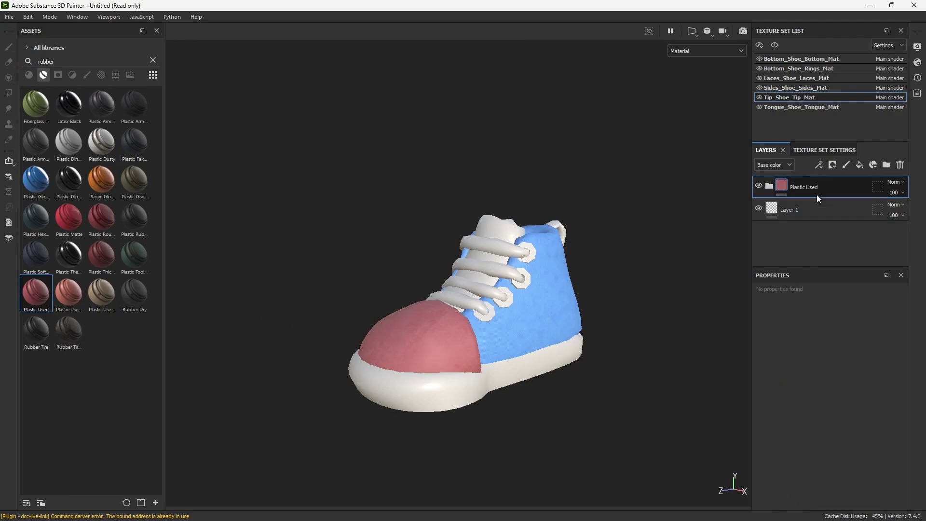
Step: Set the Base Plastic layer's base colour to dark slate blue 305C79
{"action": "left_click", "coordinate": [770, 186]}
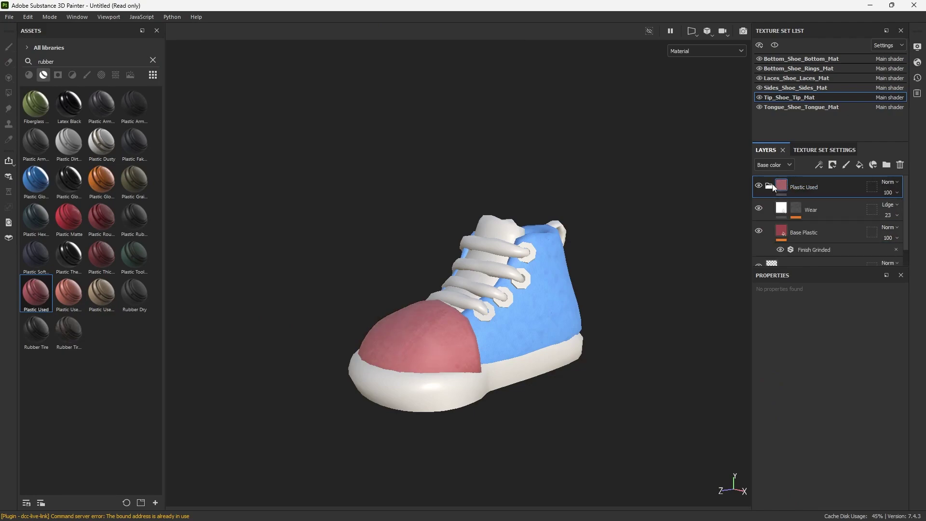
{"action": "left_click", "coordinate": [780, 235]}
{"action": "left_click", "coordinate": [815, 415]}
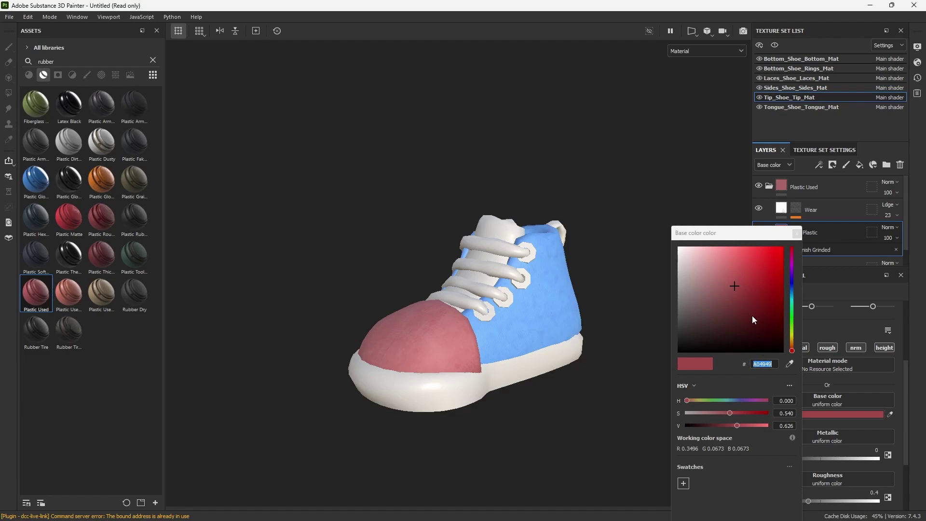
{"action": "left_click_drag", "start_coordinate": [792, 291], "coordinate": [789, 297]}
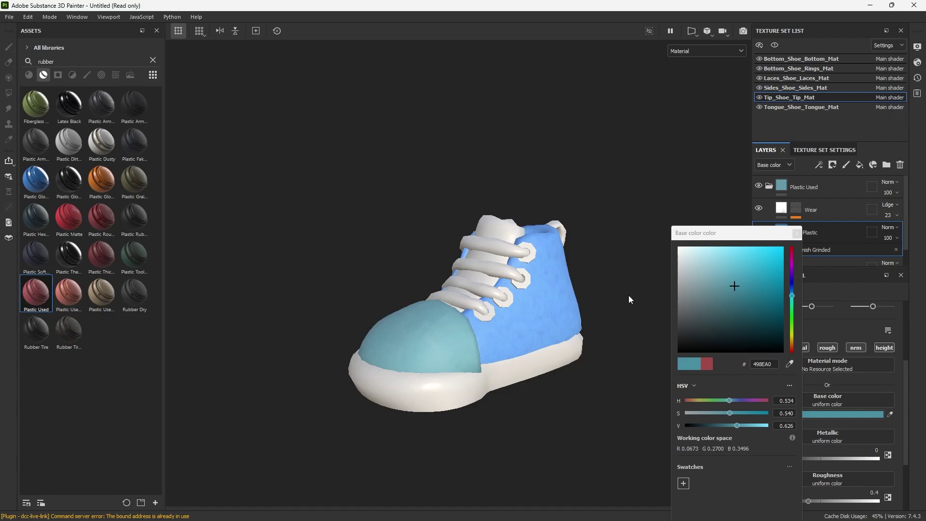
{"action": "mouse_move", "coordinate": [743, 282]}
{"action": "left_mouse_down"}
{"action": "mouse_move", "coordinate": [737, 255]}
{"action": "mouse_move", "coordinate": [769, 293]}
{"action": "mouse_move", "coordinate": [791, 285]}
{"action": "mouse_move", "coordinate": [742, 277]}
{"action": "mouse_move", "coordinate": [732, 257]}
{"action": "mouse_move", "coordinate": [741, 255]}
{"action": "left_mouse_up"}
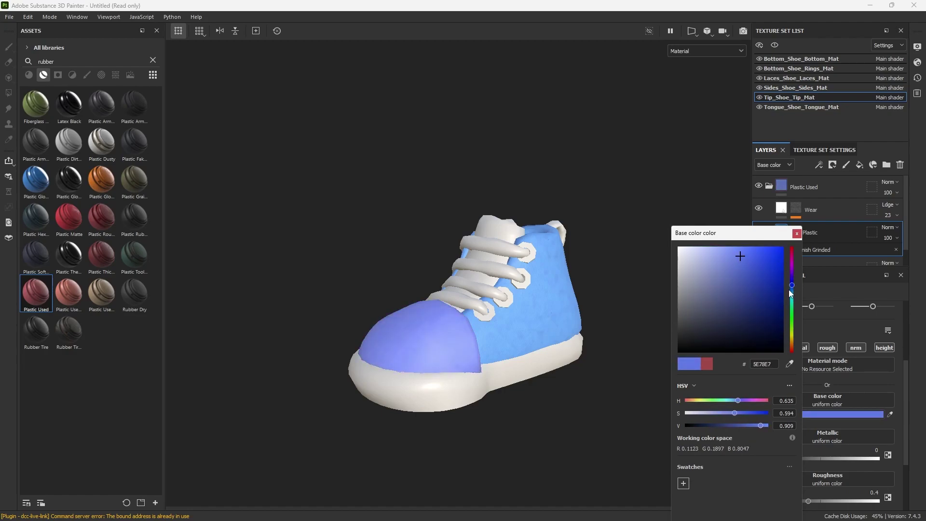
{"action": "mouse_move", "coordinate": [791, 289]}
{"action": "left_mouse_down"}
{"action": "mouse_move", "coordinate": [787, 311]}
{"action": "mouse_move", "coordinate": [783, 285]}
{"action": "mouse_move", "coordinate": [781, 302]}
{"action": "mouse_move", "coordinate": [777, 291]}
{"action": "left_mouse_up"}
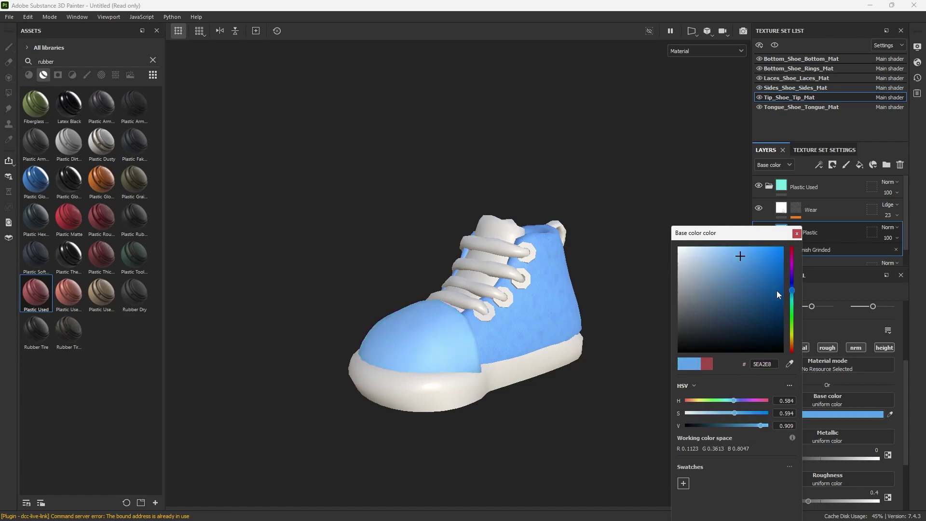
{"action": "left_click_drag", "start_coordinate": [776, 290], "coordinate": [767, 346]}
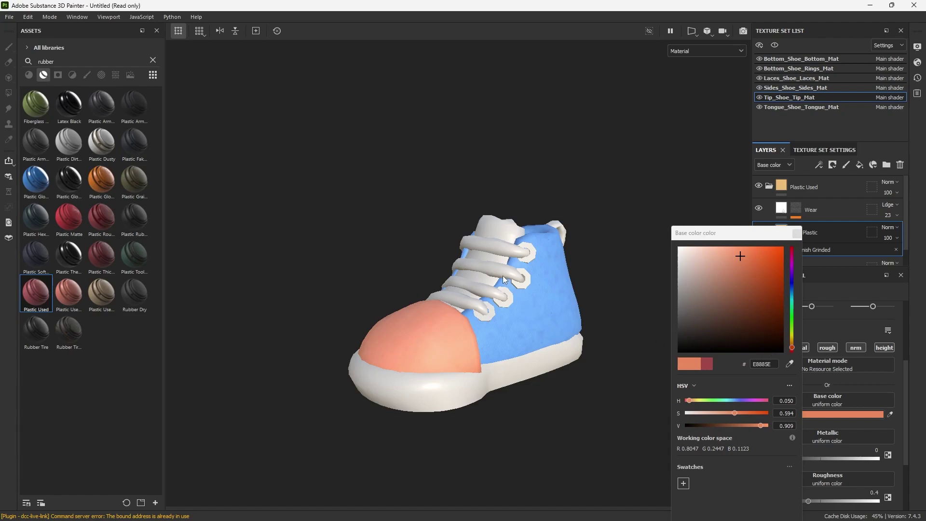
{"action": "left_click", "coordinate": [484, 224]}
{"action": "left_click_drag", "start_coordinate": [794, 273], "coordinate": [736, 311]}
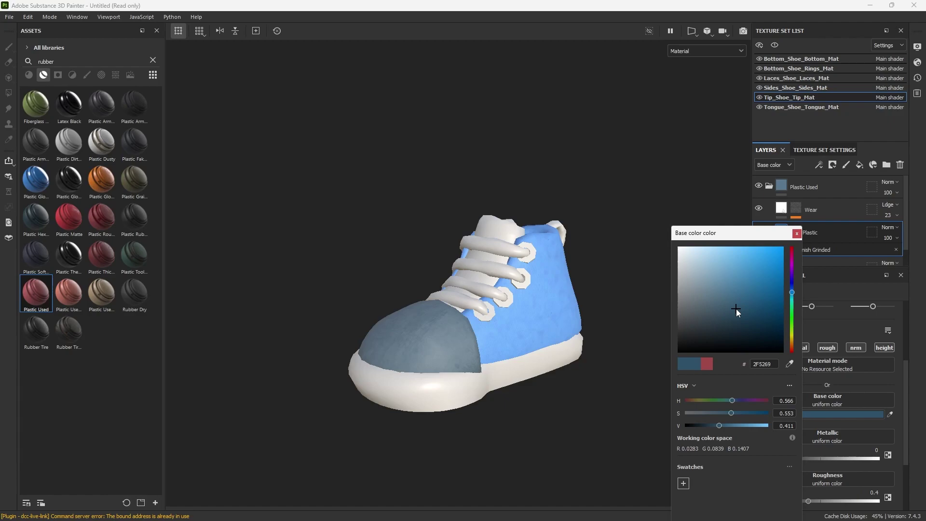
{"action": "left_click_drag", "start_coordinate": [736, 308], "coordinate": [741, 302]}
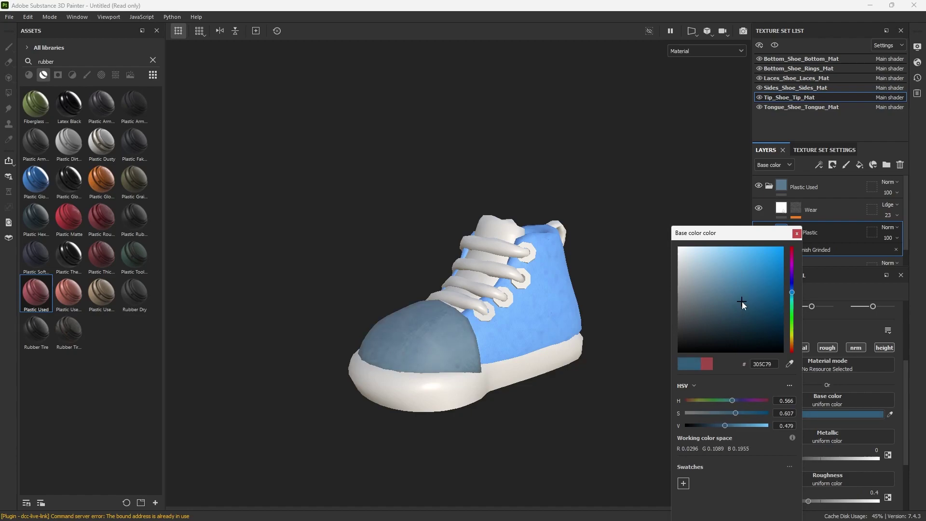
{"action": "left_click", "coordinate": [797, 234]}
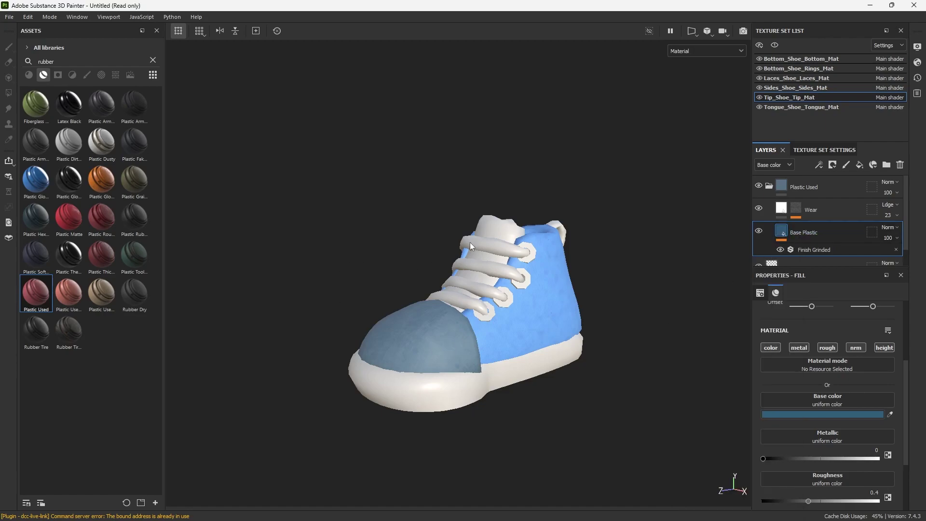
{"action": "left_click", "coordinate": [482, 226]}
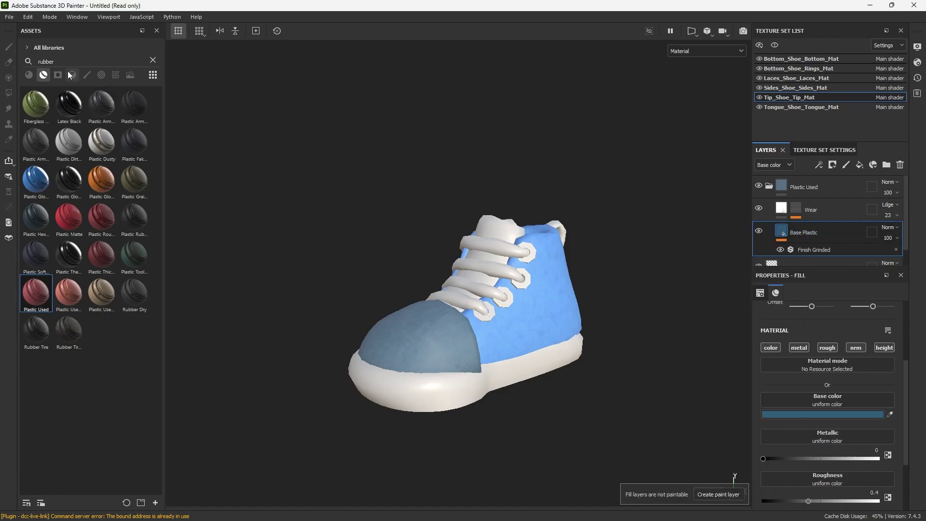
{"action": "left_click", "coordinate": [63, 61]}
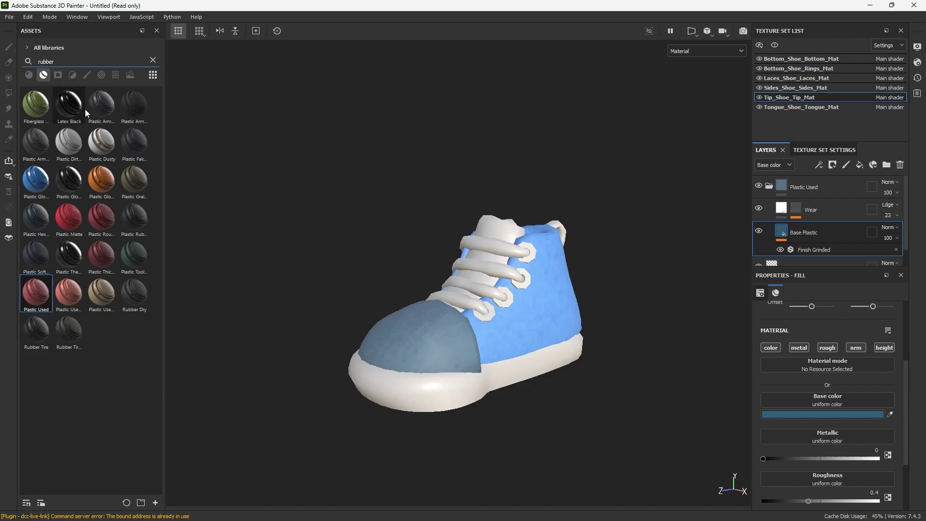
{"action": "left_click", "coordinate": [102, 292]}
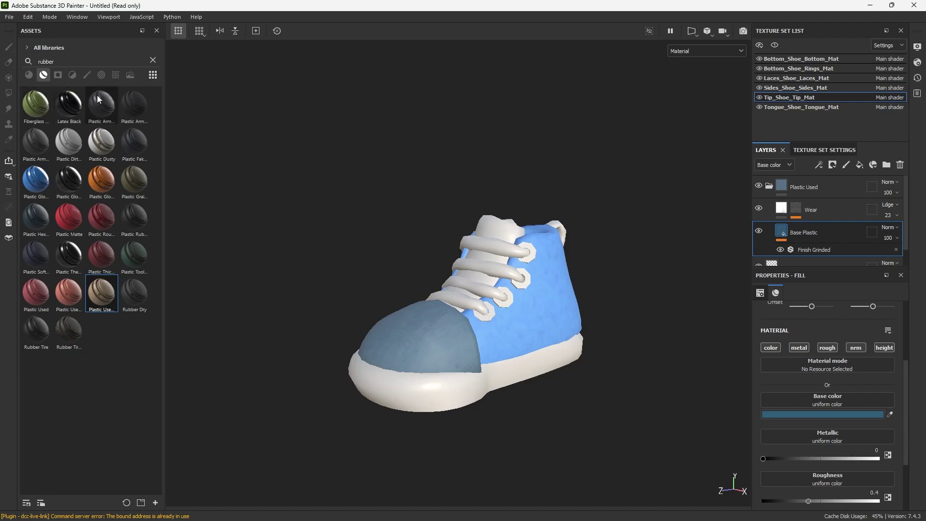
{"action": "mouse_move", "coordinate": [128, 100]}
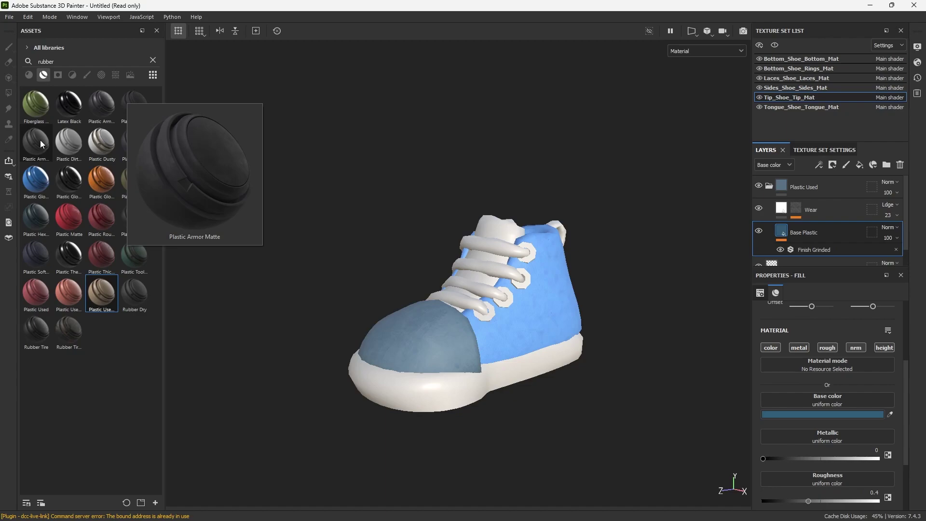
{"action": "mouse_move", "coordinate": [41, 142]}
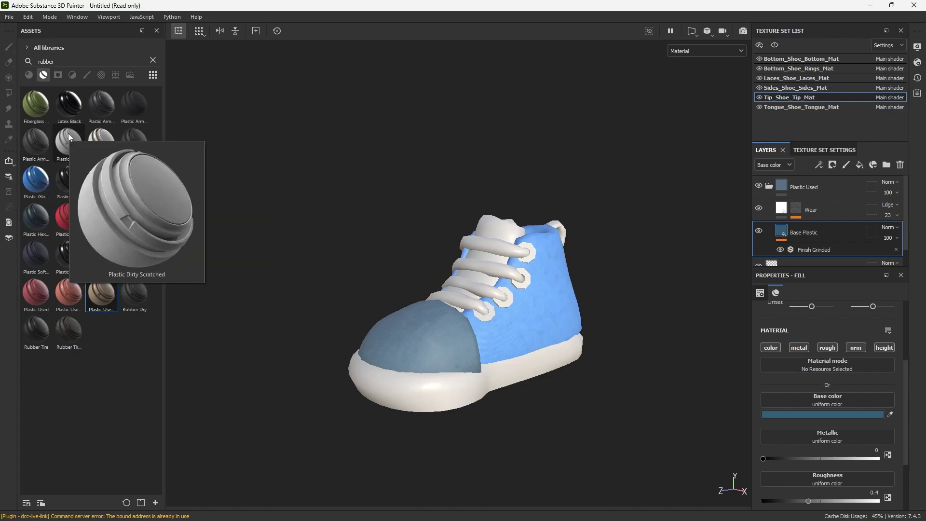
{"action": "mouse_move", "coordinate": [70, 107]}
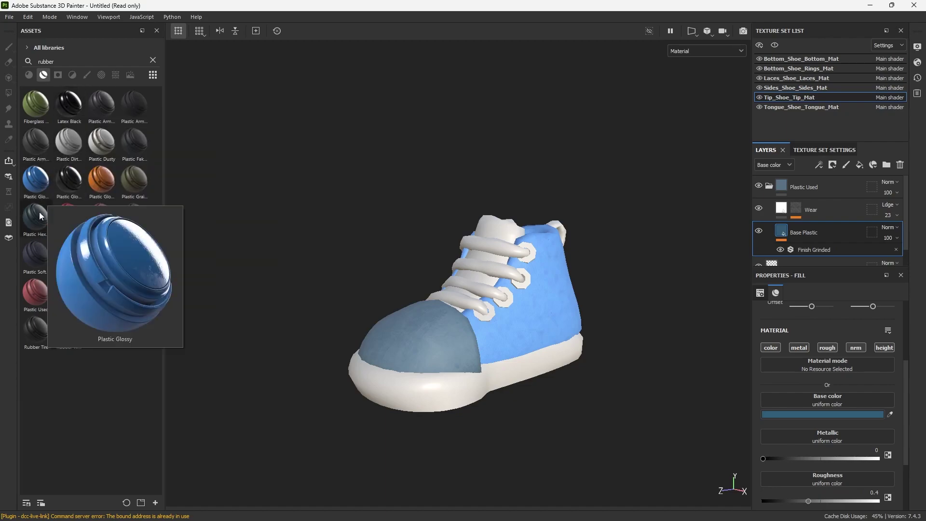
{"action": "mouse_move", "coordinate": [59, 208]}
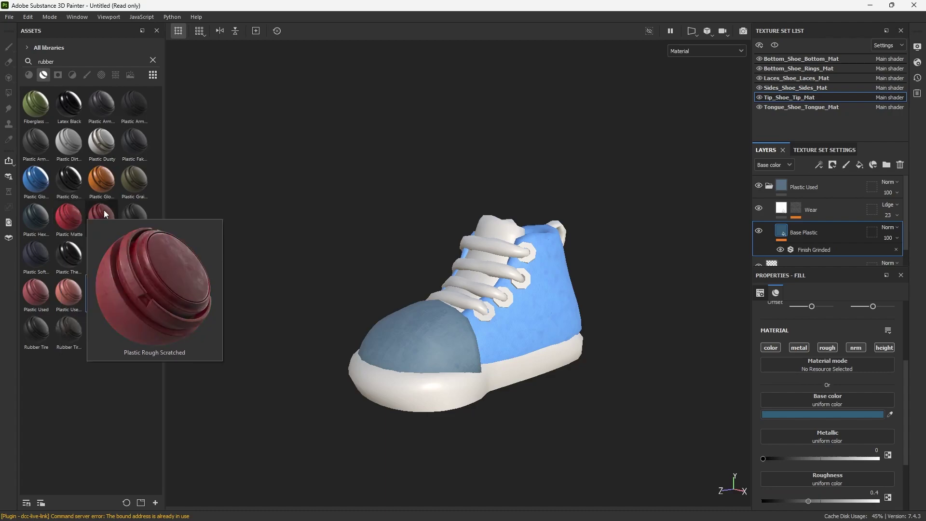
{"action": "mouse_move", "coordinate": [147, 173]}
{"action": "mouse_move", "coordinate": [143, 145]}
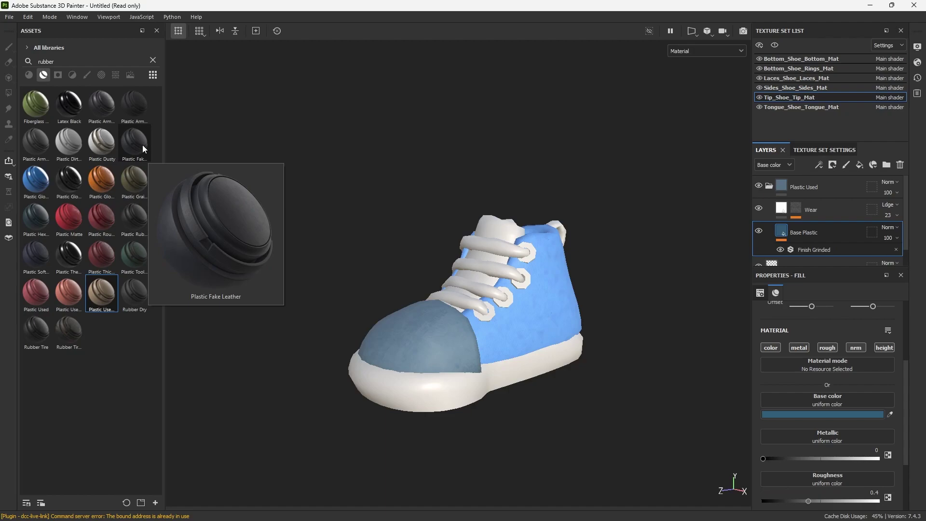
{"action": "mouse_move", "coordinate": [137, 115]}
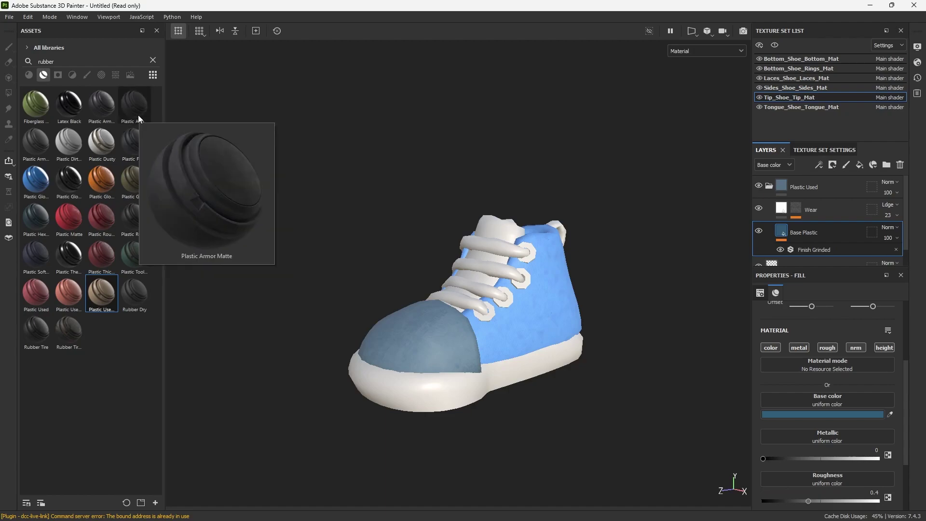
{"action": "mouse_move", "coordinate": [45, 254]}
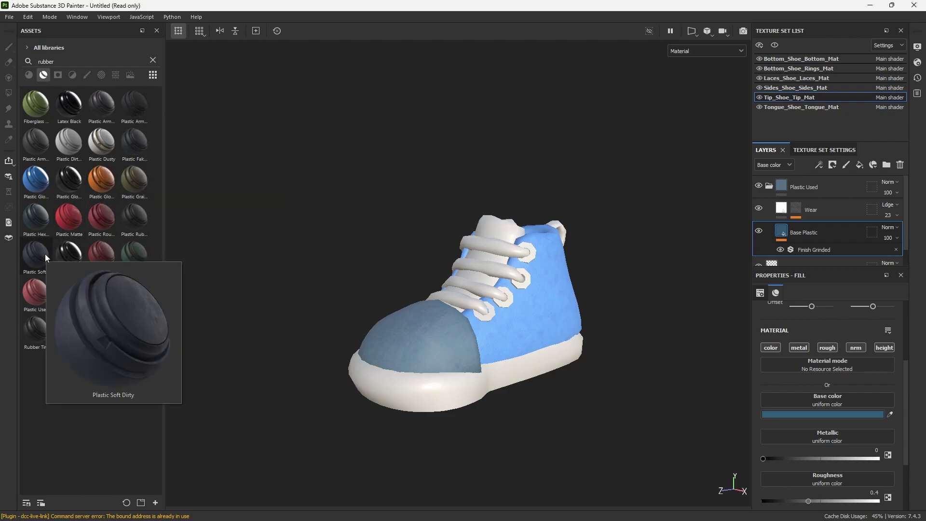
{"action": "mouse_move", "coordinate": [39, 332]}
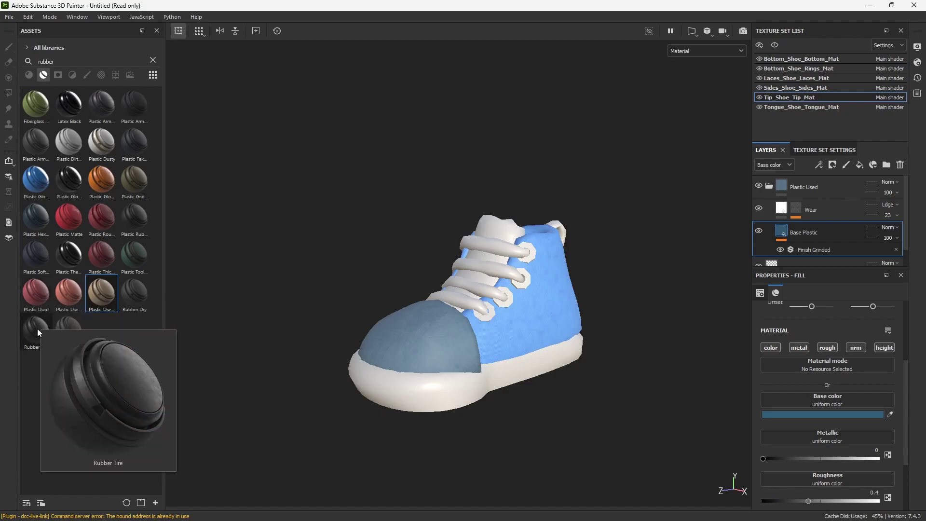
{"action": "left_click_drag", "start_coordinate": [36, 328], "coordinate": [496, 396]}
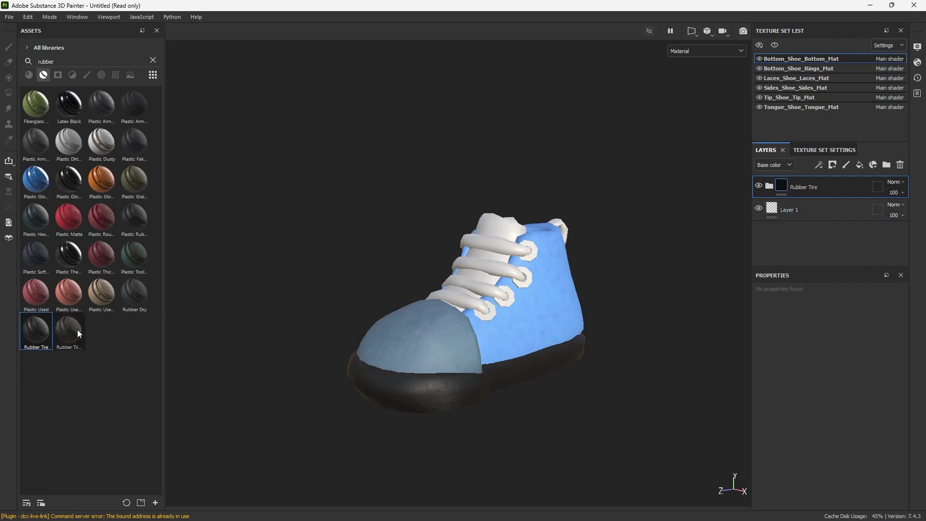
Step: Apply Rubber Dry to the sole and drag the Rubber Tire layer to the delete button
{"action": "mouse_move", "coordinate": [72, 332]}
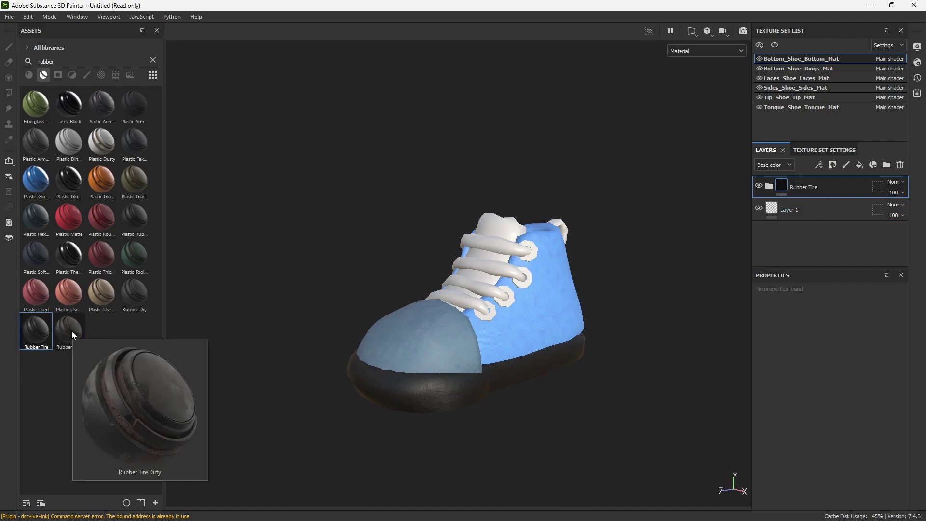
{"action": "left_click_drag", "start_coordinate": [131, 295], "coordinate": [459, 396]}
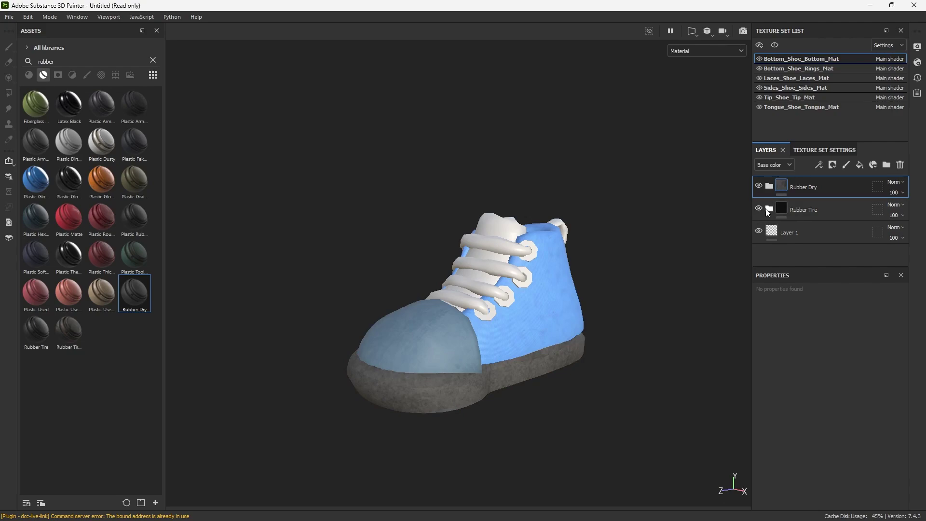
{"action": "left_click_drag", "start_coordinate": [787, 217], "coordinate": [903, 170]}
Step: Delete the Rubber Tire layer and set Rubber Worn's opacity in the Rubber Dry group to 29
{"action": "left_click", "coordinate": [903, 169]}
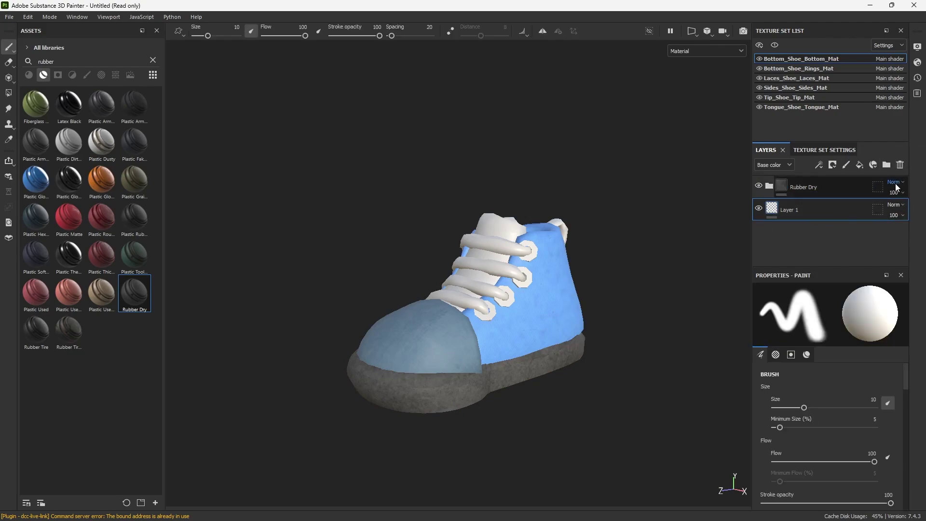
{"action": "left_click", "coordinate": [816, 189]}
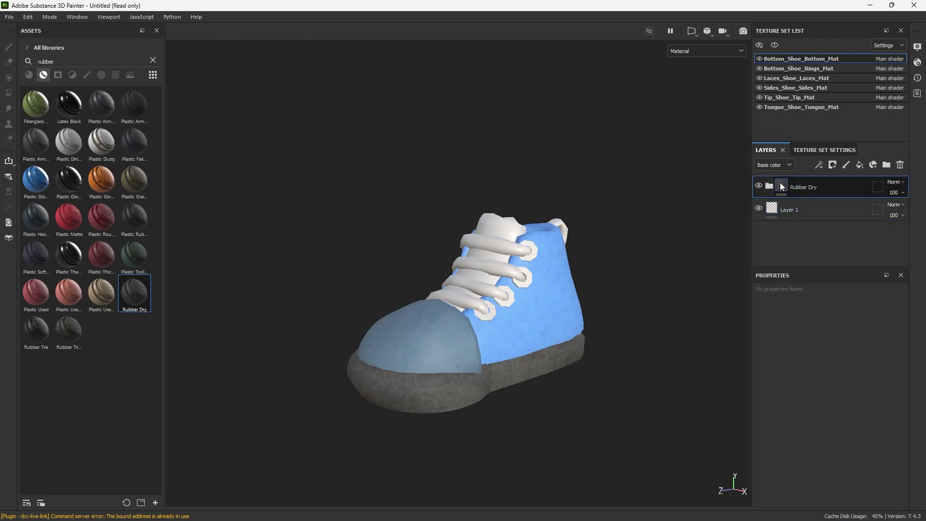
{"action": "left_click", "coordinate": [770, 186]}
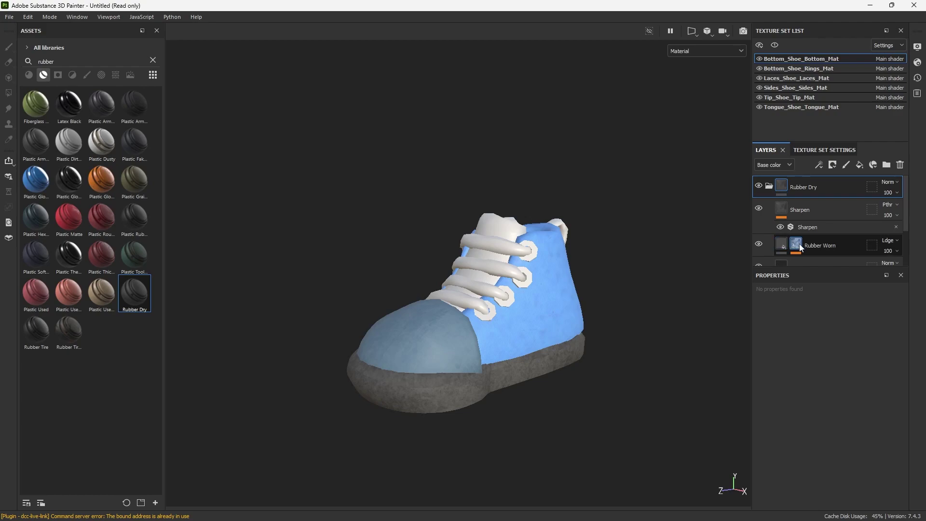
{"action": "left_click", "coordinate": [890, 251]}
{"action": "left_click_drag", "start_coordinate": [894, 268], "coordinate": [894, 273]}
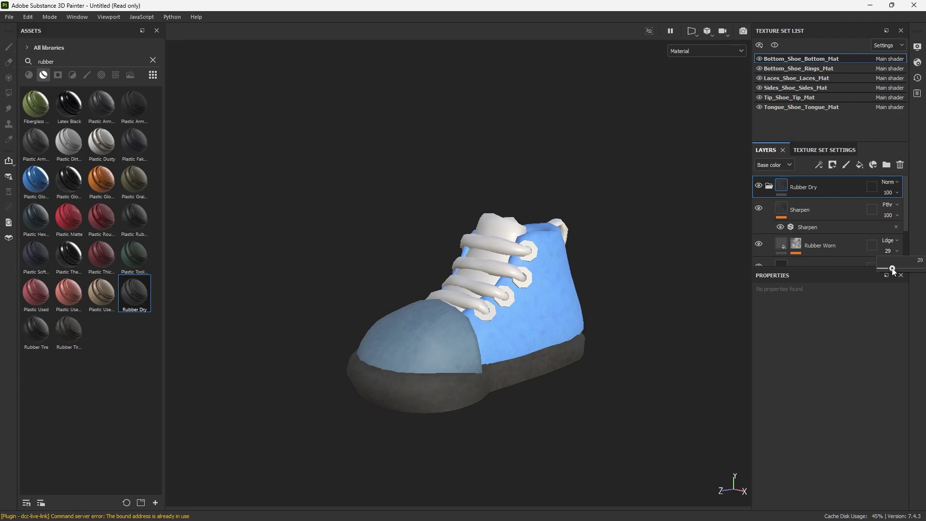
{"action": "scroll", "coordinate": [850, 222], "scroll_direction": "down", "scroll_amount": 3}
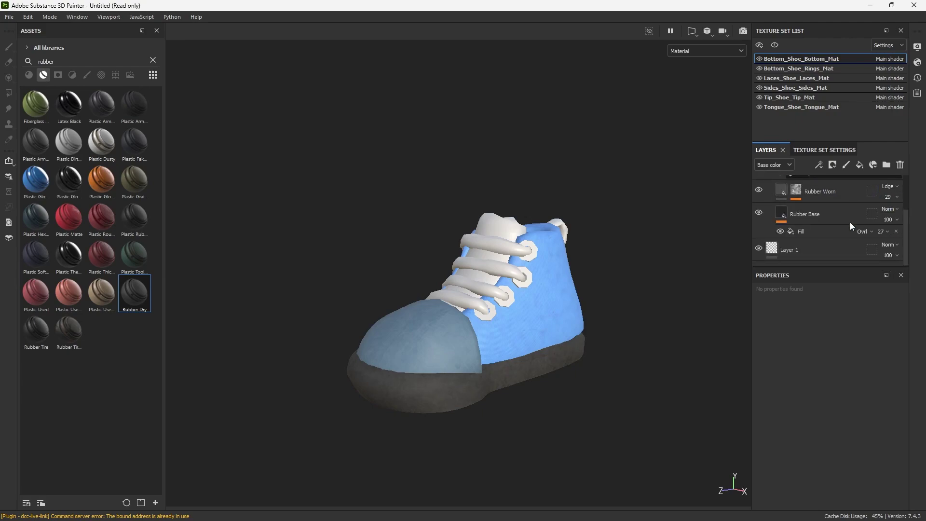
{"action": "left_click", "coordinate": [786, 211]}
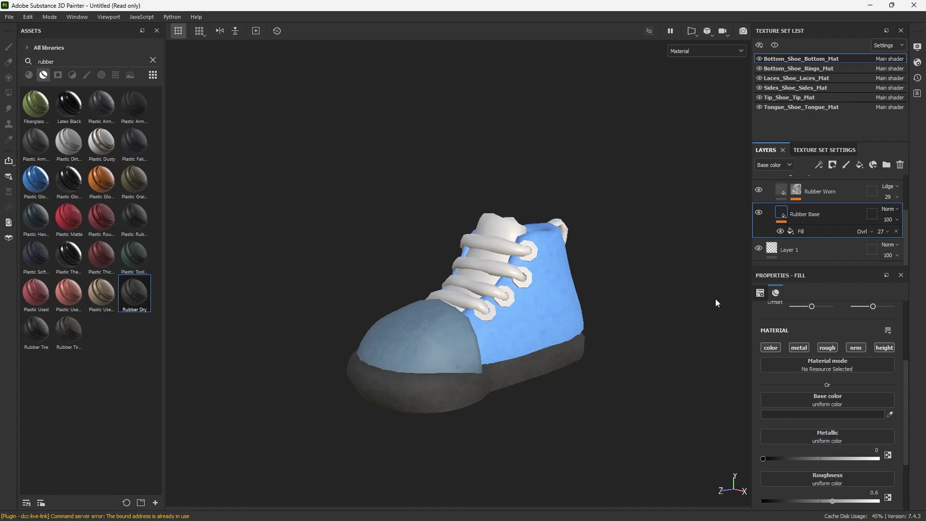
Step: Set the Rubber Base normal colour to near-white
{"action": "scroll", "coordinate": [821, 375], "scroll_direction": "down", "scroll_amount": 2}
{"action": "left_click", "coordinate": [823, 477]}
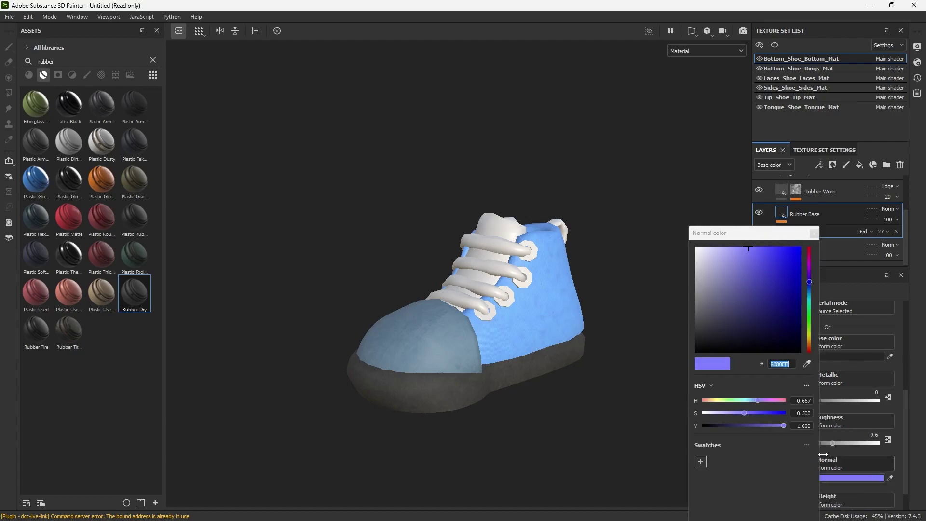
{"action": "left_click_drag", "start_coordinate": [735, 251], "coordinate": [703, 253]}
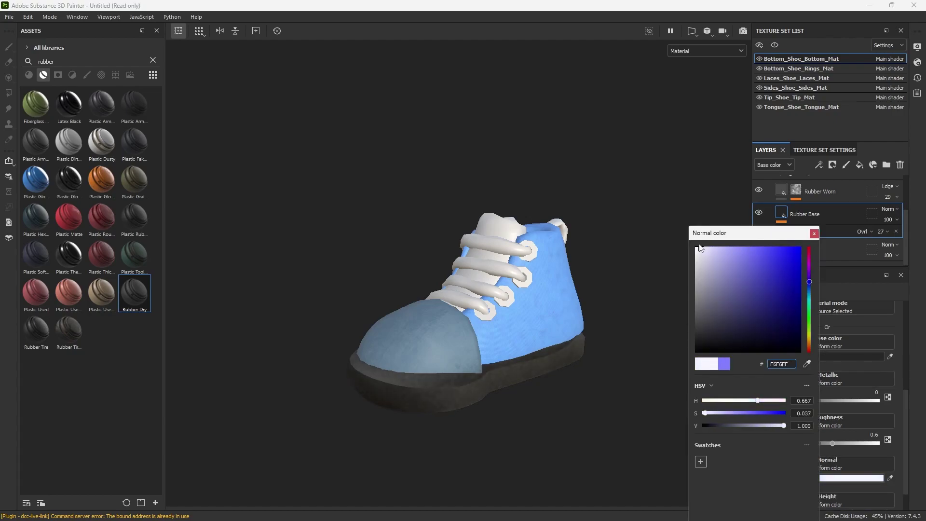
{"action": "left_click", "coordinate": [815, 233]}
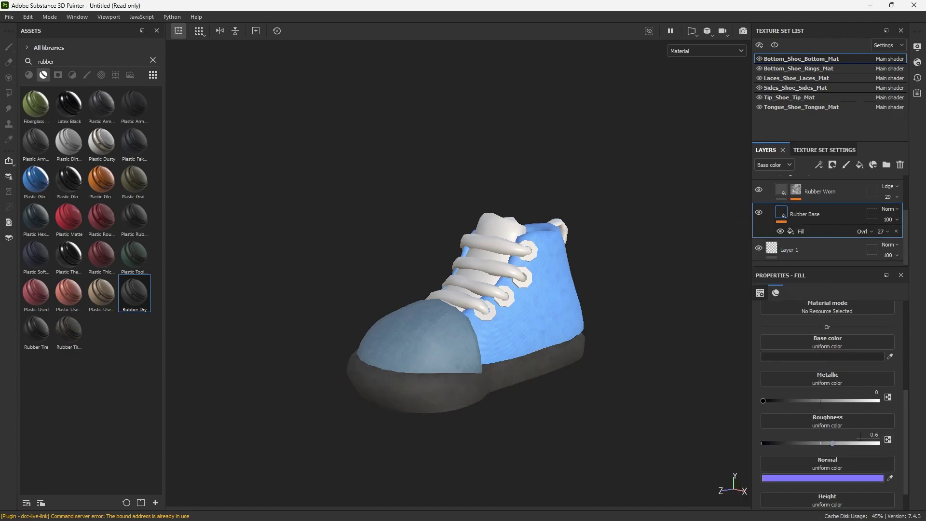
Step: Lighten the Rubber Base base colour to a pale lilac-grey
{"action": "scroll", "coordinate": [849, 383], "scroll_direction": "up", "scroll_amount": 2}
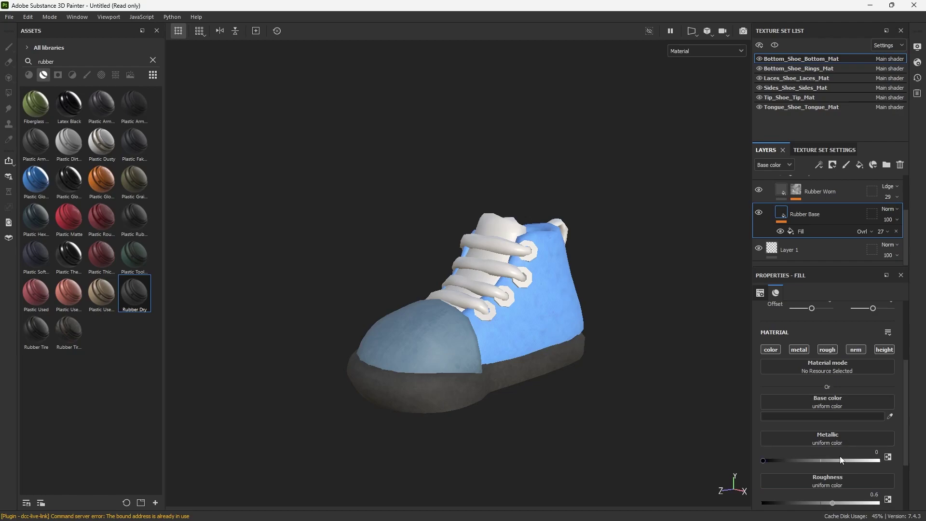
{"action": "scroll", "coordinate": [839, 433], "scroll_direction": "down", "scroll_amount": 2}
{"action": "left_click", "coordinate": [833, 358]}
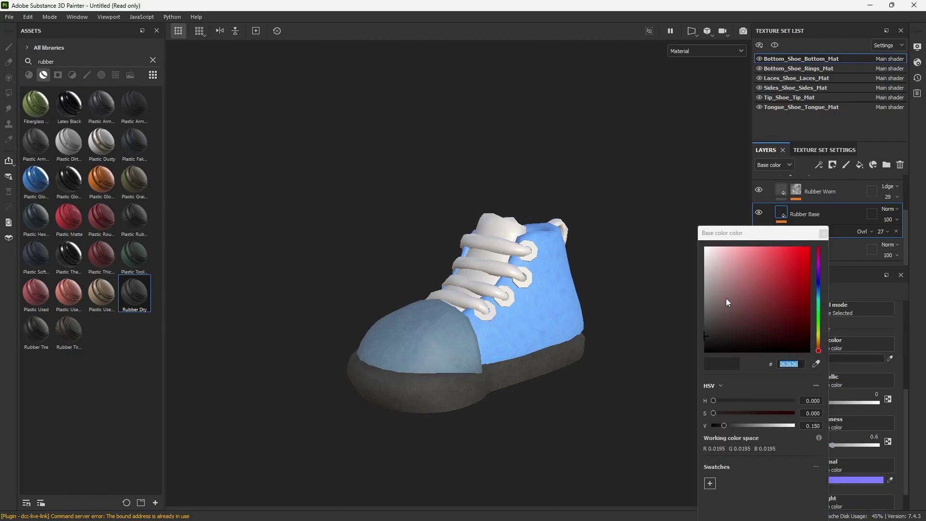
{"action": "left_click_drag", "start_coordinate": [727, 289], "coordinate": [720, 248]}
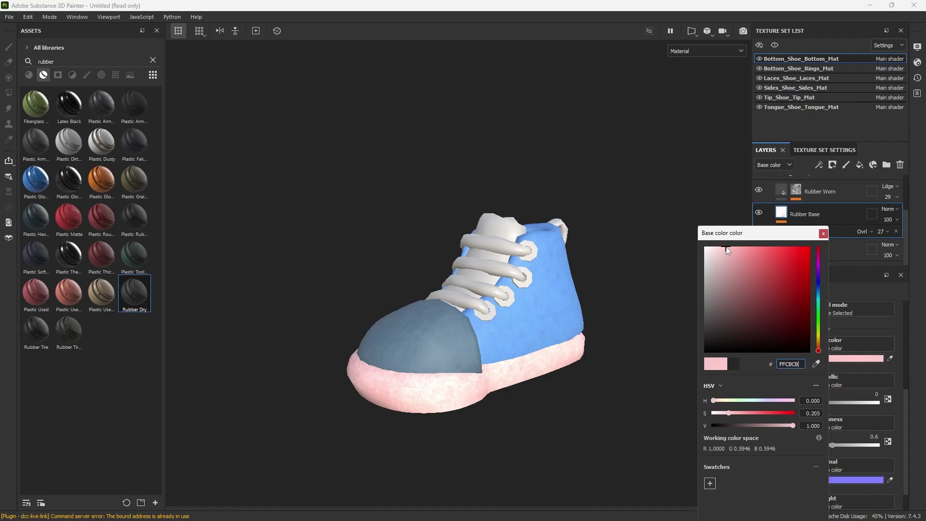
{"action": "left_click_drag", "start_coordinate": [819, 275], "coordinate": [823, 288]}
{"action": "left_click_drag", "start_coordinate": [733, 274], "coordinate": [721, 251]}
{"action": "left_click", "coordinate": [818, 278]}
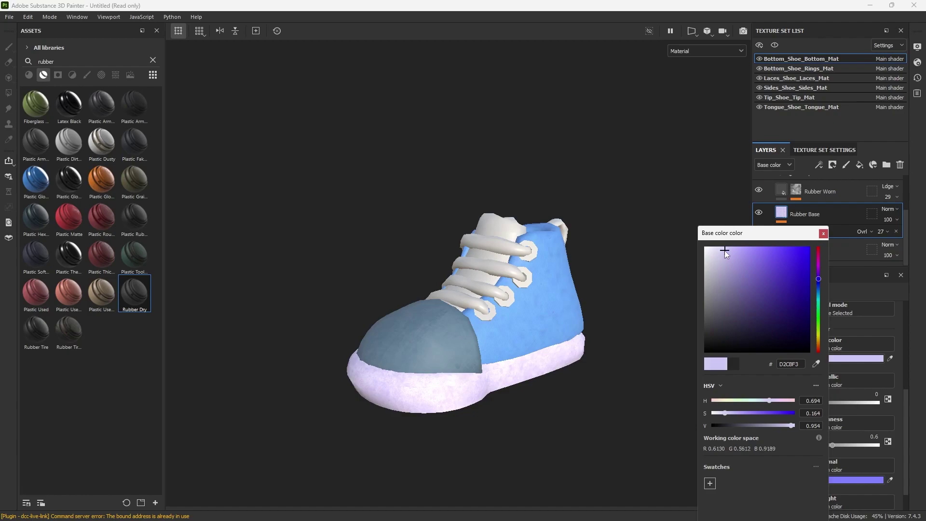
{"action": "left_click", "coordinate": [715, 268]}
{"action": "mouse_move", "coordinate": [715, 269]}
{"action": "left_mouse_down"}
{"action": "mouse_move", "coordinate": [732, 252]}
{"action": "mouse_move", "coordinate": [717, 252]}
{"action": "mouse_move", "coordinate": [707, 277]}
{"action": "left_mouse_up"}
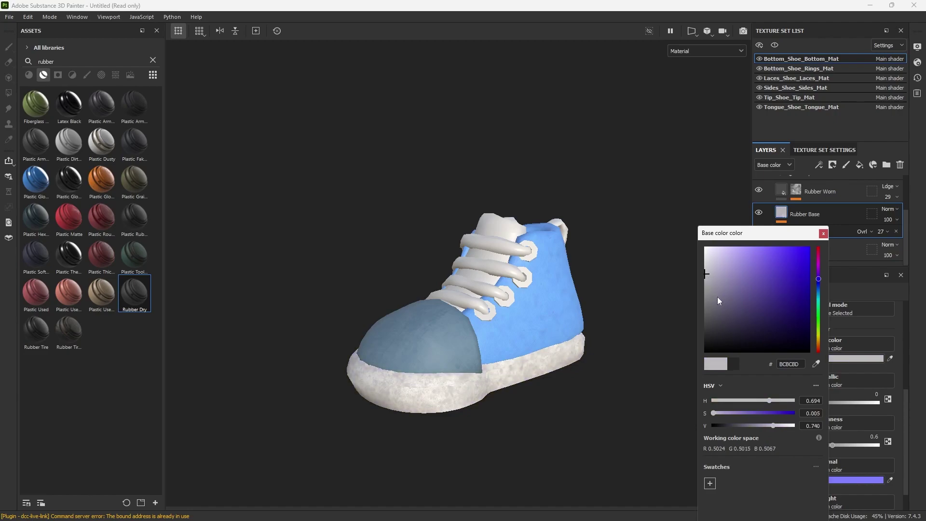
{"action": "left_click", "coordinate": [633, 358]}
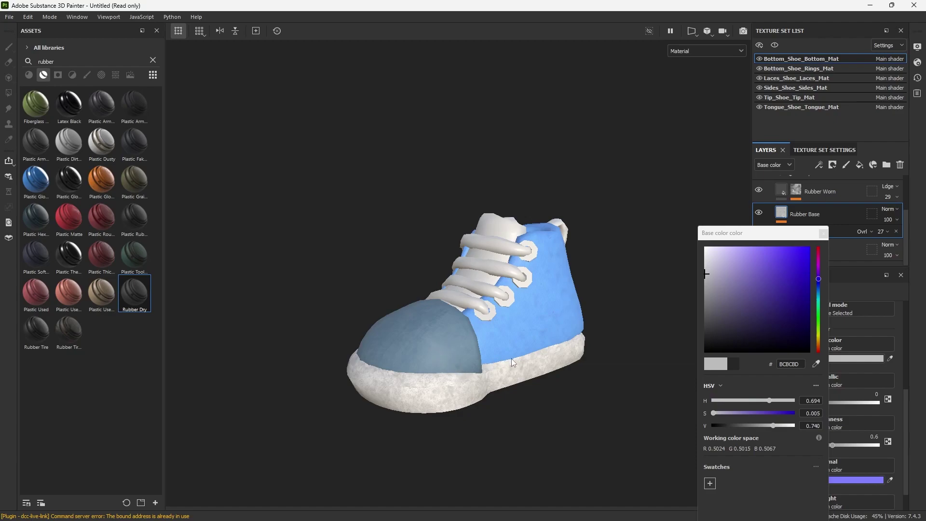
{"action": "left_click", "coordinate": [823, 233]}
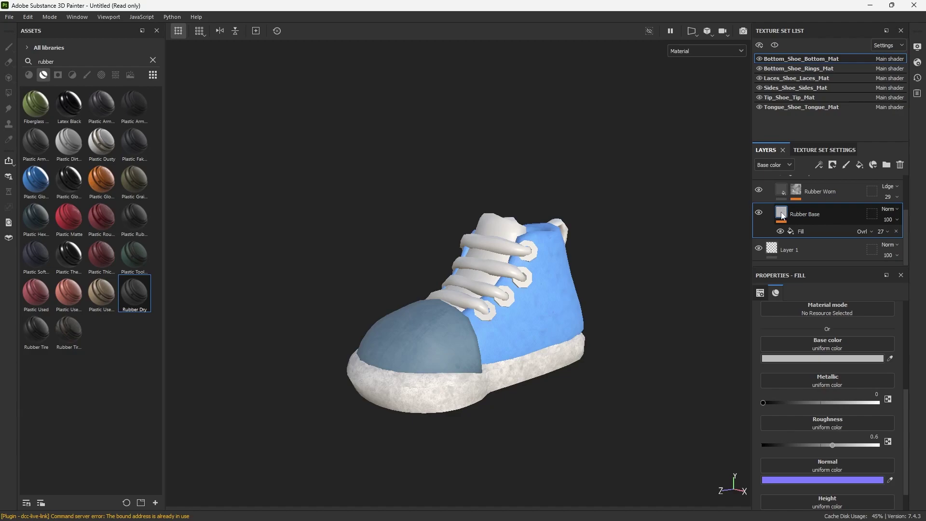
Step: Set the Rubber Worn layer's base colour to light grey
{"action": "scroll", "coordinate": [821, 214], "scroll_direction": "up", "scroll_amount": 2}
{"action": "left_click", "coordinate": [821, 240]}
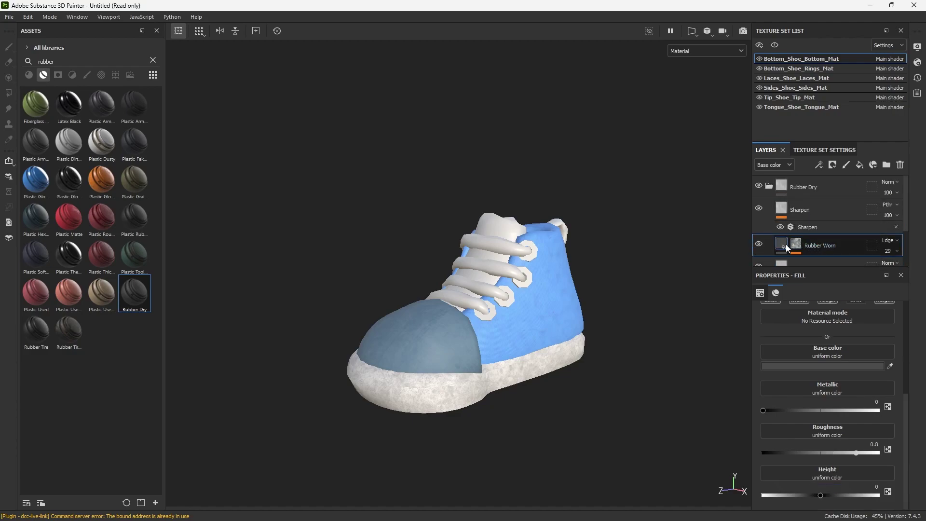
{"action": "left_click", "coordinate": [807, 368]}
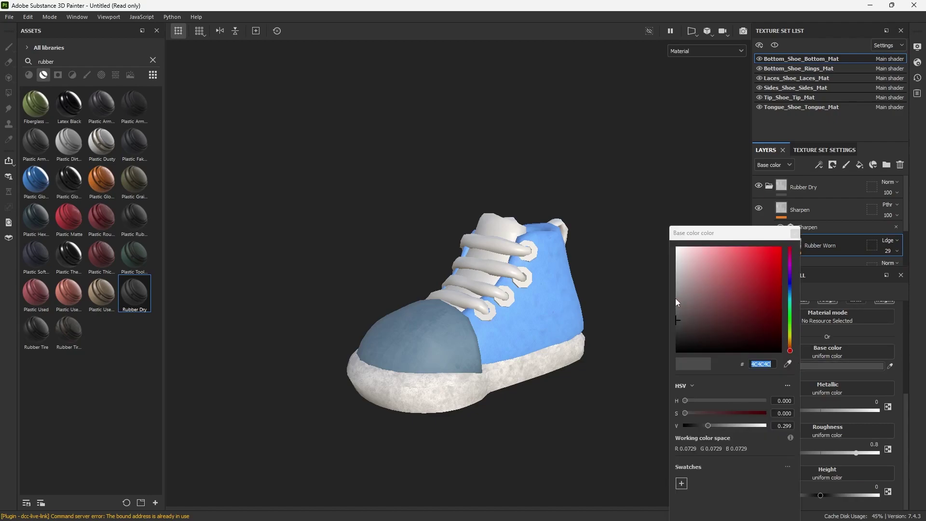
{"action": "mouse_move", "coordinate": [677, 303]}
{"action": "left_mouse_down"}
{"action": "mouse_move", "coordinate": [673, 225]}
{"action": "mouse_move", "coordinate": [677, 271]}
{"action": "left_mouse_up"}
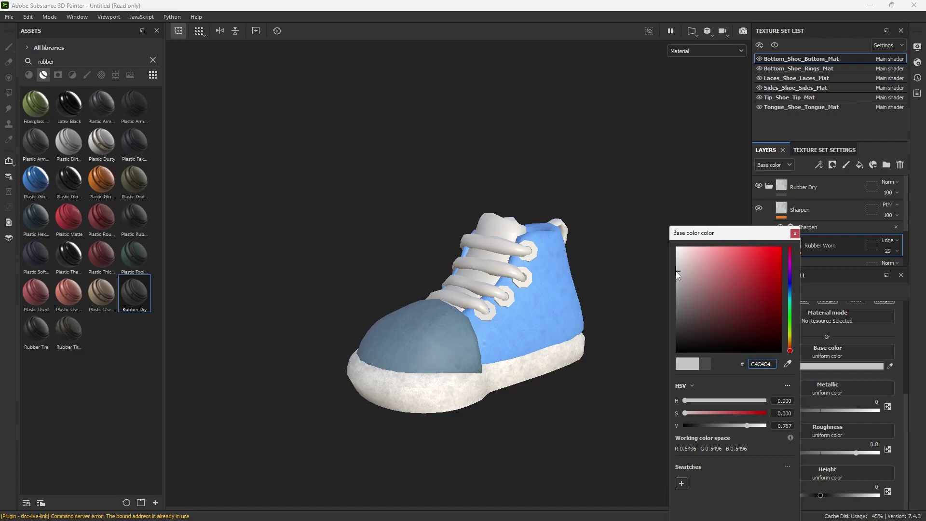
{"action": "left_click", "coordinate": [795, 235]}
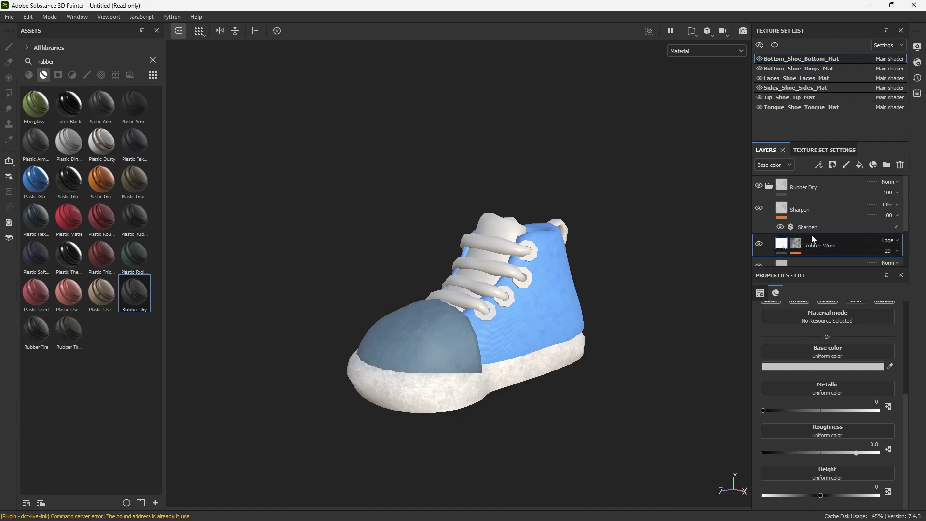
Step: Set the brush Stroke opacity to 35 on the Rubber Worn mask
{"action": "left_click", "coordinate": [787, 244]}
{"action": "scroll", "coordinate": [825, 394], "scroll_direction": "down", "scroll_amount": 3}
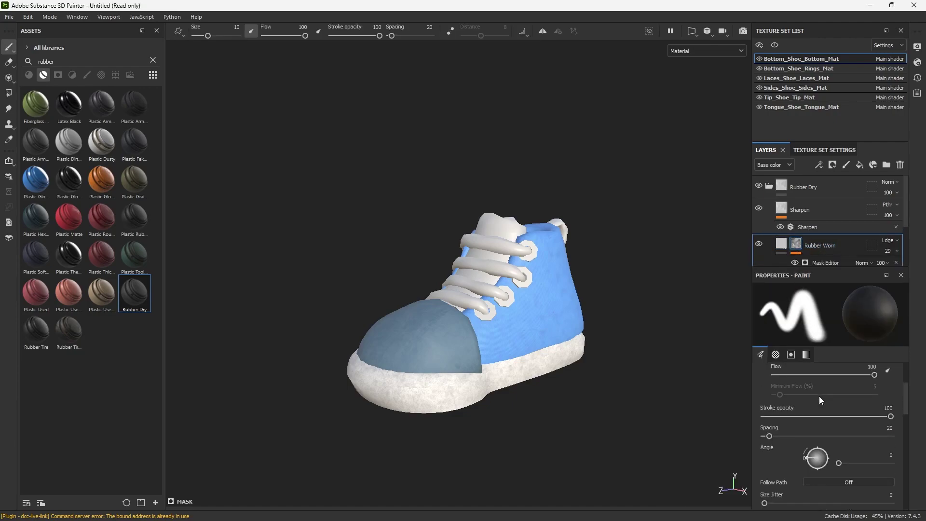
{"action": "mouse_move", "coordinate": [817, 416]}
{"action": "left_mouse_down"}
{"action": "mouse_move", "coordinate": [785, 422]}
{"action": "mouse_move", "coordinate": [809, 427]}
{"action": "left_mouse_up"}
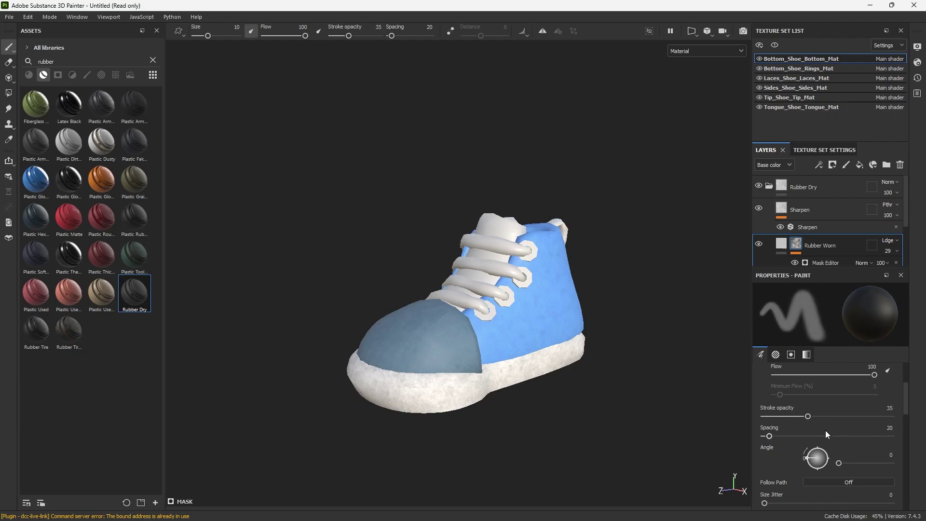
{"action": "scroll", "coordinate": [826, 430], "scroll_direction": "up", "scroll_amount": 3}
Step: Lower the Rubber Worn layer's opacity from 29 to 13
{"action": "left_click", "coordinate": [804, 221]}
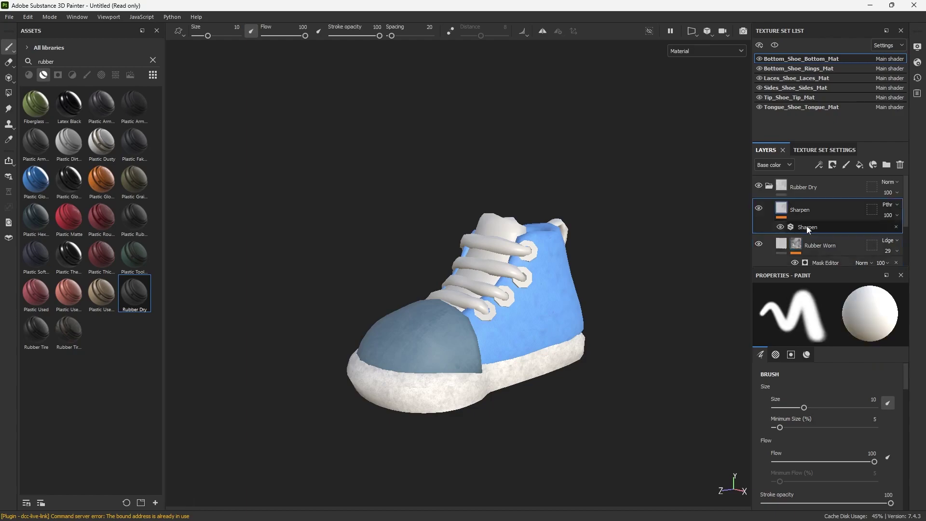
{"action": "left_click", "coordinate": [807, 226]}
{"action": "left_click", "coordinate": [806, 214]}
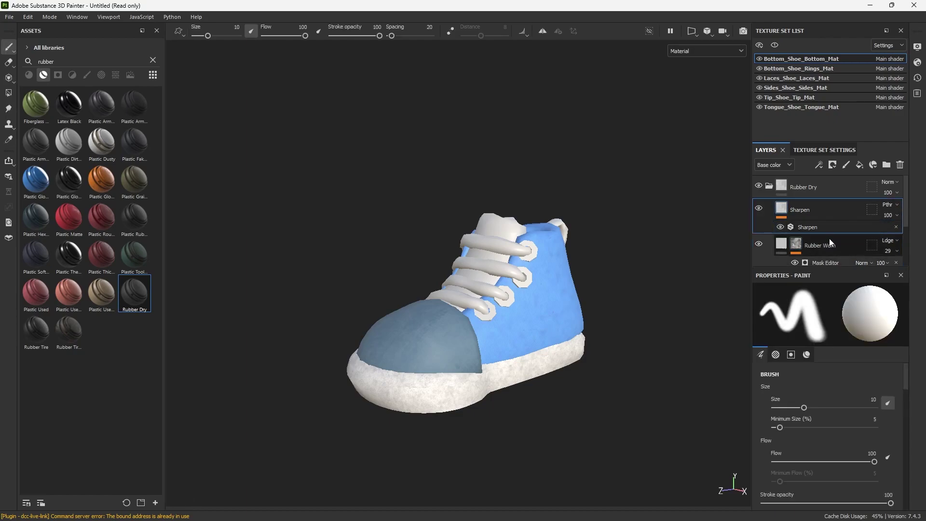
{"action": "left_click", "coordinate": [829, 241]}
{"action": "left_click", "coordinate": [887, 252]}
{"action": "left_click_drag", "start_coordinate": [887, 270], "coordinate": [884, 268]}
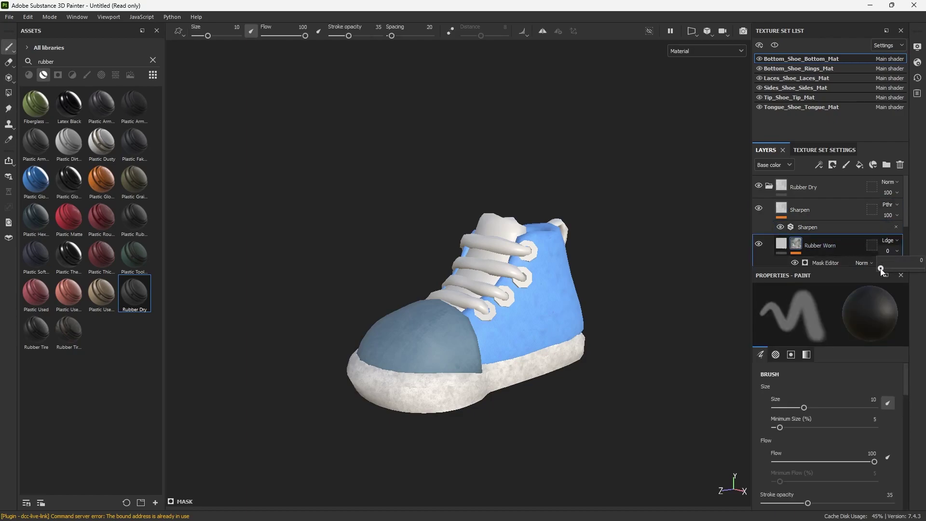
Step: Drop the Rubber Base Fill overlay opacity to about 17
{"action": "scroll", "coordinate": [867, 245], "scroll_direction": "down", "scroll_amount": 1}
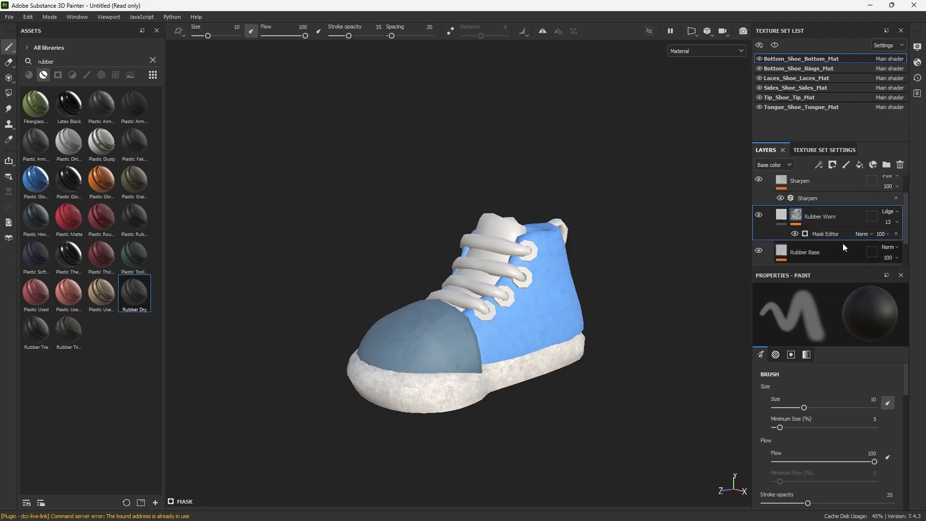
{"action": "scroll", "coordinate": [851, 208], "scroll_direction": "up", "scroll_amount": 1}
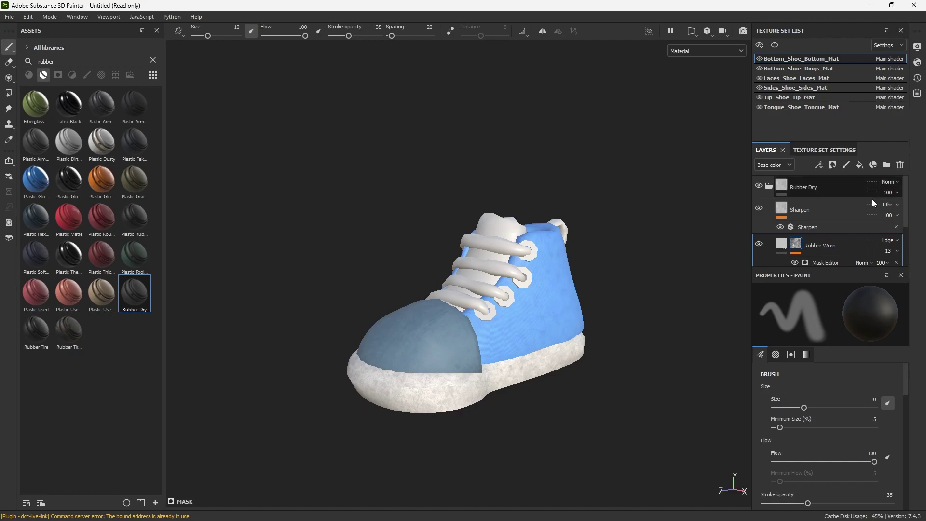
{"action": "scroll", "coordinate": [873, 207], "scroll_direction": "down", "scroll_amount": 2}
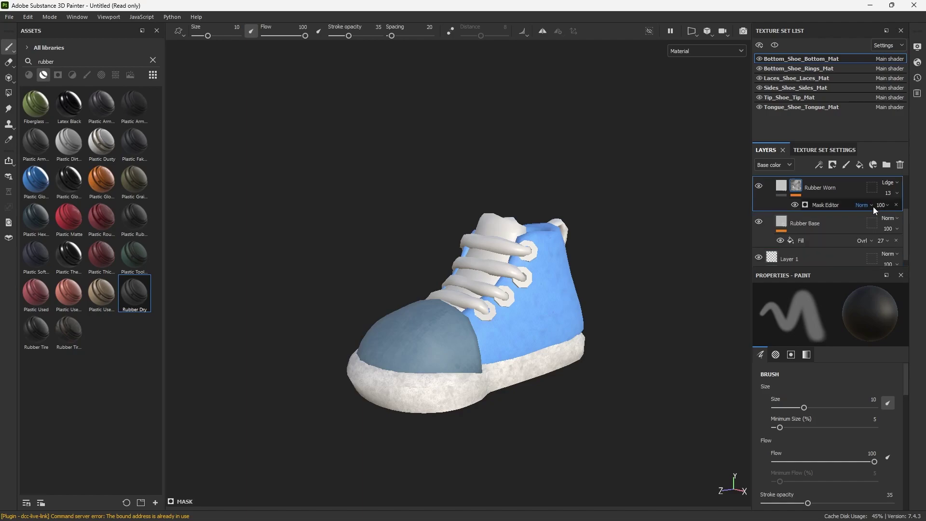
{"action": "left_click", "coordinate": [882, 240]}
{"action": "left_click", "coordinate": [884, 258]}
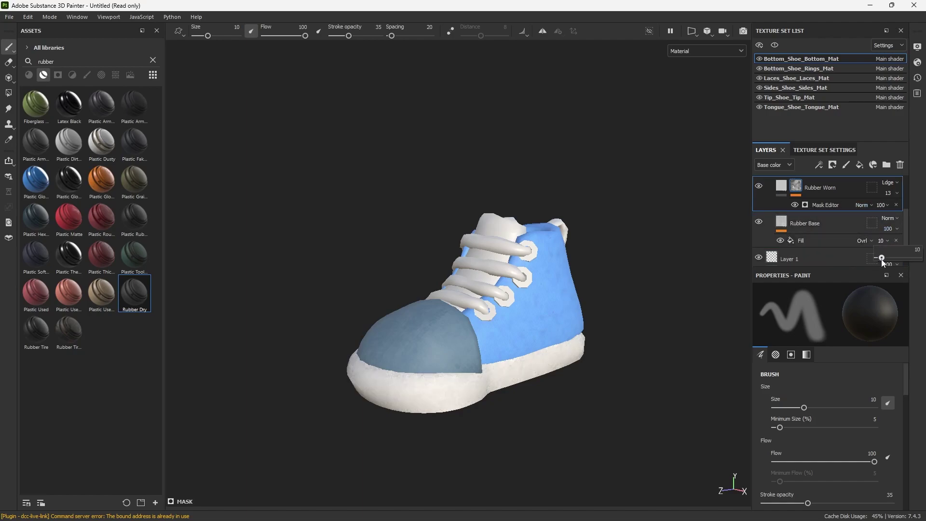
{"action": "left_click_drag", "start_coordinate": [884, 260], "coordinate": [886, 261]}
{"action": "left_click_drag", "start_coordinate": [77, 64], "coordinate": [38, 60]}
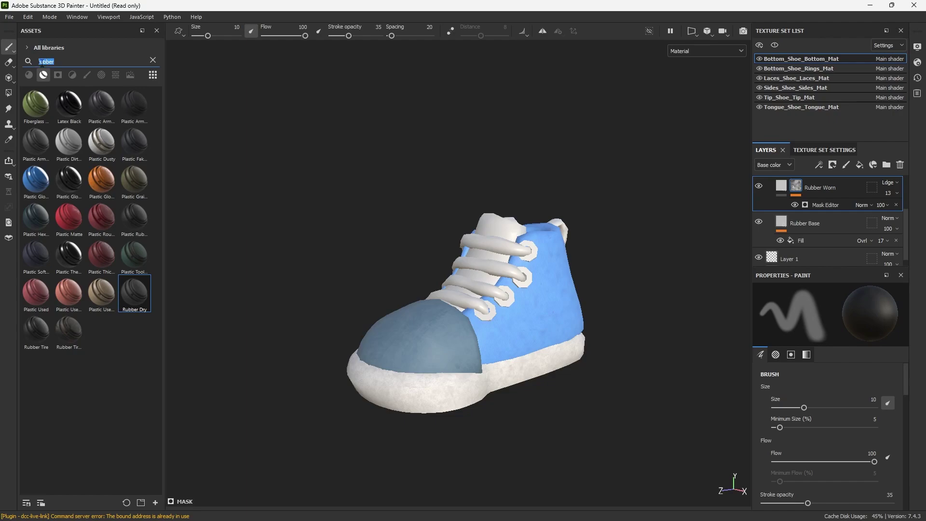
Step: Apply Fabric Composite Reinforced Used to the shoe's tongue and expand its layer group
{"action": "type", "text": "fabric"}
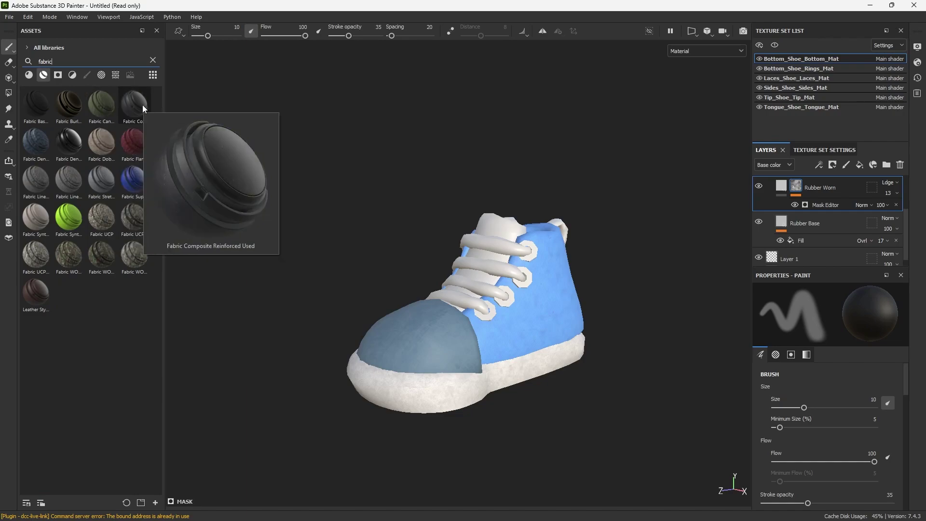
{"action": "left_click_drag", "start_coordinate": [135, 103], "coordinate": [592, 222]}
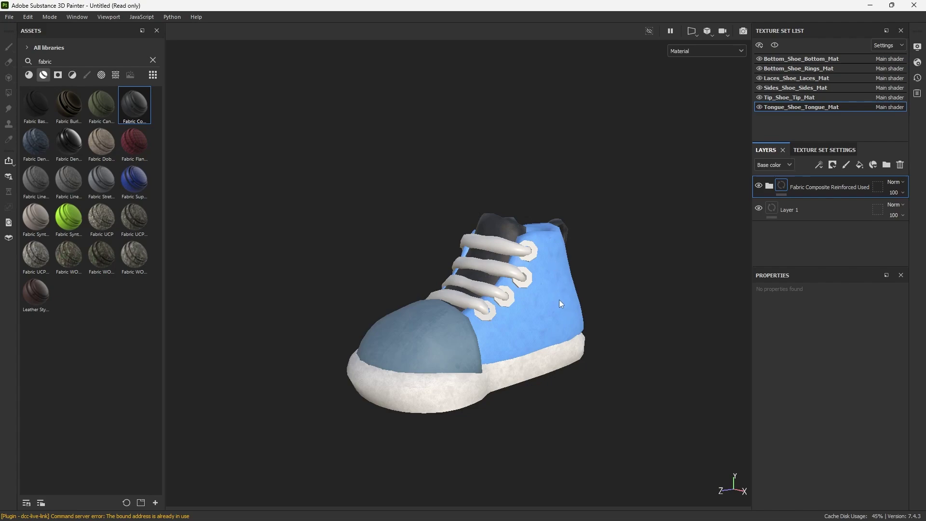
{"action": "left_click", "coordinate": [769, 187]}
{"action": "scroll", "coordinate": [824, 224], "scroll_direction": "down", "scroll_amount": 5}
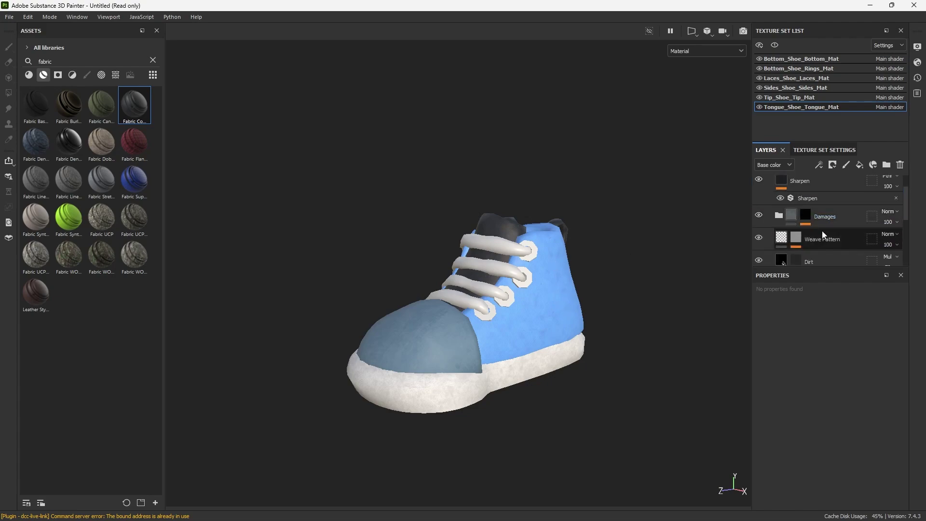
{"action": "scroll", "coordinate": [800, 212], "scroll_direction": "down", "scroll_amount": 2}
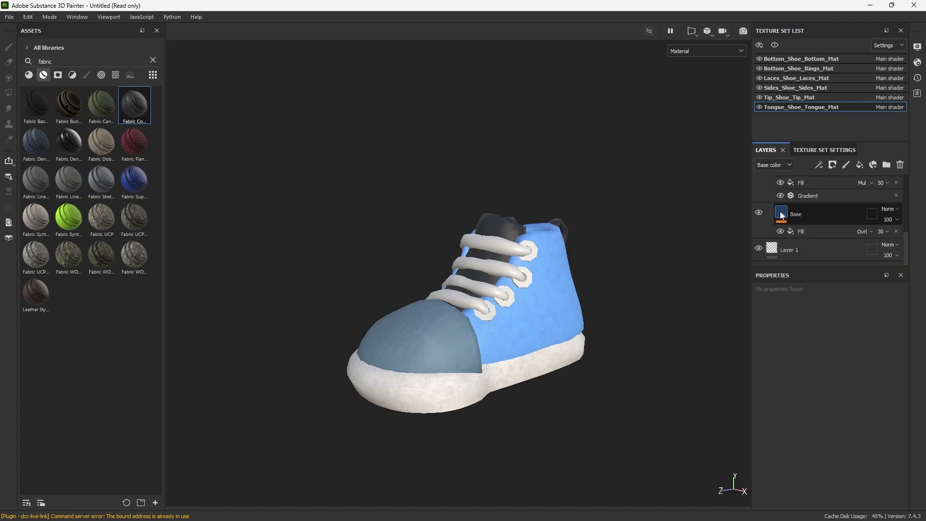
Step: Set the fabric's Base layer colour to slate blue 4F6B8E
{"action": "left_click", "coordinate": [800, 216]}
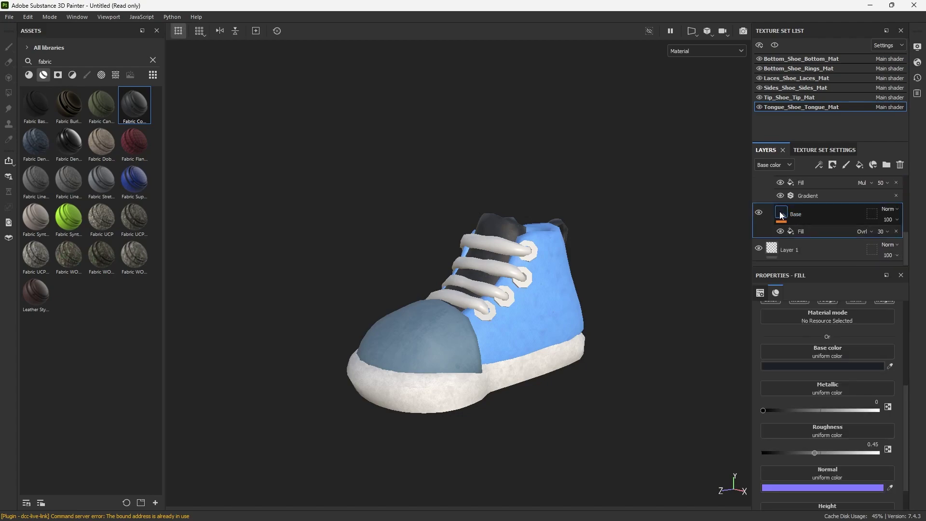
{"action": "left_click", "coordinate": [827, 366]}
{"action": "left_click_drag", "start_coordinate": [723, 321], "coordinate": [739, 305]}
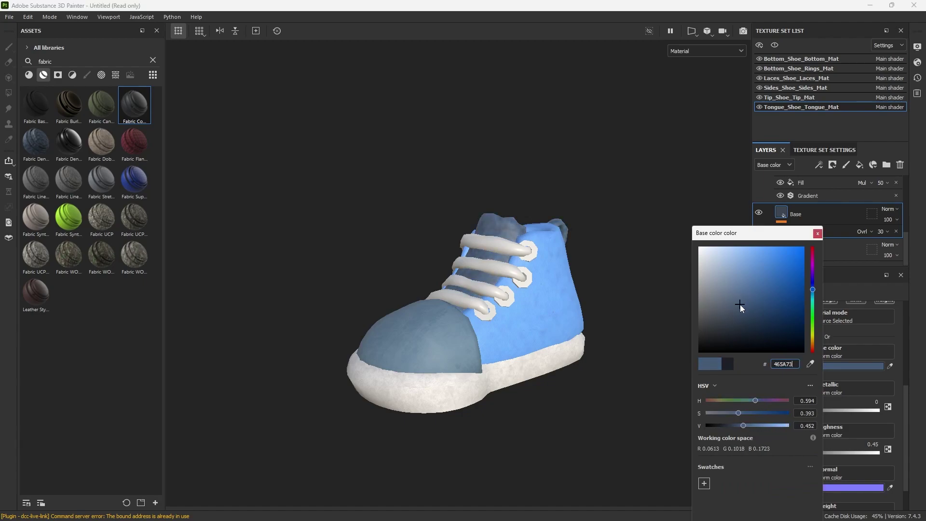
{"action": "left_click_drag", "start_coordinate": [729, 242], "coordinate": [712, 145]}
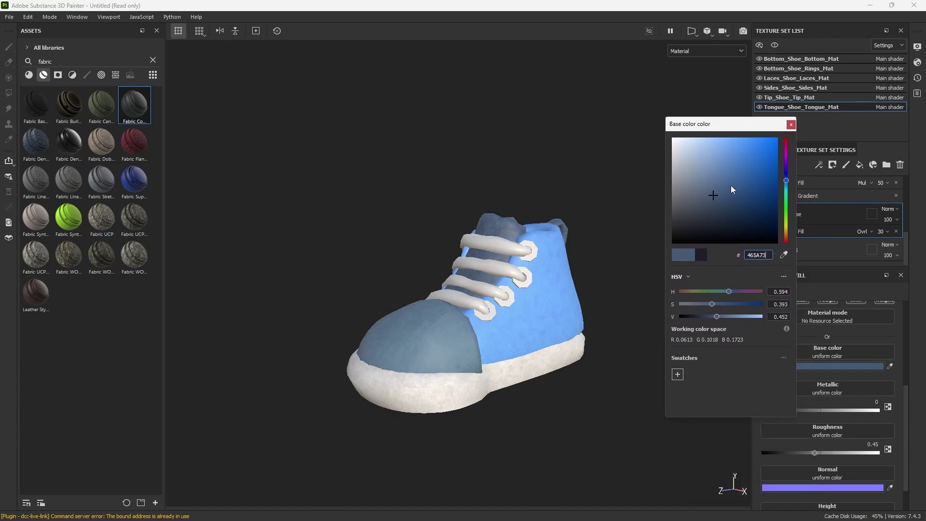
{"action": "left_click_drag", "start_coordinate": [717, 189], "coordinate": [719, 184]}
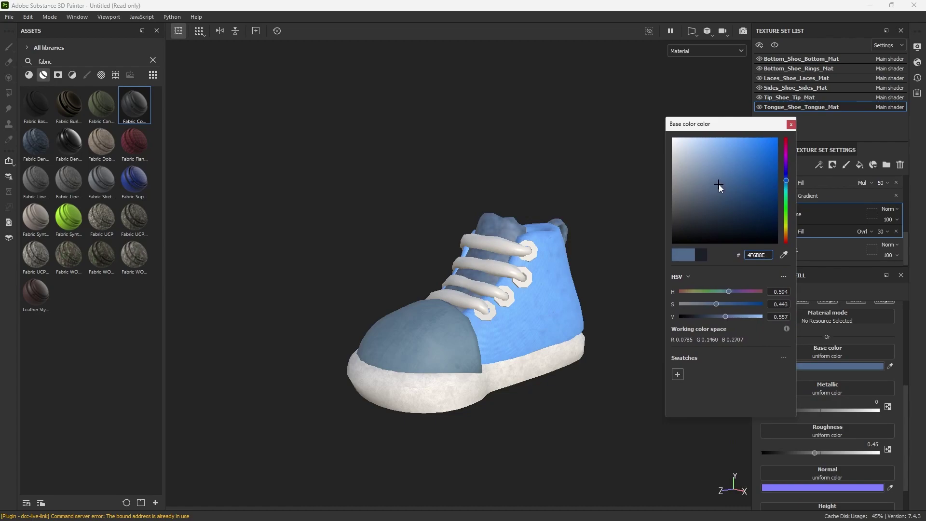
{"action": "left_click", "coordinate": [791, 125]}
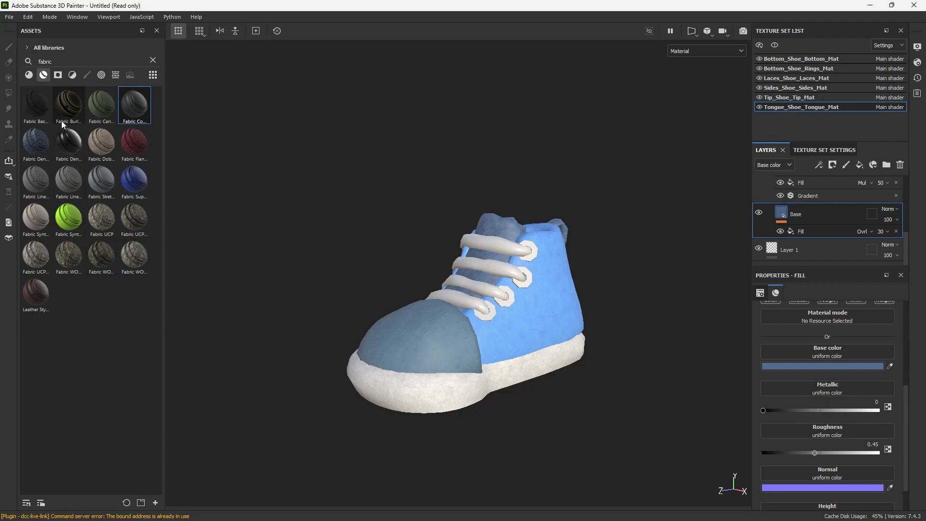
{"action": "left_click_drag", "start_coordinate": [52, 61], "coordinate": [44, 61]}
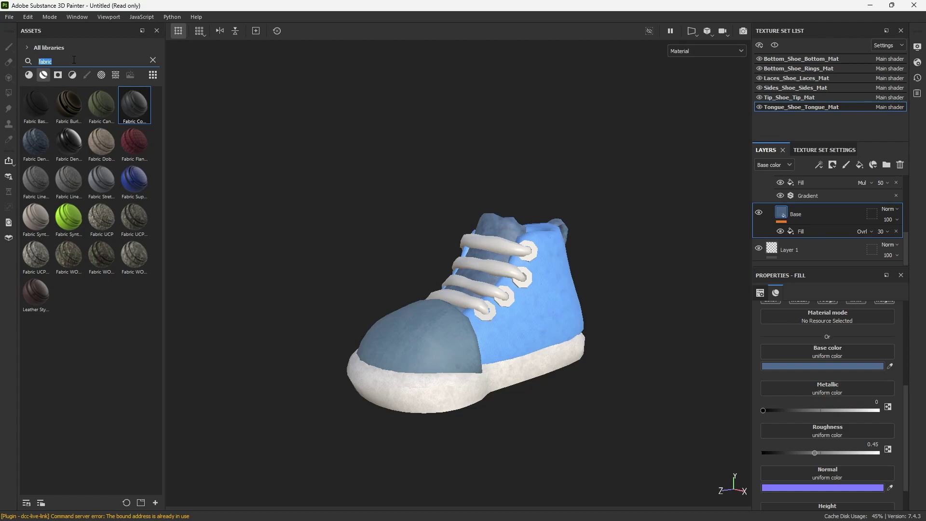
Step: Apply the Rubber Dry material from Assets to the shoe's toe cap
{"action": "type", "text": "rubber"}
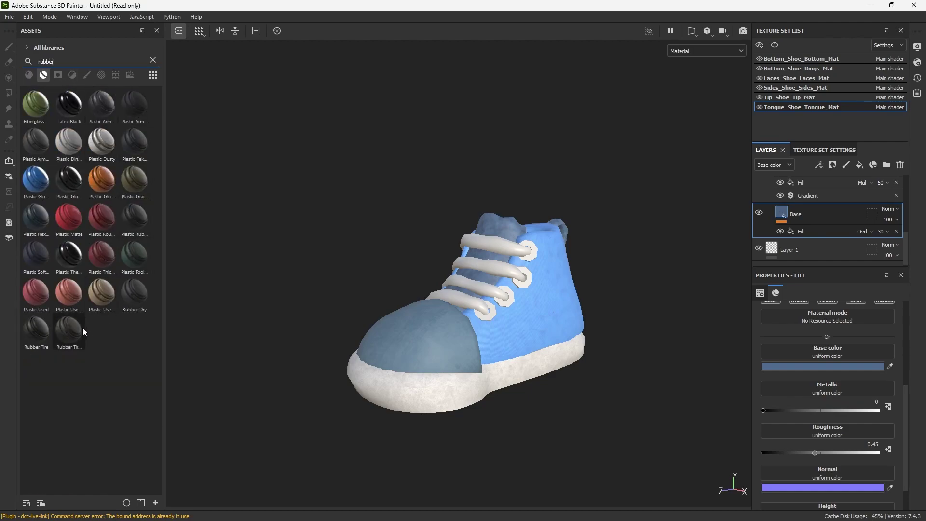
{"action": "left_click_drag", "start_coordinate": [120, 308], "coordinate": [470, 328]}
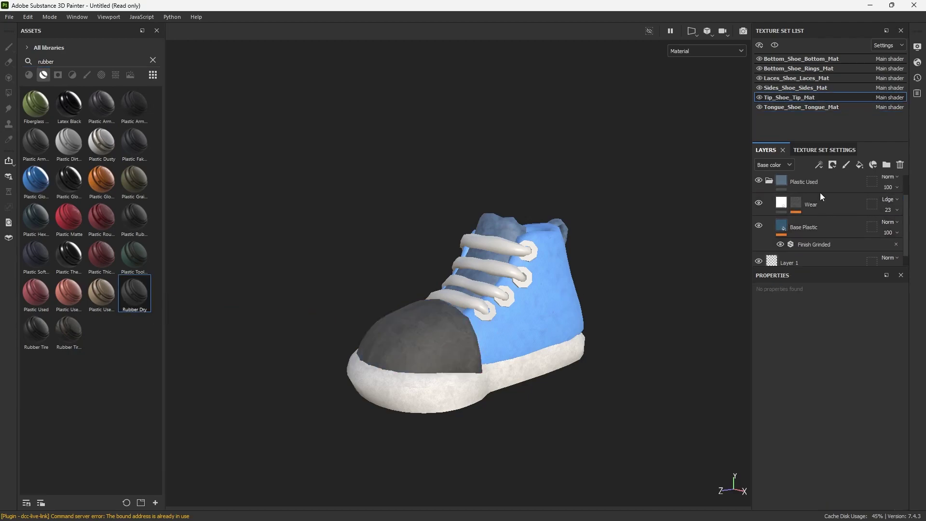
{"action": "scroll", "coordinate": [827, 230], "scroll_direction": "down", "scroll_amount": 1}
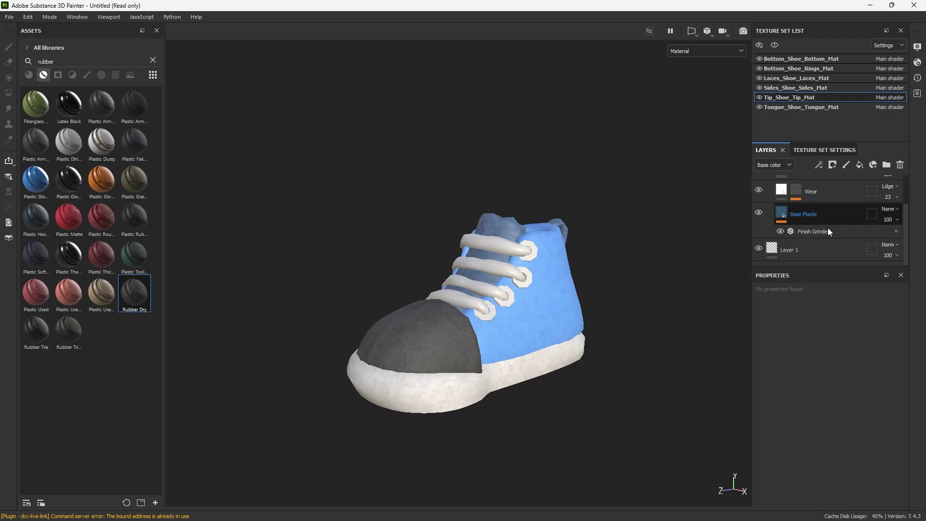
{"action": "scroll", "coordinate": [820, 249], "scroll_direction": "up", "scroll_amount": 3}
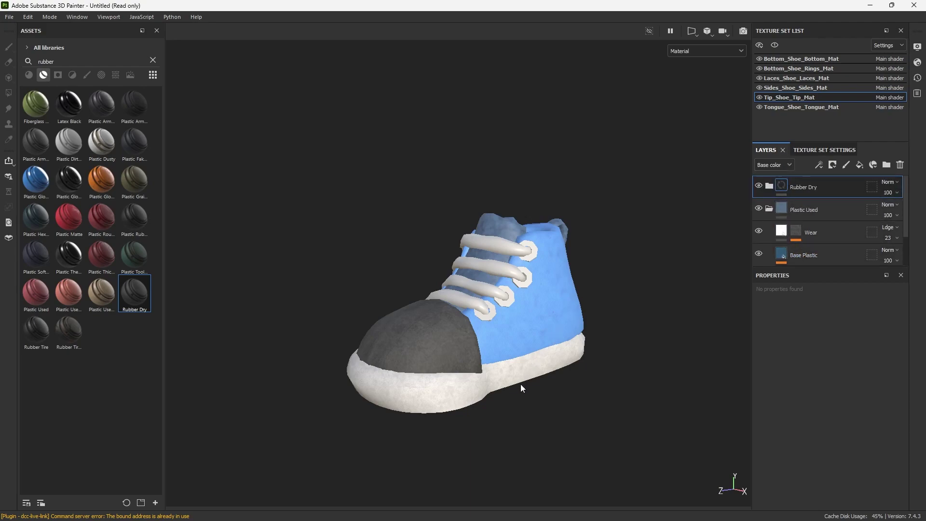
Step: Move the nested Rubber Dry group to the top of the Tip_Shoe_Tip_Mat stack and hide the older group
{"action": "left_click", "coordinate": [817, 58]}
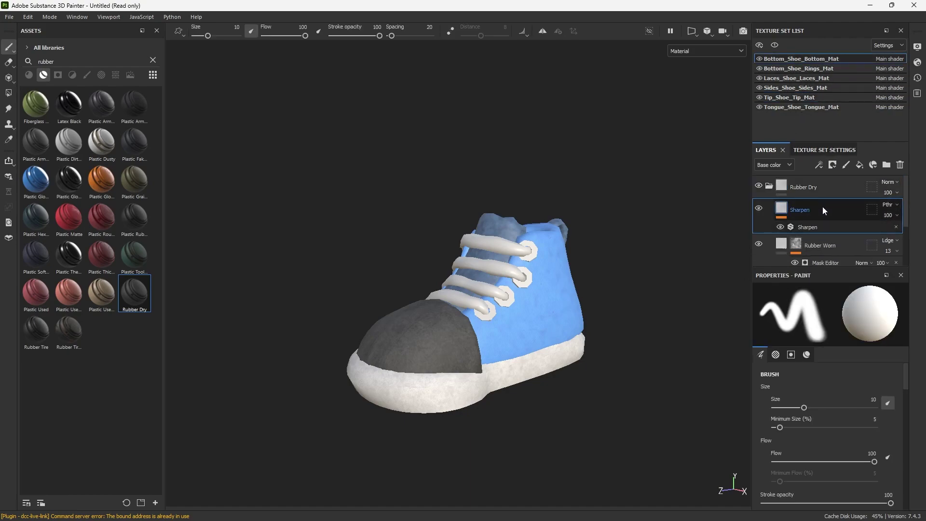
{"action": "left_click", "coordinate": [770, 186]}
{"action": "left_click", "coordinate": [794, 188]}
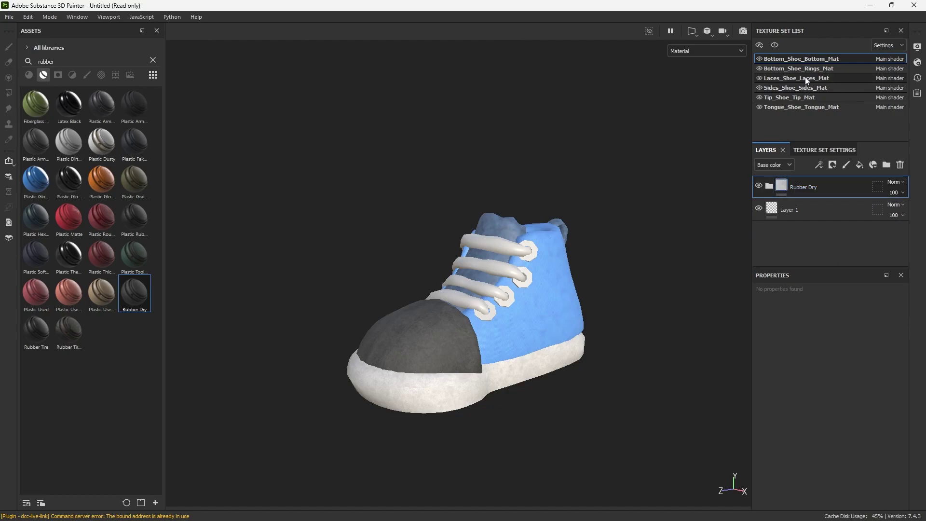
{"action": "left_click", "coordinate": [814, 97]}
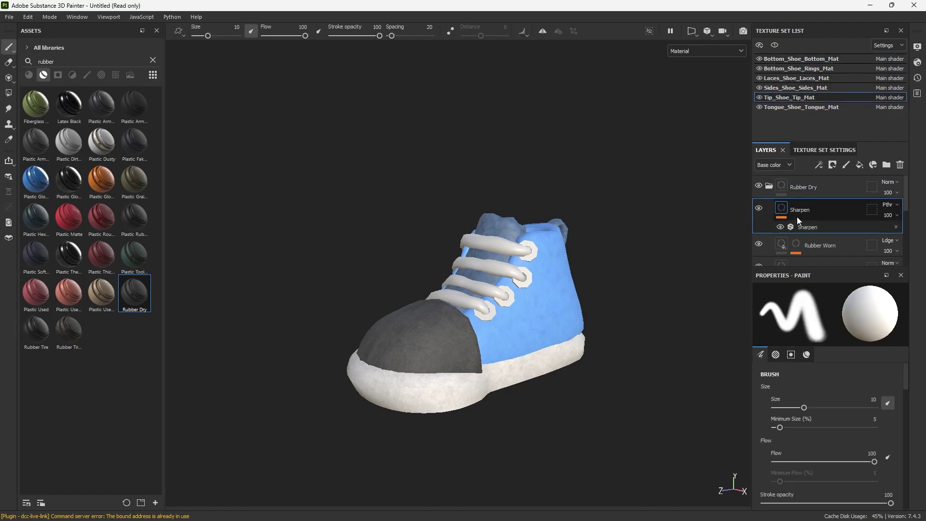
{"action": "left_click", "coordinate": [803, 217]}
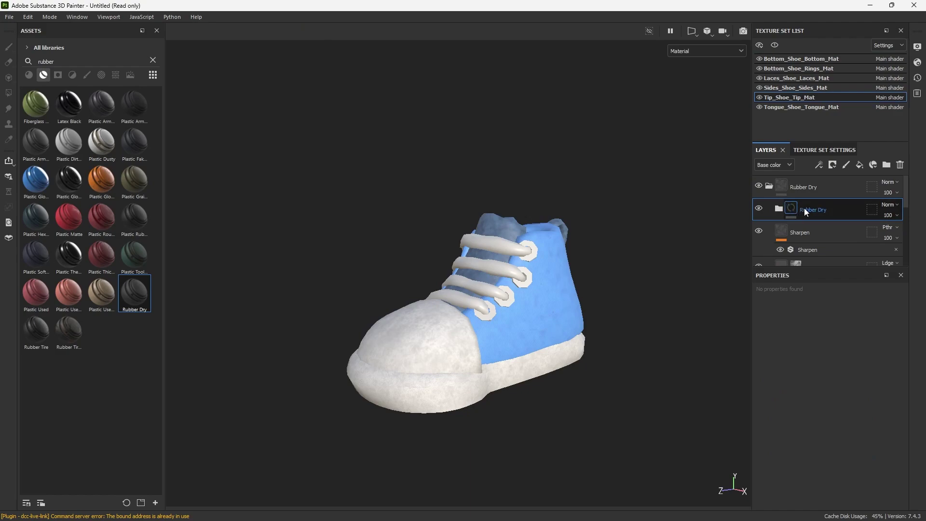
{"action": "mouse_move", "coordinate": [806, 212]}
{"action": "left_mouse_down"}
{"action": "mouse_move", "coordinate": [804, 191]}
{"action": "mouse_move", "coordinate": [791, 186]}
{"action": "mouse_move", "coordinate": [803, 181]}
{"action": "mouse_move", "coordinate": [806, 195]}
{"action": "left_mouse_up"}
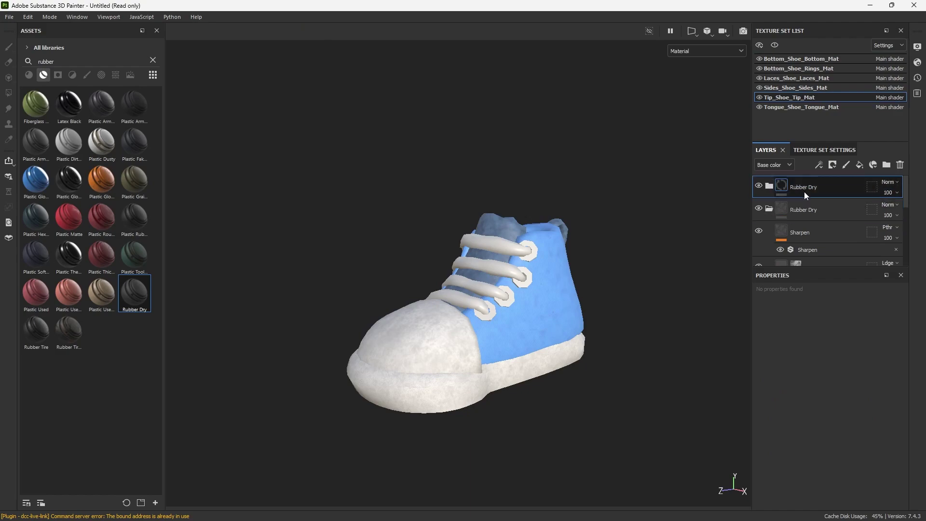
{"action": "left_click", "coordinate": [758, 208]}
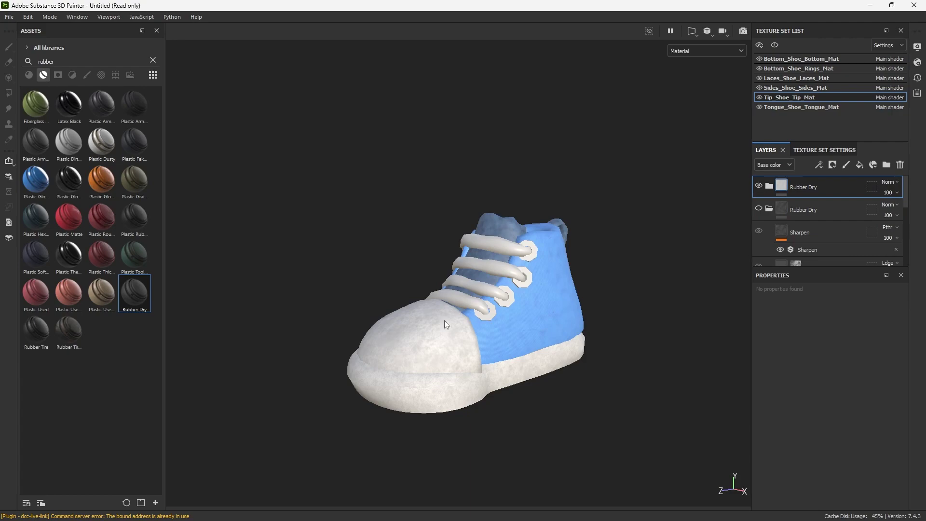
{"action": "mouse_move", "coordinate": [579, 342]}
{"action": "left_mouse_down", "text": "alt"}
{"action": "mouse_move", "coordinate": [586, 351]}
{"action": "mouse_move", "coordinate": [555, 363]}
{"action": "mouse_move", "coordinate": [413, 345]}
{"action": "mouse_move", "coordinate": [509, 371]}
{"action": "mouse_move", "coordinate": [604, 362]}
{"action": "mouse_move", "coordinate": [564, 362]}
{"action": "mouse_move", "coordinate": [556, 381]}
{"action": "mouse_move", "coordinate": [275, 388]}
{"action": "mouse_move", "coordinate": [439, 381]}
{"action": "mouse_move", "coordinate": [459, 387]}
{"action": "mouse_move", "coordinate": [473, 412]}
{"action": "mouse_move", "coordinate": [467, 404]}
{"action": "mouse_move", "coordinate": [383, 424]}
{"action": "mouse_move", "coordinate": [466, 398]}
{"action": "mouse_move", "coordinate": [498, 352]}
{"action": "mouse_move", "coordinate": [572, 411]}
{"action": "mouse_move", "coordinate": [459, 410]}
{"action": "mouse_move", "coordinate": [542, 420]}
{"action": "left_mouse_up", "text": "alt"}
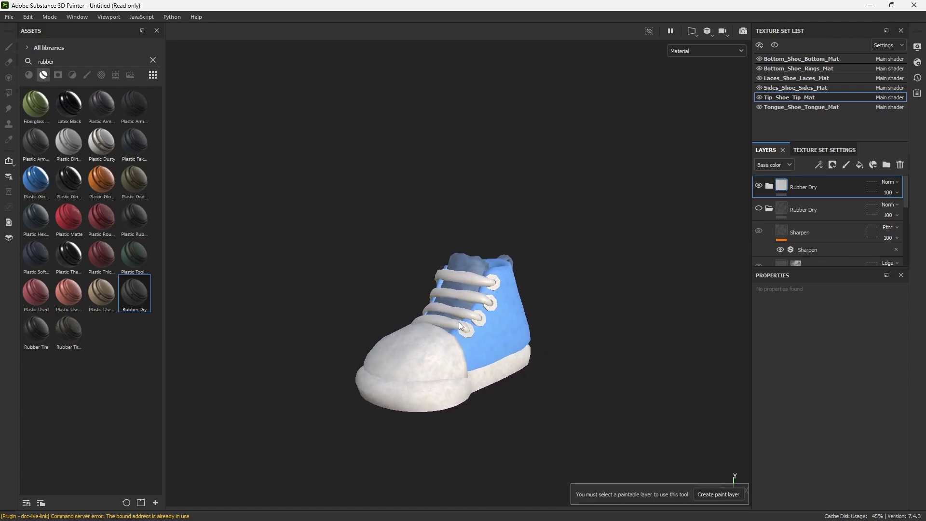
{"action": "mouse_move", "coordinate": [500, 305]}
{"action": "left_mouse_down", "text": "alt"}
{"action": "mouse_move", "coordinate": [376, 310]}
{"action": "mouse_move", "coordinate": [502, 302]}
{"action": "left_mouse_up", "text": "alt"}
Step: Apply the Climbing Rope smart material to the laces
{"action": "left_click", "coordinate": [56, 61]}
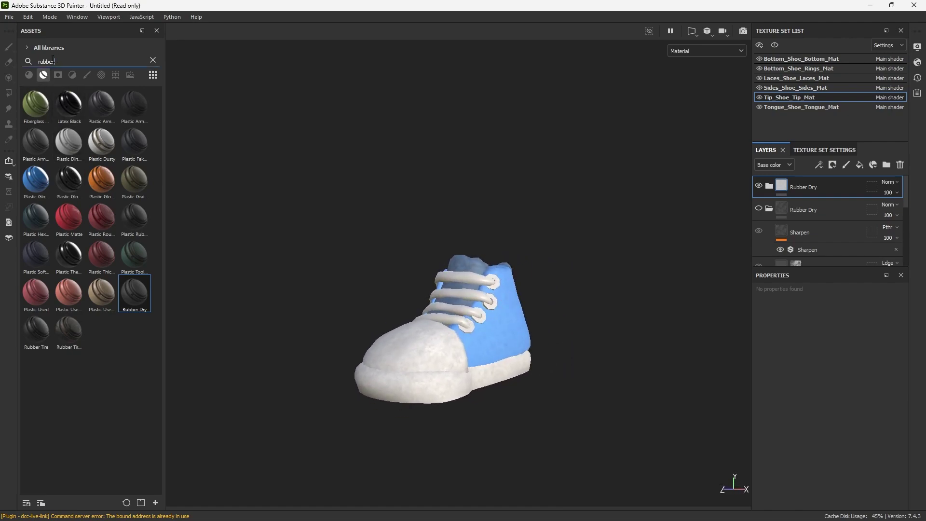
{"action": "left_click_drag", "start_coordinate": [54, 61], "coordinate": [37, 61]}
{"action": "type", "text": "rope"}
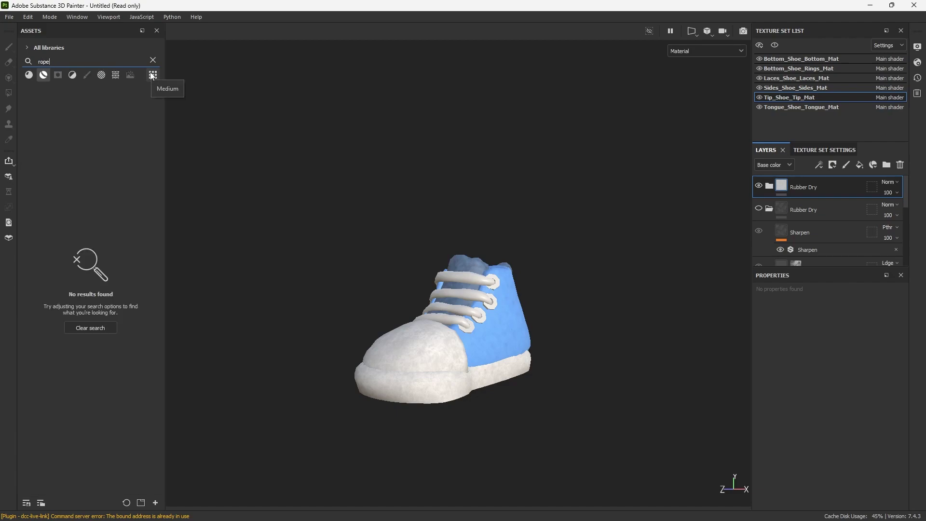
{"action": "left_click", "coordinate": [152, 60]}
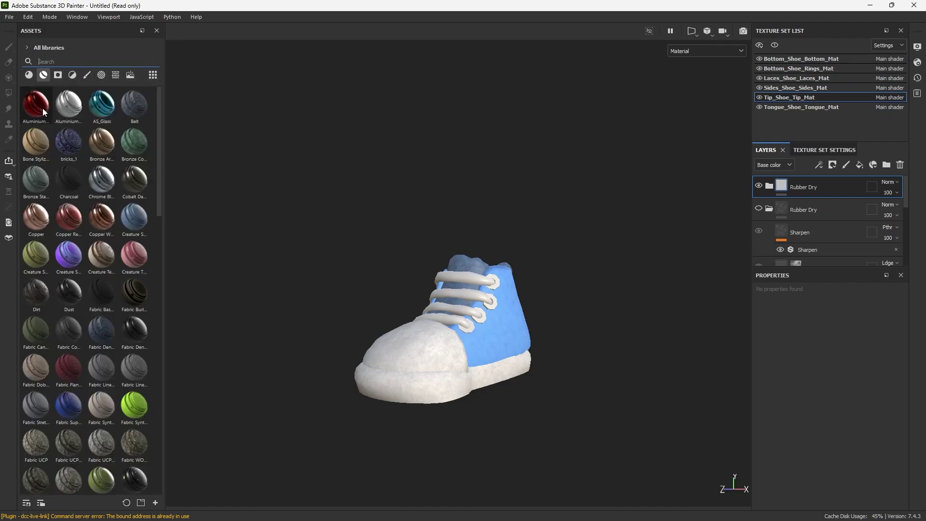
{"action": "left_click", "coordinate": [29, 75]}
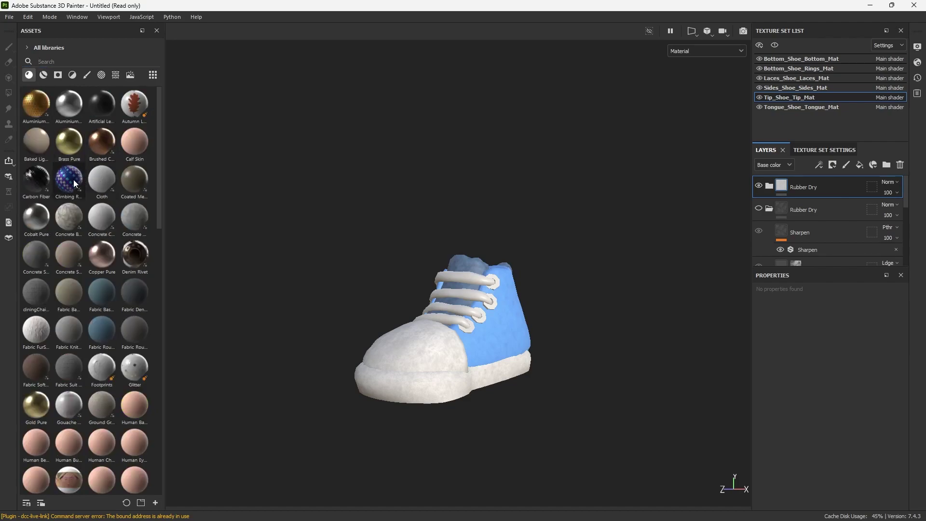
{"action": "mouse_move", "coordinate": [75, 183]}
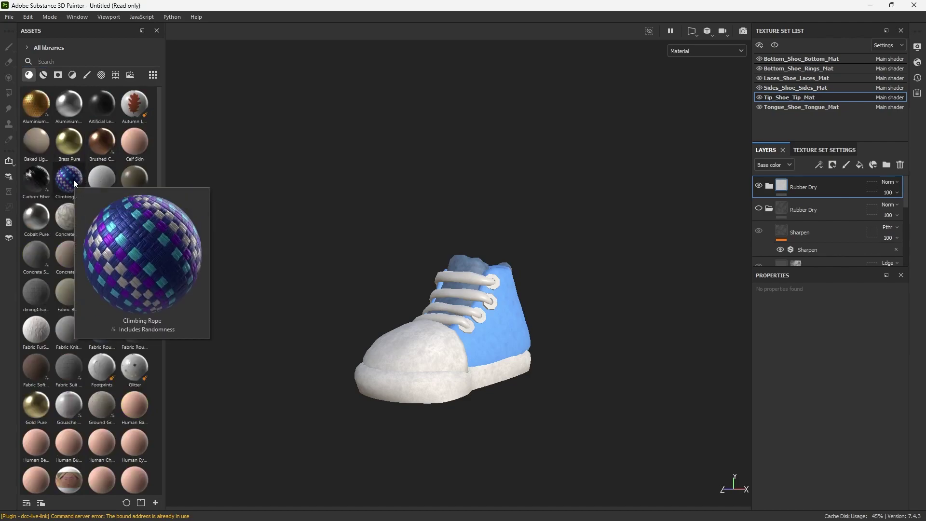
{"action": "left_click_drag", "start_coordinate": [76, 184], "coordinate": [447, 299]}
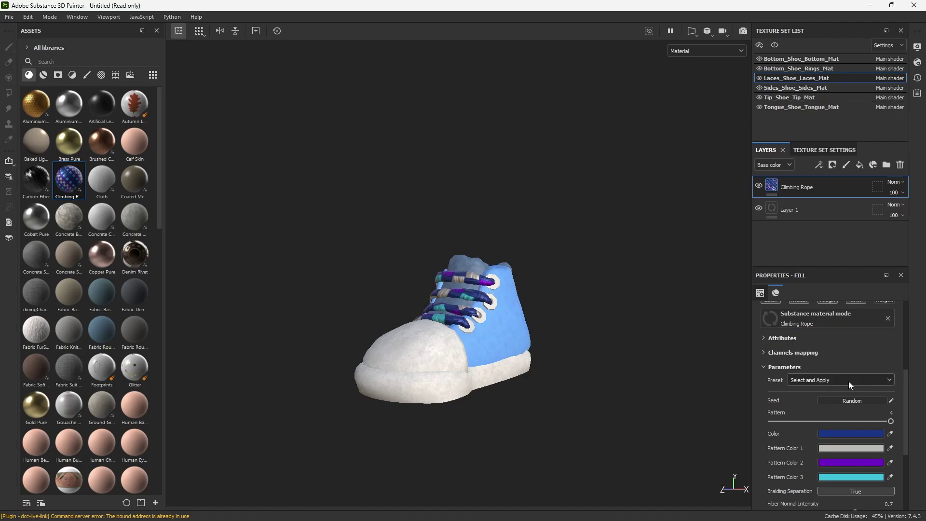
Step: Set the rope's UV transformation Scale to -7.4 for finer tiling
{"action": "scroll", "coordinate": [825, 412], "scroll_direction": "up", "scroll_amount": 3}
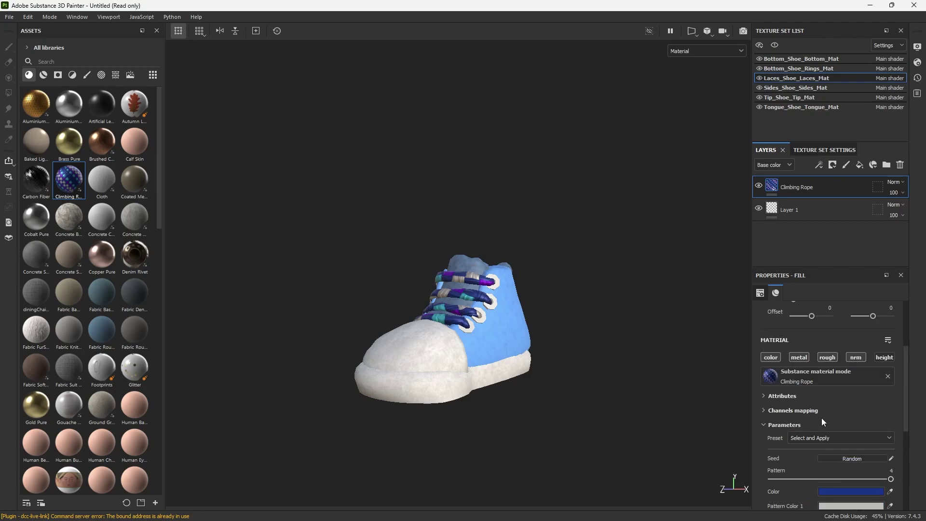
{"action": "left_click_drag", "start_coordinate": [798, 341], "coordinate": [802, 344]}
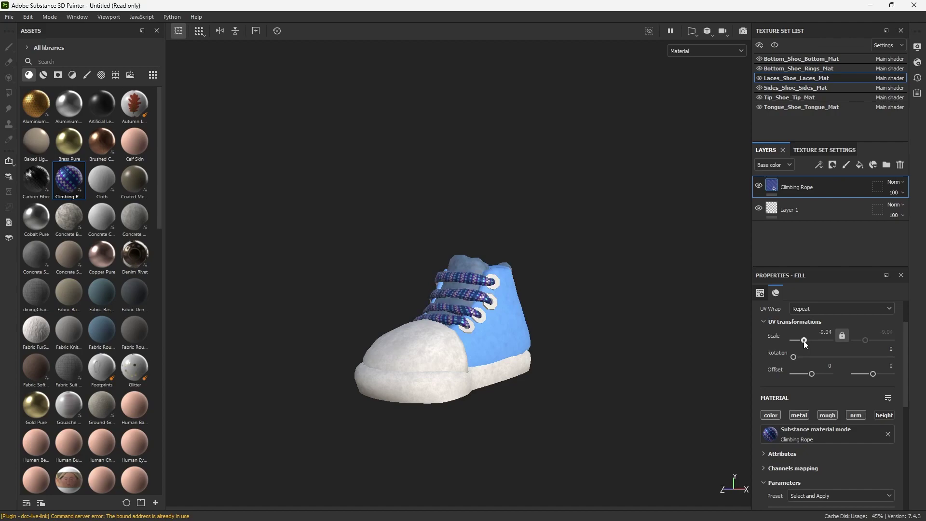
{"action": "left_click_drag", "start_coordinate": [804, 342], "coordinate": [806, 344]}
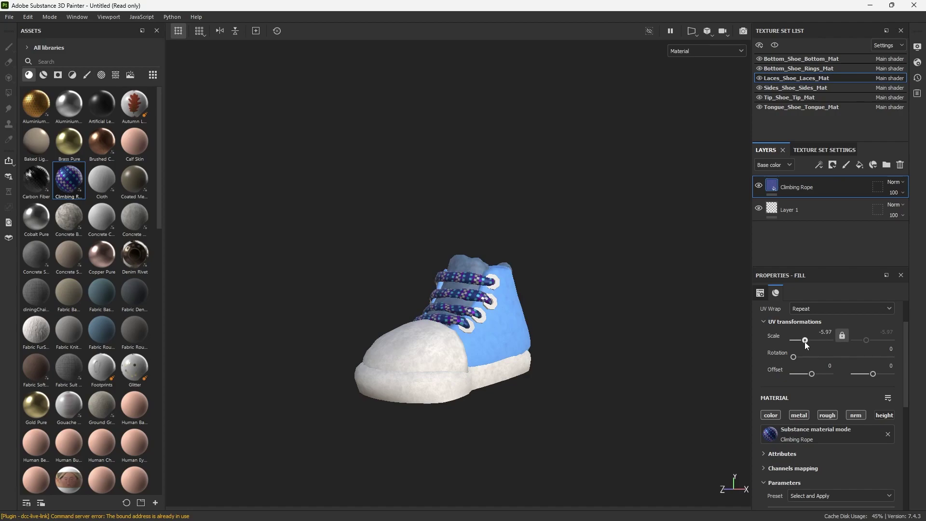
{"action": "left_click_drag", "start_coordinate": [806, 345], "coordinate": [806, 345]}
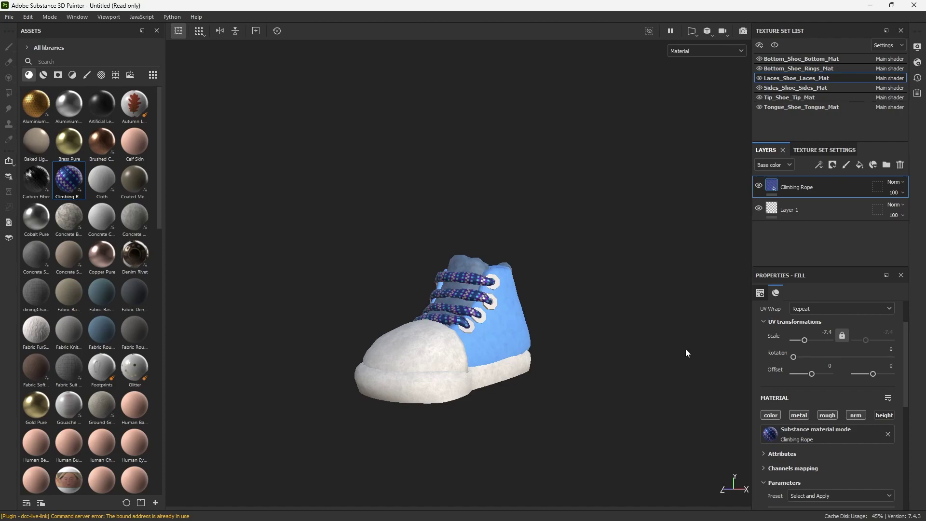
Step: Shift the laces' Pattern Color 2 from purple to a muted blue
{"action": "scroll", "coordinate": [789, 433], "scroll_direction": "down", "scroll_amount": 2}
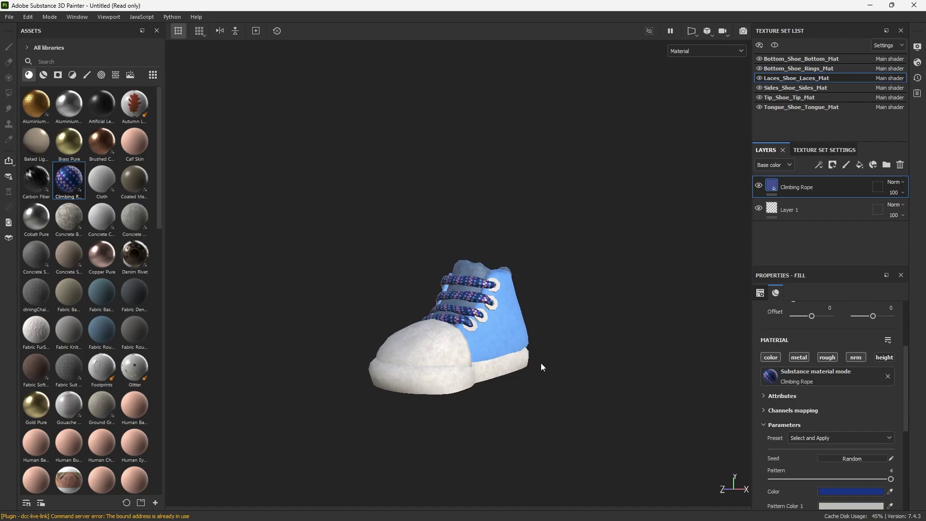
{"action": "scroll", "coordinate": [810, 448], "scroll_direction": "down", "scroll_amount": 3}
{"action": "left_click", "coordinate": [828, 433]}
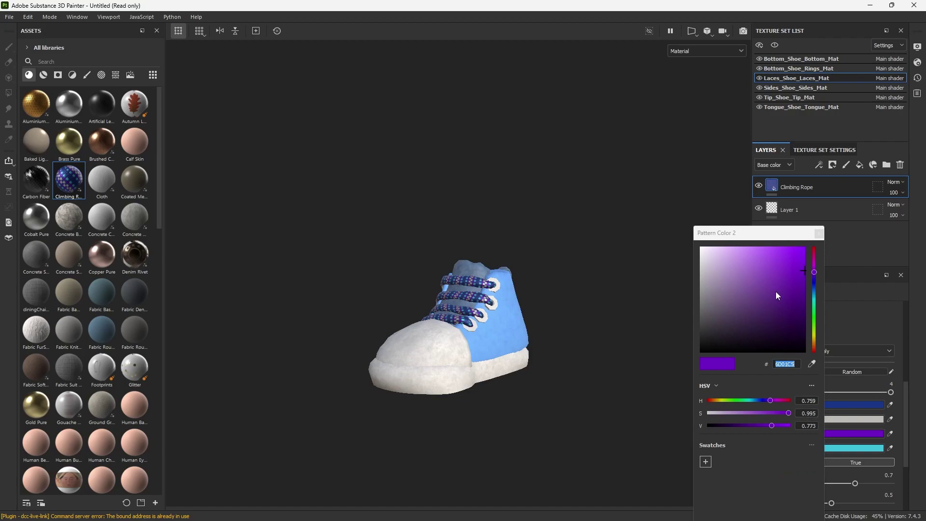
{"action": "left_click_drag", "start_coordinate": [816, 282], "coordinate": [756, 288]}
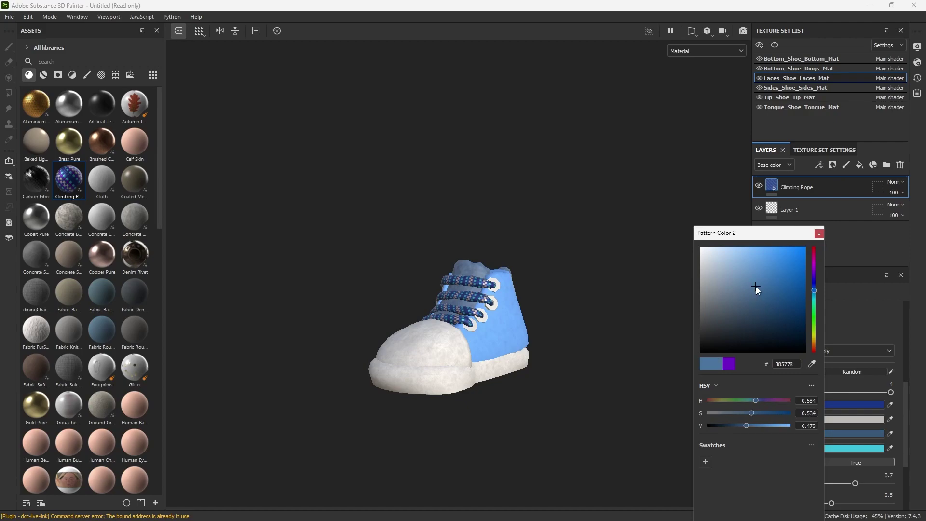
{"action": "left_click", "coordinate": [818, 234]}
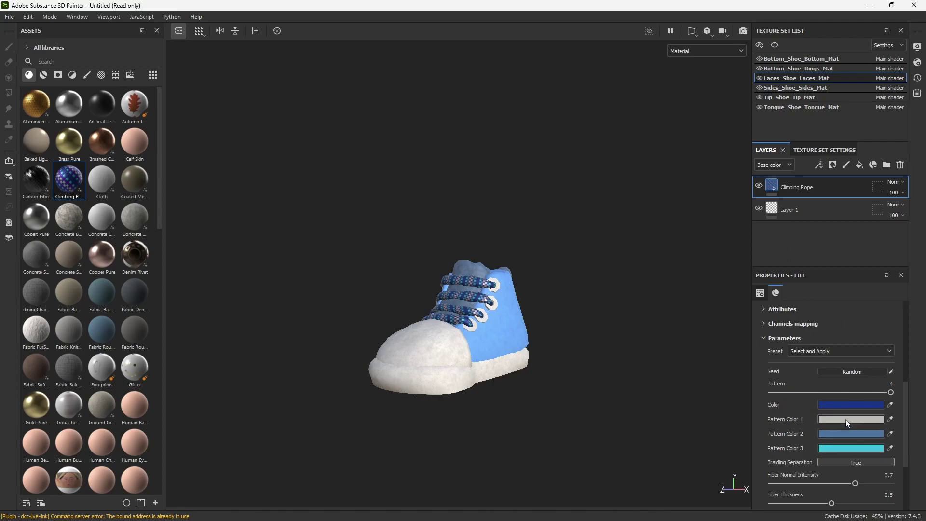
{"action": "scroll", "coordinate": [528, 320], "scroll_direction": "down", "scroll_amount": 2}
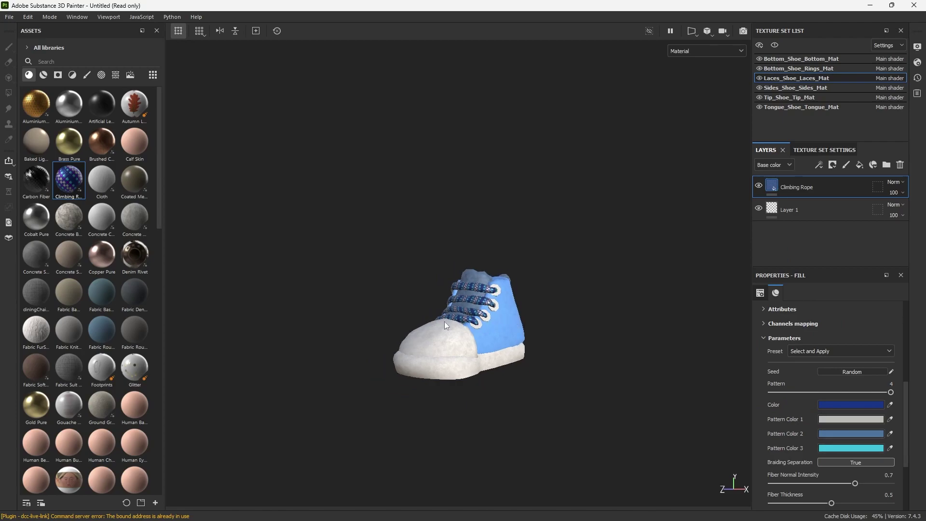
{"action": "left_click_drag", "start_coordinate": [444, 322], "coordinate": [507, 345], "text": "alt"}
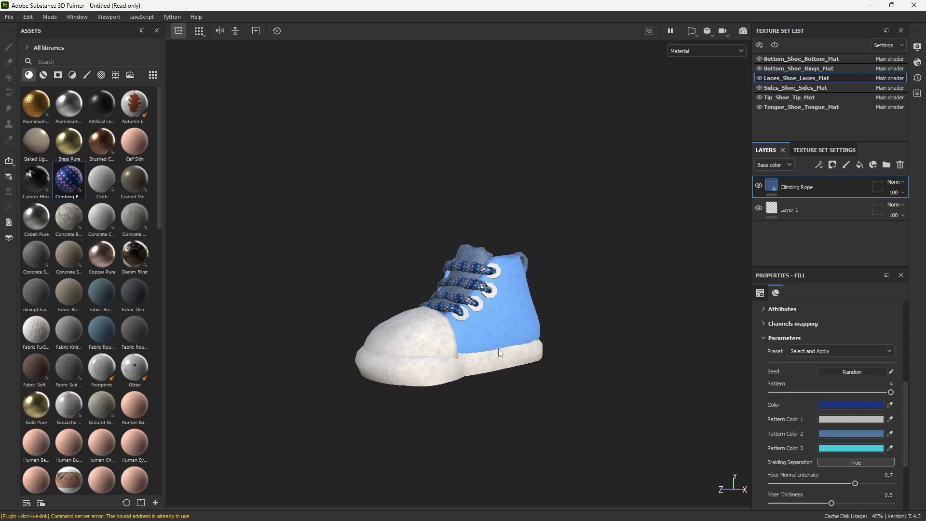
{"action": "left_click_drag", "start_coordinate": [476, 328], "coordinate": [608, 364], "text": "alt"}
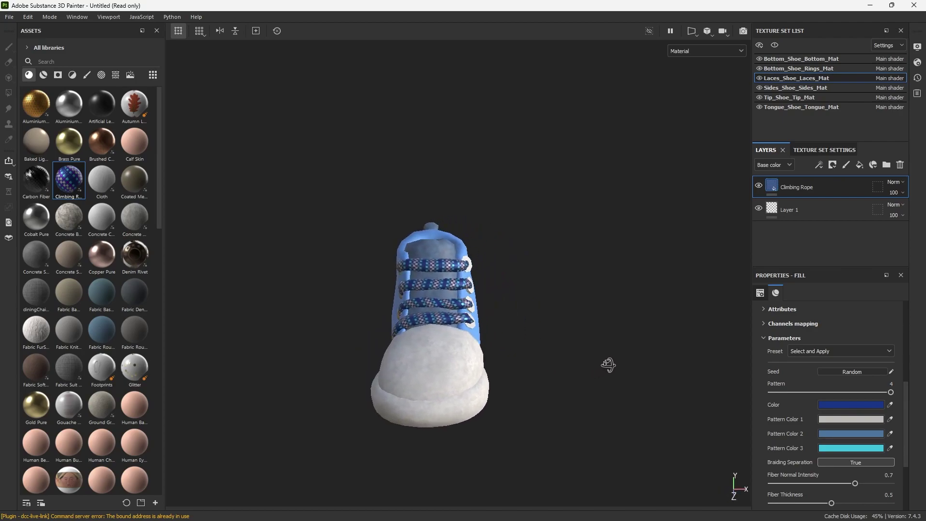
Step: Set the Climbing Rope's main Color to dark navy 1A2A57
{"action": "left_click", "coordinate": [845, 403]}
{"action": "left_click", "coordinate": [796, 290]}
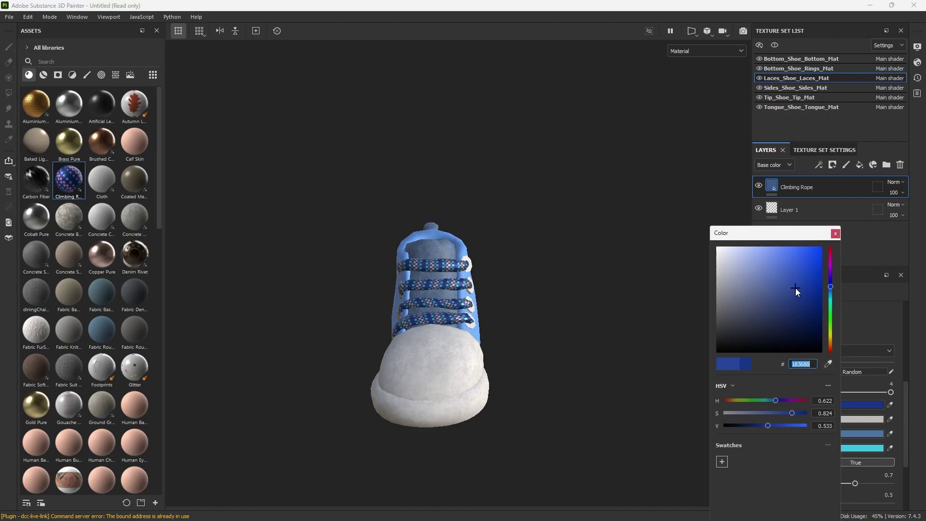
{"action": "left_click_drag", "start_coordinate": [796, 289], "coordinate": [791, 320]}
{"action": "mouse_move", "coordinate": [397, 310]}
{"action": "left_mouse_down", "text": "alt"}
{"action": "mouse_move", "coordinate": [521, 298]}
{"action": "mouse_move", "coordinate": [303, 301]}
{"action": "mouse_move", "coordinate": [367, 334]}
{"action": "mouse_move", "coordinate": [522, 327]}
{"action": "mouse_move", "coordinate": [396, 327]}
{"action": "left_mouse_up", "text": "alt"}
{"action": "left_click_drag", "start_coordinate": [768, 234], "coordinate": [687, 149]}
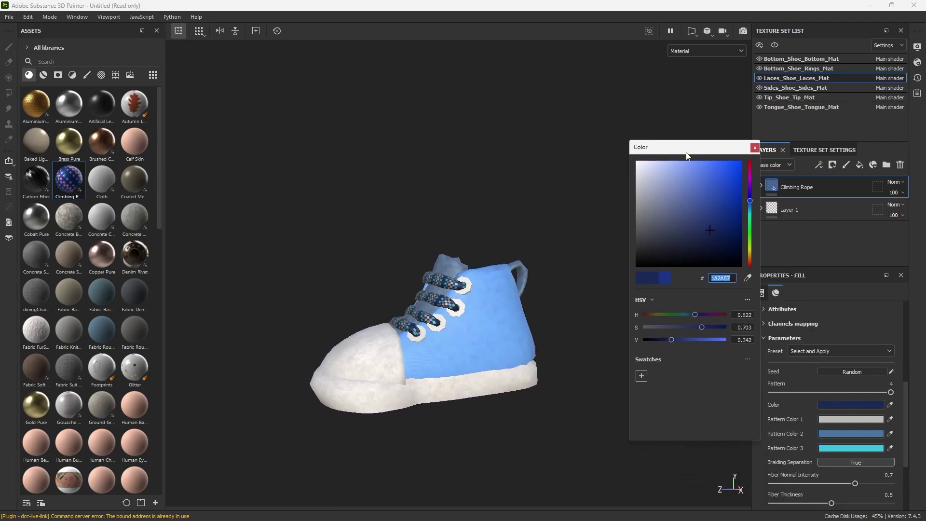
{"action": "left_click", "coordinate": [755, 148]}
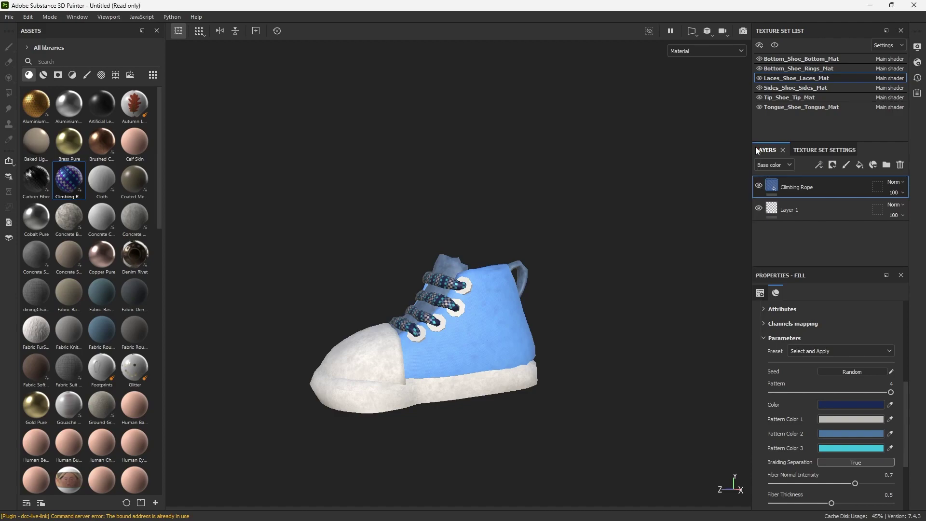
Step: Change the laces' Pattern Color 3 from cyan to pale sky blue A4D3FF
{"action": "left_click", "coordinate": [838, 448]}
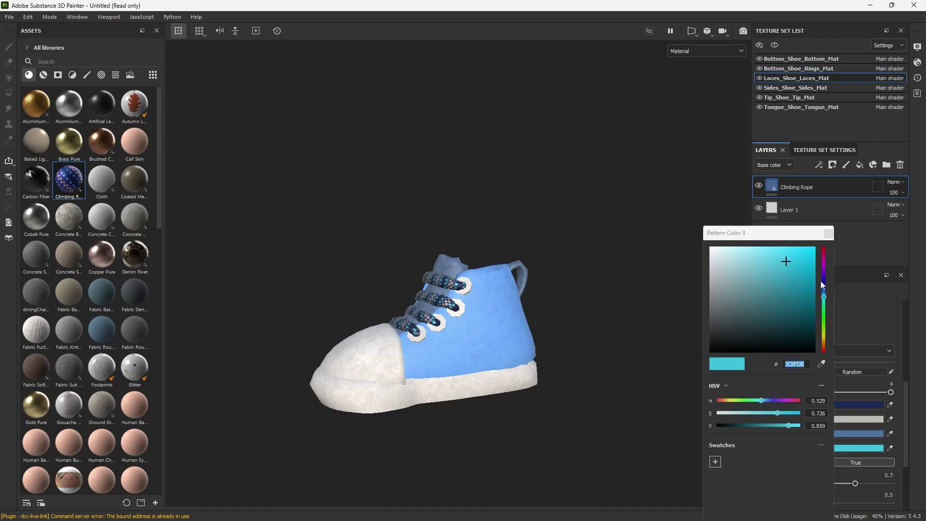
{"action": "left_click_drag", "start_coordinate": [823, 285], "coordinate": [769, 246]}
{"action": "left_click_drag", "start_coordinate": [598, 318], "coordinate": [712, 264], "text": "alt"}
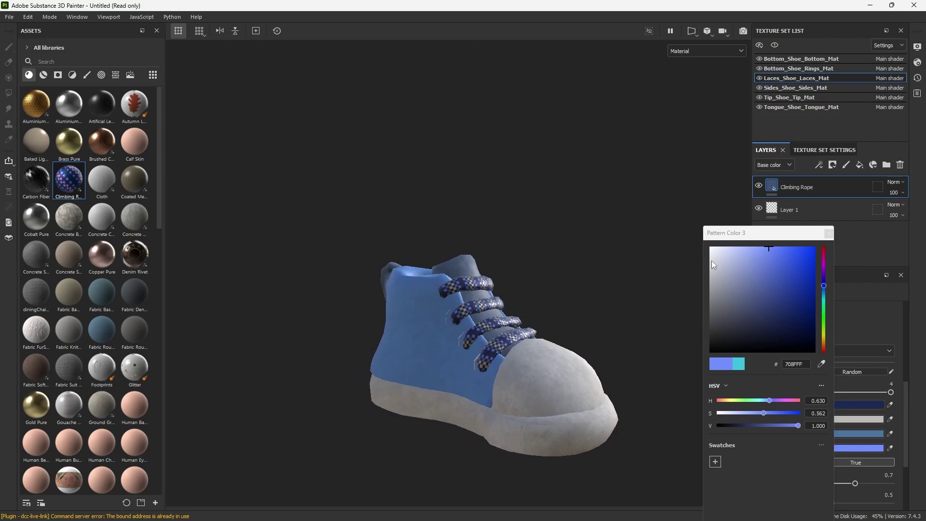
{"action": "left_click", "coordinate": [789, 249]}
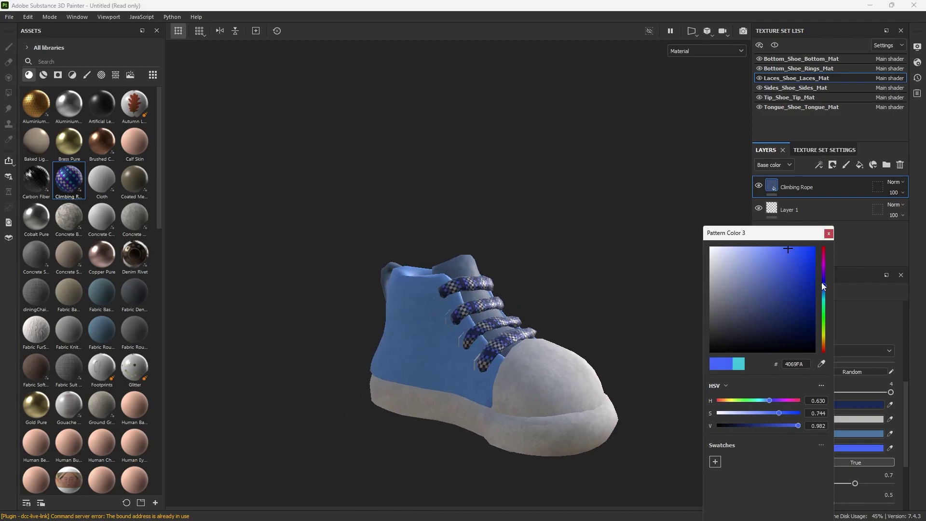
{"action": "mouse_move", "coordinate": [784, 257]}
{"action": "left_mouse_down"}
{"action": "mouse_move", "coordinate": [772, 252]}
{"action": "mouse_move", "coordinate": [746, 270]}
{"action": "mouse_move", "coordinate": [776, 250]}
{"action": "left_mouse_up"}
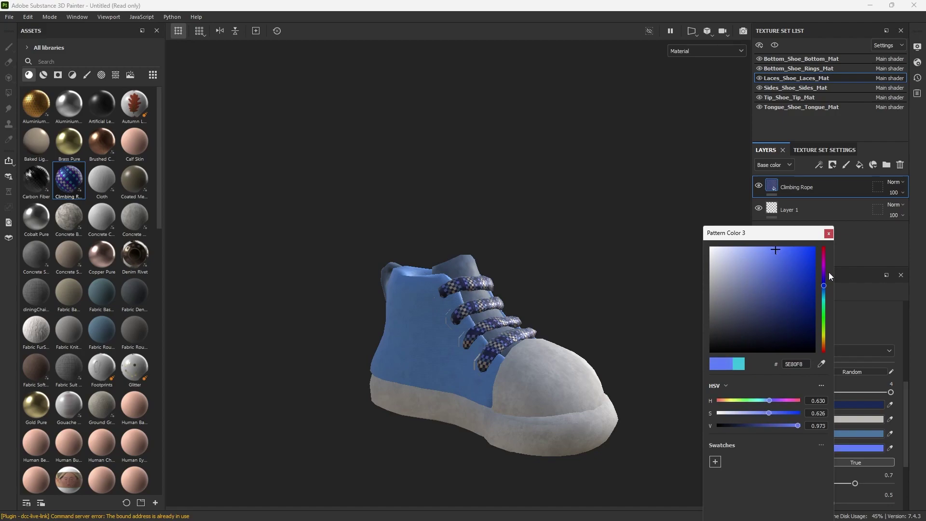
{"action": "left_click_drag", "start_coordinate": [824, 289], "coordinate": [825, 296]}
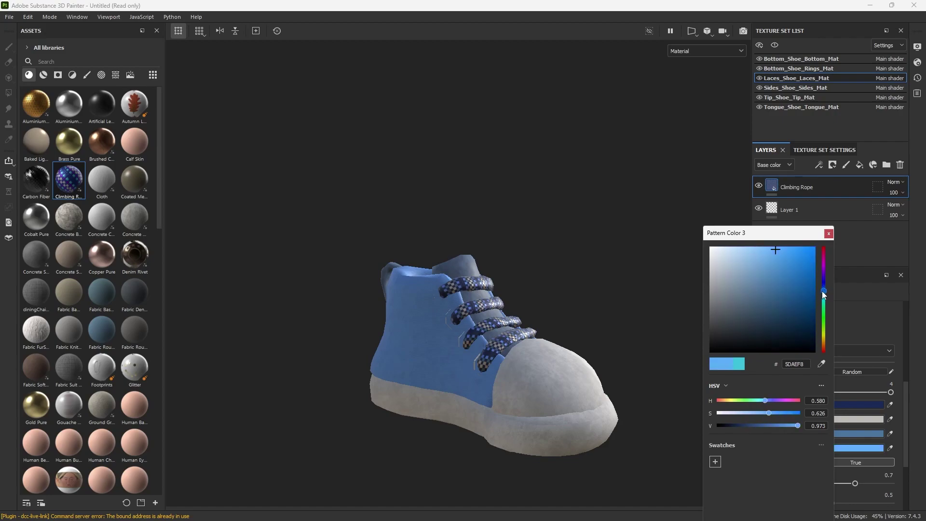
{"action": "left_click_drag", "start_coordinate": [760, 273], "coordinate": [748, 248]}
{"action": "left_click_drag", "start_coordinate": [577, 262], "coordinate": [381, 276], "text": "alt"}
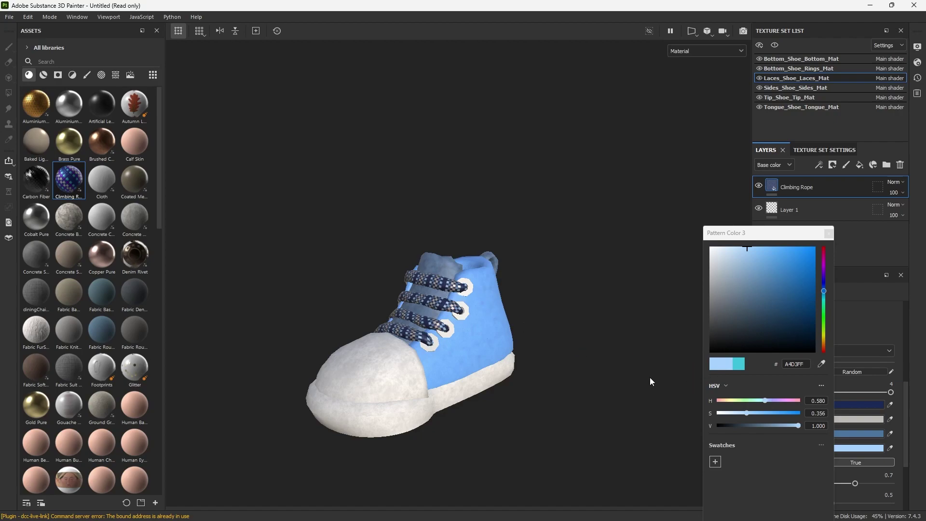
{"action": "left_click_drag", "start_coordinate": [733, 233], "coordinate": [638, 141]}
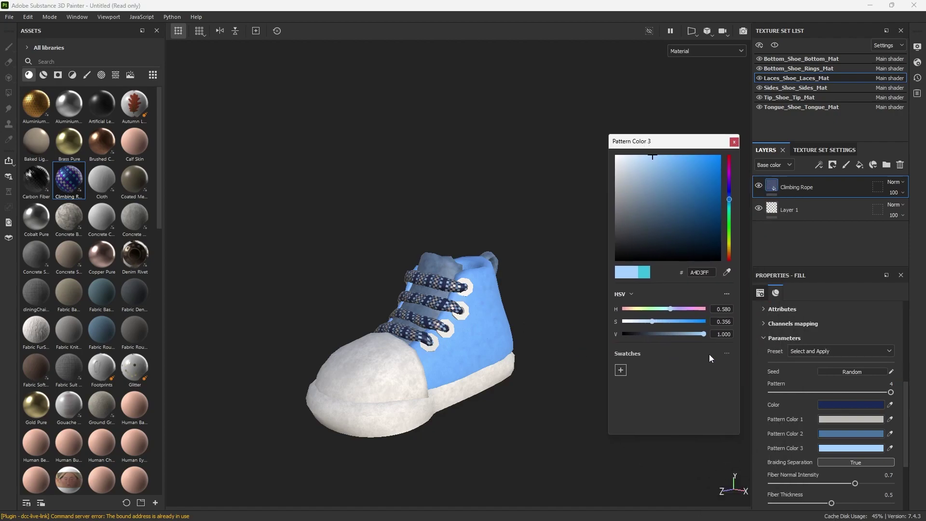
{"action": "left_click", "coordinate": [733, 142]}
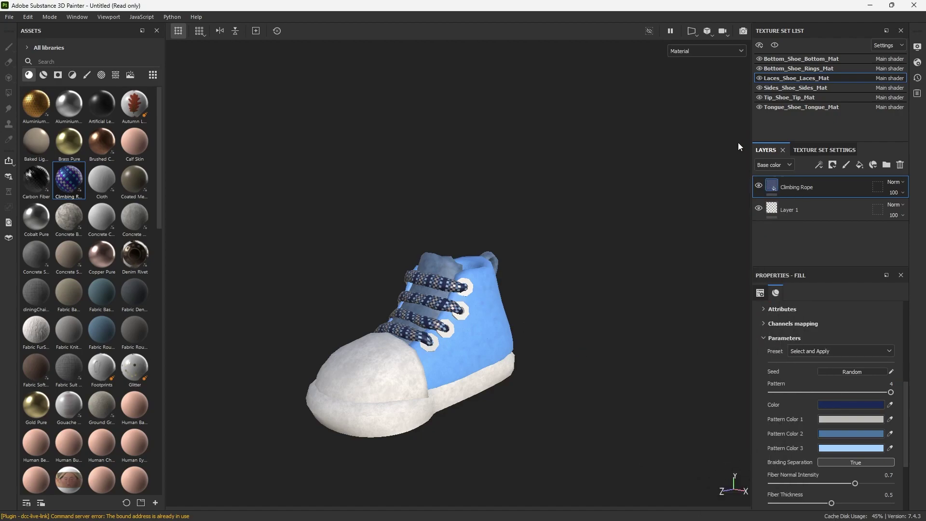
Step: Set the laces' Pattern Color 1 to off-white F9F8F6
{"action": "left_click", "coordinate": [842, 420]}
{"action": "left_click_drag", "start_coordinate": [726, 273], "coordinate": [711, 247]}
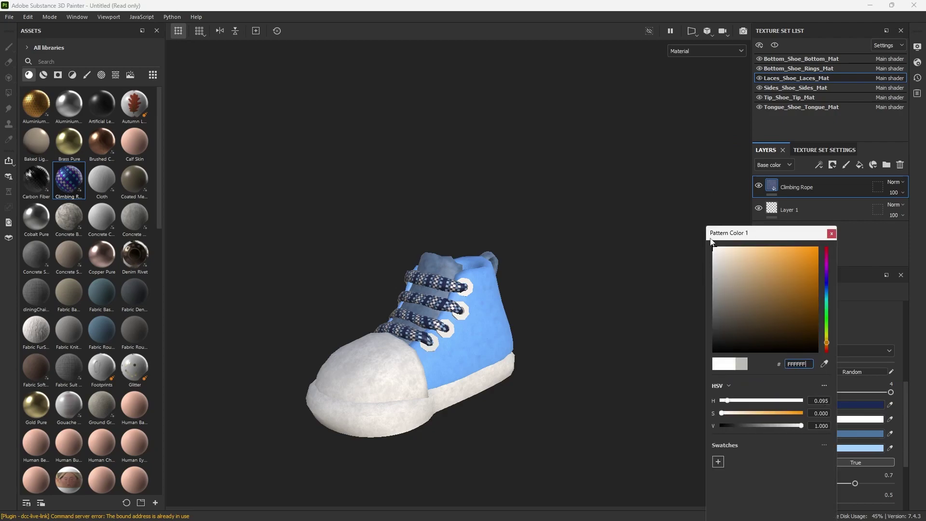
{"action": "left_click", "coordinate": [700, 284]}
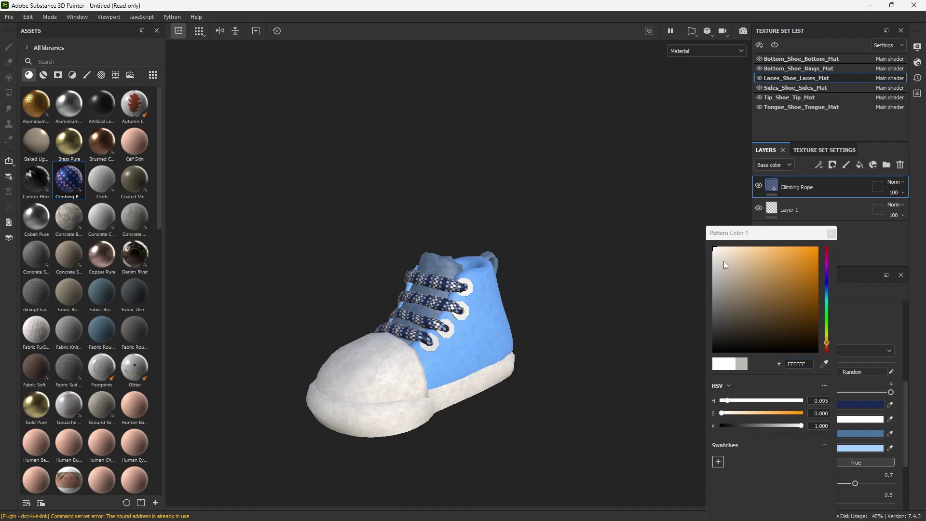
{"action": "left_click", "coordinate": [715, 250]}
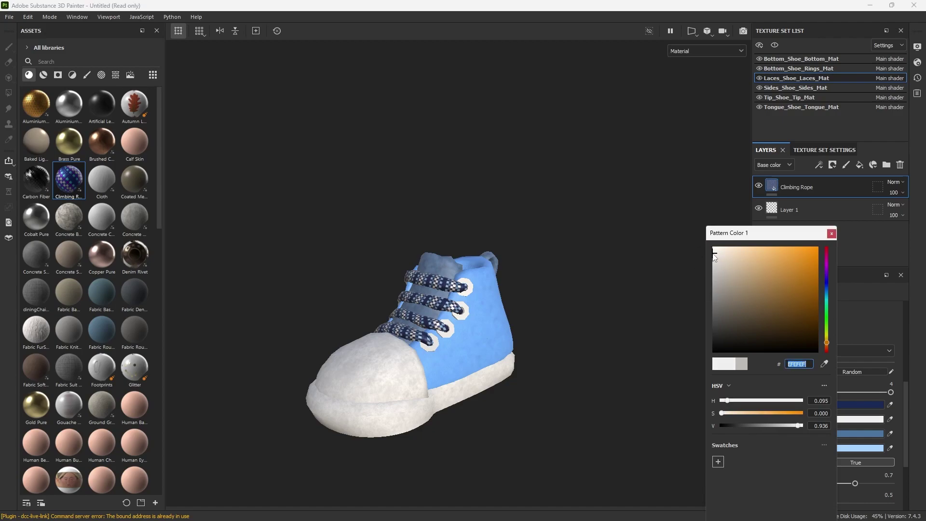
{"action": "left_click", "coordinate": [832, 235]}
{"action": "left_click_drag", "start_coordinate": [456, 346], "coordinate": [376, 348], "text": "alt"}
Step: Start Save As and browse to T7 (F:) > Characters > Boy
{"action": "left_click", "coordinate": [8, 21]}
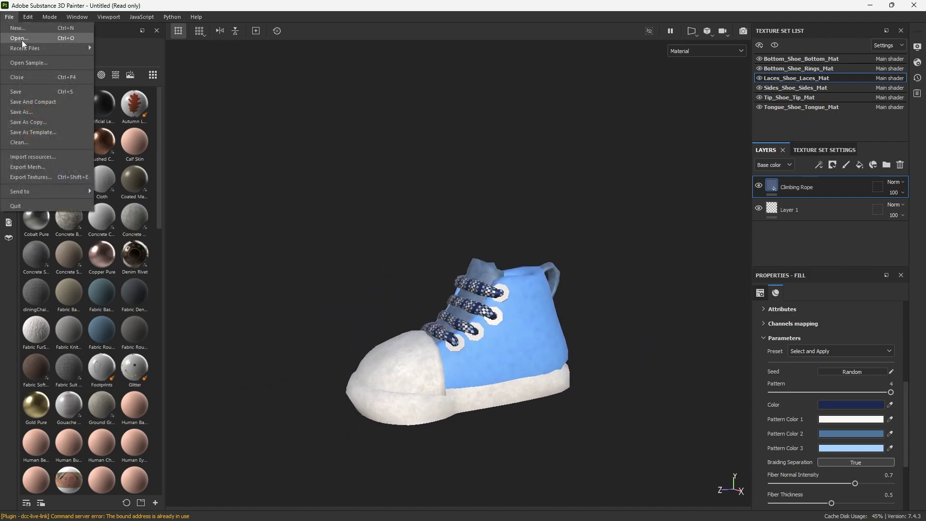
{"action": "left_click", "coordinate": [22, 112]}
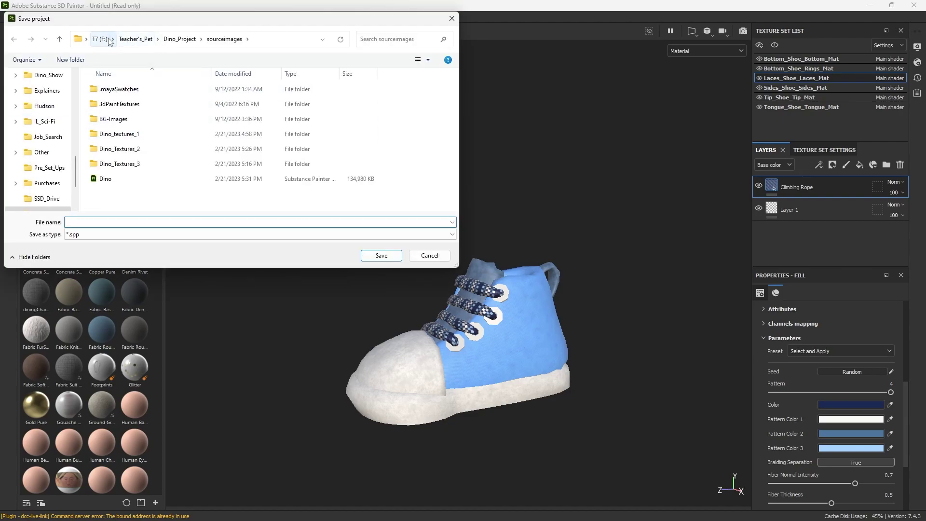
{"action": "left_click", "coordinate": [104, 41]}
{"action": "double_click", "coordinate": [123, 134]}
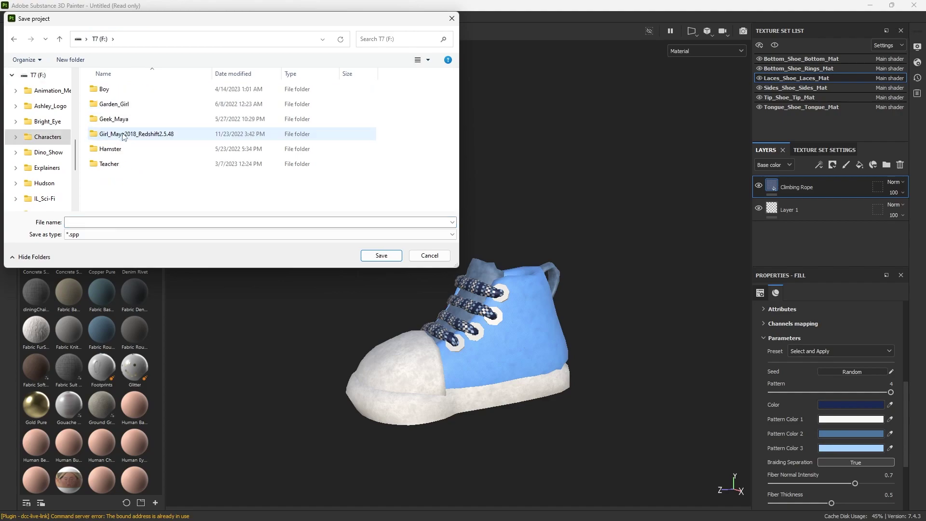
{"action": "left_click", "coordinate": [105, 93]}
{"action": "double_click", "coordinate": [105, 93]}
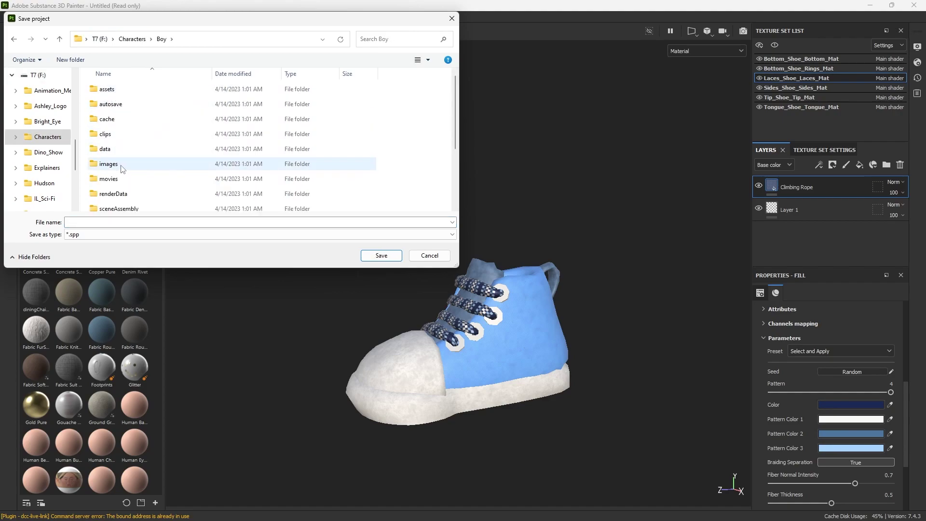
Step: Save the project as 'Shoe' inside the Boy's sourceimages folder
{"action": "scroll", "coordinate": [120, 167], "scroll_direction": "down", "scroll_amount": 1}
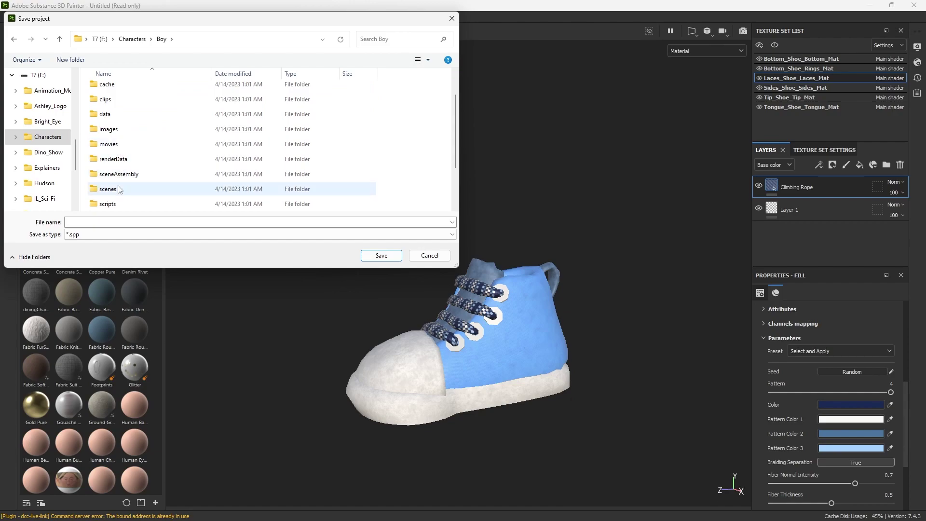
{"action": "scroll", "coordinate": [120, 184], "scroll_direction": "up", "scroll_amount": 1}
{"action": "scroll", "coordinate": [124, 175], "scroll_direction": "down", "scroll_amount": 1}
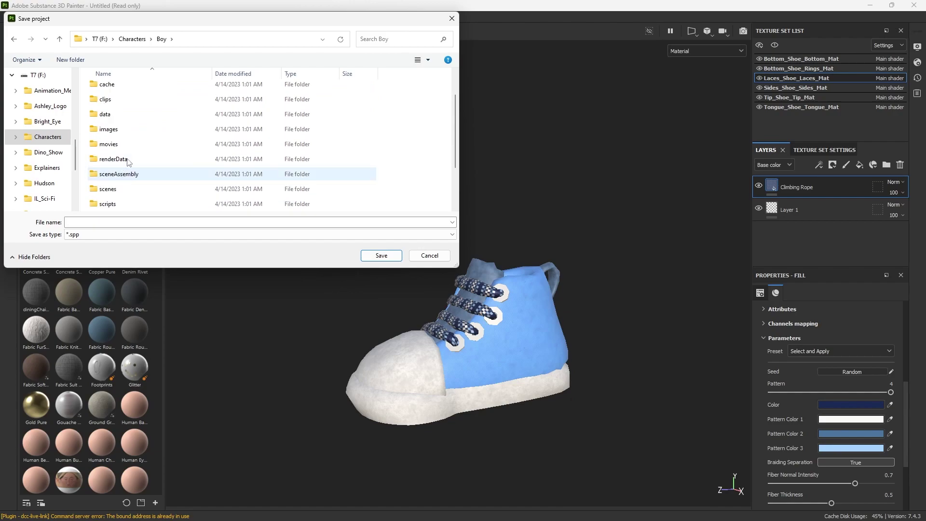
{"action": "scroll", "coordinate": [128, 161], "scroll_direction": "down", "scroll_amount": 2}
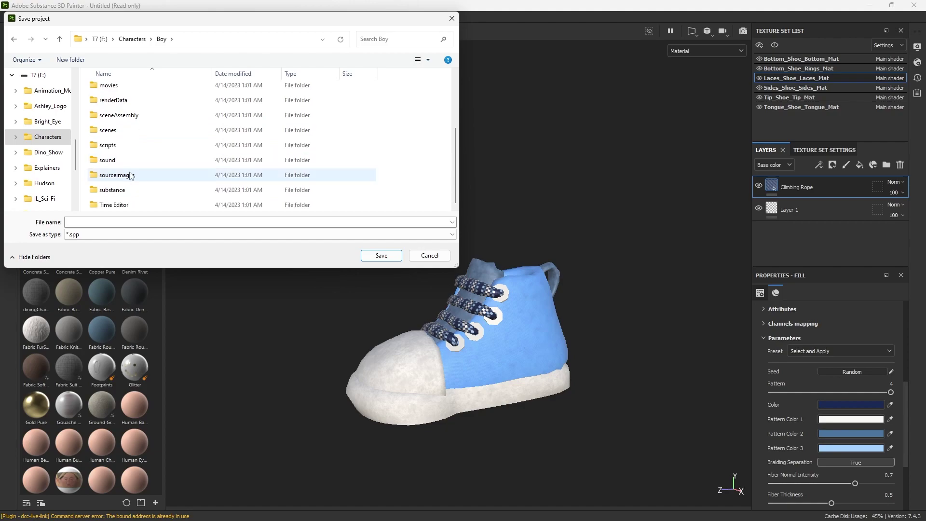
{"action": "double_click", "coordinate": [131, 176]}
{"action": "left_click", "coordinate": [105, 223]}
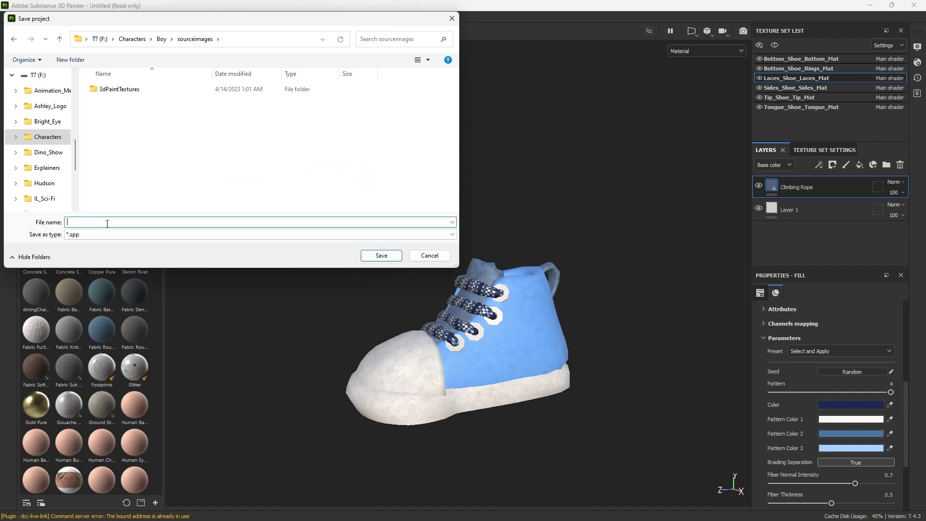
{"action": "type", "text": "Shoe"}
{"action": "key", "text": "Return"}
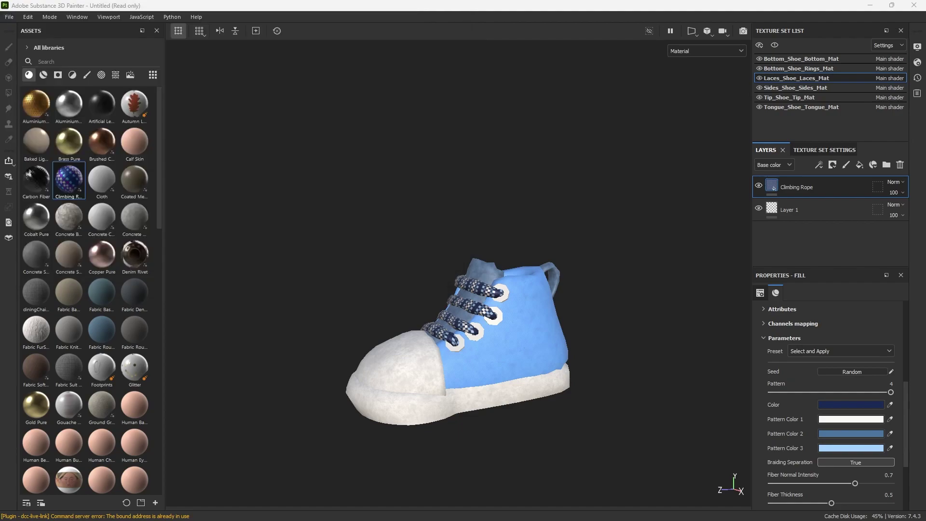
Step: In Export textures, browse the output location to T7 (F:) > Characters > Boy > sourceimages
{"action": "left_click", "coordinate": [9, 19]}
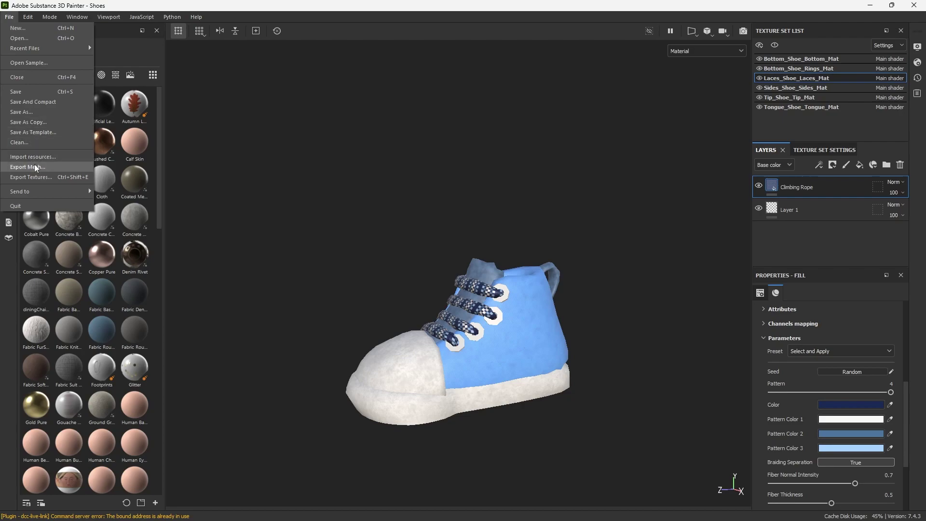
{"action": "left_click", "coordinate": [37, 178]}
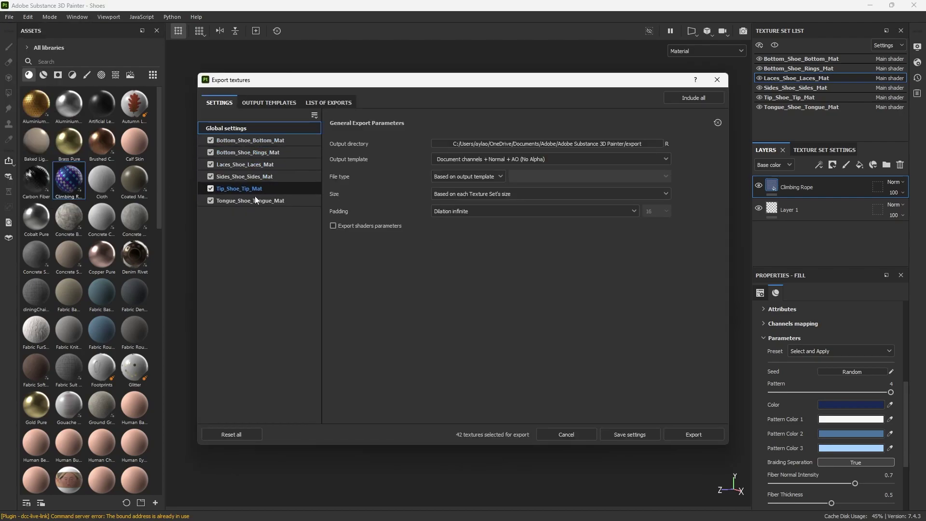
{"action": "left_click", "coordinate": [514, 143]}
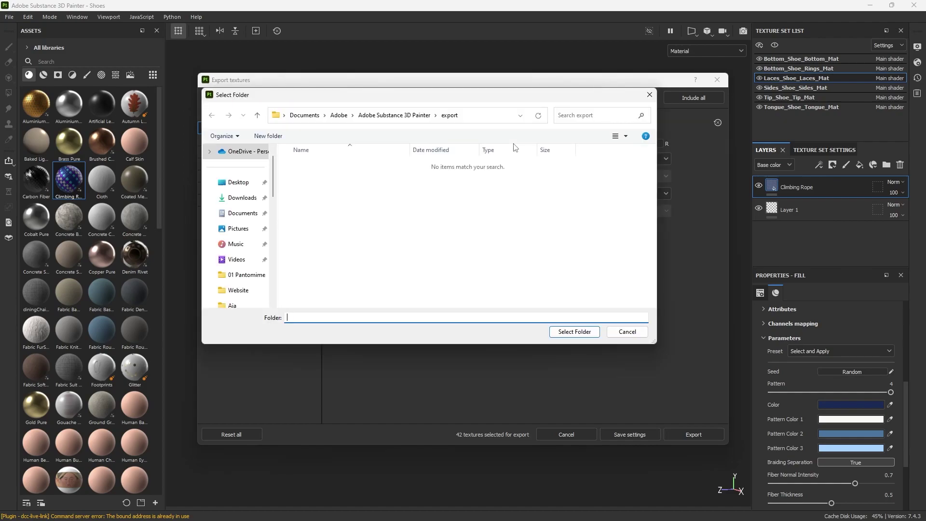
{"action": "scroll", "coordinate": [249, 275], "scroll_direction": "down", "scroll_amount": 1}
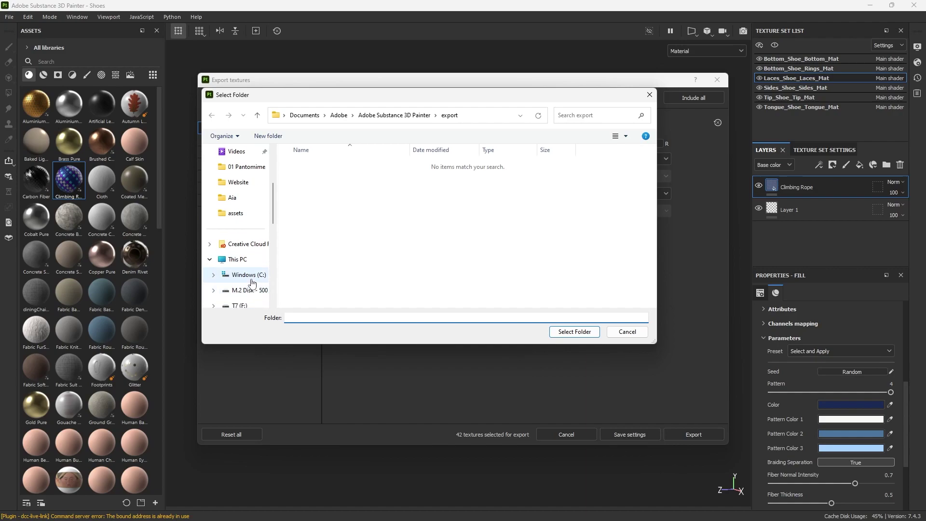
{"action": "left_click", "coordinate": [239, 306]}
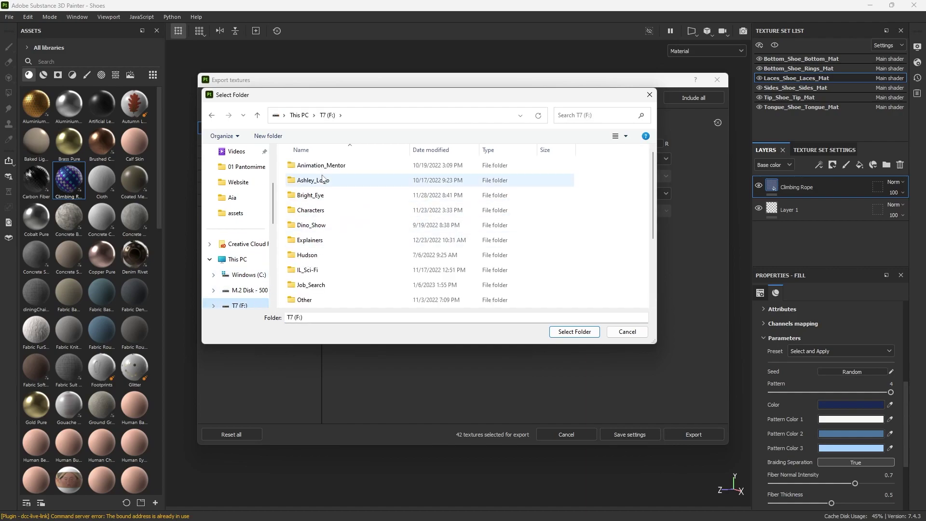
{"action": "double_click", "coordinate": [320, 211]}
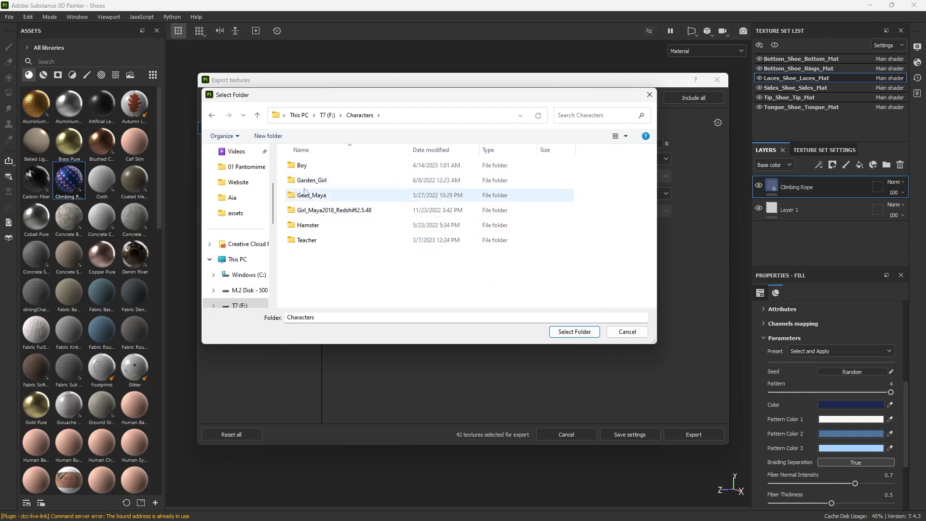
{"action": "double_click", "coordinate": [302, 165]}
{"action": "scroll", "coordinate": [317, 261], "scroll_direction": "down", "scroll_amount": 2}
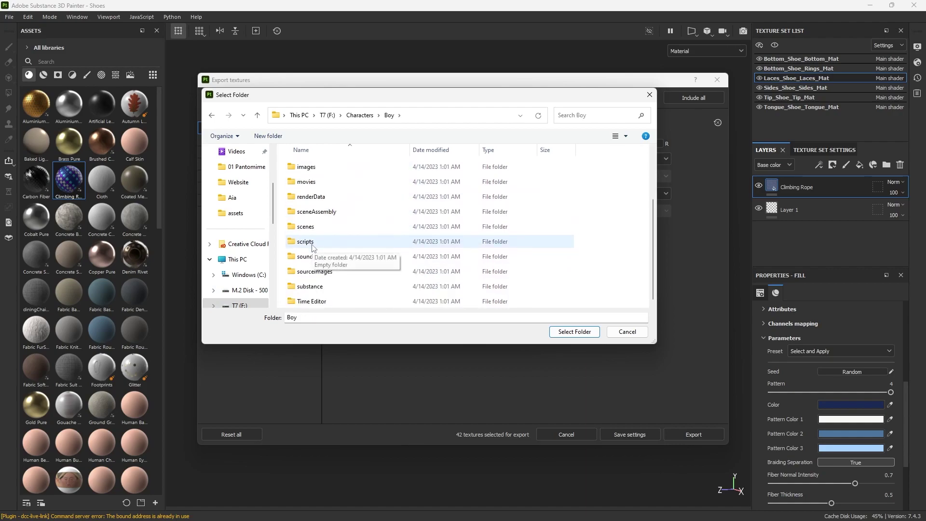
{"action": "double_click", "coordinate": [317, 272]}
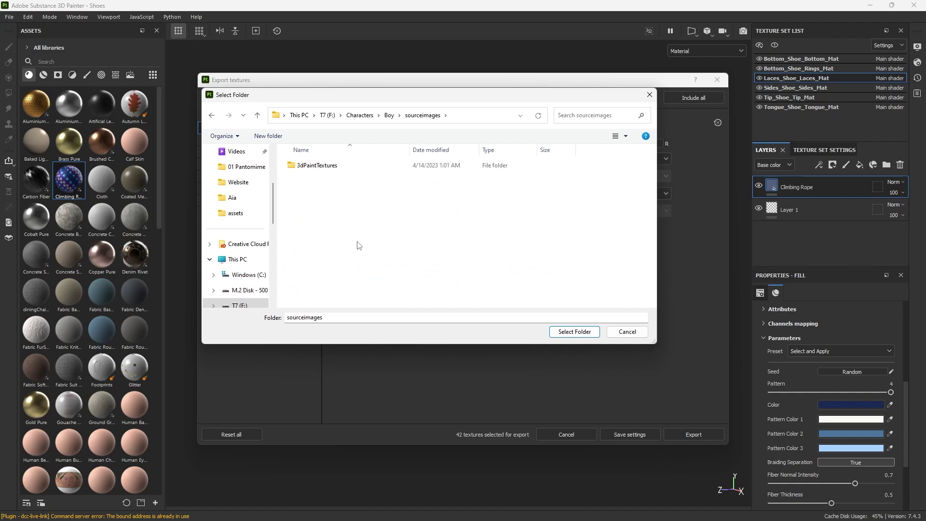
Step: Create a new Shoes folder as the destination and export the 42 PNG textures
{"action": "right_click", "coordinate": [357, 242]}
{"action": "mouse_move", "coordinate": [380, 333]}
{"action": "left_click", "coordinate": [487, 338]}
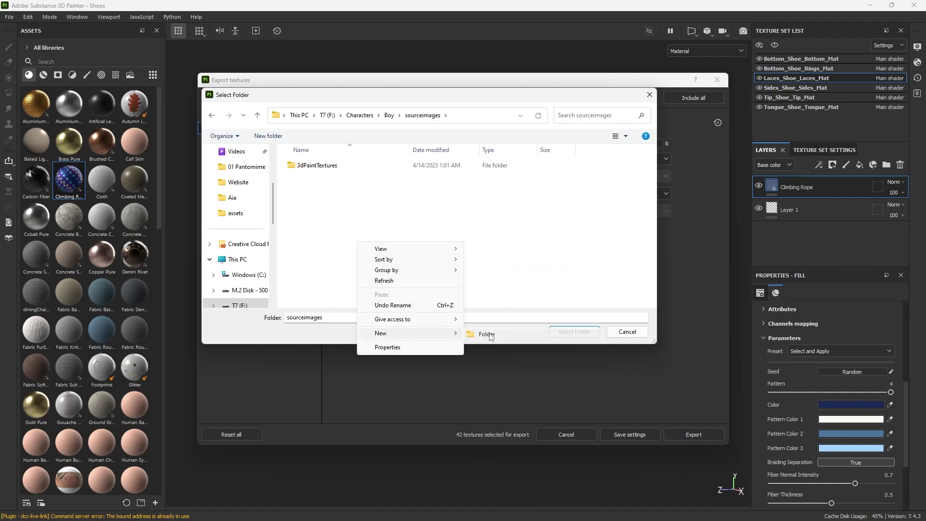
{"action": "type", "text": "Shoes"}
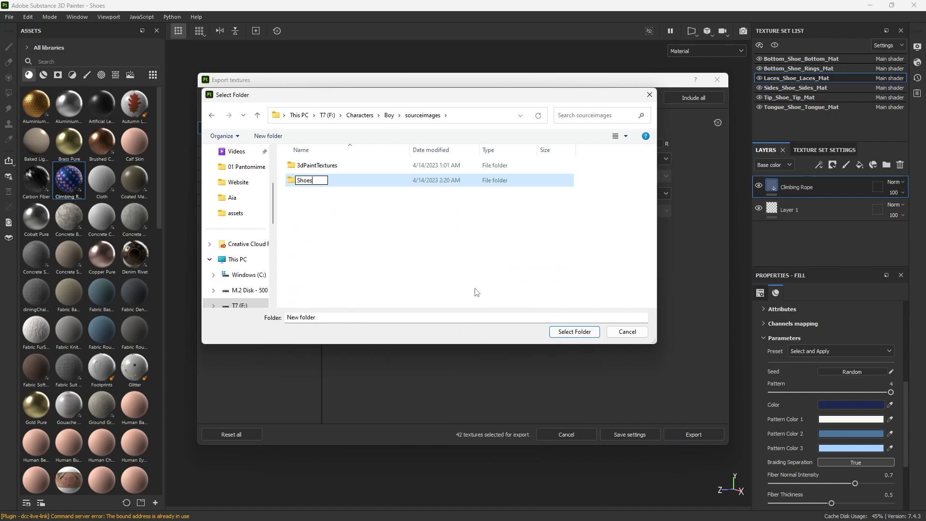
{"action": "key", "text": "Return"}
{"action": "left_click", "coordinate": [573, 331]}
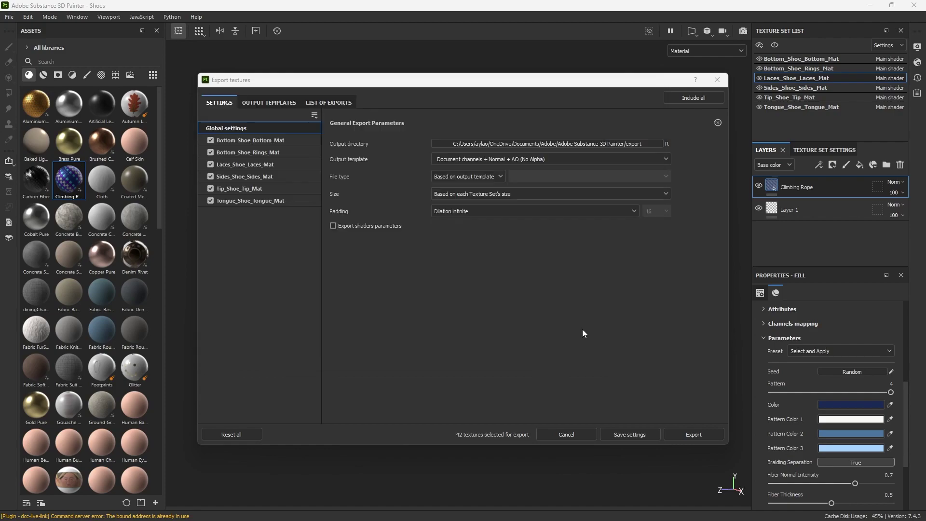
{"action": "left_click", "coordinate": [679, 437]}
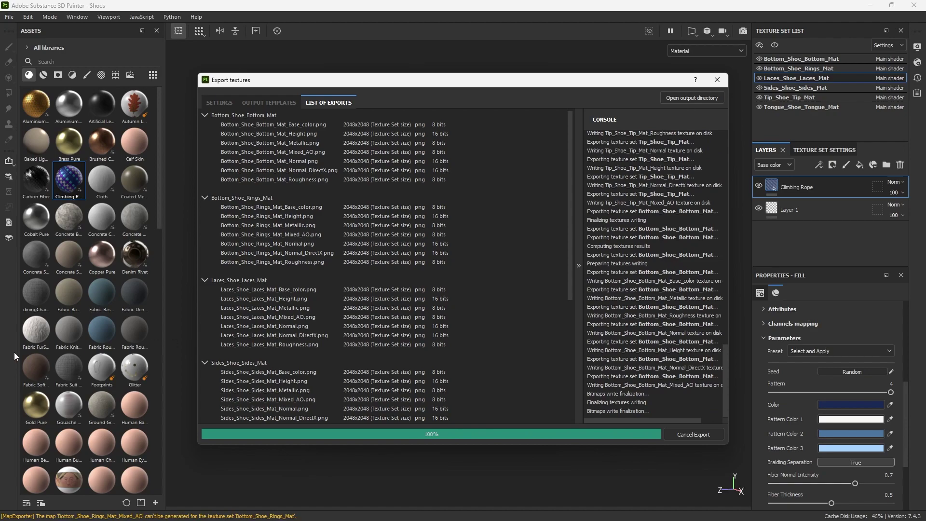
{"action": "left_click", "coordinate": [717, 80]}
Step: Back in Maya, frame and select the shoe's side panel, then show the Substance shelf
{"action": "left_click", "coordinate": [869, 7]}
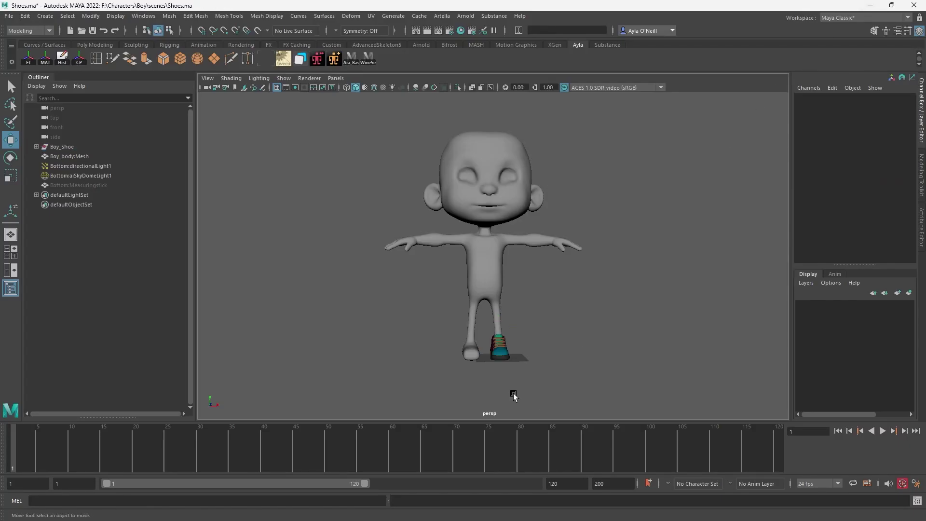
{"action": "scroll", "coordinate": [549, 348], "scroll_direction": "up", "scroll_amount": 10}
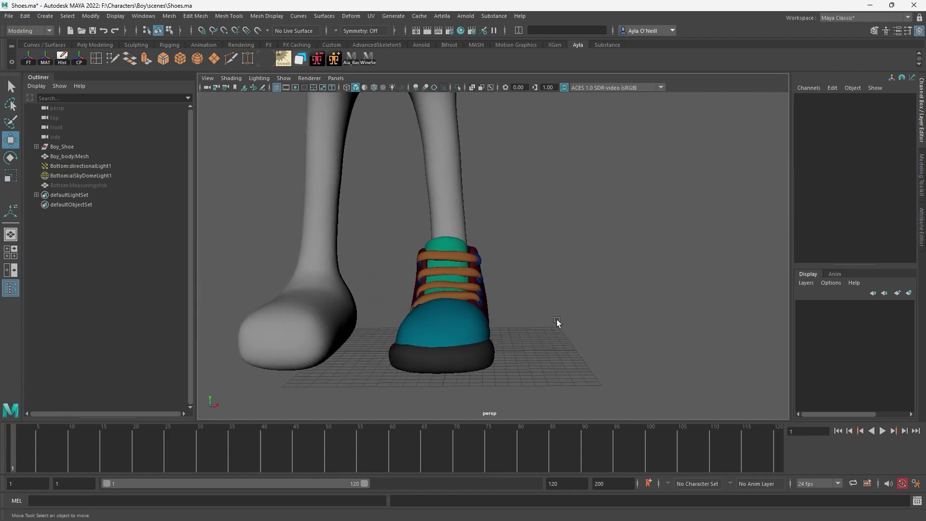
{"action": "left_click_drag", "start_coordinate": [558, 322], "coordinate": [561, 325], "text": "alt"}
{"action": "left_click", "coordinate": [561, 325]}
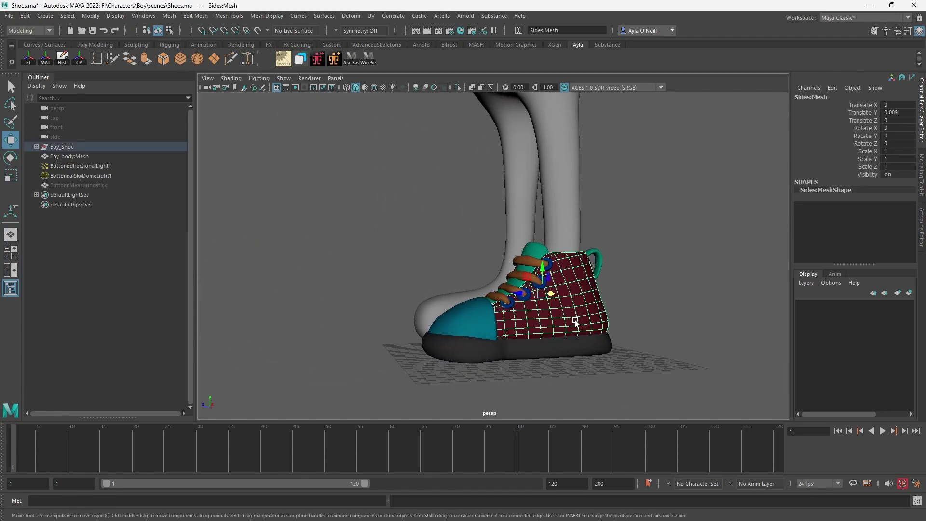
{"action": "right_click_drag", "start_coordinate": [572, 318], "coordinate": [569, 259]}
{"action": "left_click", "coordinate": [607, 45]}
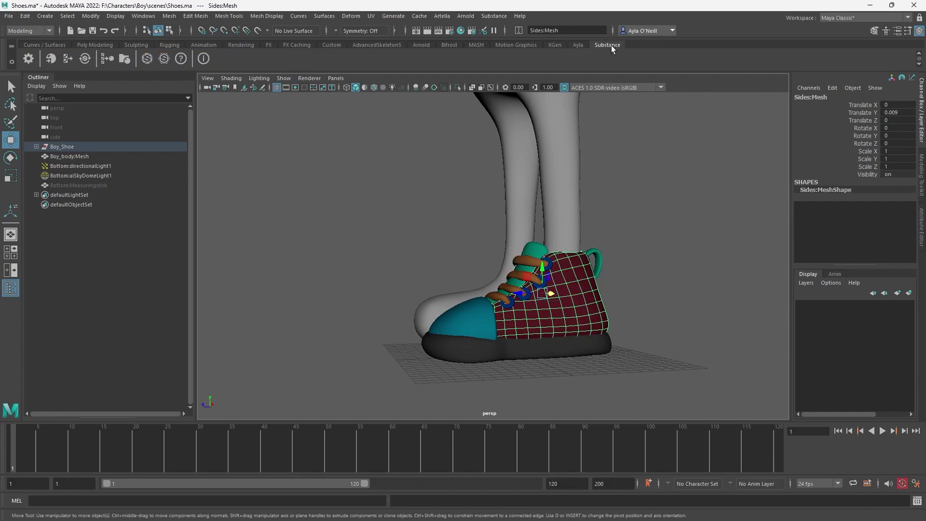
Step: Build an Arnold material from the six Bottom_Shoe_Bottom_Mat texture maps
{"action": "left_click", "coordinate": [104, 59]}
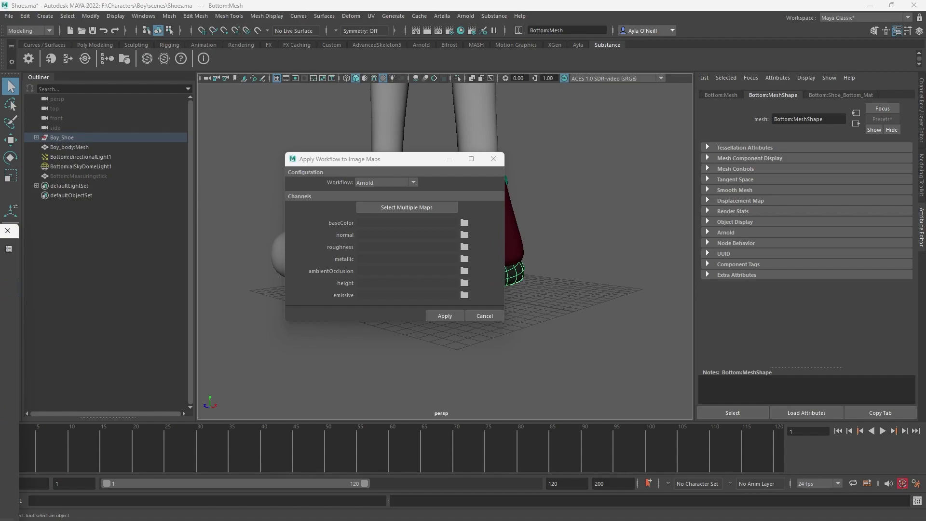
{"action": "left_click", "coordinate": [429, 207]}
{"action": "left_click", "coordinate": [405, 191]}
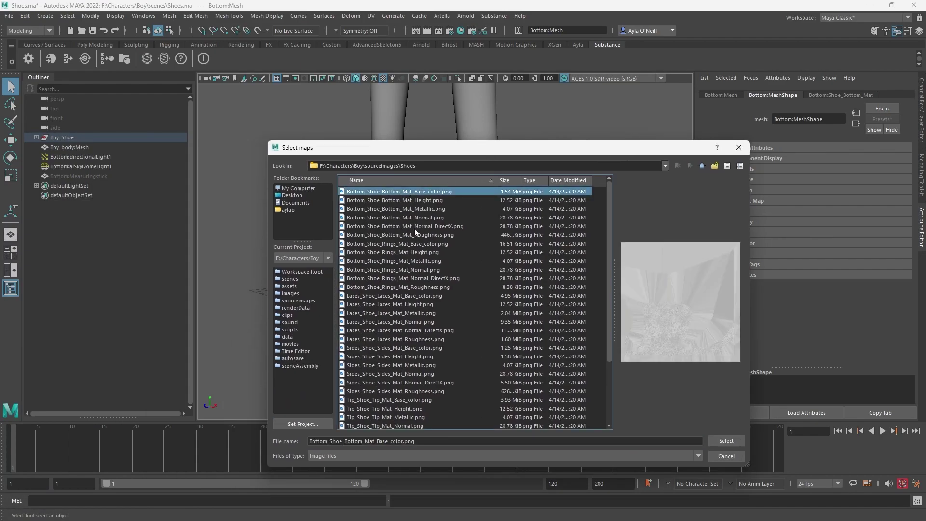
{"action": "left_click", "coordinate": [409, 237], "text": "shift"}
{"action": "left_click", "coordinate": [719, 440]}
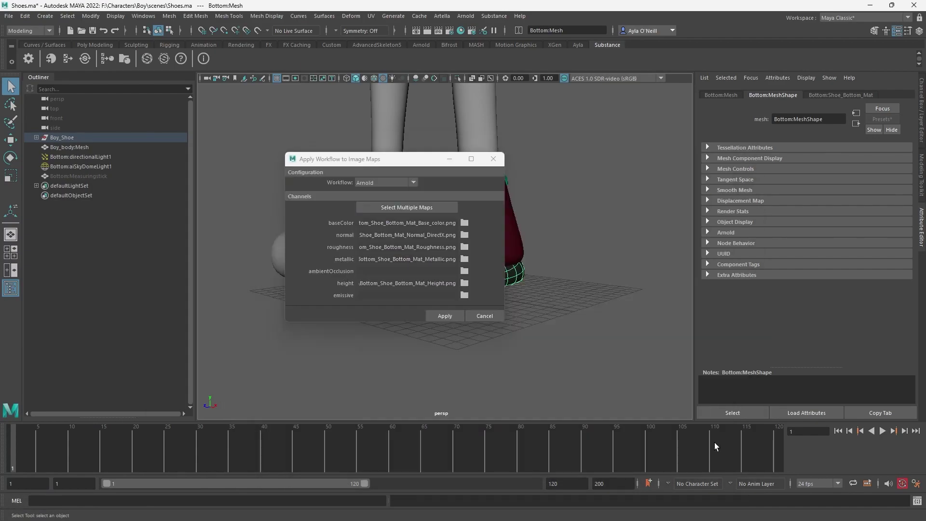
{"action": "left_click", "coordinate": [439, 318]}
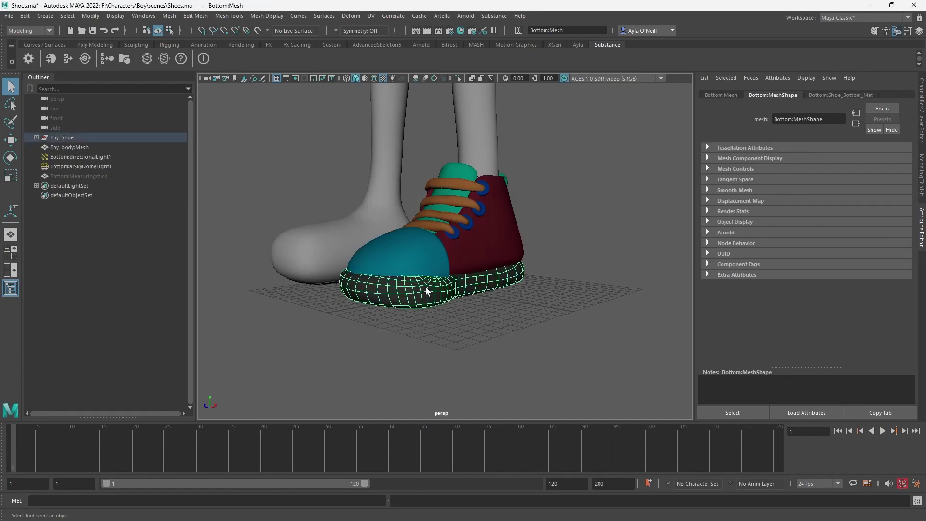
Step: Assign the existing aiStandardSurface4 material to the shoe sole
{"action": "right_click_drag", "start_coordinate": [426, 287], "coordinate": [436, 515]}
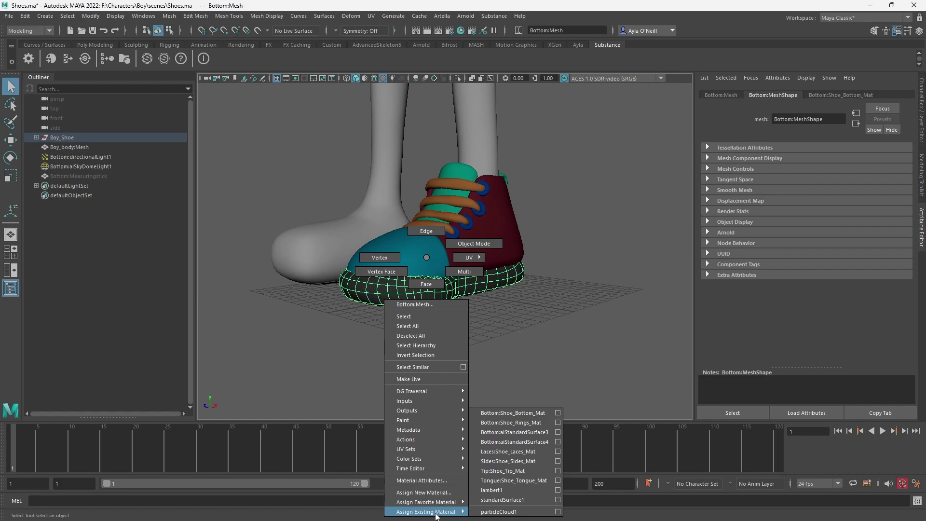
{"action": "right_click_drag", "start_coordinate": [436, 515], "coordinate": [548, 443]}
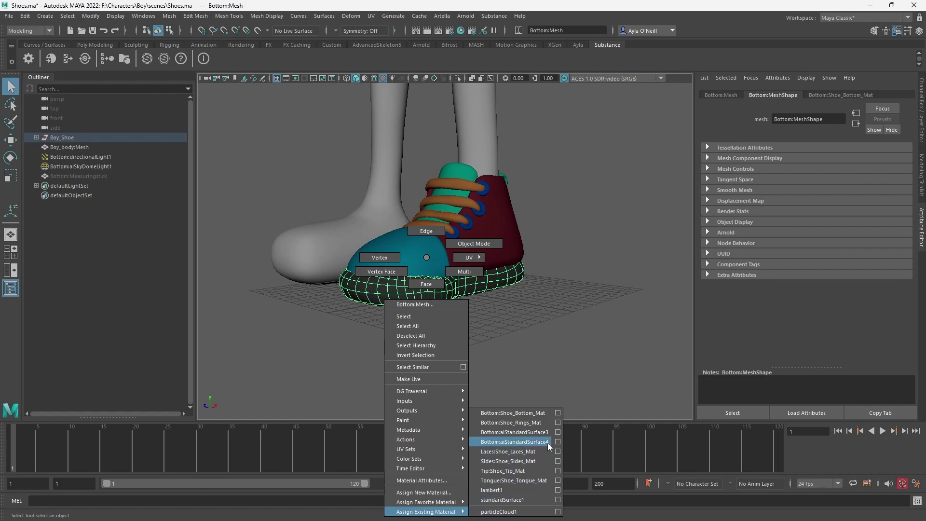
{"action": "right_click_drag", "start_coordinate": [548, 442], "coordinate": [548, 442]}
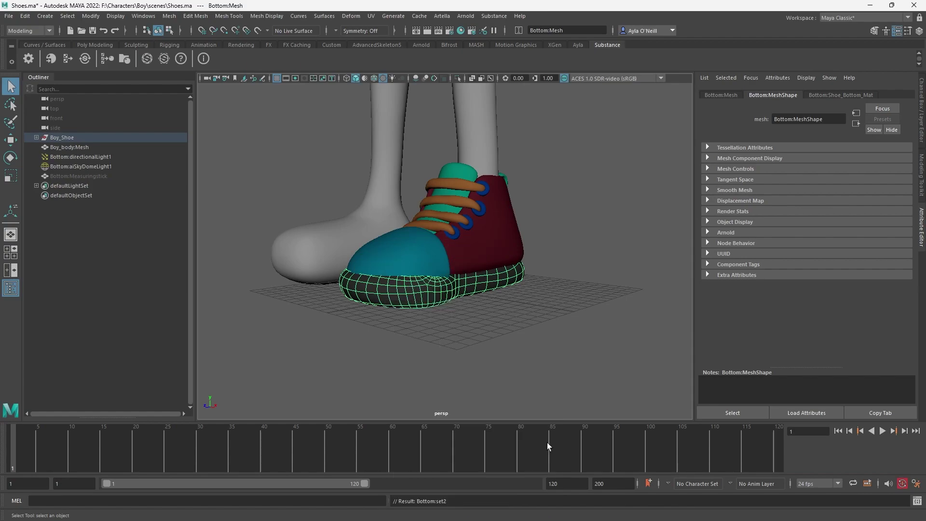
Step: Render the current frame in Arnold to review the shoe, then select the toe cap's faces
{"action": "left_click", "coordinate": [555, 336]}
{"action": "scroll", "coordinate": [461, 325], "scroll_direction": "up", "scroll_amount": 2}
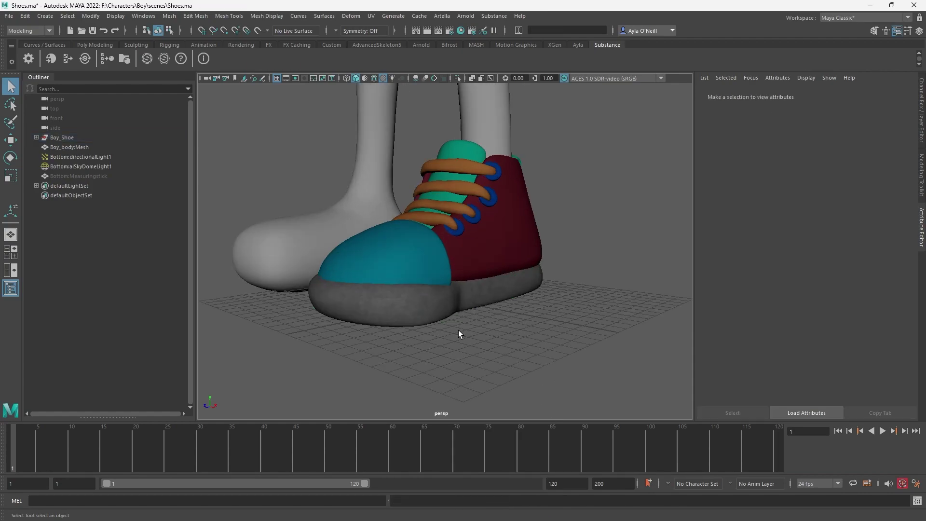
{"action": "left_click", "coordinate": [428, 31]}
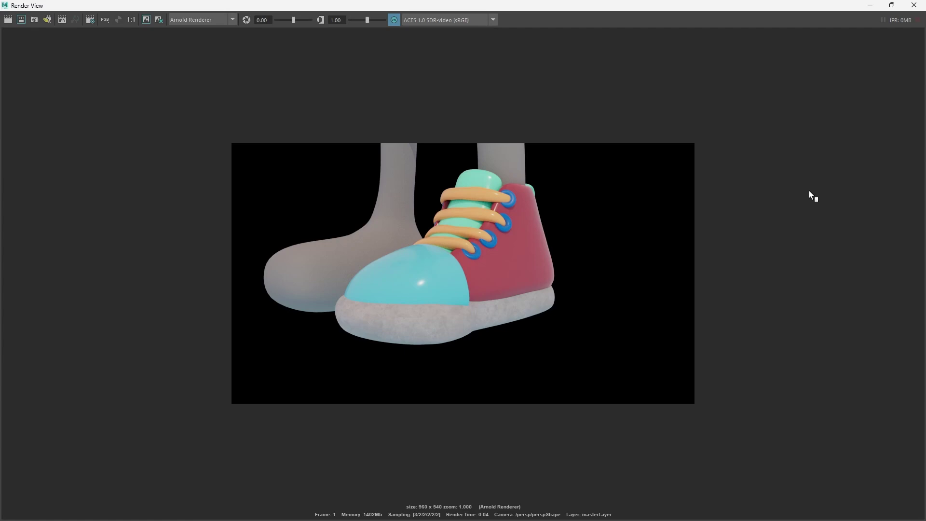
{"action": "left_click", "coordinate": [923, 4]}
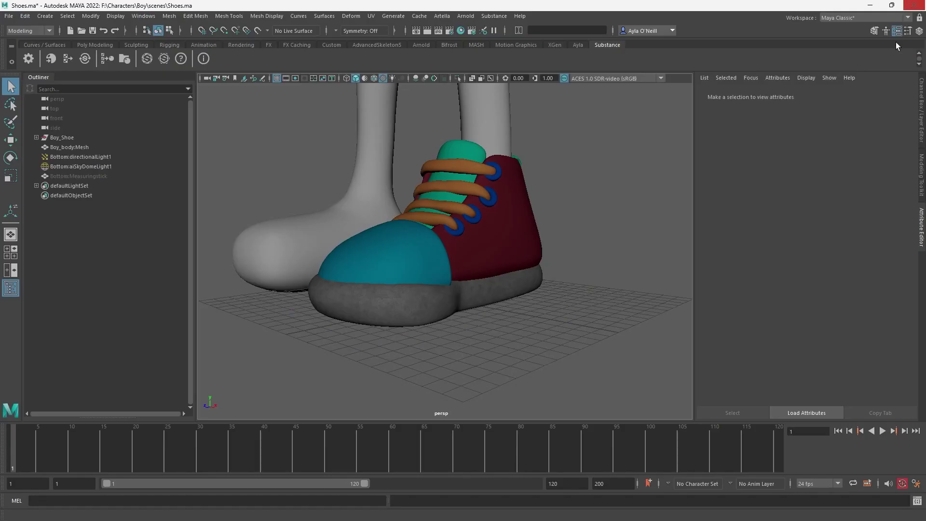
{"action": "left_click", "coordinate": [421, 266]}
{"action": "right_click_drag", "start_coordinate": [418, 271], "coordinate": [458, 245]}
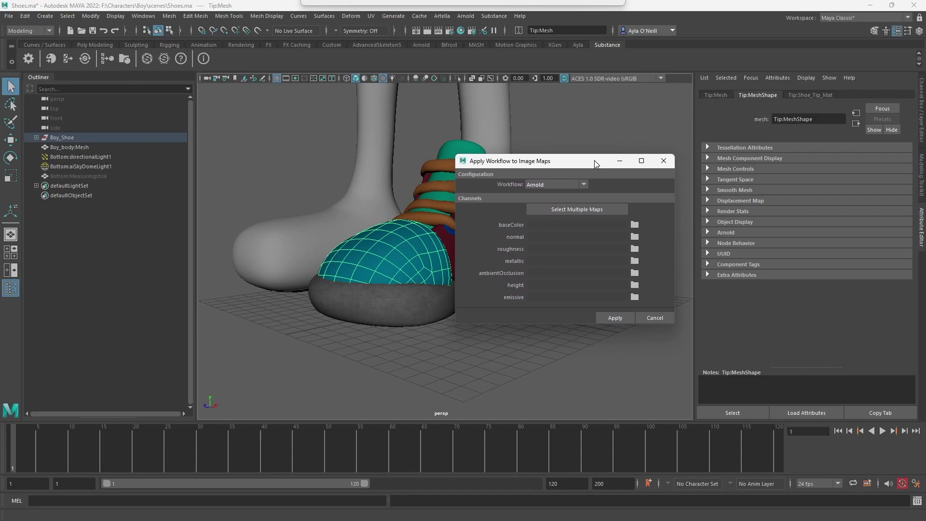
Step: Pick the six Laces_Shoe_Laces_Mat maps and create an Arnold material from them
{"action": "left_click", "coordinate": [576, 209]}
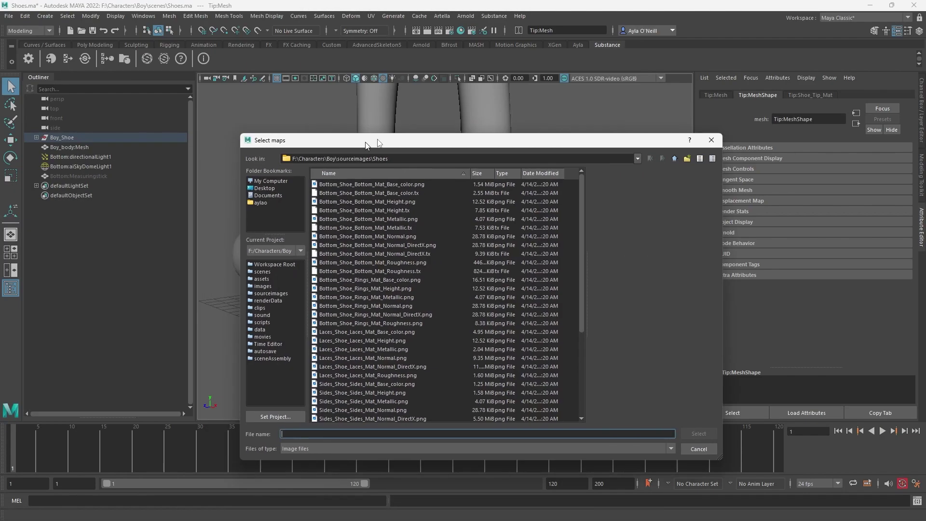
{"action": "left_click", "coordinate": [381, 223]}
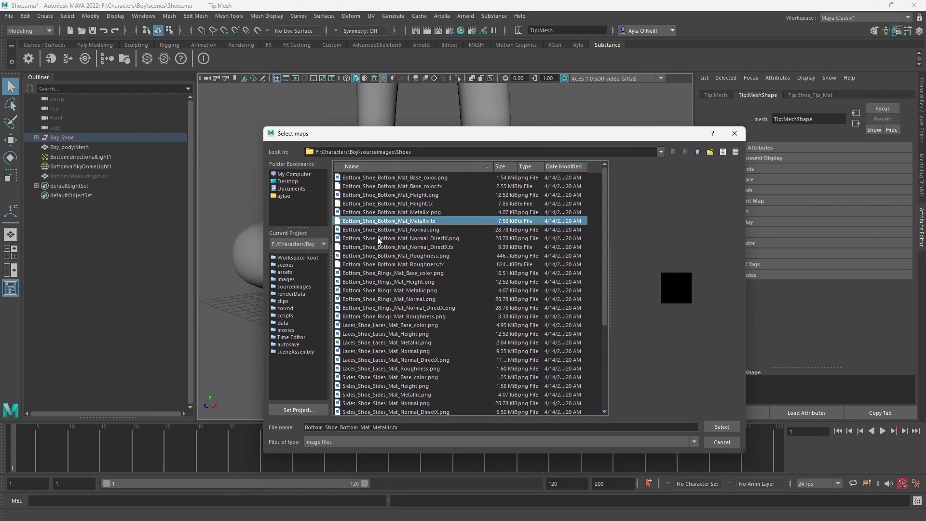
{"action": "left_click", "coordinate": [377, 238]}
{"action": "left_click", "coordinate": [388, 263]}
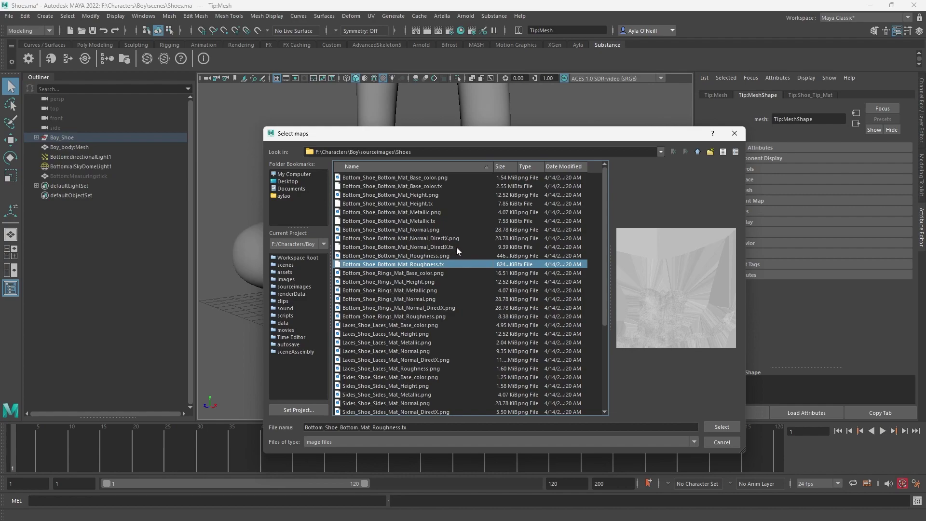
{"action": "left_click", "coordinate": [400, 273]}
{"action": "left_click", "coordinate": [403, 316], "text": "shift"}
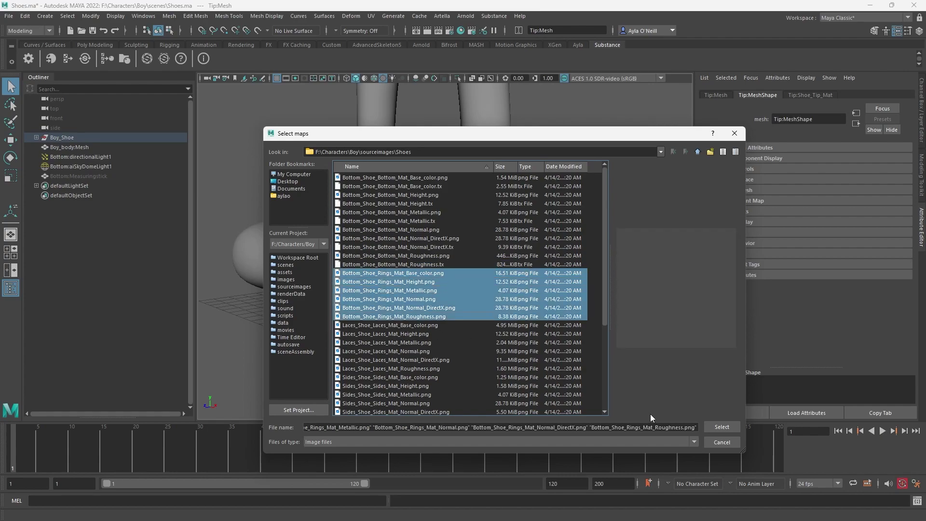
{"action": "scroll", "coordinate": [548, 411], "scroll_direction": "down", "scroll_amount": 2}
{"action": "left_click", "coordinate": [397, 323]}
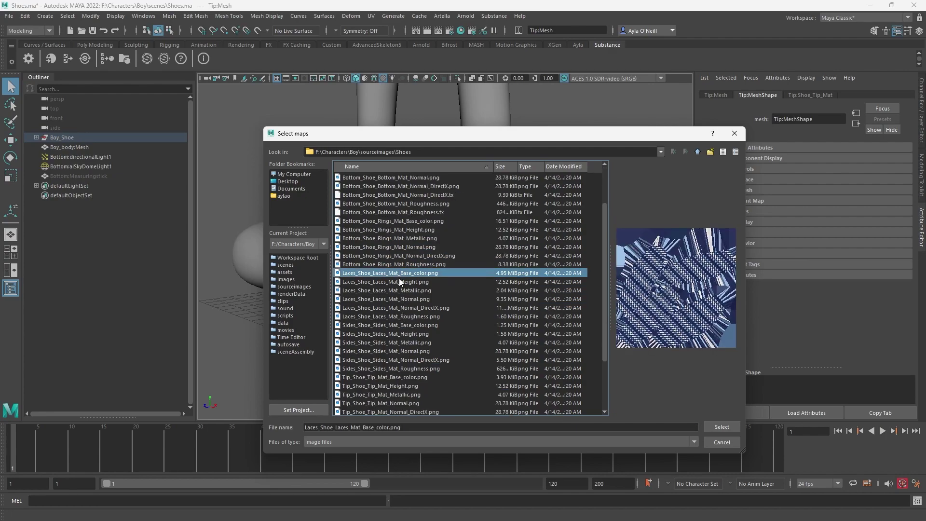
{"action": "left_click", "coordinate": [402, 317], "text": "shift"}
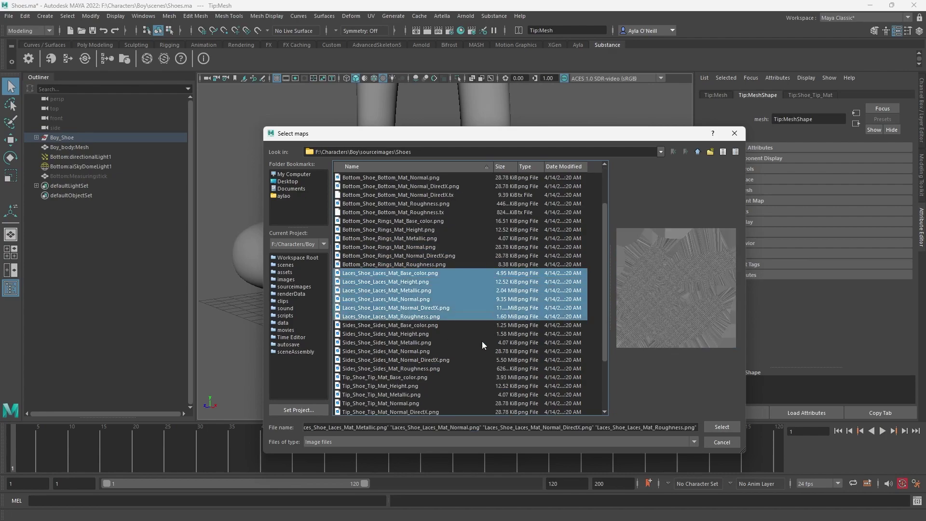
{"action": "left_click", "coordinate": [721, 427]}
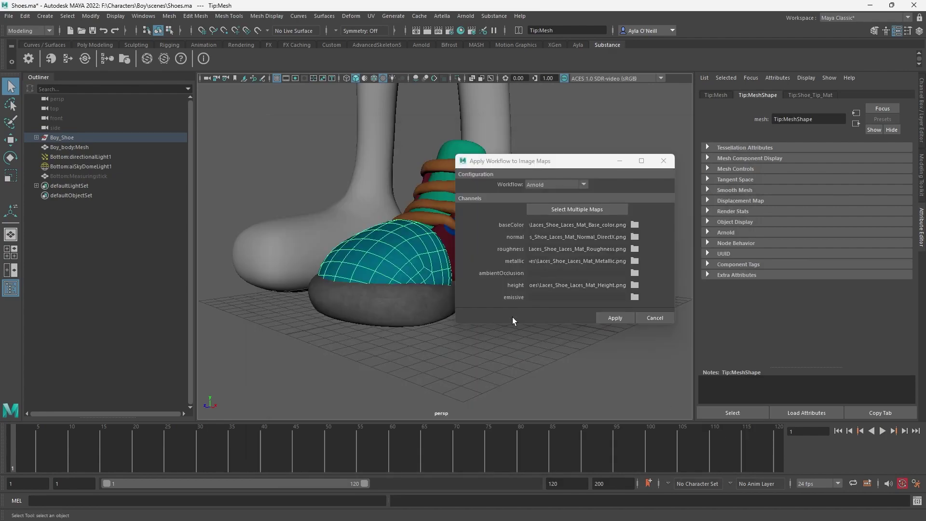
{"action": "left_click", "coordinate": [601, 316]}
Step: Assign the Bottom:aiStandardSurface5 material to the laces mesh
{"action": "left_click", "coordinate": [465, 204]}
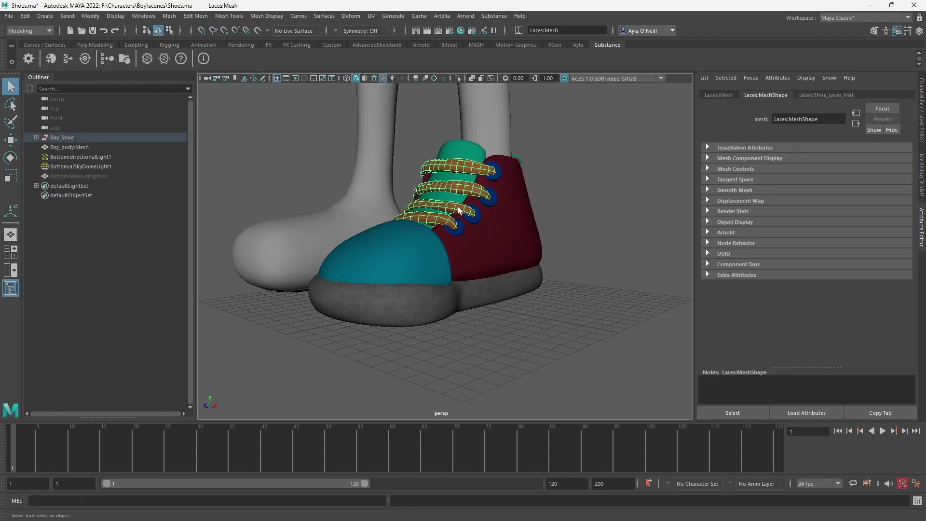
{"action": "right_click_drag", "start_coordinate": [459, 207], "coordinate": [480, 461]}
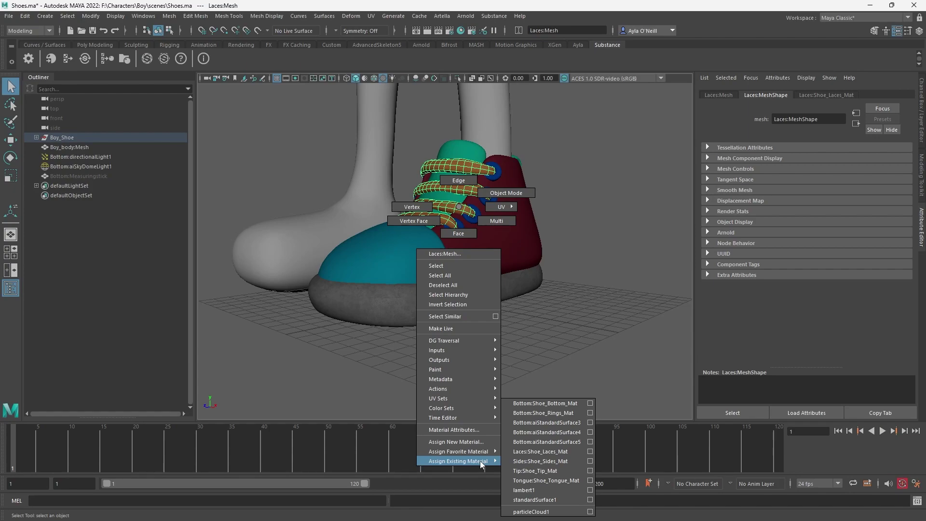
{"action": "right_click_drag", "start_coordinate": [480, 461], "coordinate": [543, 442]}
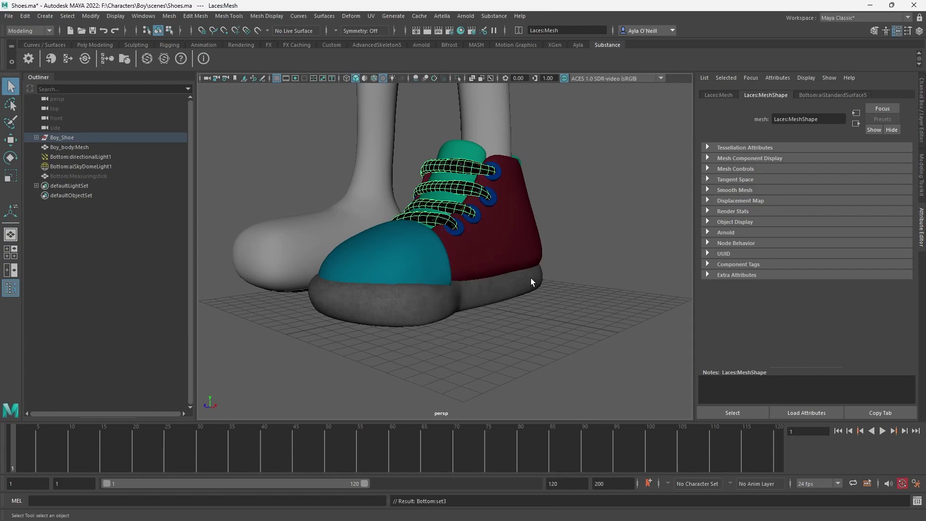
{"action": "left_click", "coordinate": [548, 232]}
Step: Rename the laces material to Laces_Mat in the Attribute Editor
{"action": "left_click", "coordinate": [468, 184]}
{"action": "left_click", "coordinate": [845, 97]}
{"action": "left_click_drag", "start_coordinate": [839, 120], "coordinate": [725, 116]}
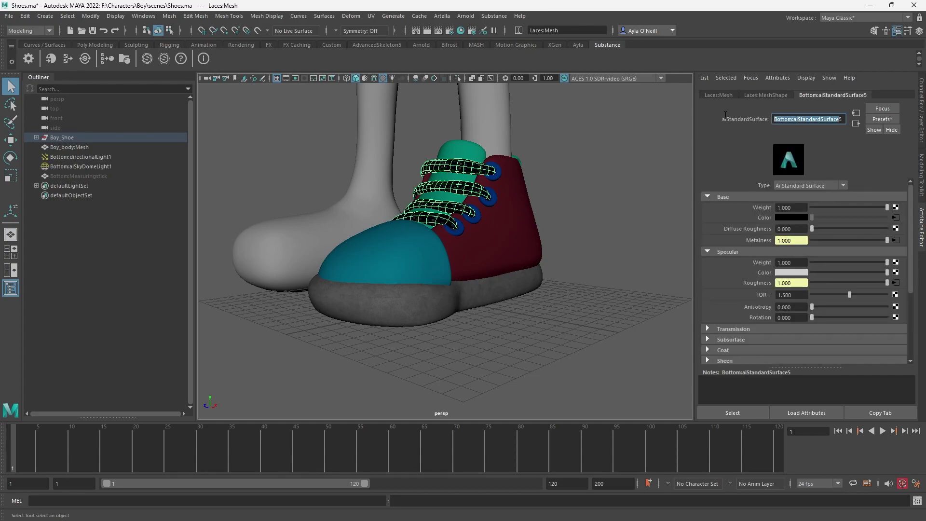
{"action": "type", "text": "L"}
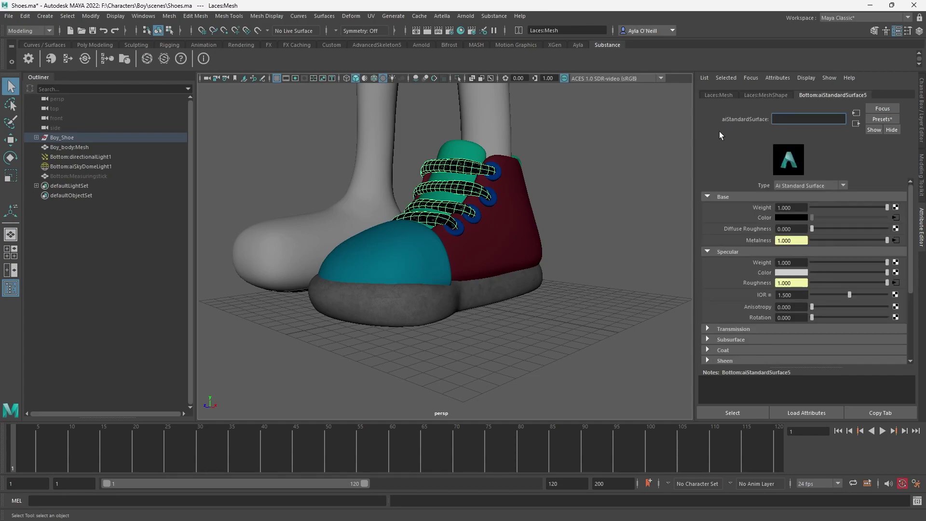
{"action": "type", "text": "Laces_Mat"}
{"action": "key", "text": "Return"}
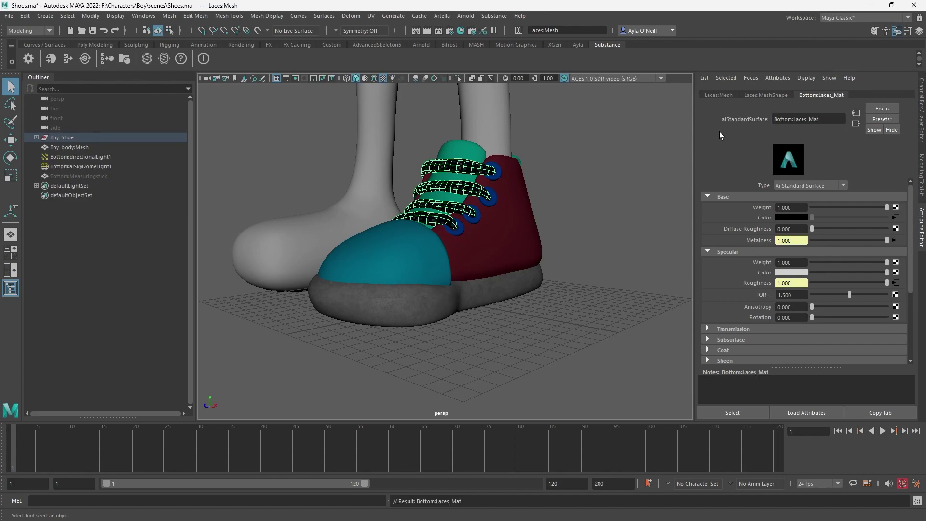
Step: Render the current frame in Arnold to check the textured laces
{"action": "left_click", "coordinate": [533, 202]}
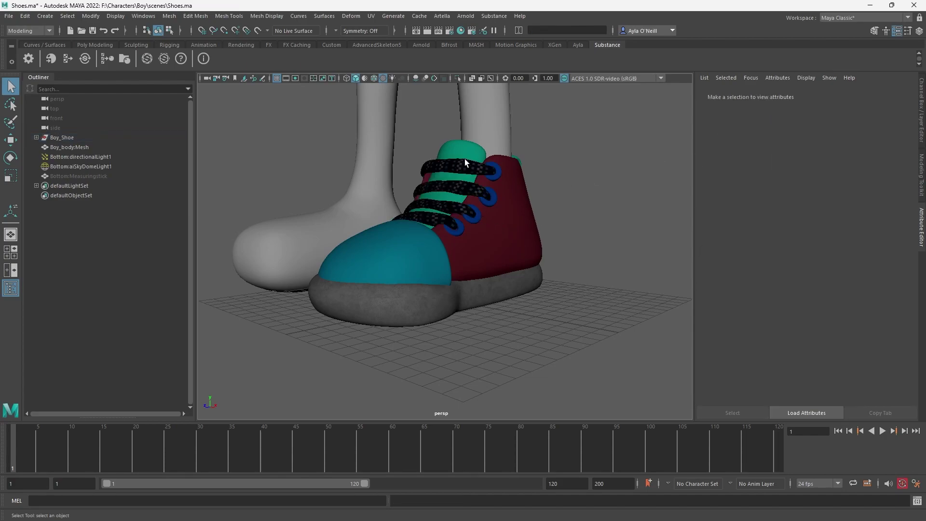
{"action": "left_click", "coordinate": [425, 31]}
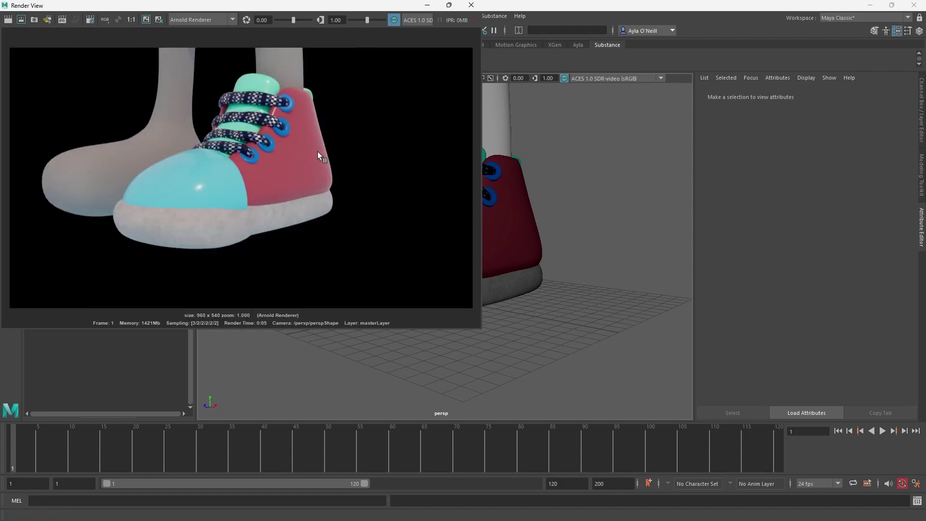
{"action": "left_click", "coordinate": [471, 4]}
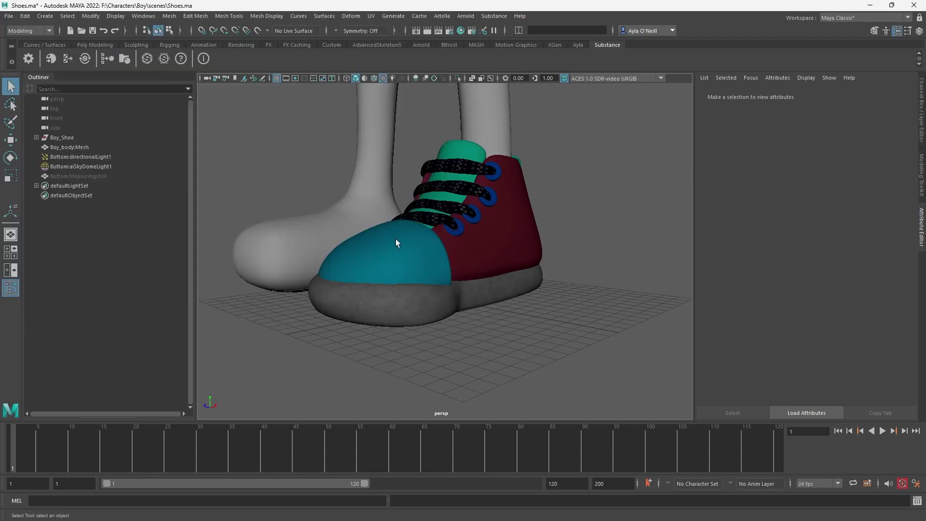
{"action": "left_click", "coordinate": [398, 250]}
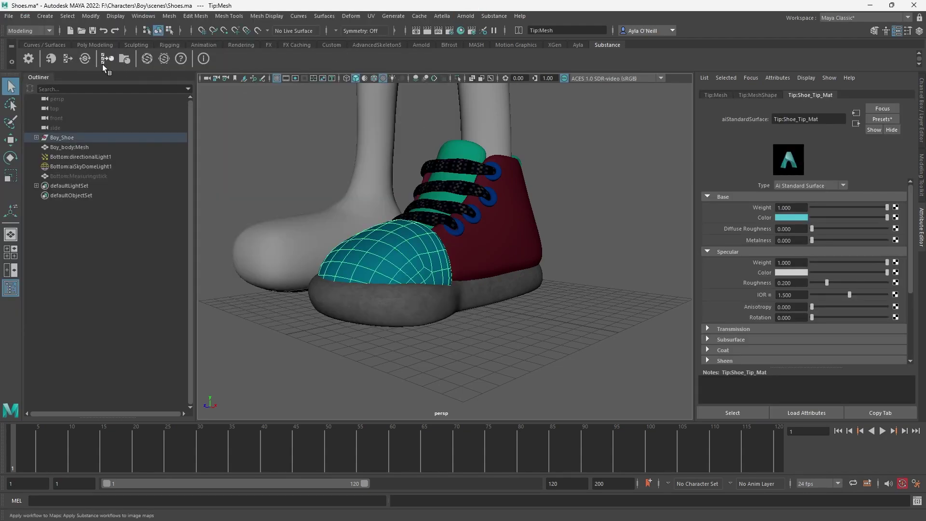
Step: Select the six Sides_Shoe_Sides_Mat maps and build an Arnold material from them
{"action": "left_click", "coordinate": [124, 59]}
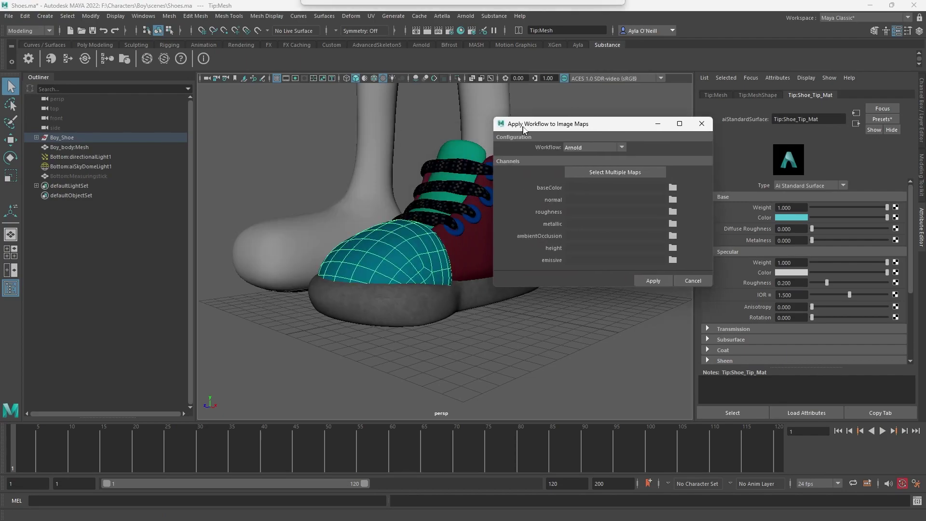
{"action": "left_click", "coordinate": [674, 188]}
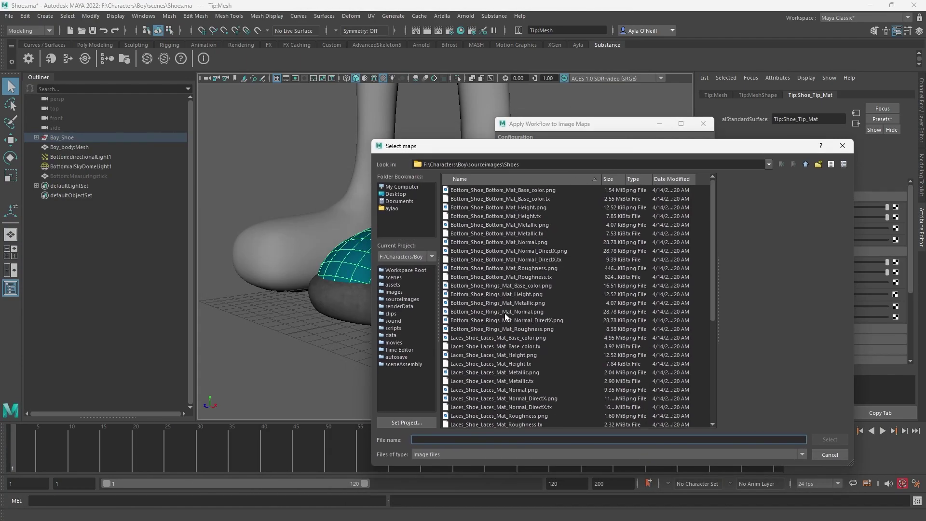
{"action": "scroll", "coordinate": [507, 309], "scroll_direction": "down", "scroll_amount": 3}
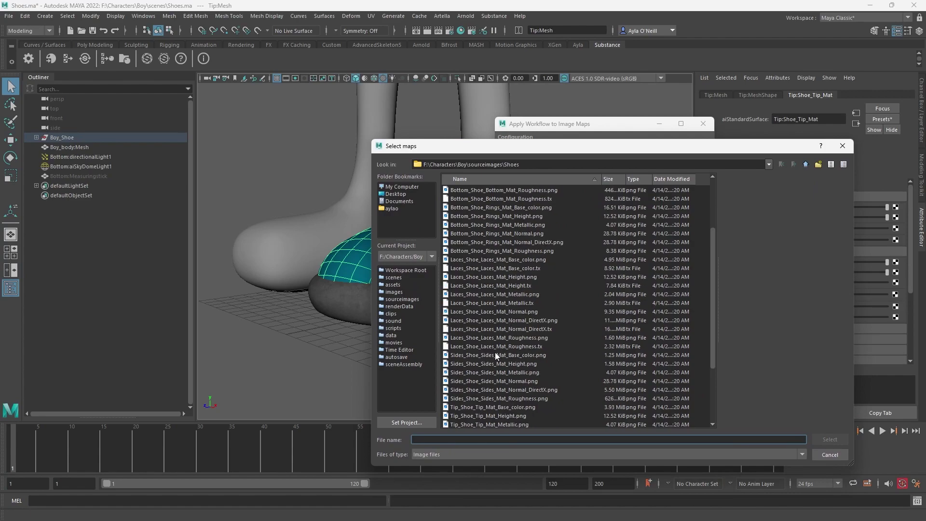
{"action": "left_click", "coordinate": [495, 355]}
{"action": "scroll", "coordinate": [495, 357], "scroll_direction": "down", "scroll_amount": 3}
{"action": "left_click", "coordinate": [496, 369], "text": "shift"}
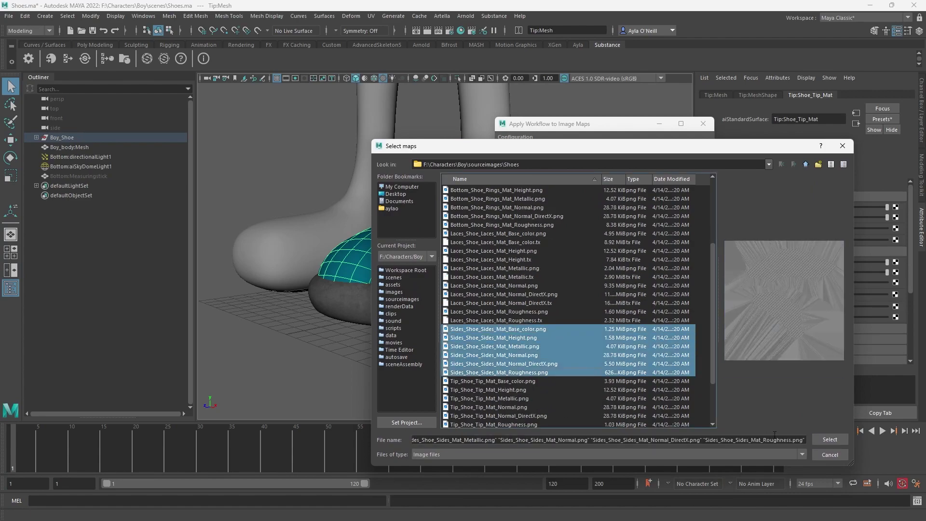
{"action": "left_click", "coordinate": [831, 440]}
{"action": "left_click", "coordinate": [660, 276]}
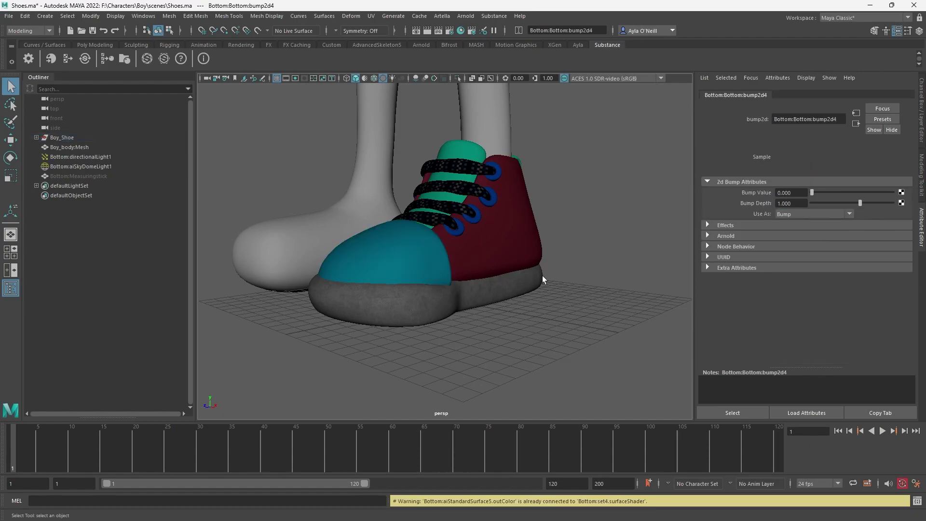
Step: Assign an existing material to the shoe's side panels
{"action": "left_click", "coordinate": [424, 256]}
{"action": "right_click", "coordinate": [418, 250]}
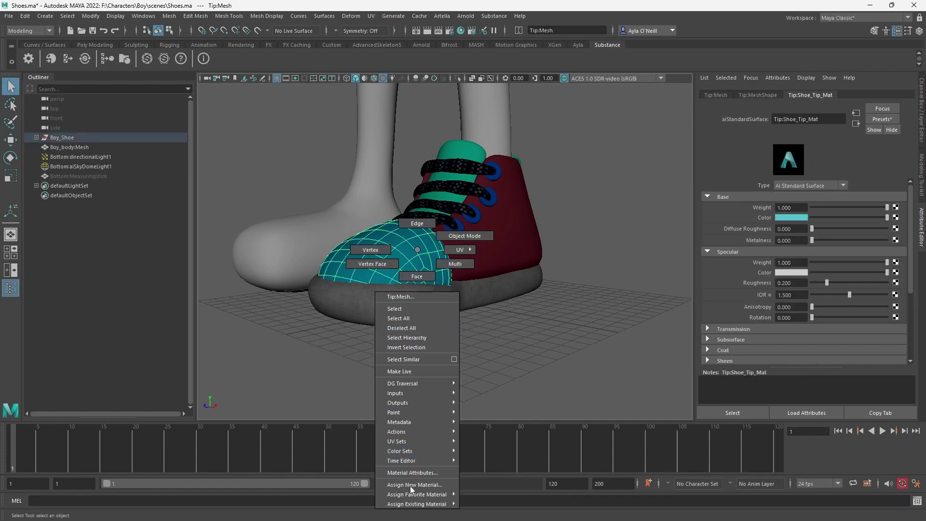
{"action": "mouse_move", "coordinate": [410, 490]}
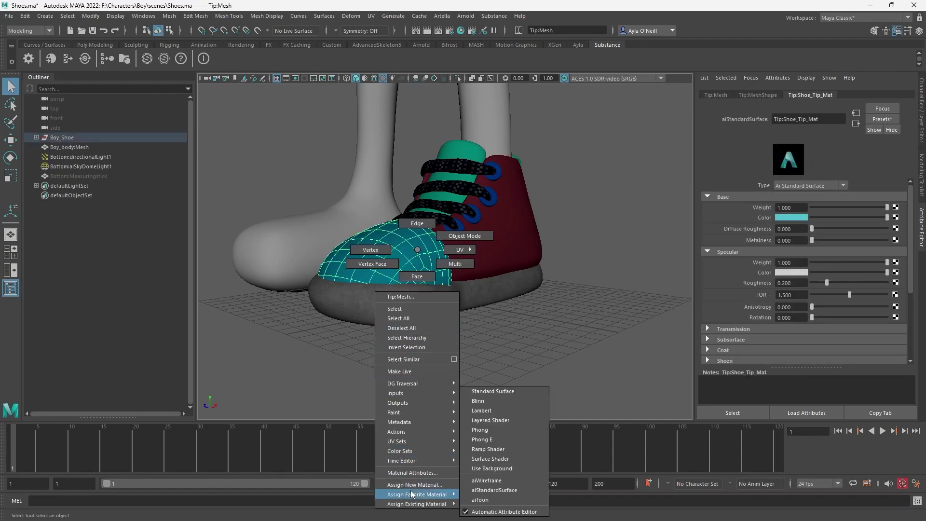
{"action": "left_click", "coordinate": [549, 262]}
{"action": "left_click", "coordinate": [533, 232]}
{"action": "right_click", "coordinate": [533, 230]}
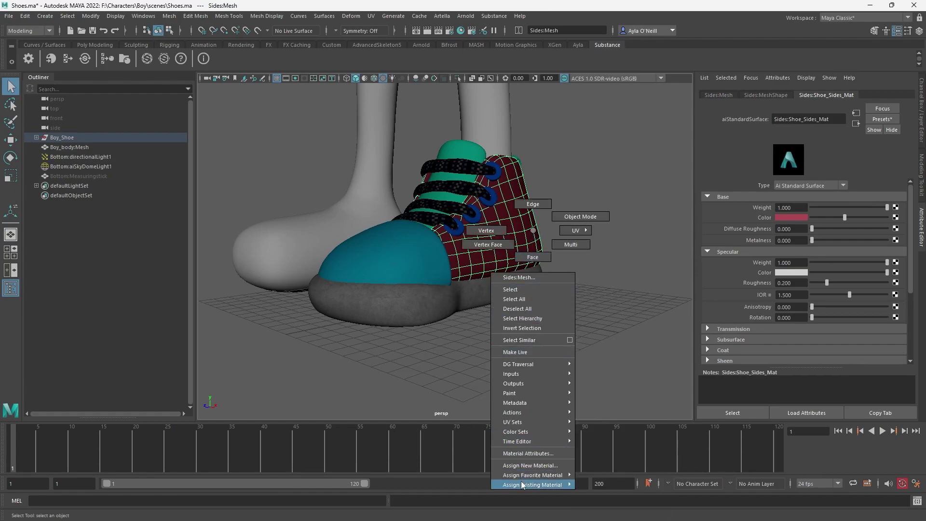
{"action": "mouse_move", "coordinate": [526, 484]}
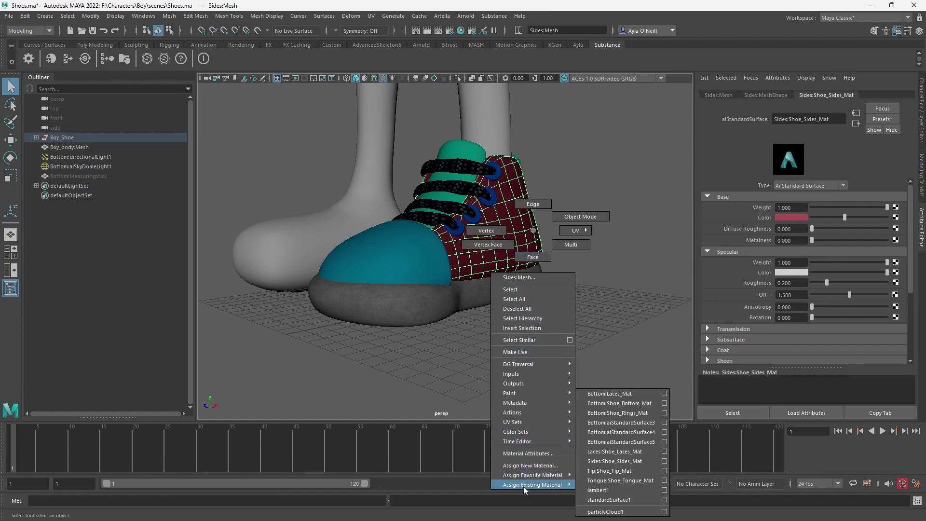
{"action": "left_click", "coordinate": [622, 451]}
Step: Reassign the new textured material to the sides so they show dark blue
{"action": "left_click", "coordinate": [584, 337]}
{"action": "left_click", "coordinate": [522, 242]}
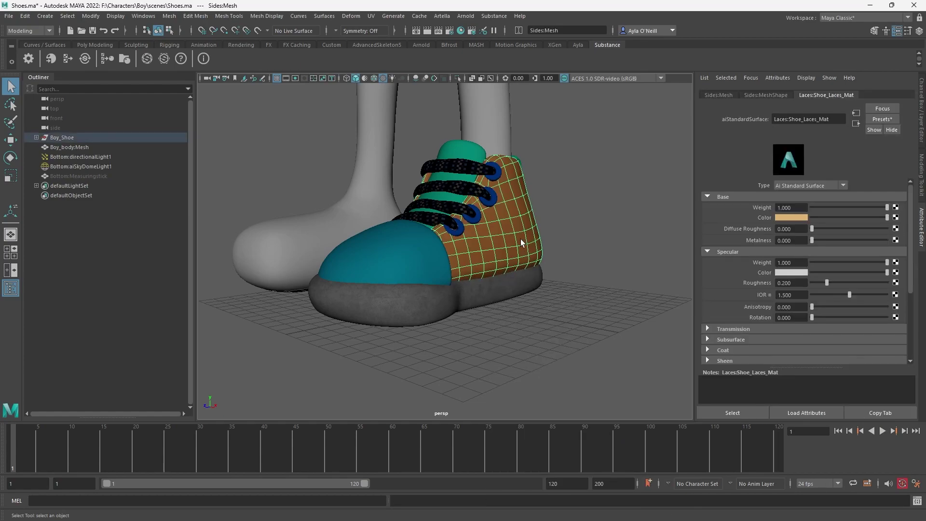
{"action": "right_click", "coordinate": [525, 217]}
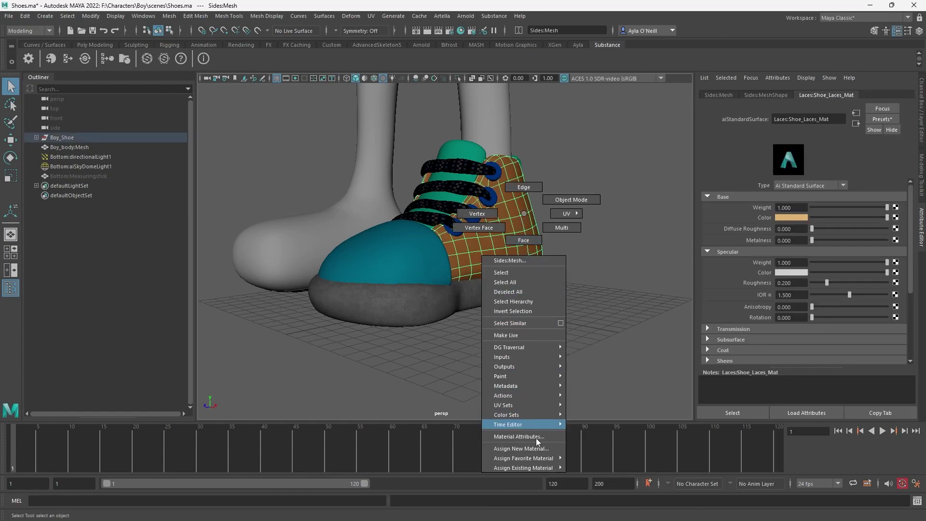
{"action": "mouse_move", "coordinate": [541, 460]}
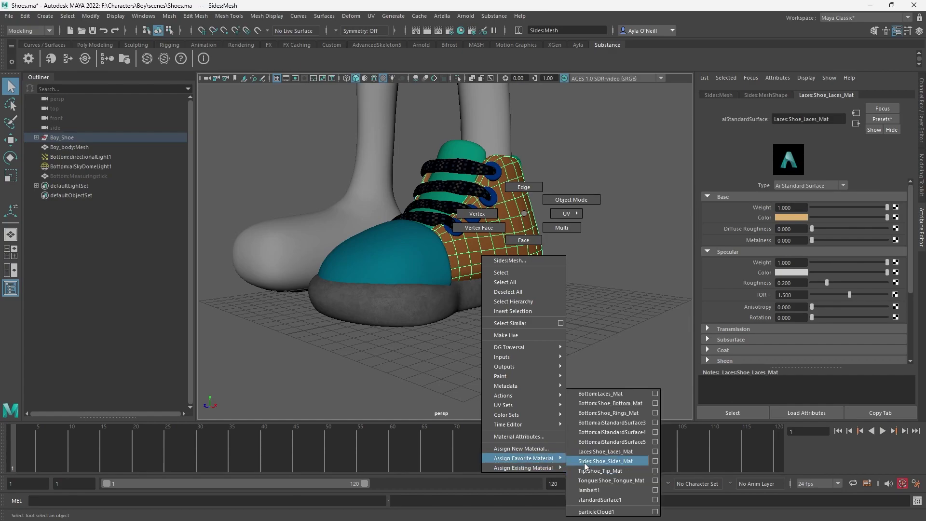
{"action": "left_click", "coordinate": [624, 441]}
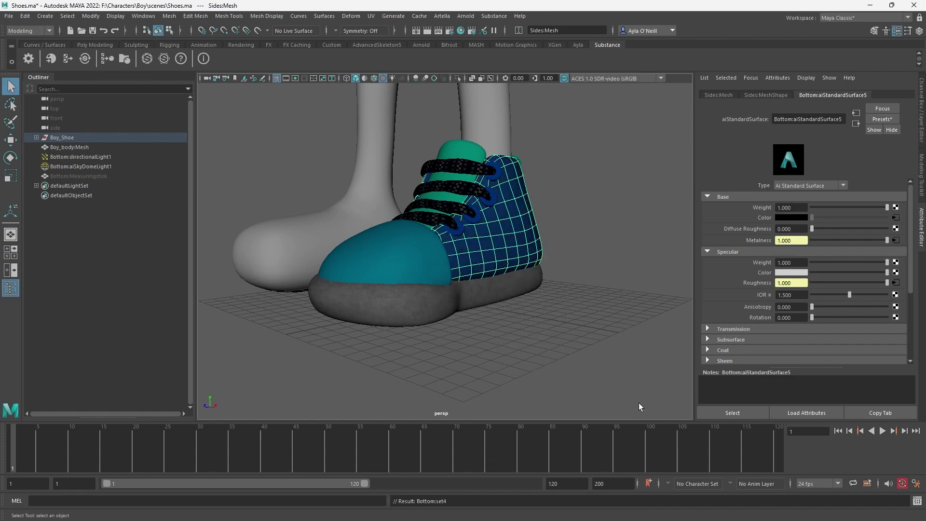
{"action": "left_click", "coordinate": [627, 321]}
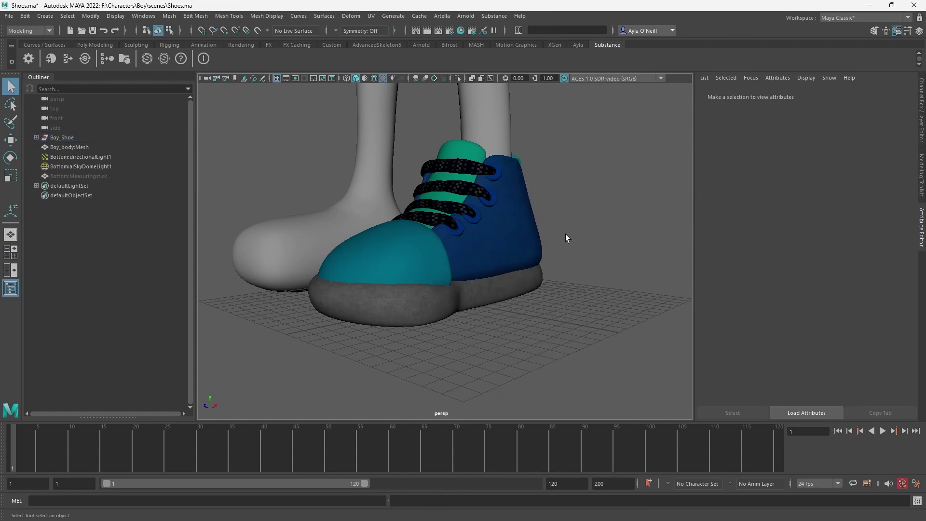
Step: Rename the sides material to ShoesSides_Mat
{"action": "left_click", "coordinate": [535, 228]}
{"action": "left_click", "coordinate": [646, 235]}
{"action": "left_click", "coordinate": [539, 224]}
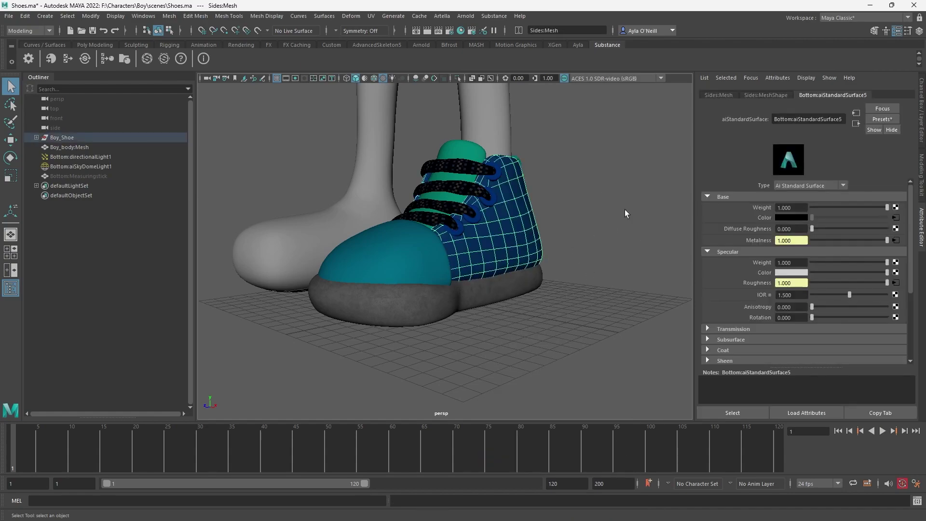
{"action": "double_click", "coordinate": [782, 118]}
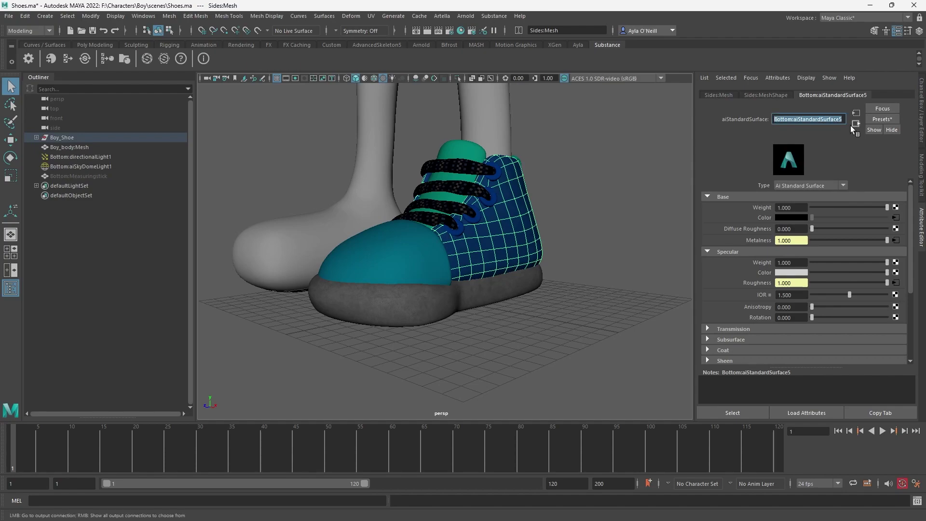
{"action": "type", "text": "Shoes"}
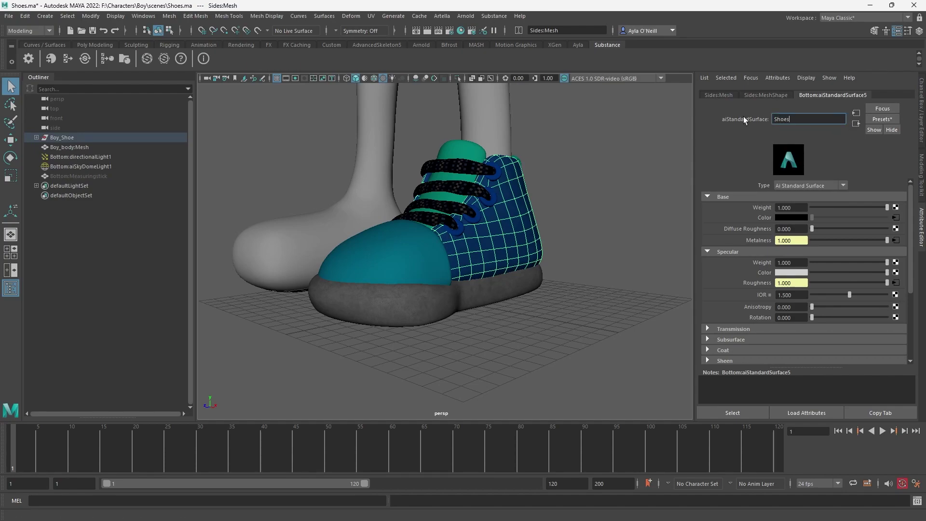
{"action": "type", "text": "Sides_Mat"}
{"action": "key", "text": "Return"}
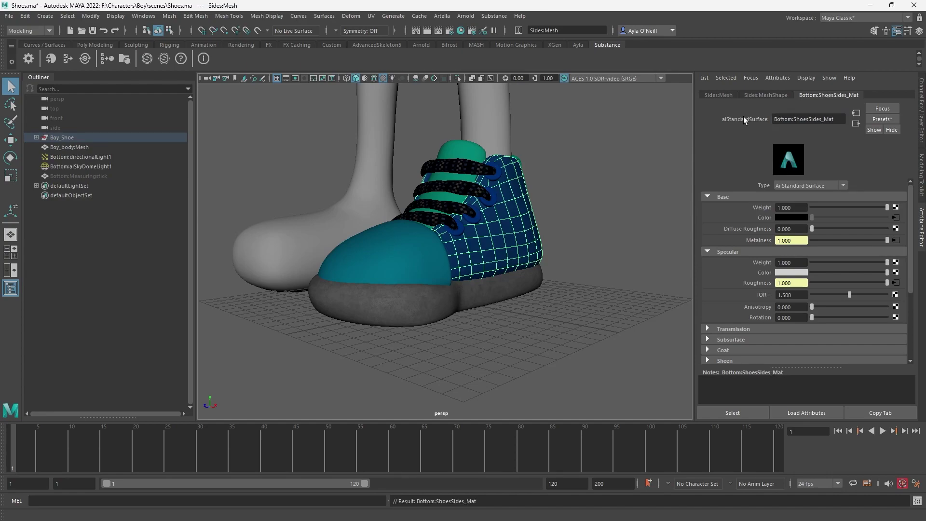
{"action": "left_click", "coordinate": [462, 155]}
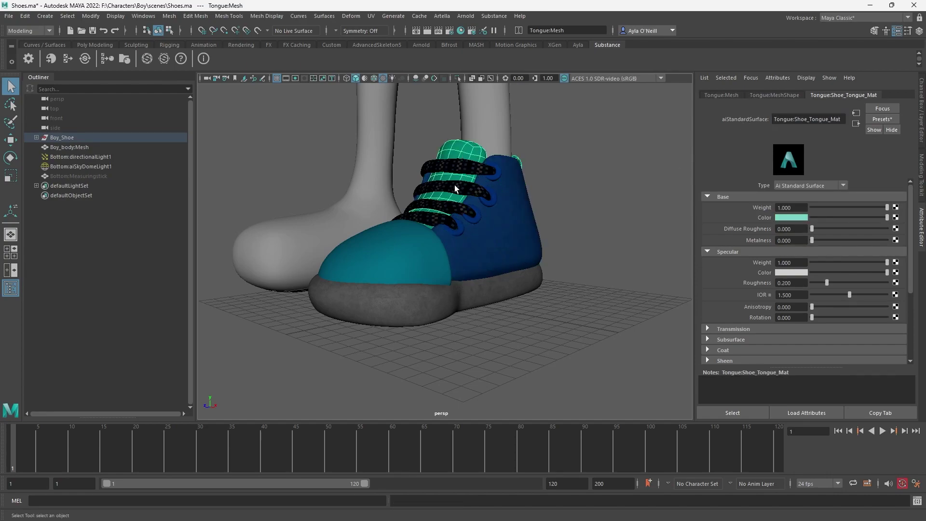
{"action": "left_click", "coordinate": [488, 198]}
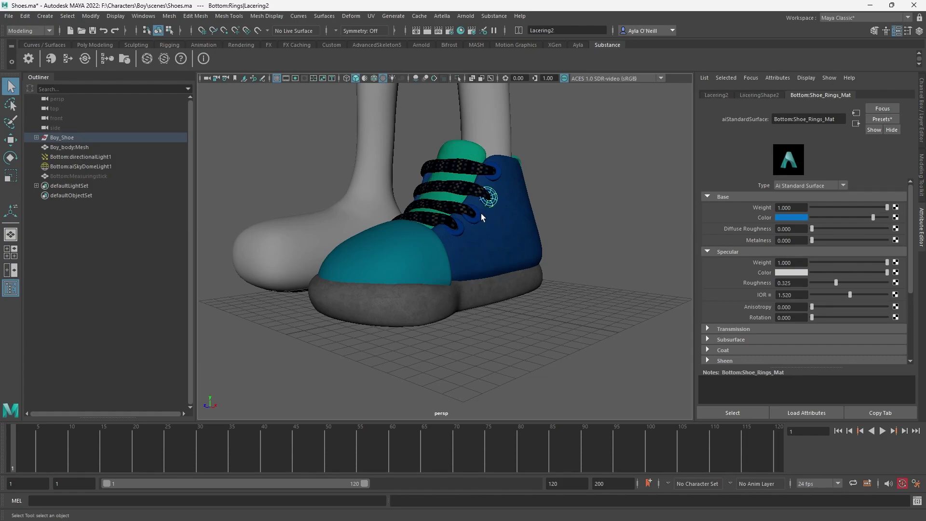
Step: Build an Arnold material from the Tip_Shoe texture maps
{"action": "left_click", "coordinate": [567, 200]}
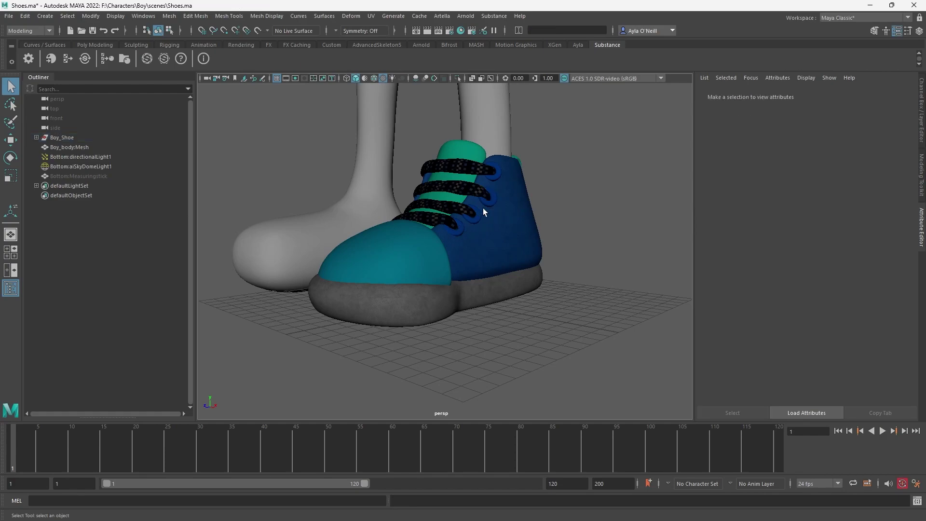
{"action": "left_click", "coordinate": [468, 154]}
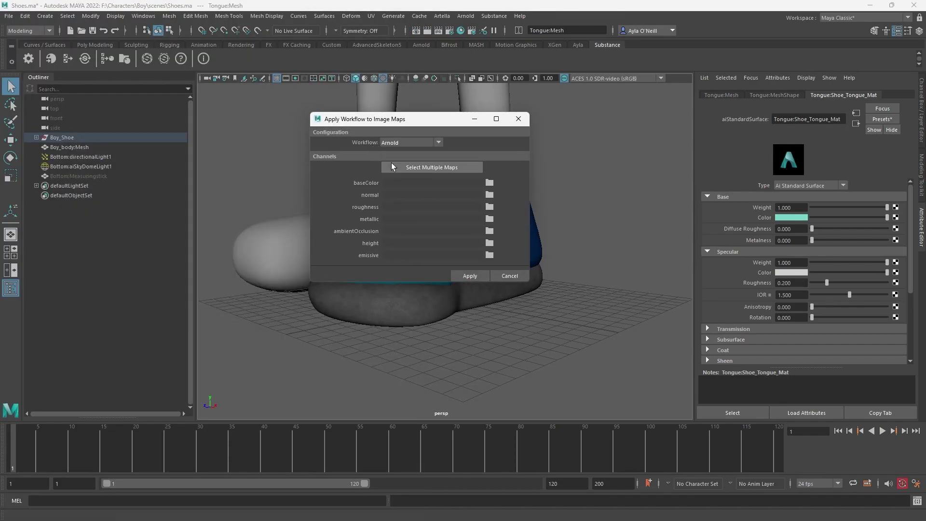
{"action": "left_click", "coordinate": [431, 167]}
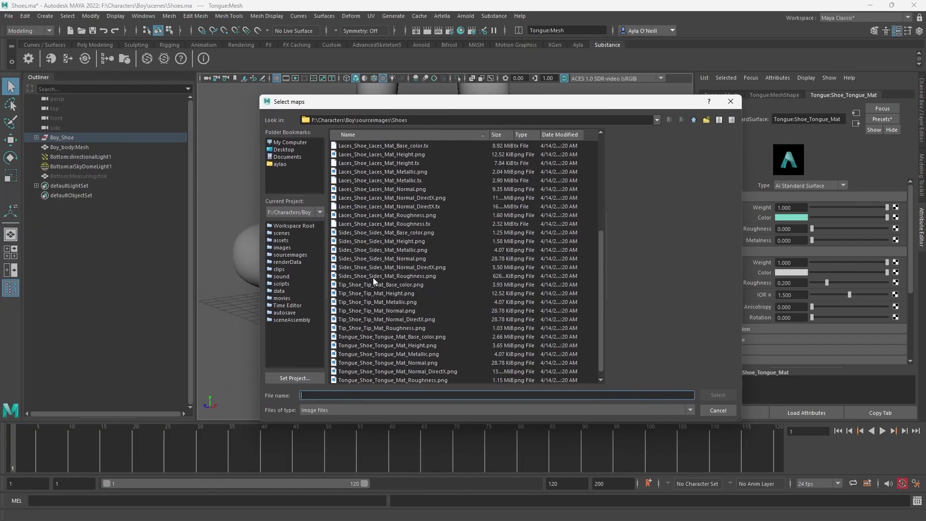
{"action": "left_click", "coordinate": [366, 286]}
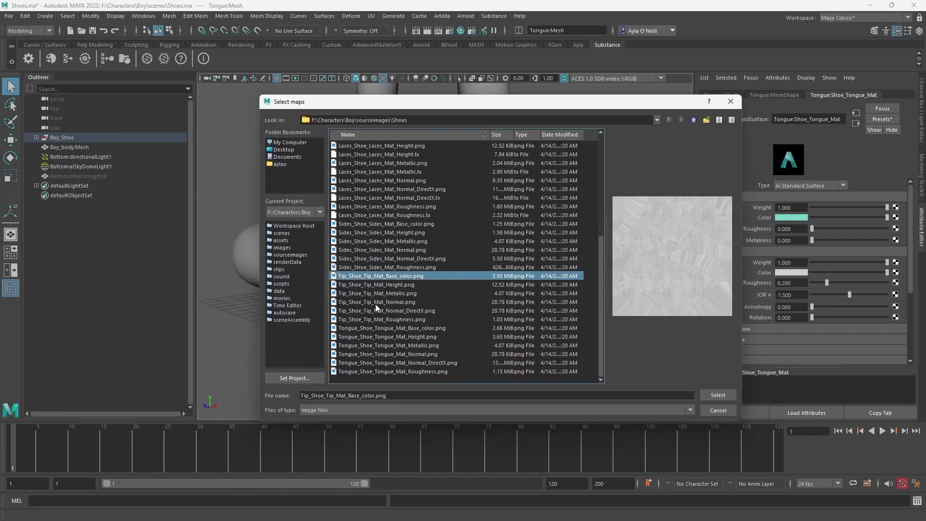
{"action": "scroll", "coordinate": [375, 304], "scroll_direction": "down", "scroll_amount": 1}
{"action": "left_click", "coordinate": [366, 318], "text": "shift"}
{"action": "left_click", "coordinate": [717, 395]}
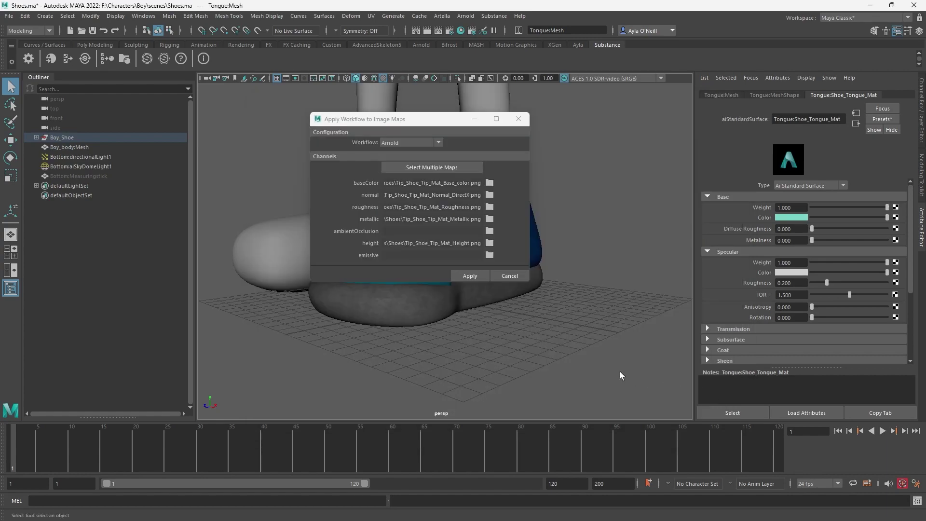
{"action": "left_click", "coordinate": [470, 275]}
Step: Assign the newly built textured material to the shoe tip
{"action": "left_click", "coordinate": [471, 149]}
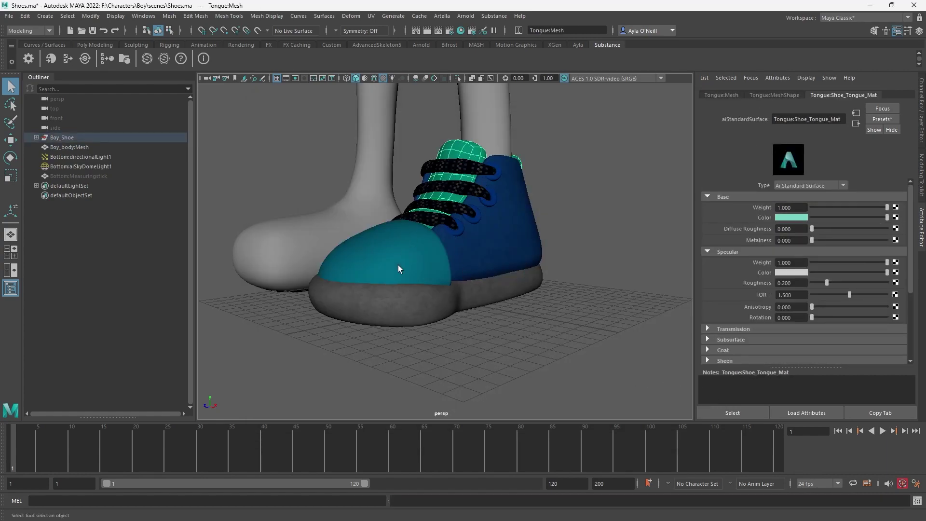
{"action": "left_click", "coordinate": [398, 267]}
{"action": "right_click_drag", "start_coordinate": [398, 266], "coordinate": [502, 441]}
{"action": "left_click", "coordinate": [531, 326]}
{"action": "left_click", "coordinate": [399, 245]}
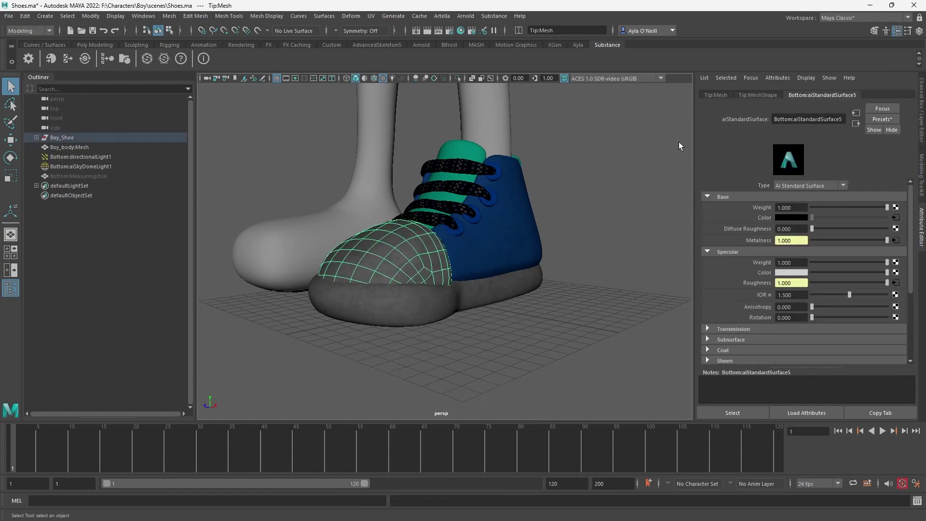
Step: Rename the tip material to ShoeTip_Mat
{"action": "left_click", "coordinate": [815, 119]}
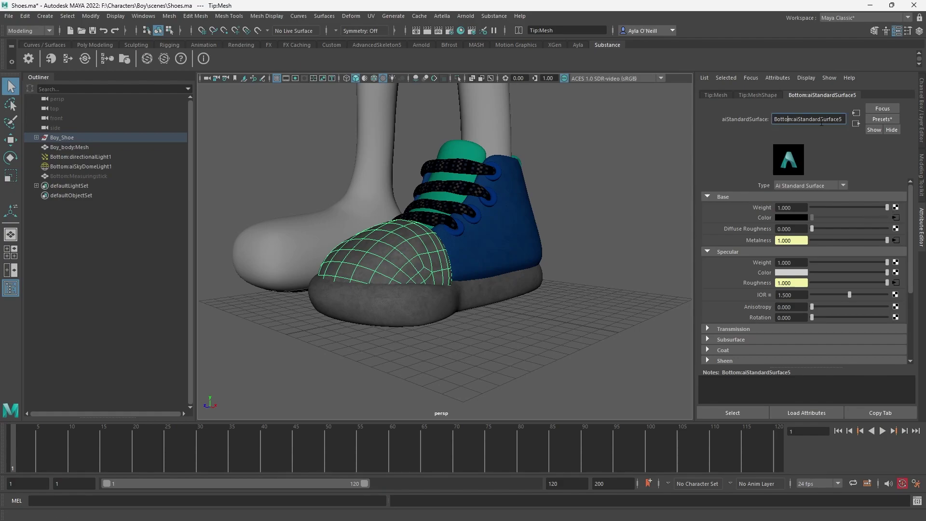
{"action": "left_click_drag", "start_coordinate": [842, 119], "coordinate": [758, 123]}
{"action": "type", "text": "Ti"}
{"action": "type", "text": "oe"}
{"action": "type", "text": "Tip_Mat"}
{"action": "key", "text": "Return"}
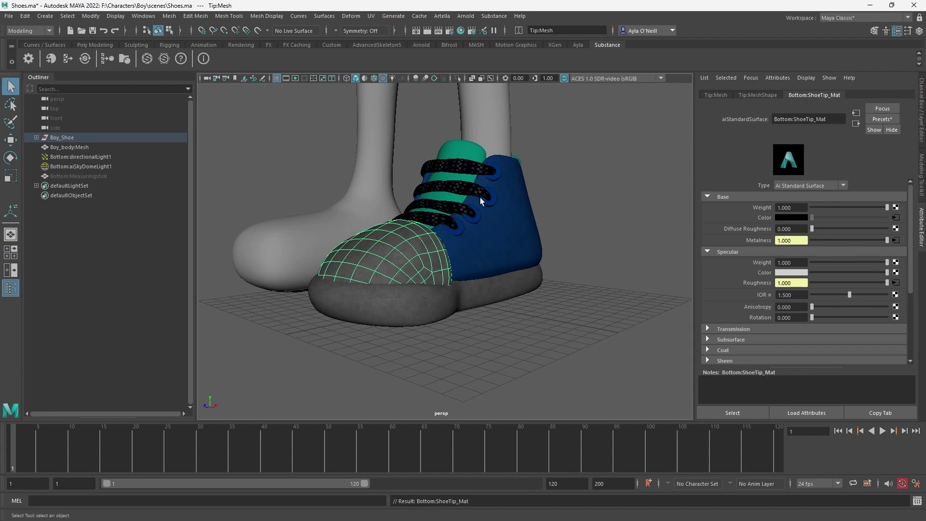
Step: Build an Arnold material from the six Tongue_Shoe_Tongue_Mat maps and assign it to the tongue
{"action": "left_click", "coordinate": [568, 179]}
{"action": "left_click", "coordinate": [473, 152]}
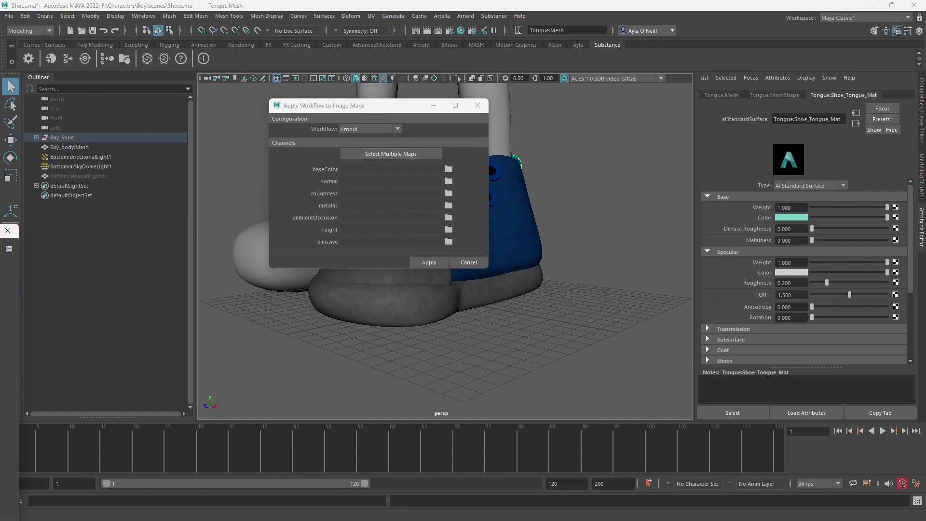
{"action": "scroll", "coordinate": [413, 314], "scroll_direction": "down", "scroll_amount": 5}
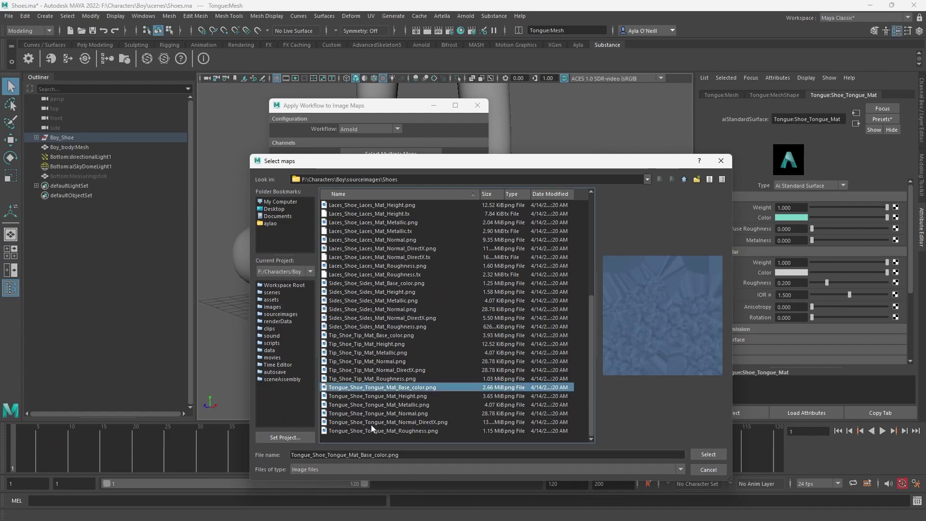
{"action": "left_click", "coordinate": [372, 431], "text": "shift"}
{"action": "left_click", "coordinate": [708, 454]}
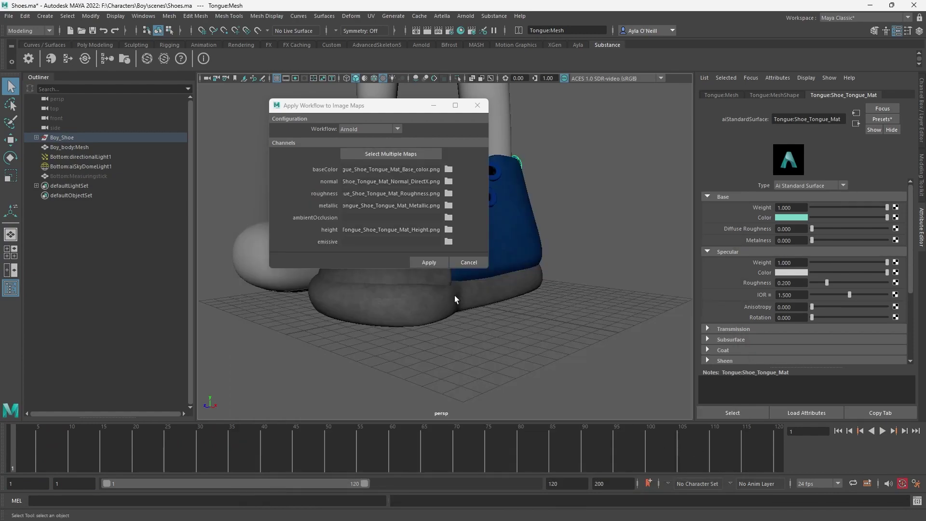
{"action": "left_click", "coordinate": [420, 260]}
{"action": "left_click", "coordinate": [456, 147]}
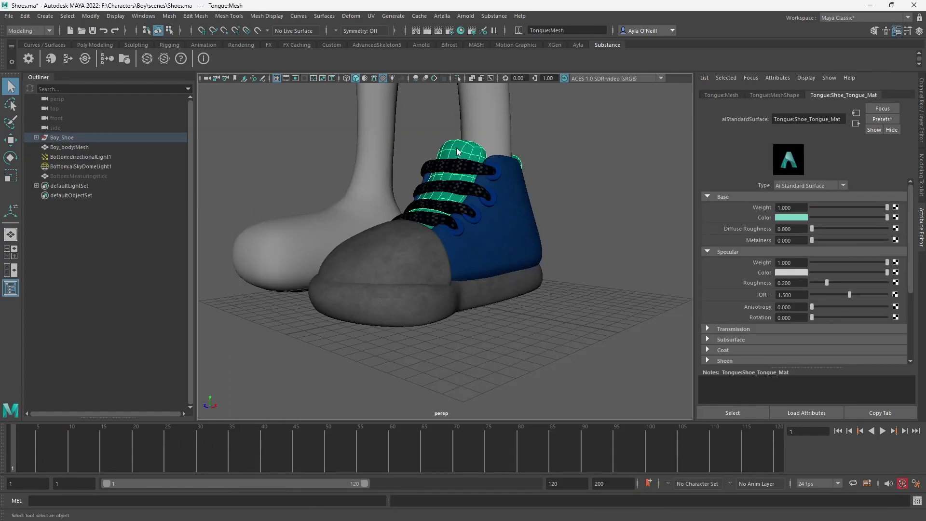
{"action": "right_click_drag", "start_coordinate": [457, 148], "coordinate": [527, 438]}
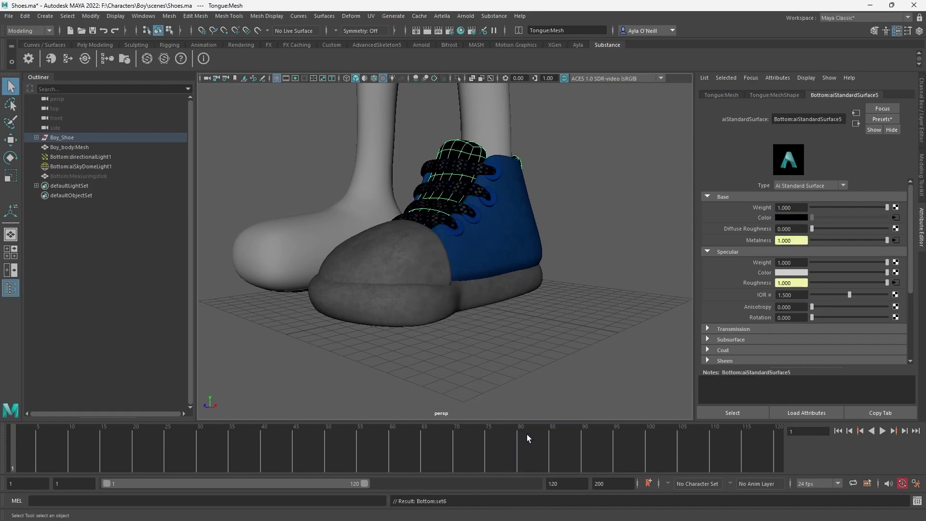
{"action": "left_click", "coordinate": [569, 200]}
Step: Rename the tongue's material to ShoeTongue_Ma in the Attribute Editor
{"action": "scroll", "coordinate": [545, 230], "scroll_direction": "down", "scroll_amount": 10}
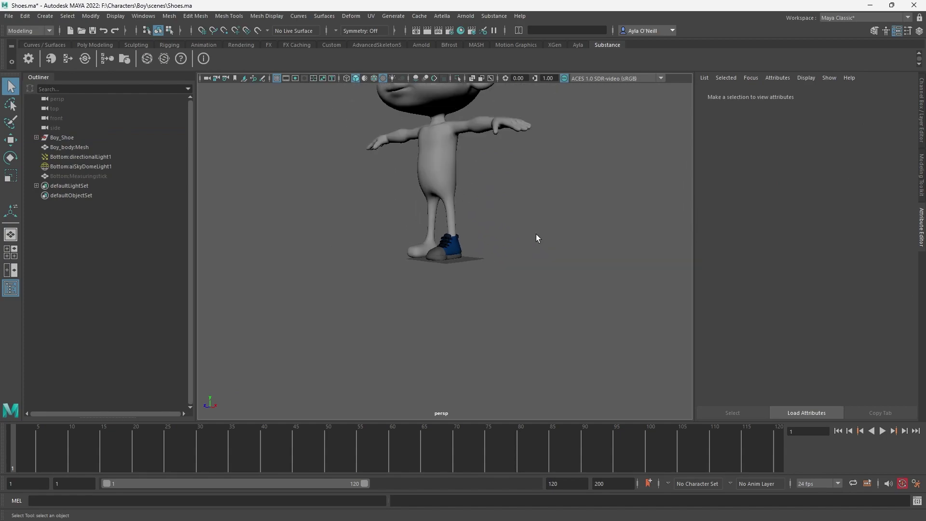
{"action": "scroll", "coordinate": [536, 241], "scroll_direction": "up", "scroll_amount": 5}
{"action": "scroll", "coordinate": [536, 237], "scroll_direction": "up", "scroll_amount": 8}
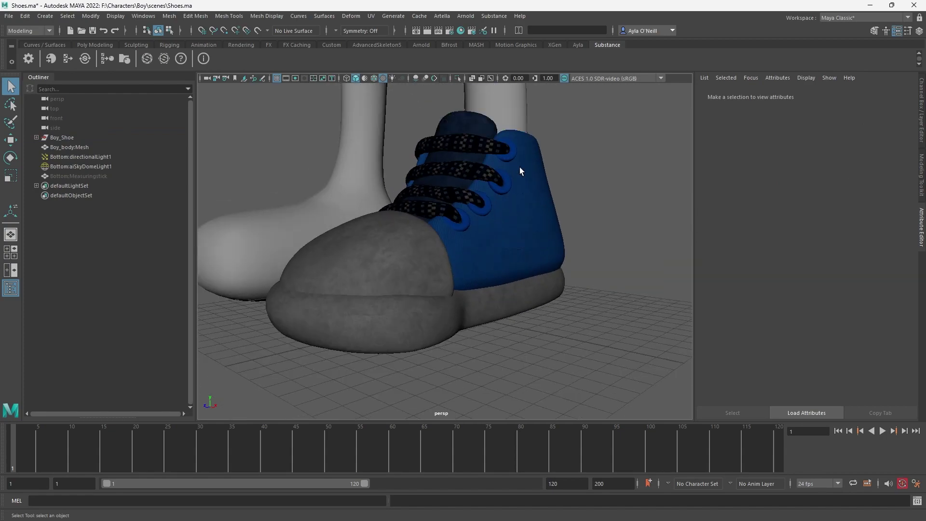
{"action": "left_click", "coordinate": [481, 129]}
{"action": "triple_click", "coordinate": [844, 120]}
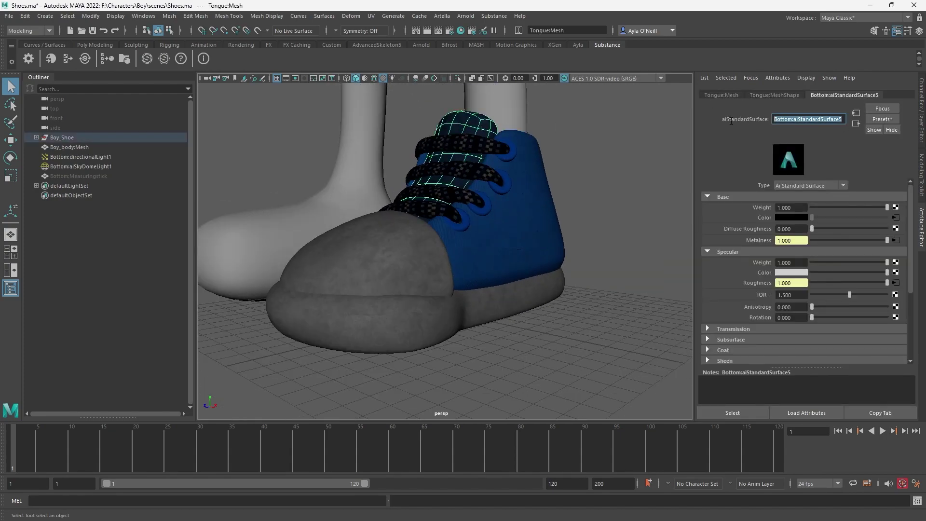
{"action": "type", "text": "Ton"}
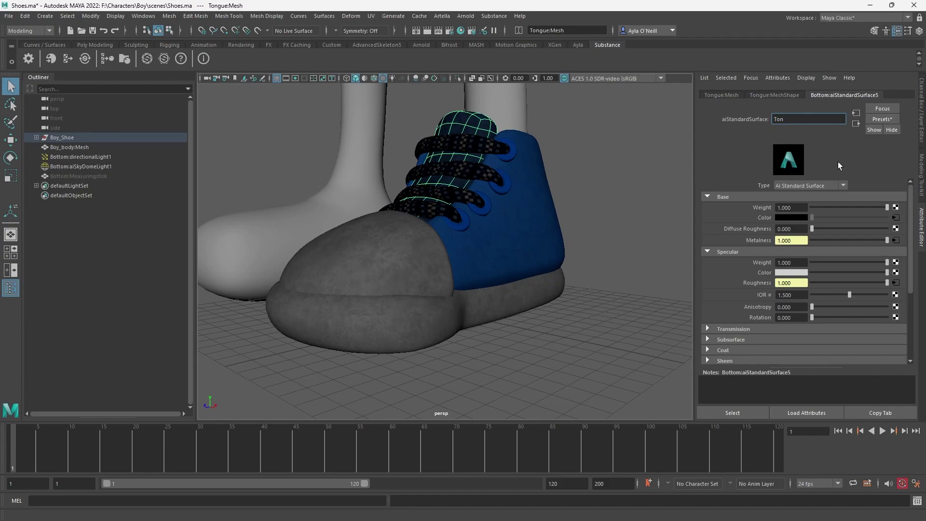
{"action": "key", "text": "BackSpace"}
{"action": "key", "text": "BackSpace"}
{"action": "key", "text": "BackSpace"}
{"action": "type", "text": "ShoeTongue_Ma"}
{"action": "key", "text": "Return"}
Step: Check the shoe tip's material, then return to the Substance Painter project
{"action": "left_click", "coordinate": [593, 244]}
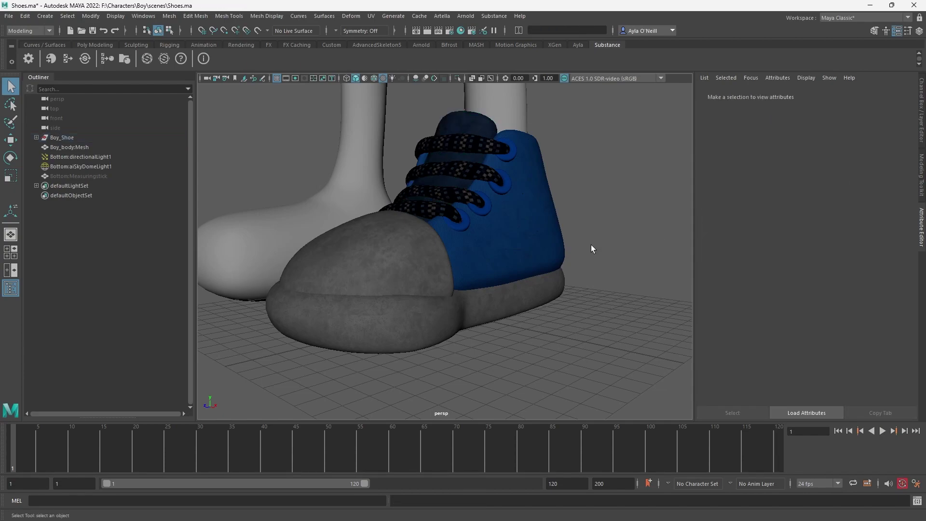
{"action": "left_click", "coordinate": [399, 278]}
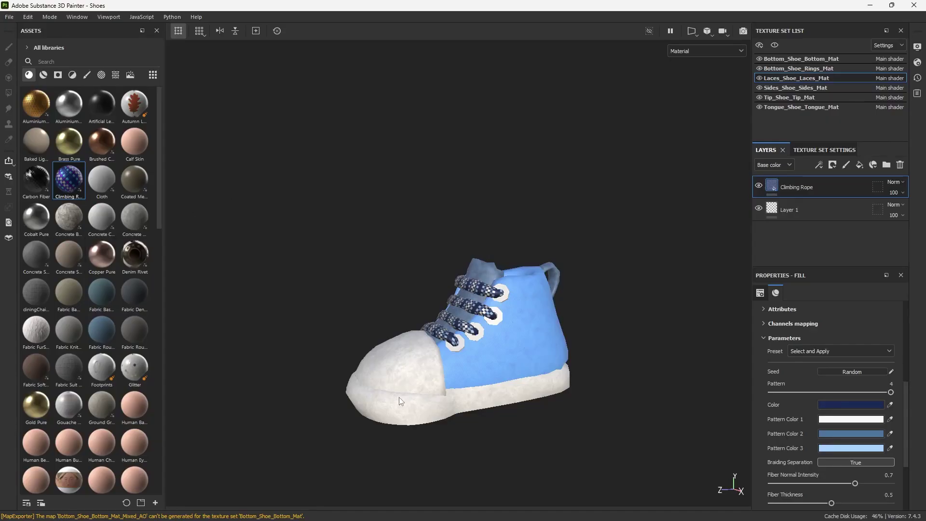
{"action": "left_click", "coordinate": [397, 381]}
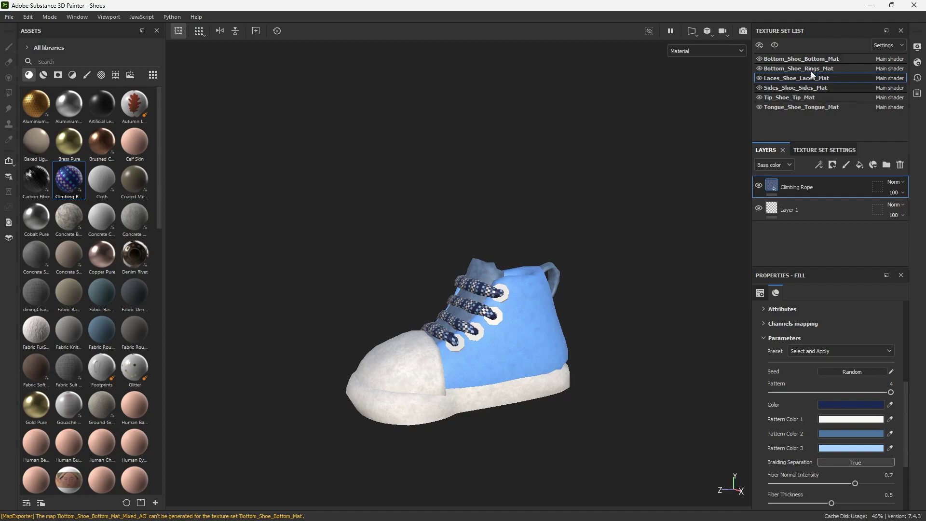
Step: In the Tip_Shoe_Tip_Mat texture set, hide Plastic Used and add an empty paint layer
{"action": "left_click", "coordinate": [805, 97]}
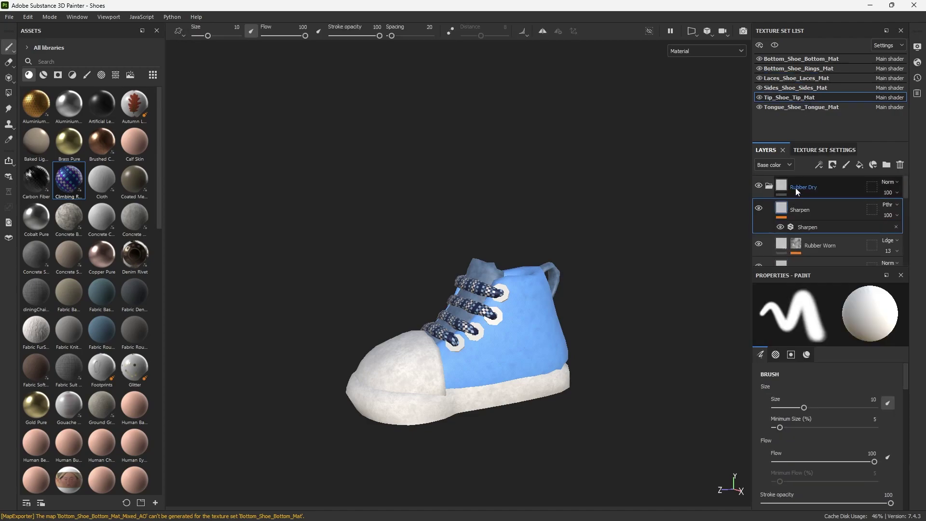
{"action": "left_click", "coordinate": [801, 187]}
{"action": "scroll", "coordinate": [808, 232], "scroll_direction": "down", "scroll_amount": 3}
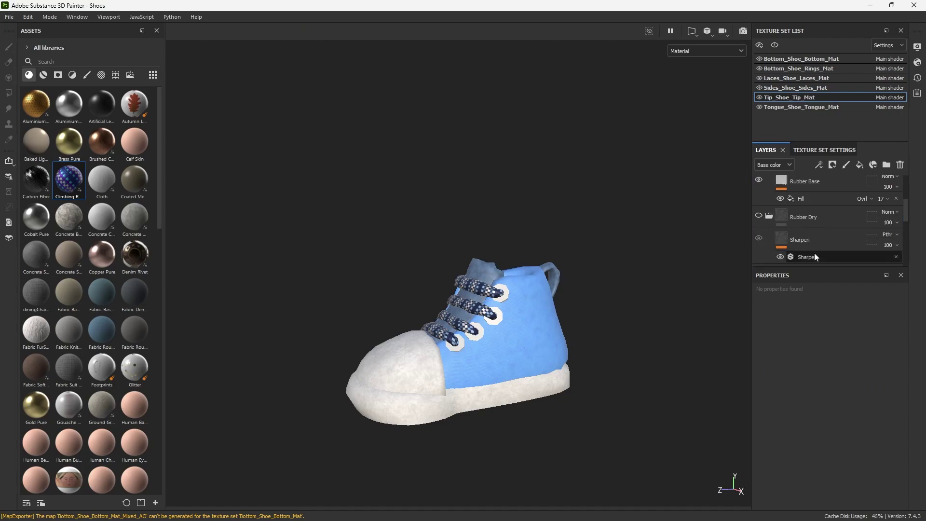
{"action": "scroll", "coordinate": [791, 231], "scroll_direction": "down", "scroll_amount": 2}
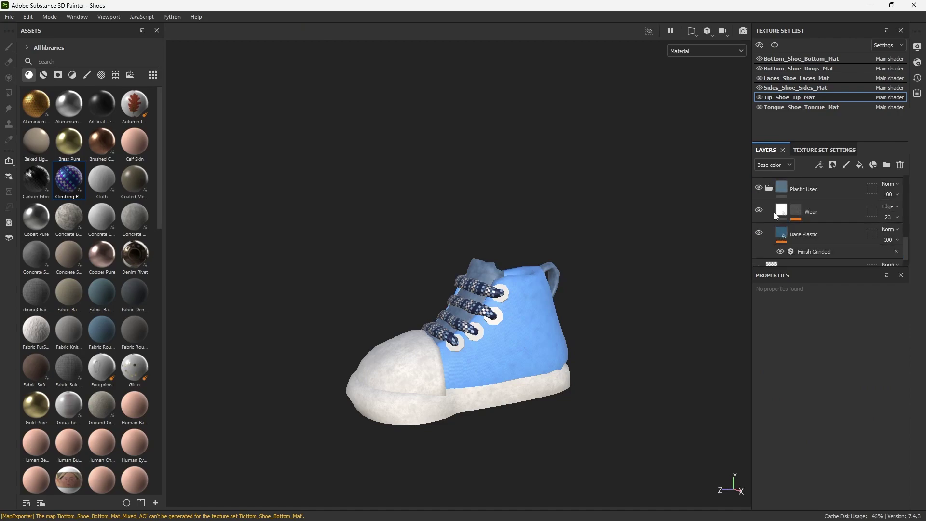
{"action": "left_click", "coordinate": [759, 189]}
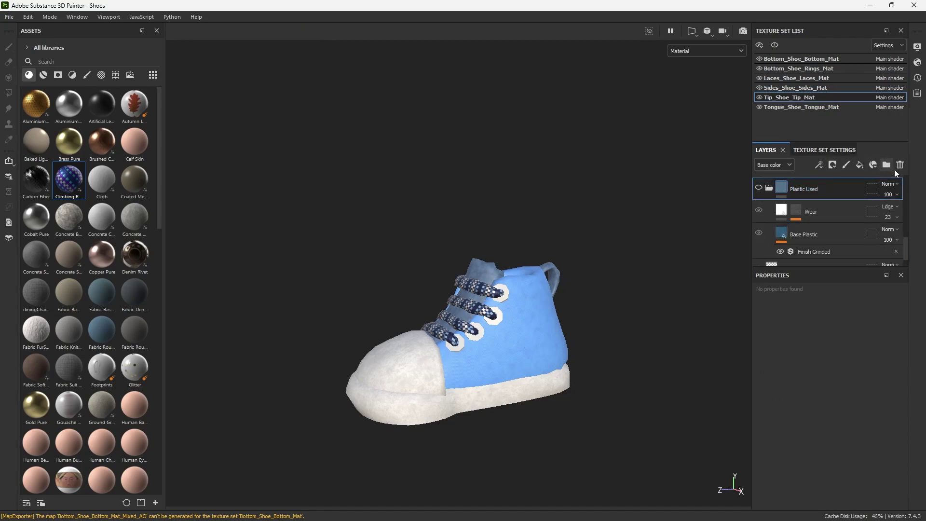
{"action": "left_click", "coordinate": [846, 164]}
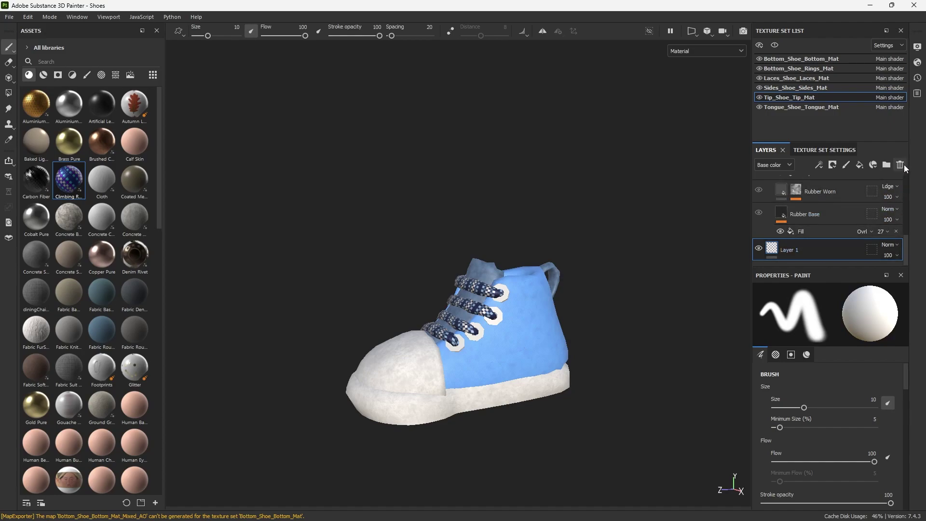
Step: Hide and delete the extra Rubber Dry group, keeping the remaining one
{"action": "scroll", "coordinate": [817, 233], "scroll_direction": "up", "scroll_amount": 2}
{"action": "left_click", "coordinate": [759, 186]}
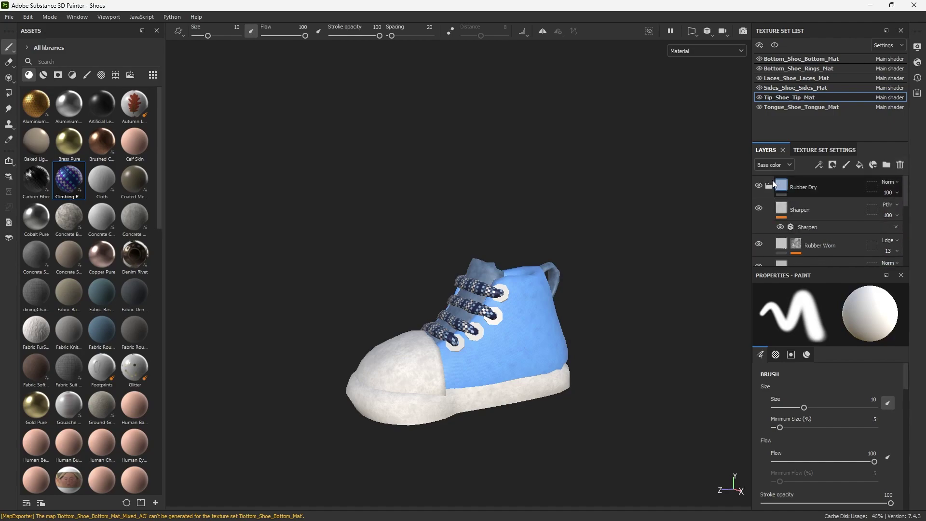
{"action": "scroll", "coordinate": [791, 202], "scroll_direction": "up", "scroll_amount": 1}
{"action": "left_click", "coordinate": [813, 205]}
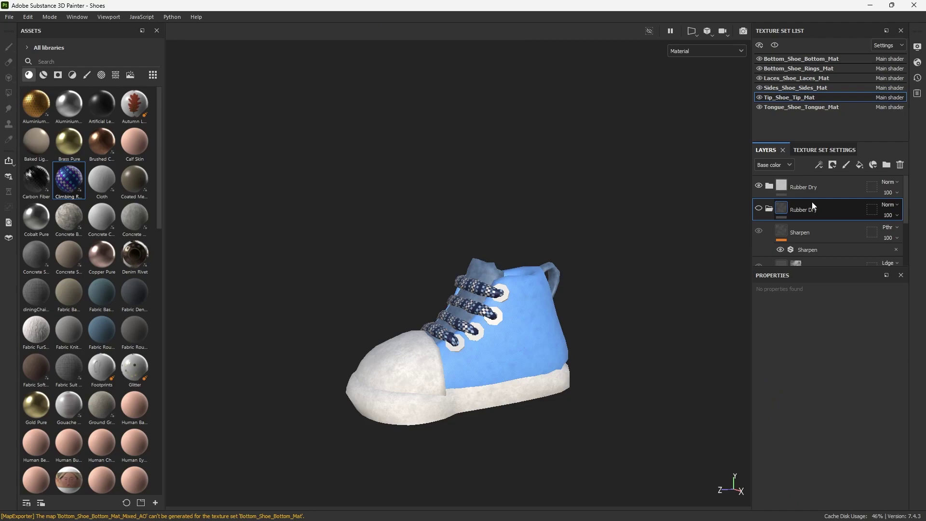
{"action": "left_click", "coordinate": [900, 164]}
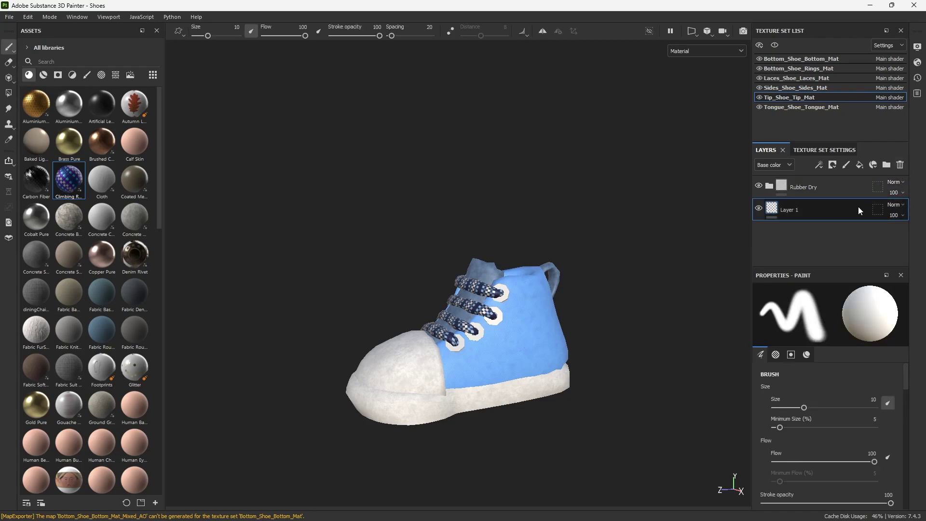
{"action": "left_click", "coordinate": [819, 186]}
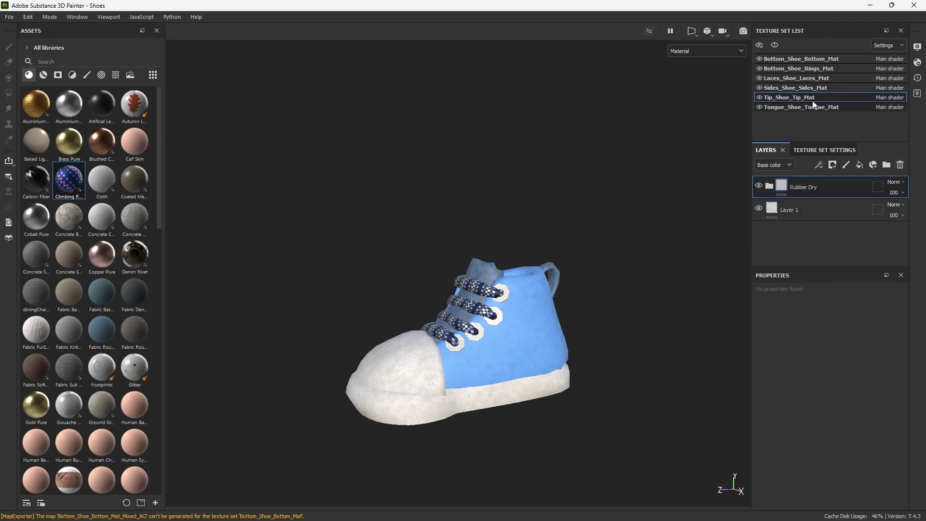
{"action": "left_click", "coordinate": [816, 59]}
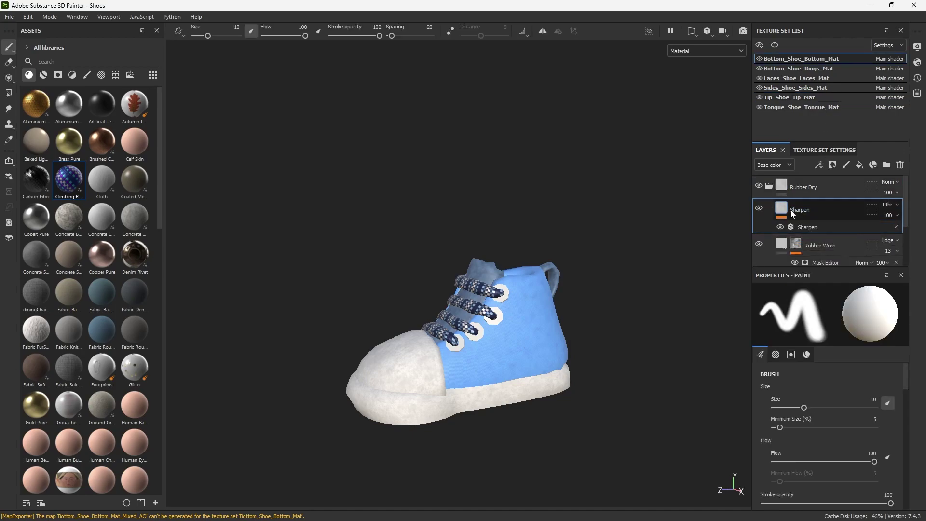
{"action": "left_click", "coordinate": [769, 186]}
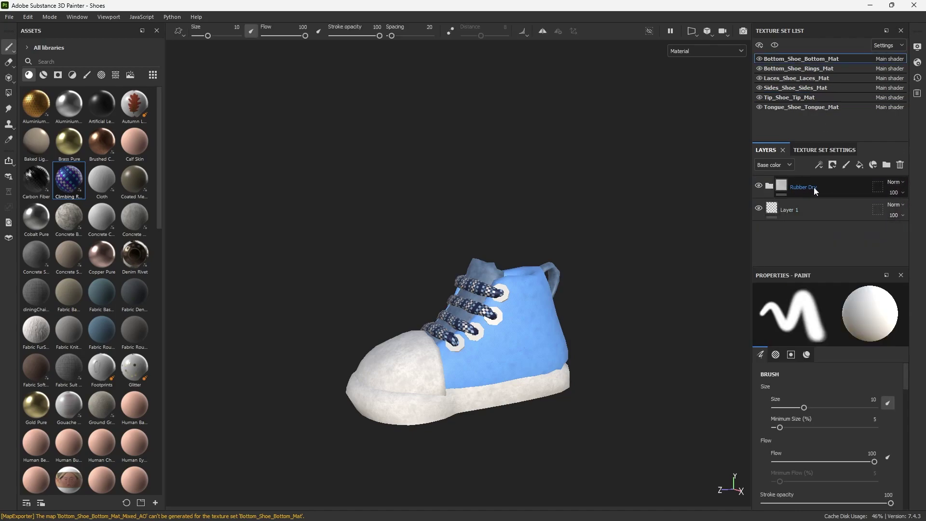
{"action": "left_click", "coordinate": [770, 187]}
{"action": "scroll", "coordinate": [798, 220], "scroll_direction": "down", "scroll_amount": 2}
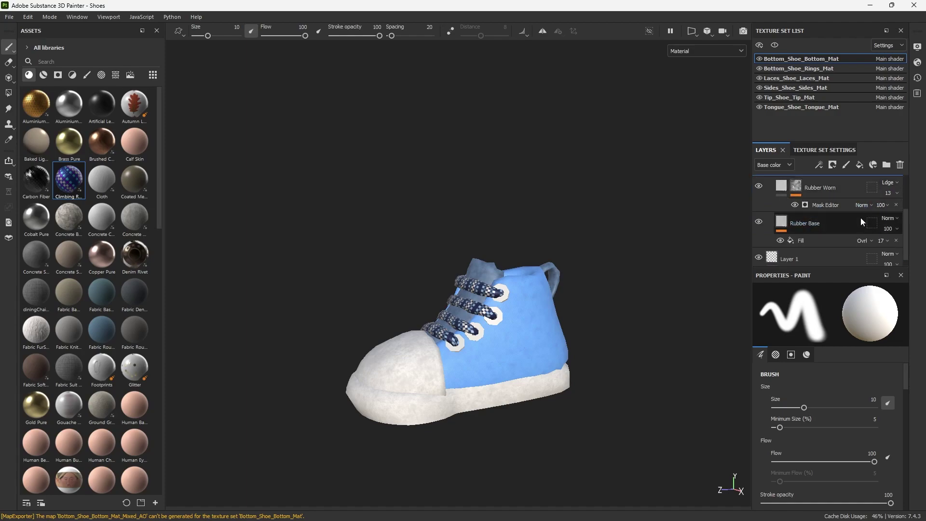
{"action": "scroll", "coordinate": [832, 240], "scroll_direction": "down", "scroll_amount": 1}
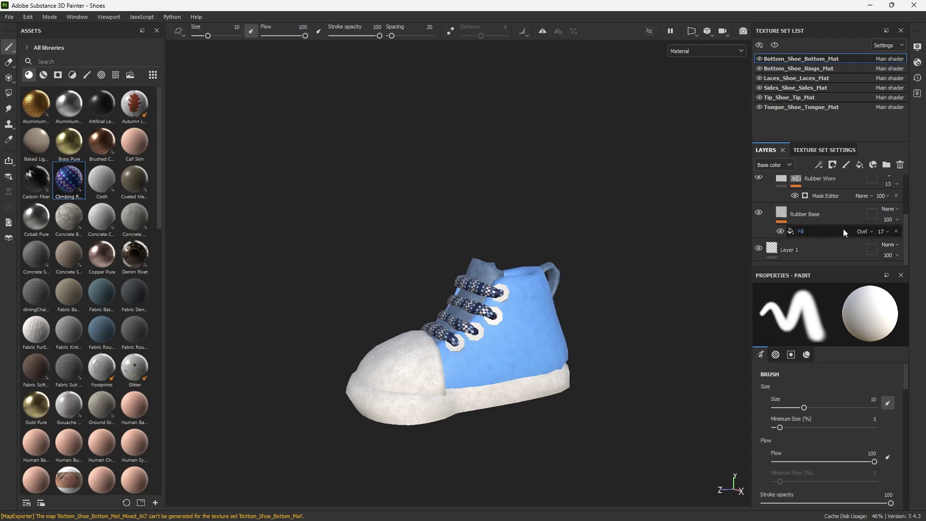
{"action": "scroll", "coordinate": [843, 230], "scroll_direction": "up", "scroll_amount": 3}
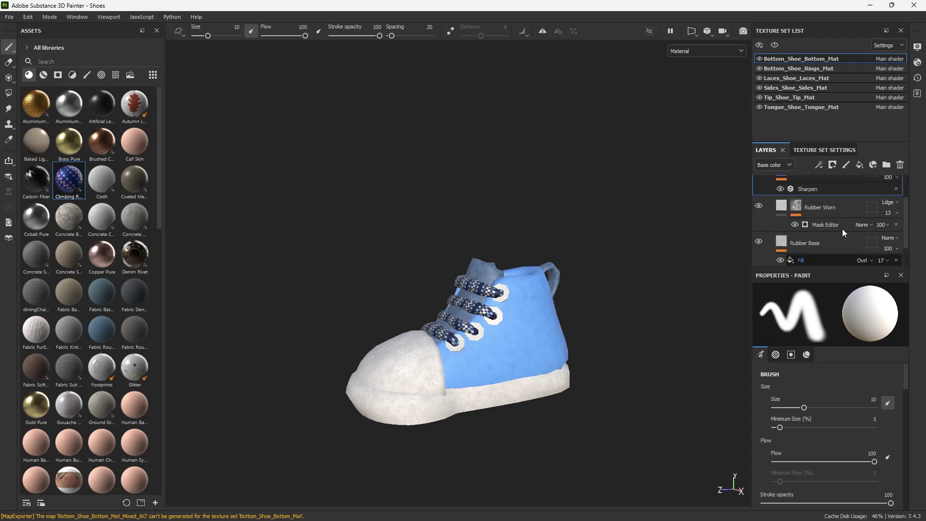
{"action": "left_click", "coordinate": [796, 206]}
{"action": "left_click", "coordinate": [759, 206]}
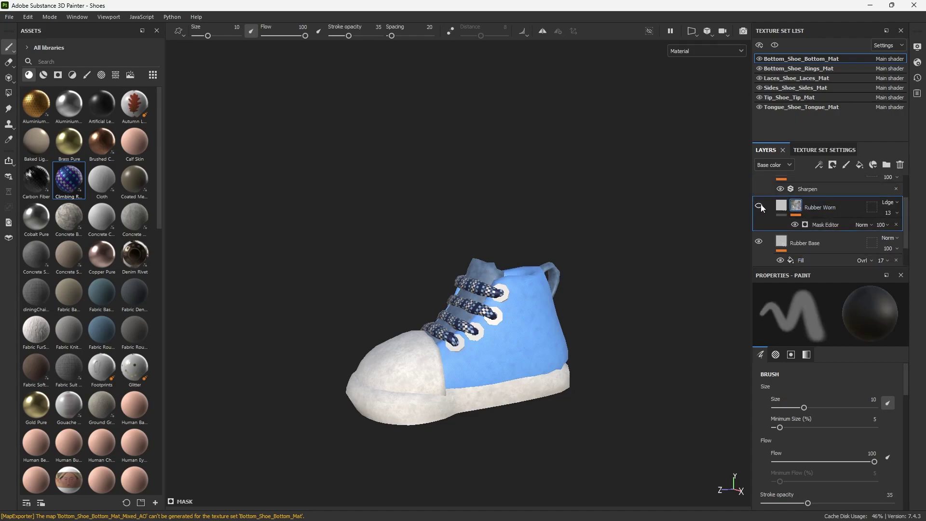
{"action": "left_click", "coordinate": [759, 206]}
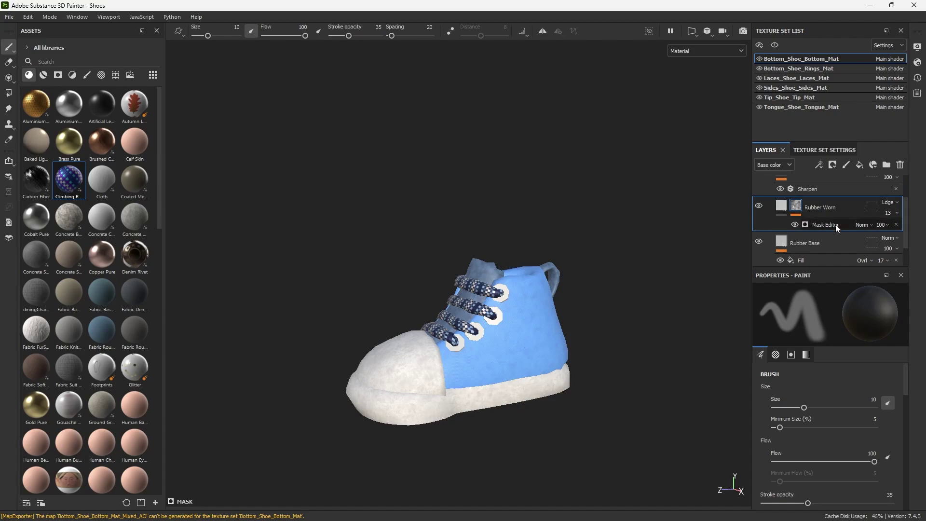
{"action": "left_click", "coordinate": [795, 226]}
{"action": "scroll", "coordinate": [850, 219], "scroll_direction": "up", "scroll_amount": 2}
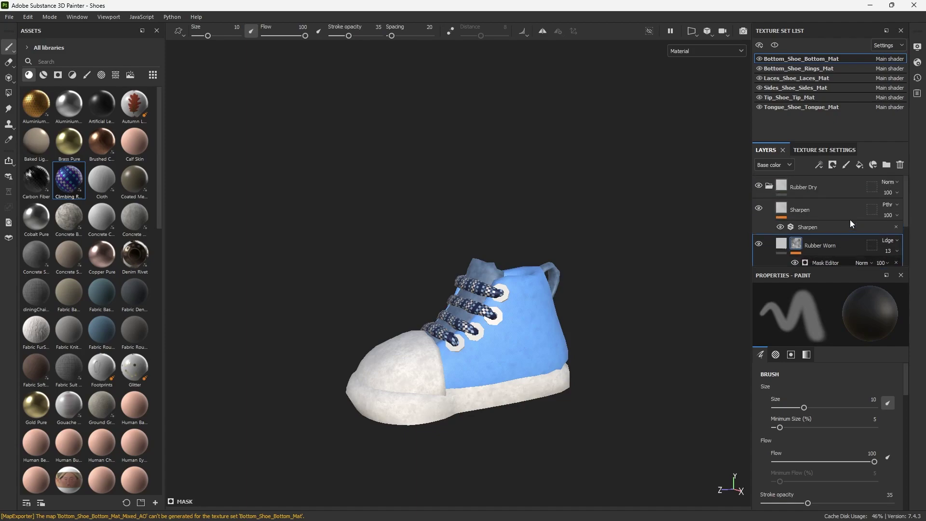
{"action": "left_click", "coordinate": [892, 216]}
{"action": "left_click", "coordinate": [896, 232]}
{"action": "left_click_drag", "start_coordinate": [897, 232], "coordinate": [922, 232]}
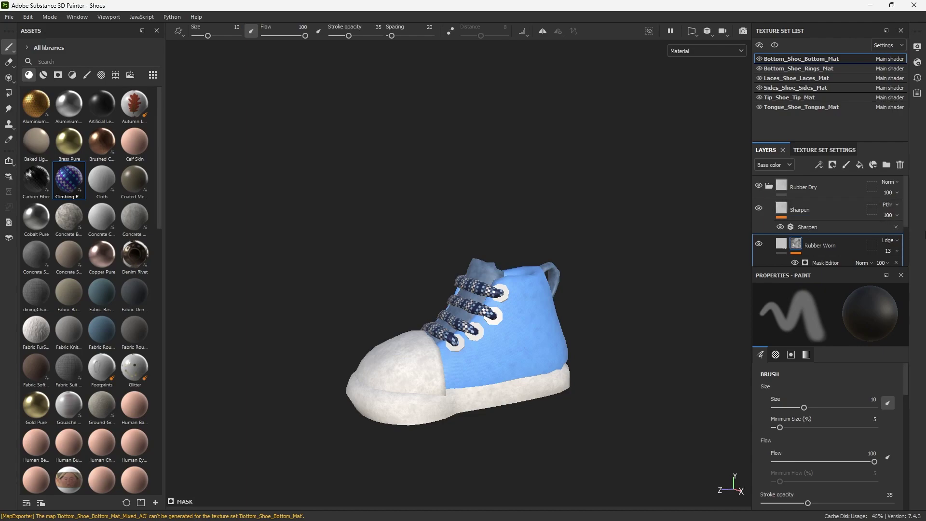
{"action": "scroll", "coordinate": [828, 209], "scroll_direction": "down", "scroll_amount": 2}
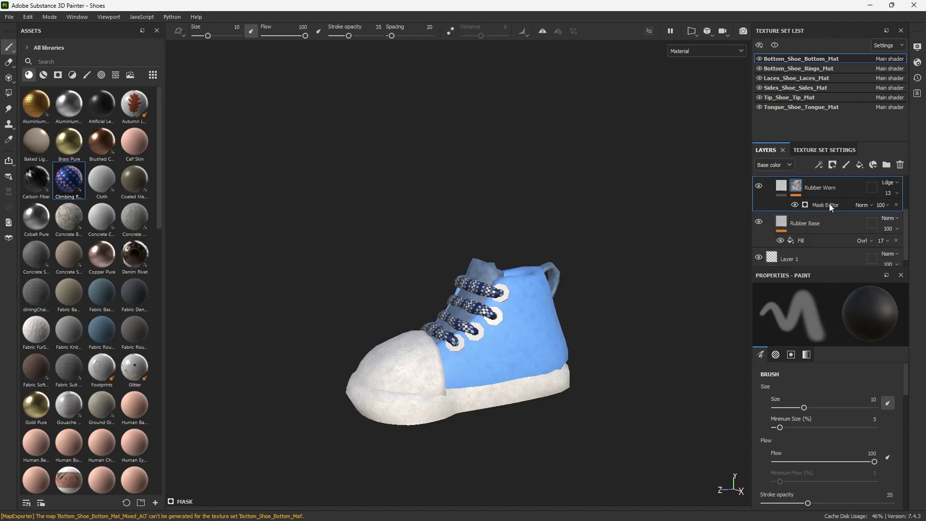
{"action": "scroll", "coordinate": [870, 442], "scroll_direction": "down", "scroll_amount": 6}
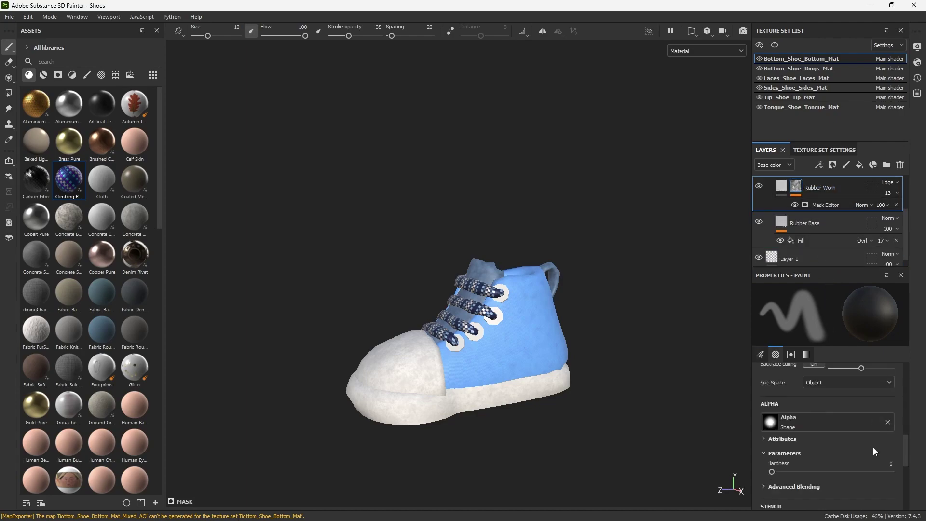
{"action": "scroll", "coordinate": [867, 429], "scroll_direction": "down", "scroll_amount": 2}
{"action": "scroll", "coordinate": [861, 387], "scroll_direction": "up", "scroll_amount": 6}
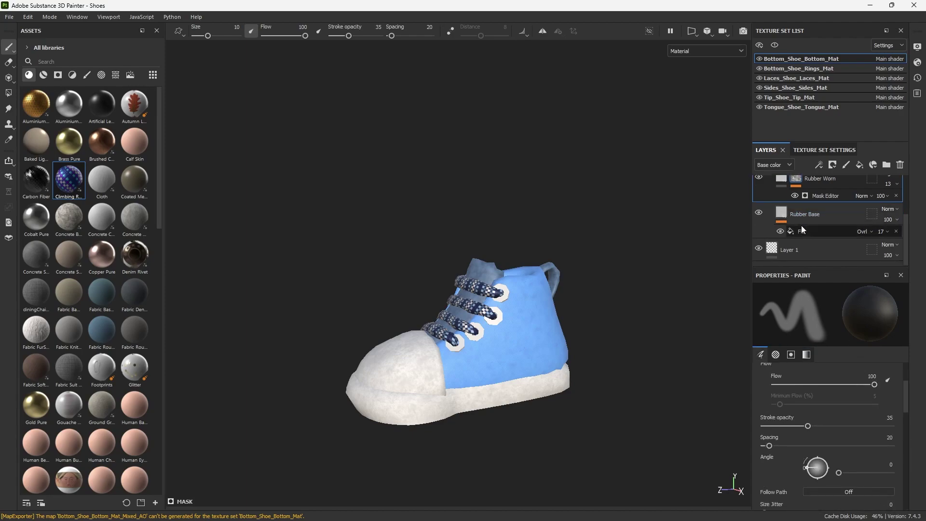
{"action": "scroll", "coordinate": [808, 219], "scroll_direction": "up", "scroll_amount": 2}
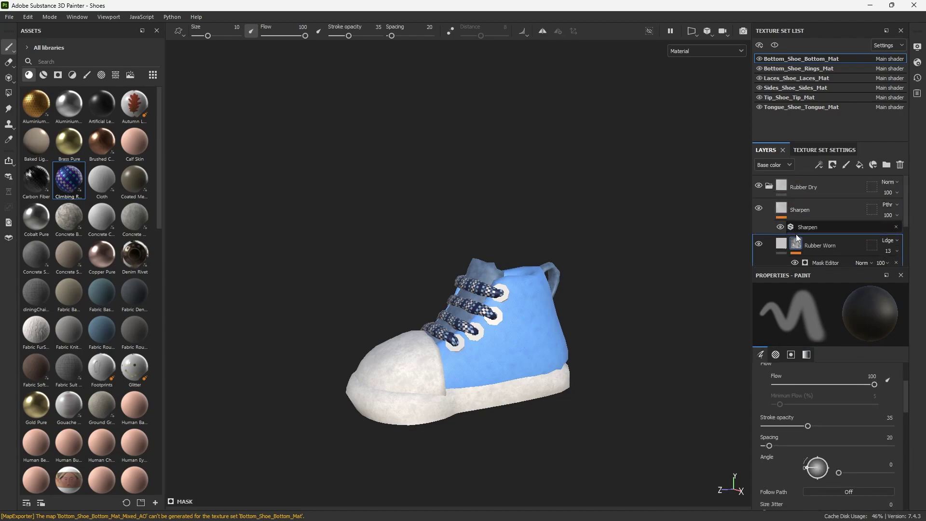
{"action": "scroll", "coordinate": [795, 233], "scroll_direction": "down", "scroll_amount": 2}
{"action": "left_click", "coordinate": [797, 227]}
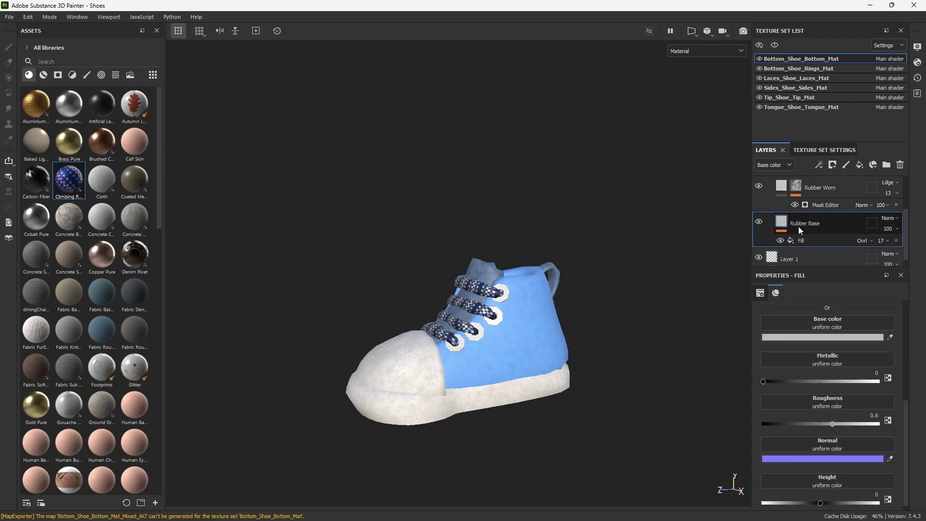
{"action": "scroll", "coordinate": [826, 399], "scroll_direction": "up", "scroll_amount": 5}
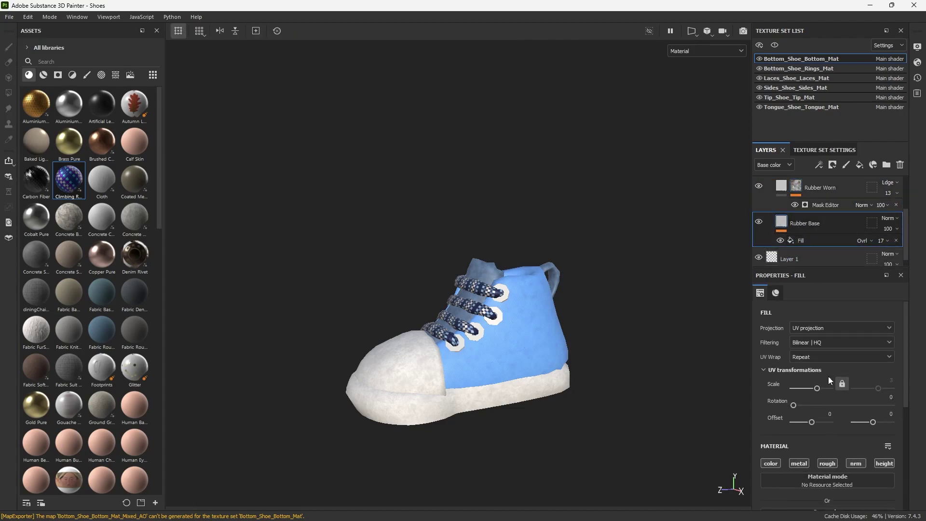
{"action": "left_click", "coordinate": [806, 191]}
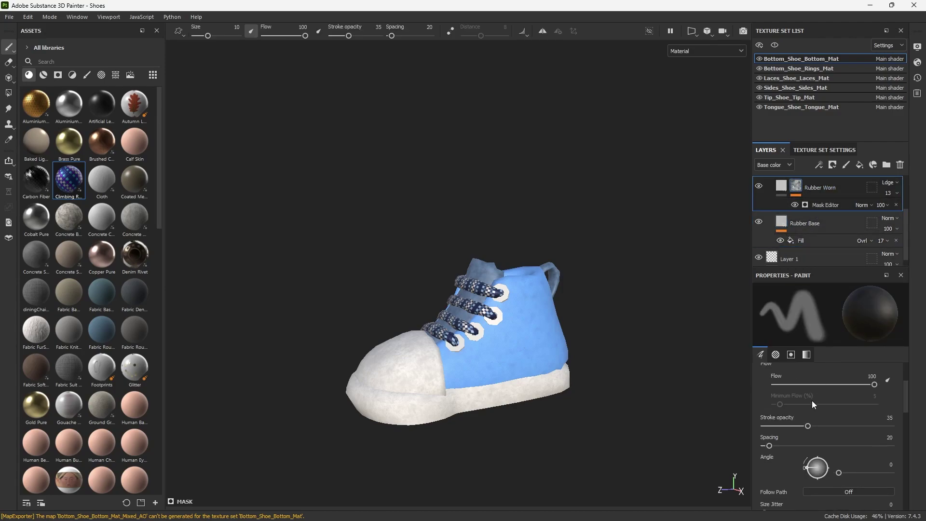
{"action": "scroll", "coordinate": [812, 405], "scroll_direction": "down", "scroll_amount": 10}
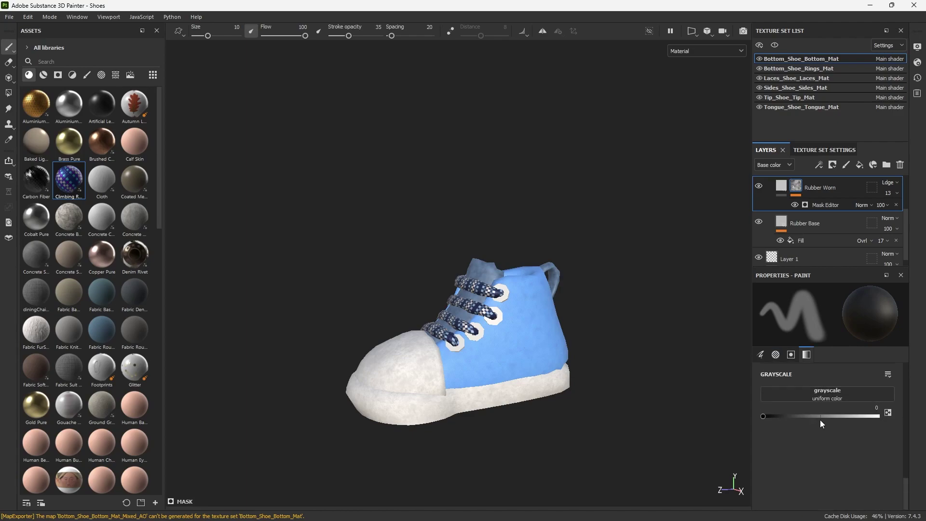
{"action": "scroll", "coordinate": [820, 419], "scroll_direction": "up", "scroll_amount": 5}
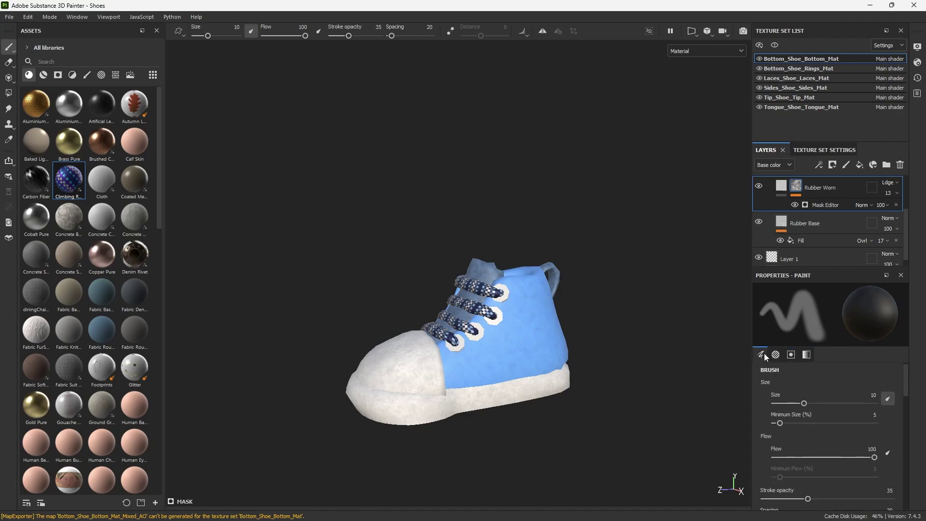
{"action": "scroll", "coordinate": [796, 370], "scroll_direction": "down", "scroll_amount": 3}
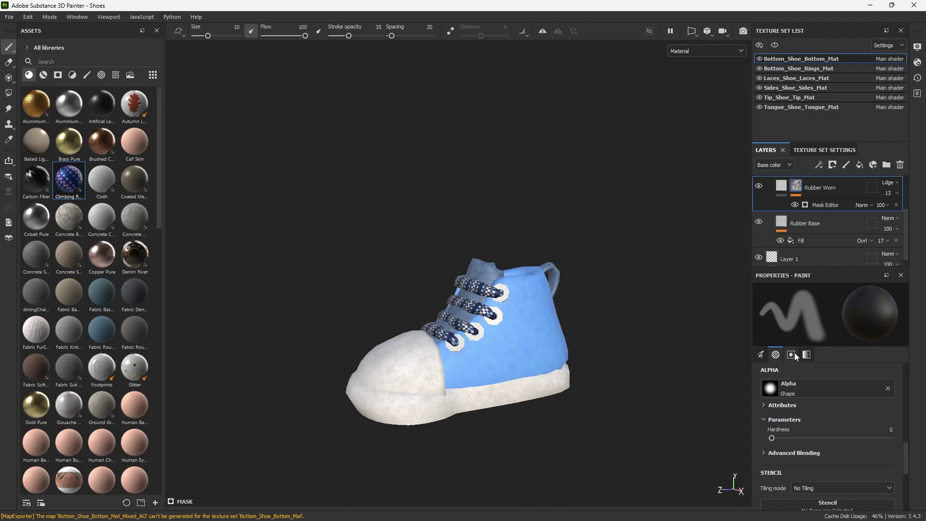
{"action": "left_click", "coordinate": [794, 356]}
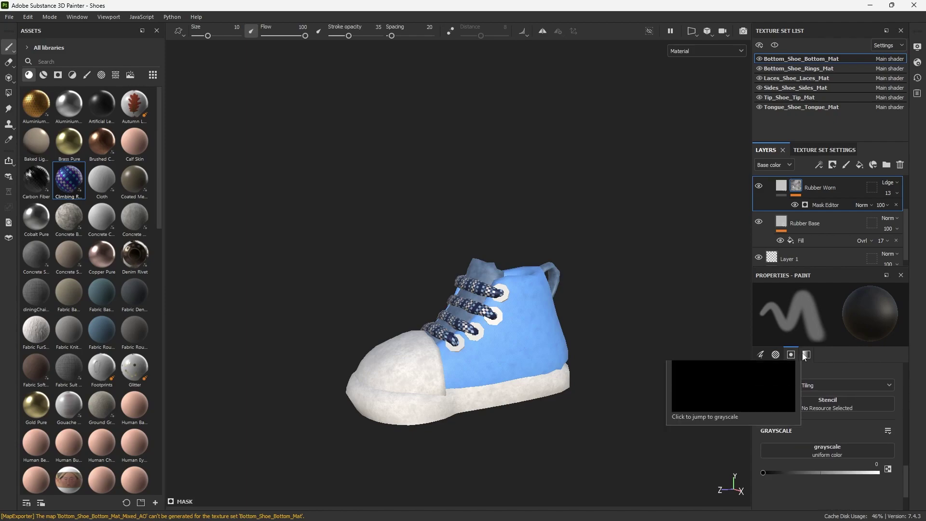
{"action": "scroll", "coordinate": [836, 390], "scroll_direction": "up", "scroll_amount": 5}
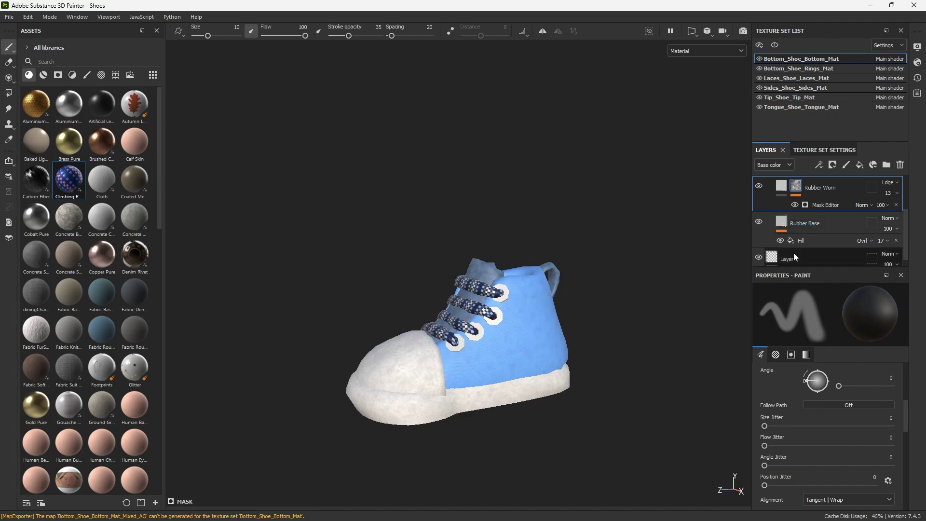
Step: Raise the Rubber Worn fill's roughness to about 0.96 and nudge its metallic value up
{"action": "left_click", "coordinate": [781, 187]}
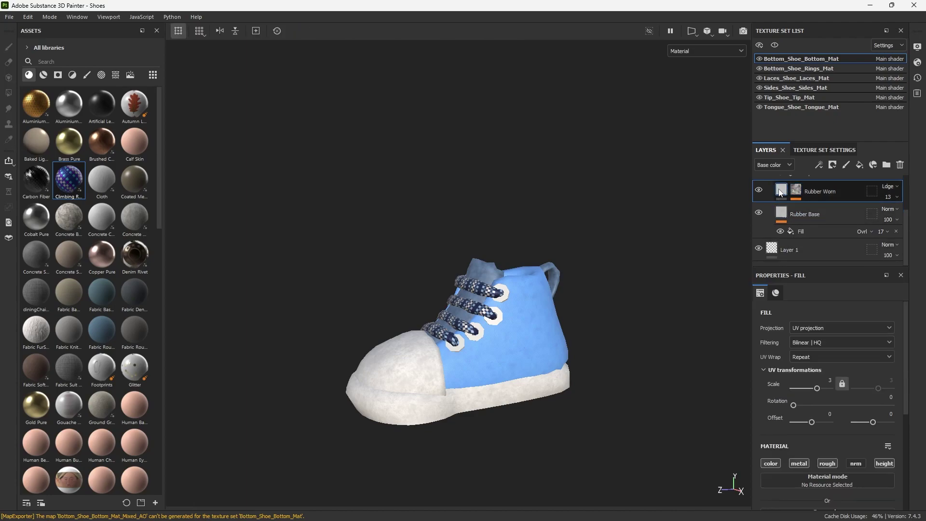
{"action": "scroll", "coordinate": [802, 344], "scroll_direction": "down", "scroll_amount": 5}
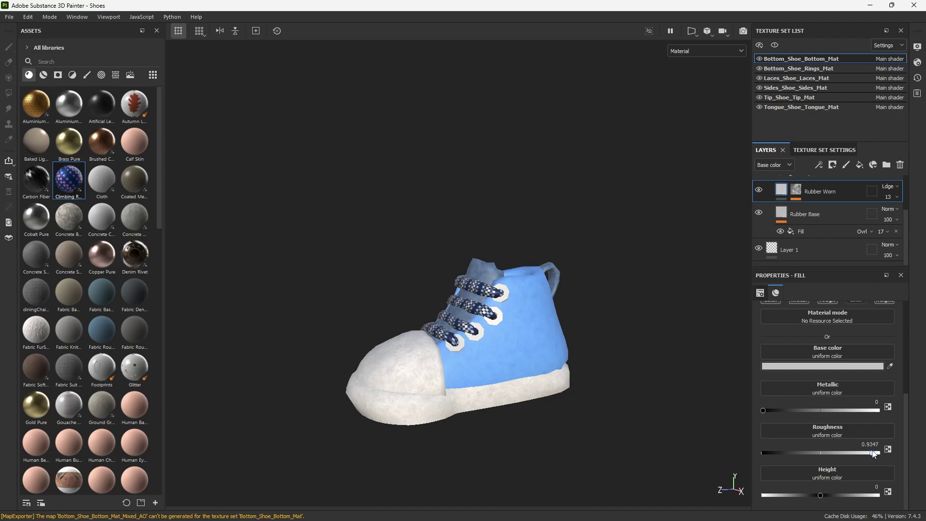
{"action": "left_click_drag", "start_coordinate": [874, 454], "coordinate": [875, 456]}
{"action": "left_click_drag", "start_coordinate": [775, 410], "coordinate": [729, 405]}
{"action": "left_click_drag", "start_coordinate": [874, 453], "coordinate": [878, 456]}
{"action": "scroll", "coordinate": [824, 200], "scroll_direction": "up", "scroll_amount": 2}
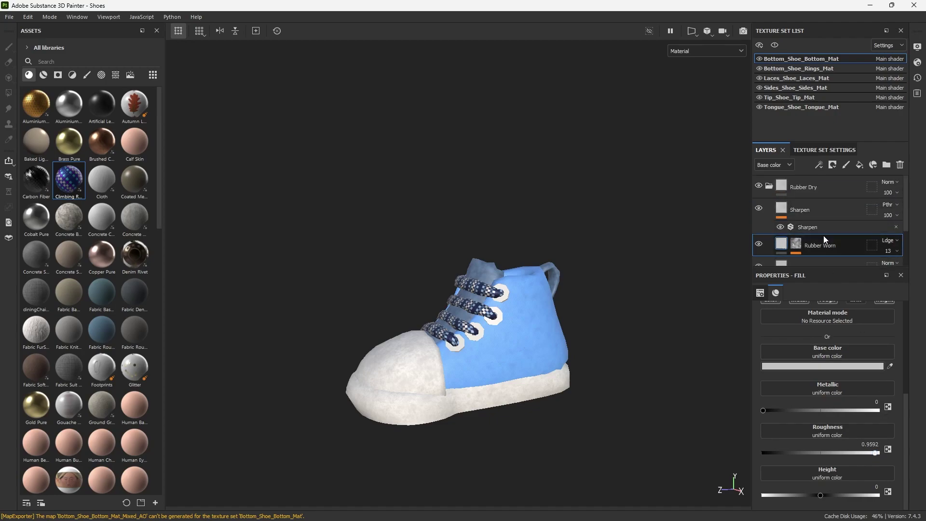
{"action": "scroll", "coordinate": [823, 235], "scroll_direction": "down", "scroll_amount": 2}
Step: Raise the Rubber Base fill's roughness to about 0.93
{"action": "left_click", "coordinate": [823, 221]}
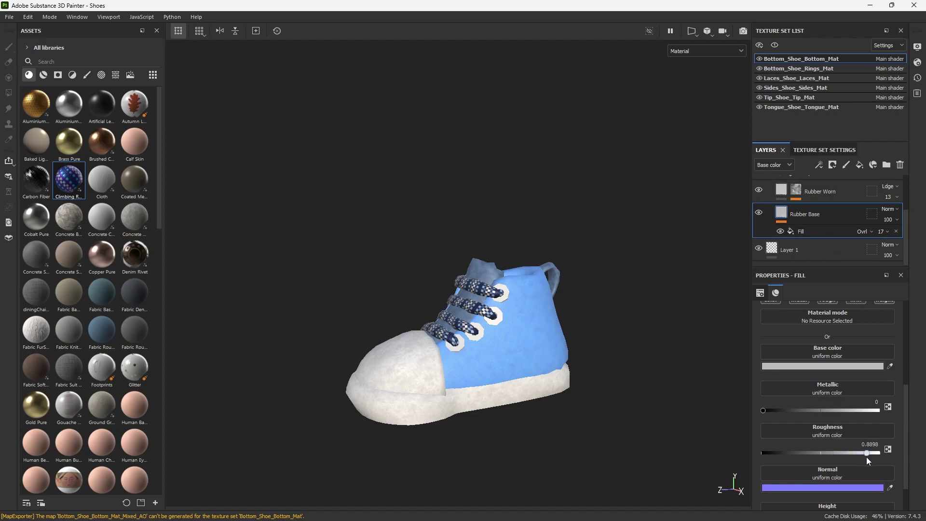
{"action": "left_click_drag", "start_coordinate": [867, 453], "coordinate": [873, 455]}
{"action": "scroll", "coordinate": [866, 407], "scroll_direction": "up", "scroll_amount": 3}
{"action": "scroll", "coordinate": [837, 202], "scroll_direction": "up", "scroll_amount": 2}
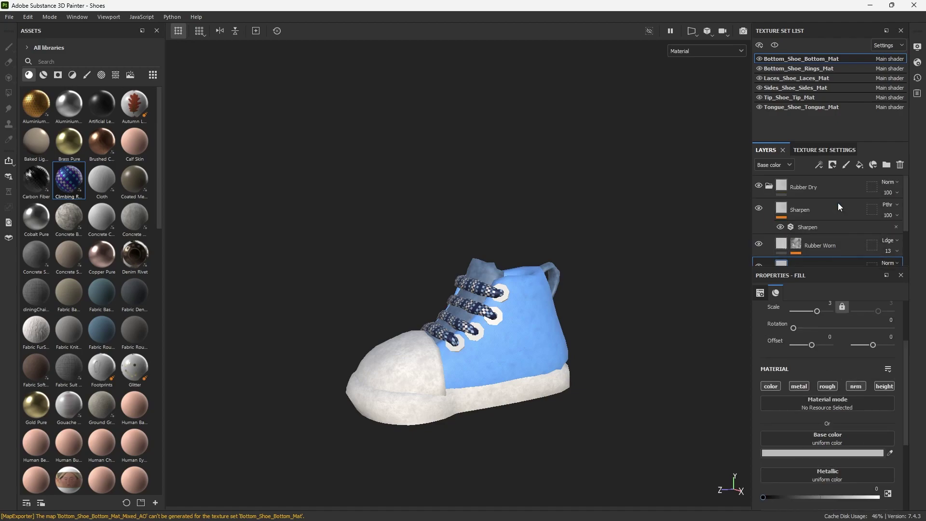
Step: Inspect the sole and Tip_Shoe_Tip_Mat layers, restoring the tip's accidentally deleted Rubber Dry group
{"action": "left_click", "coordinate": [826, 215]}
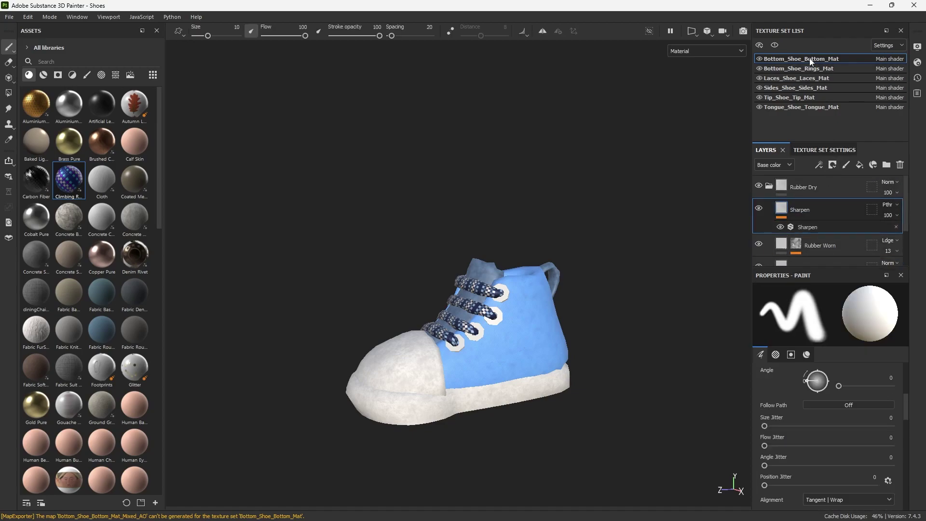
{"action": "left_click", "coordinate": [803, 188]}
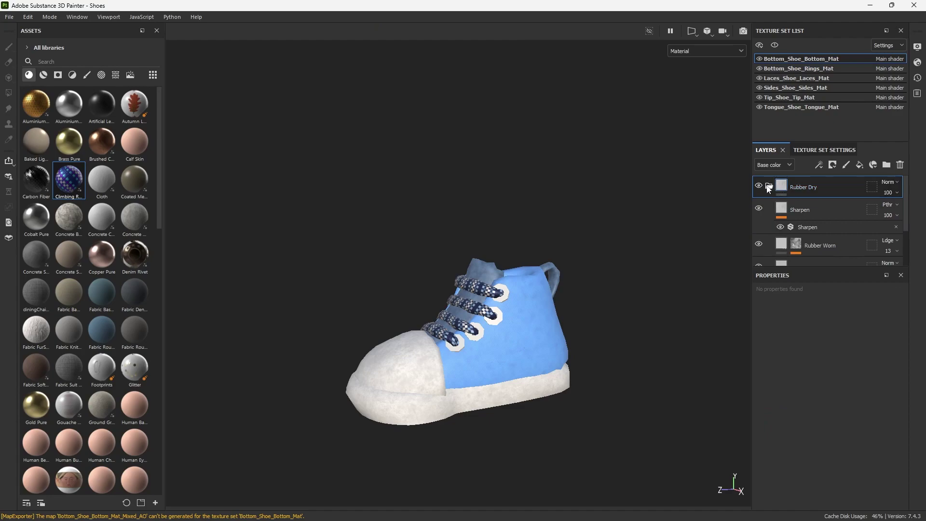
{"action": "left_click", "coordinate": [769, 187]}
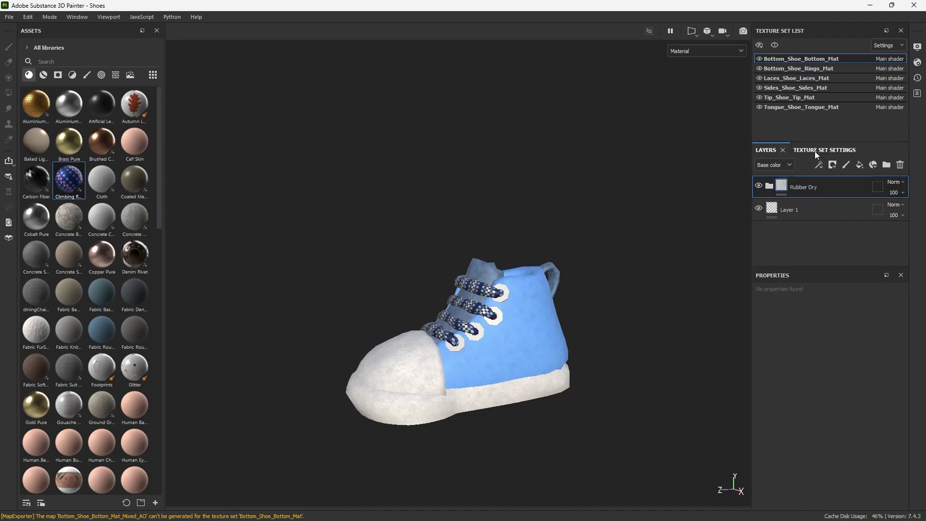
{"action": "left_click", "coordinate": [791, 97]}
{"action": "left_click", "coordinate": [809, 190]}
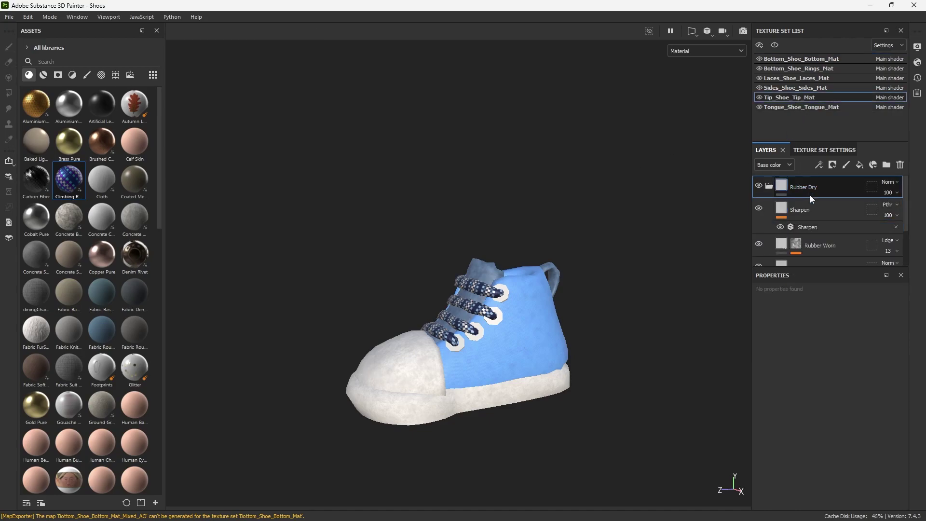
{"action": "key", "text": "ctrl+z"}
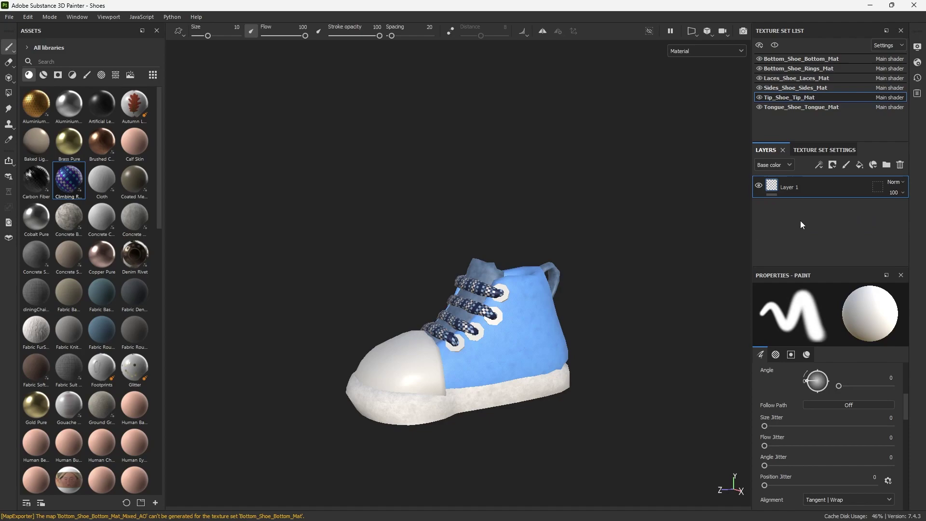
{"action": "key", "text": "ctrl+y"}
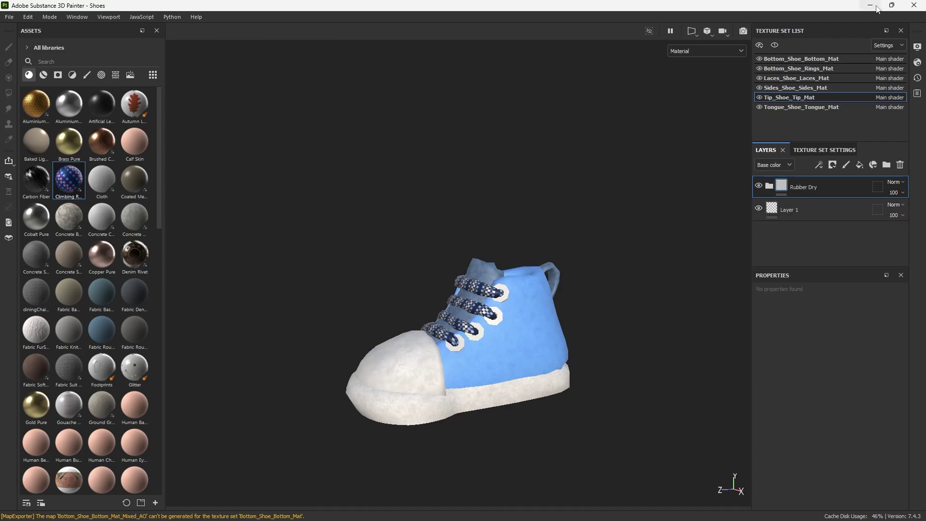
Step: Save the Shoes project and minimize Painter to return to Maya
{"action": "left_click", "coordinate": [9, 17]}
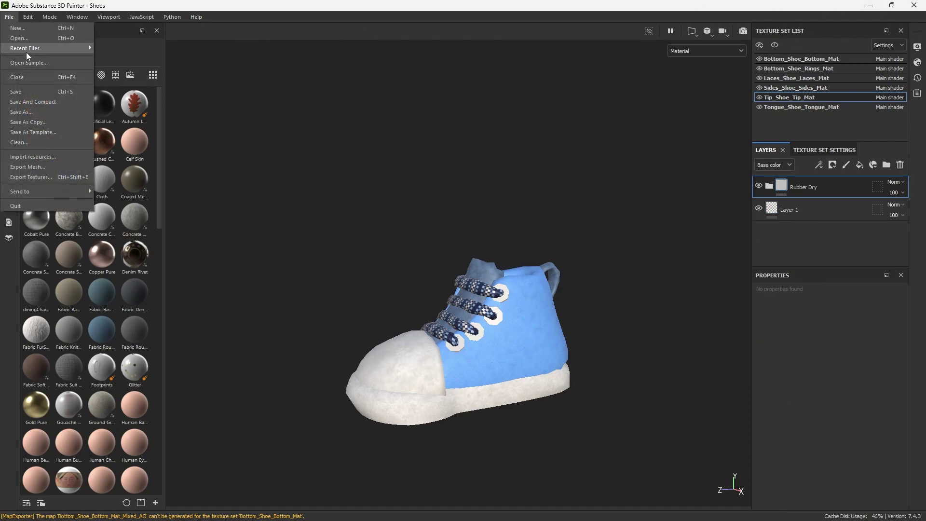
{"action": "left_click", "coordinate": [29, 91]}
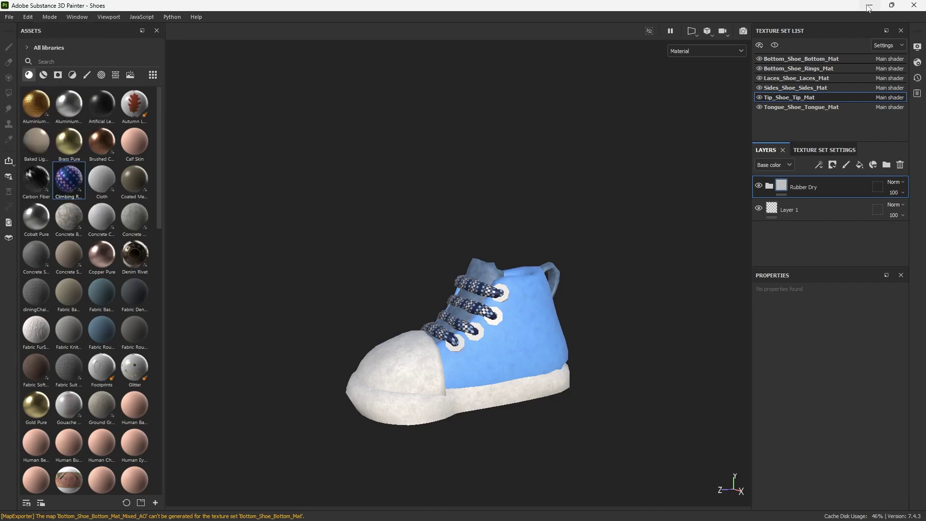
{"action": "left_click", "coordinate": [869, 7]}
{"action": "left_click", "coordinate": [588, 242]}
Step: Open the sole's specular roughness file node and check its Filter Type, leaving it unchanged
{"action": "left_click", "coordinate": [446, 299]}
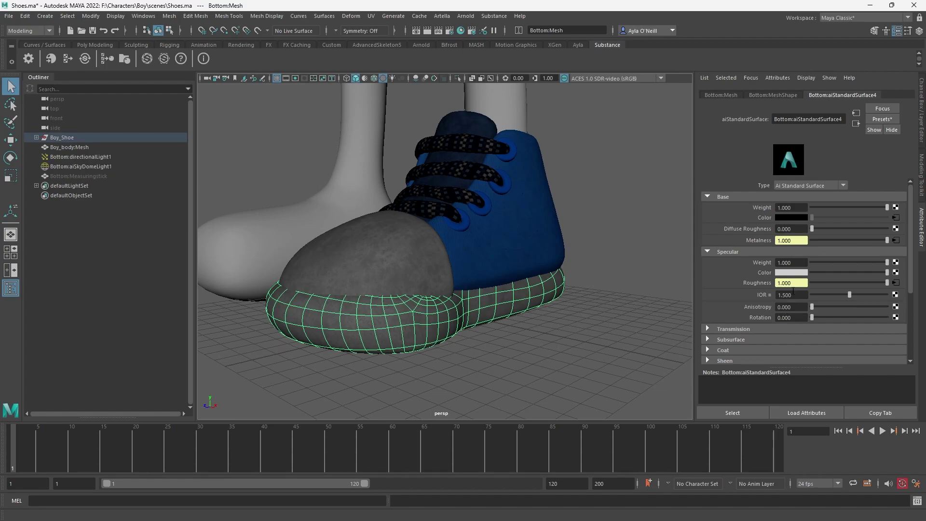
{"action": "scroll", "coordinate": [747, 326], "scroll_direction": "down", "scroll_amount": 3}
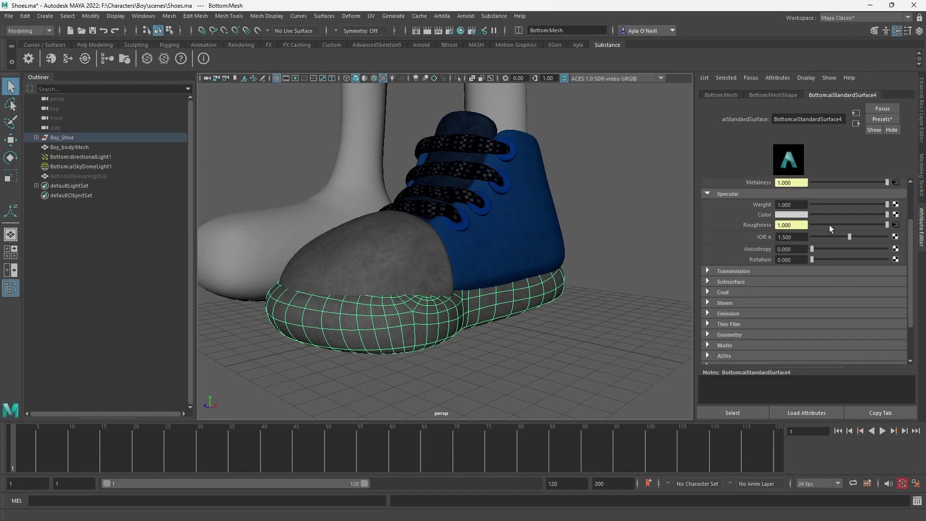
{"action": "left_click", "coordinate": [897, 225]}
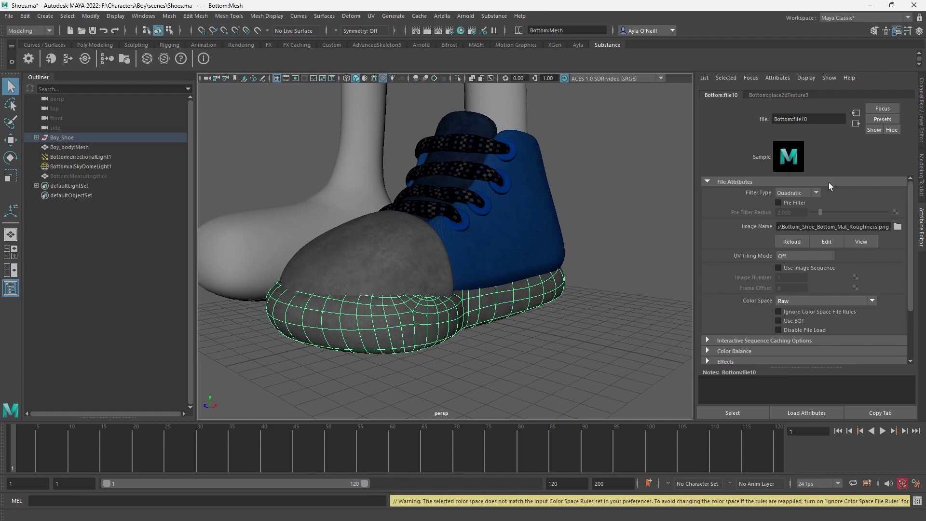
{"action": "left_click", "coordinate": [815, 193]}
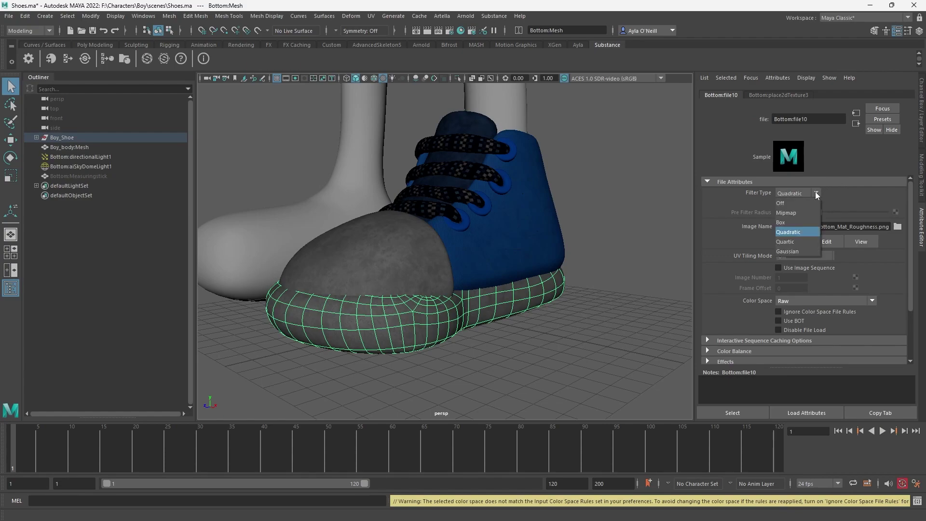
{"action": "left_click", "coordinate": [844, 191]}
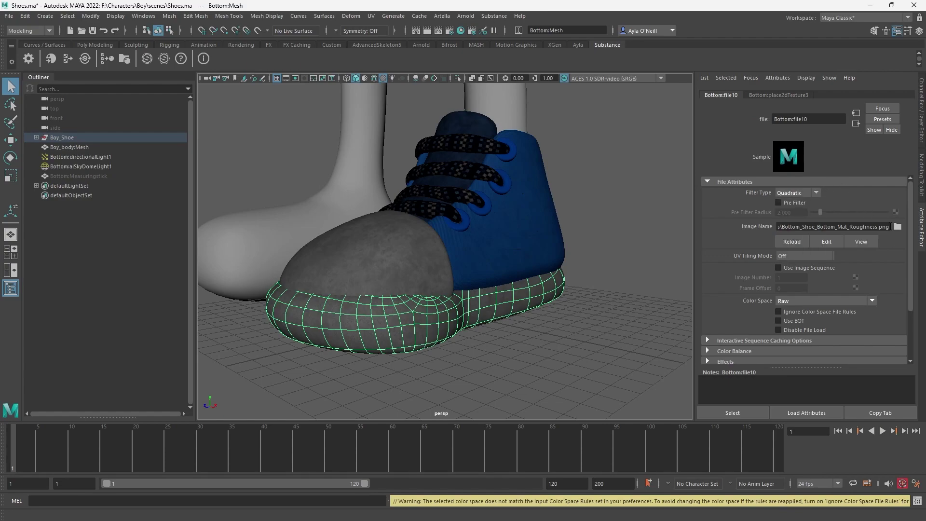
Step: Compare the tip and sole materials, then switch to Substance Painter with Alt+Tab
{"action": "left_click", "coordinate": [600, 321]}
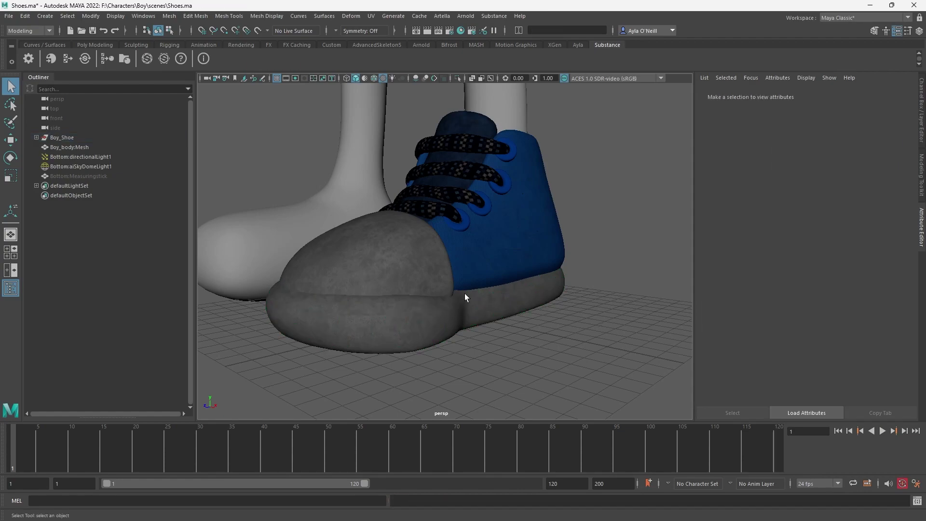
{"action": "left_click", "coordinate": [439, 293]}
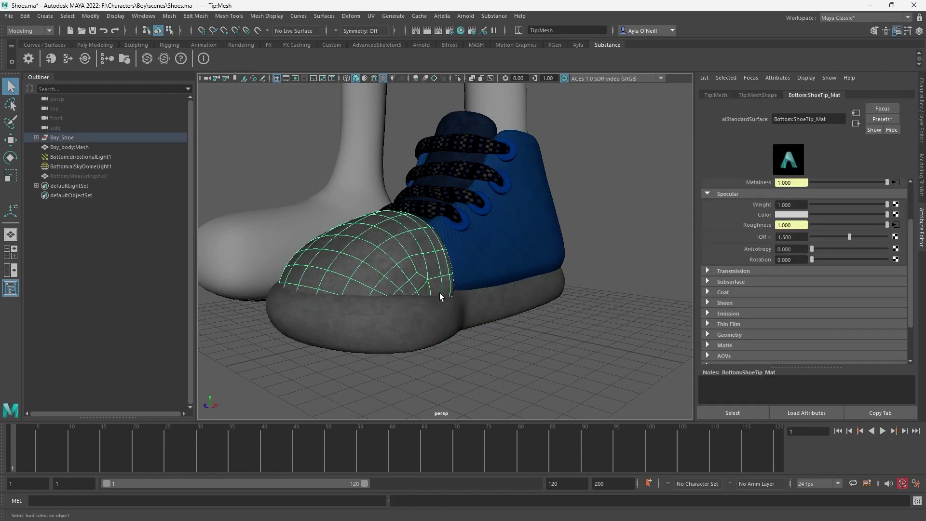
{"action": "left_click", "coordinate": [339, 307]}
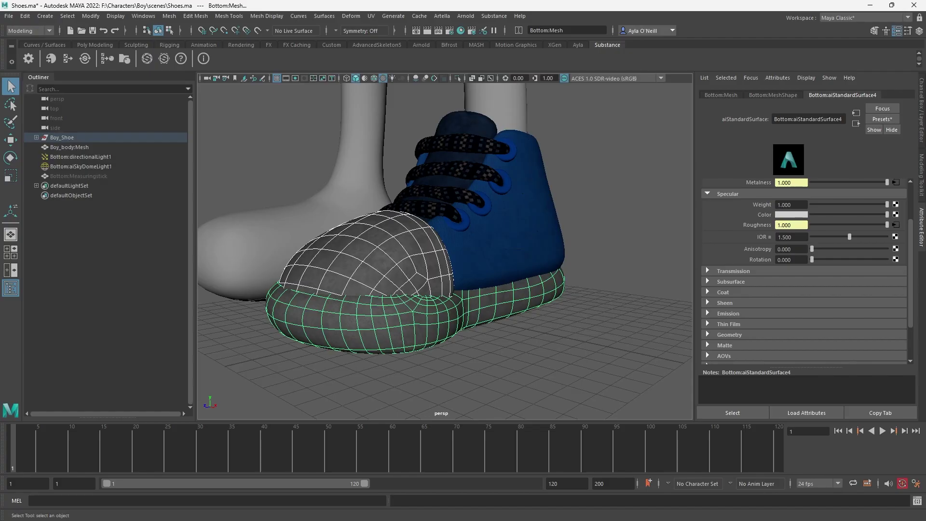
{"action": "key", "text": "alt+Tab"}
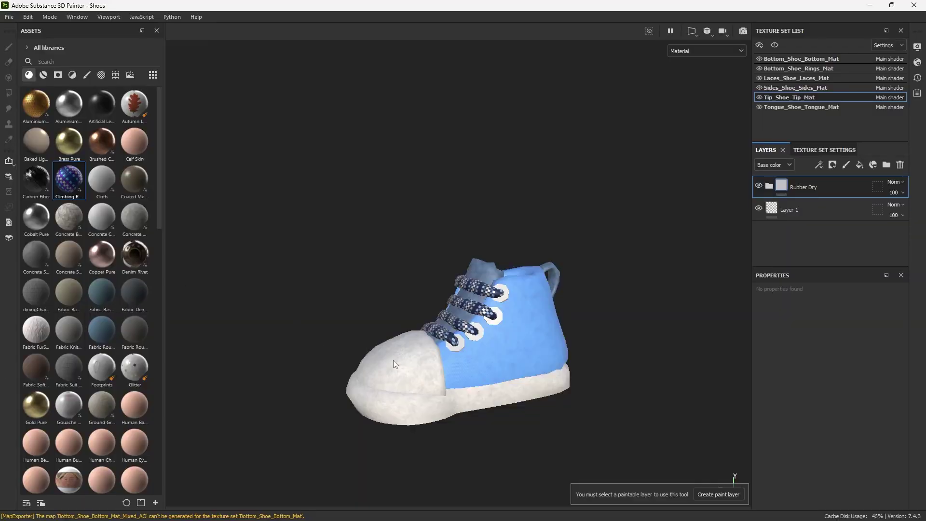
Step: Export 14 textures from only the Bottom and Tip sets, excluding Rings, Sides, Tongue and Laces
{"action": "left_click", "coordinate": [9, 17]}
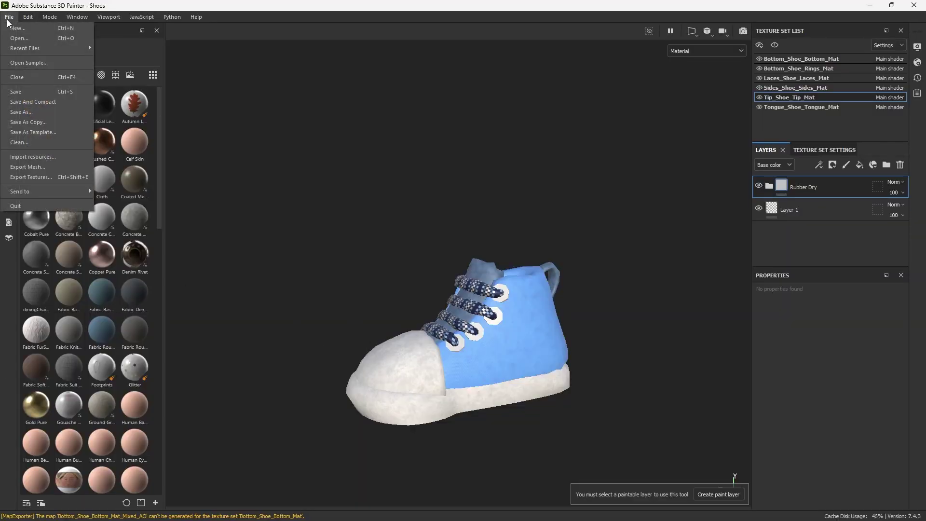
{"action": "left_click", "coordinate": [48, 181]}
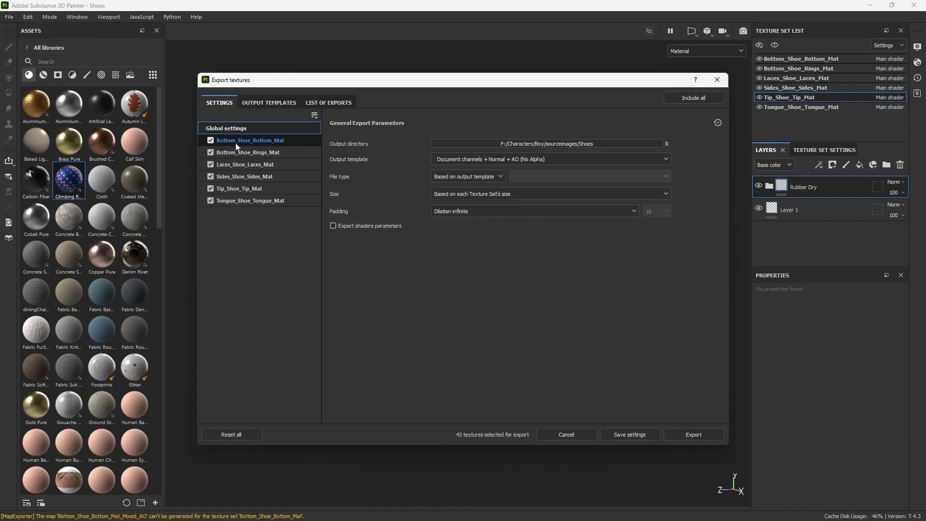
{"action": "left_click", "coordinate": [214, 152]}
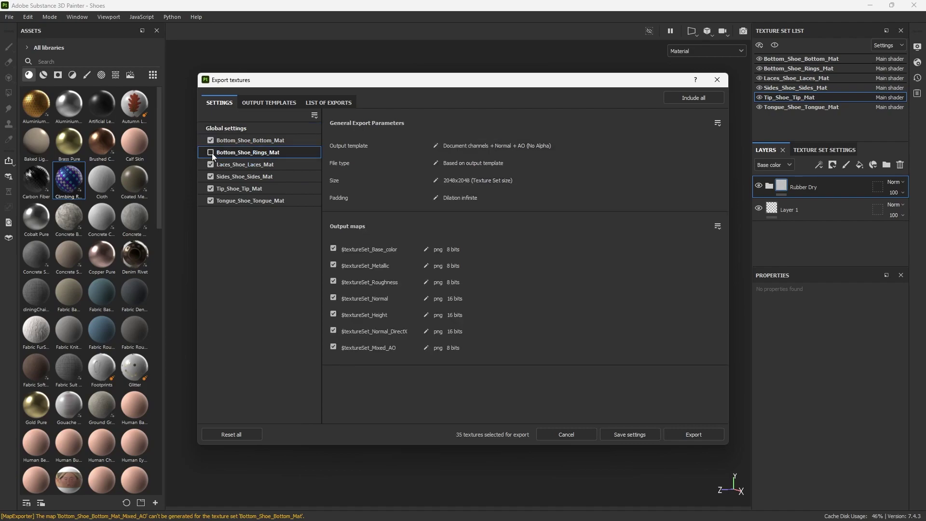
{"action": "left_click", "coordinate": [213, 162]}
{"action": "left_click", "coordinate": [211, 177]}
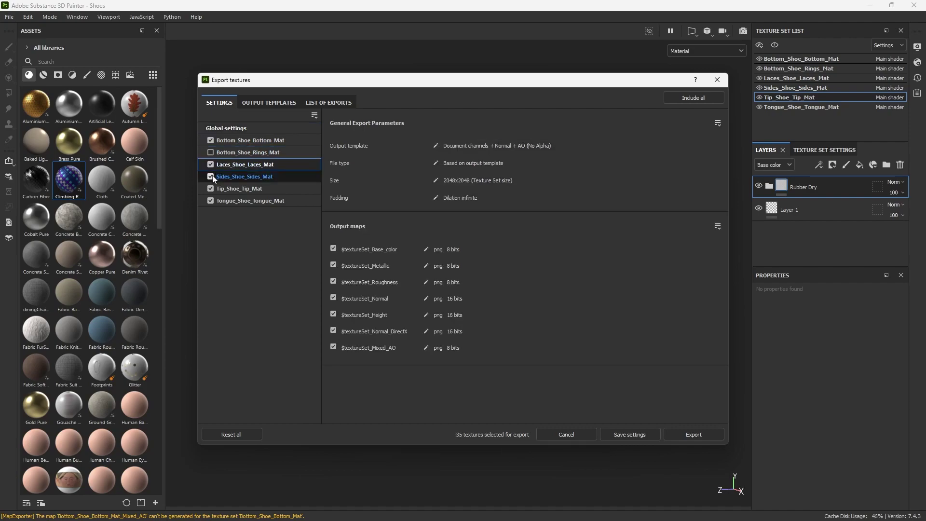
{"action": "left_click", "coordinate": [211, 200]}
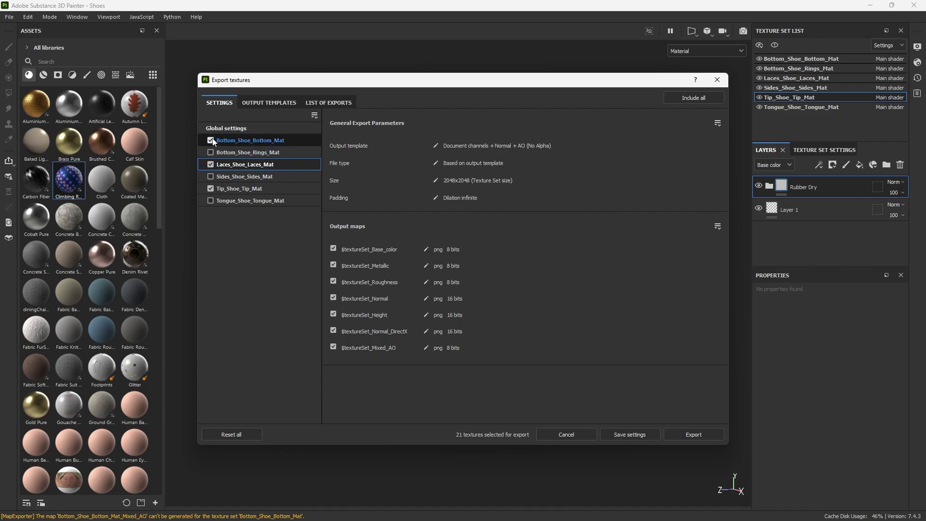
{"action": "left_click", "coordinate": [211, 164]}
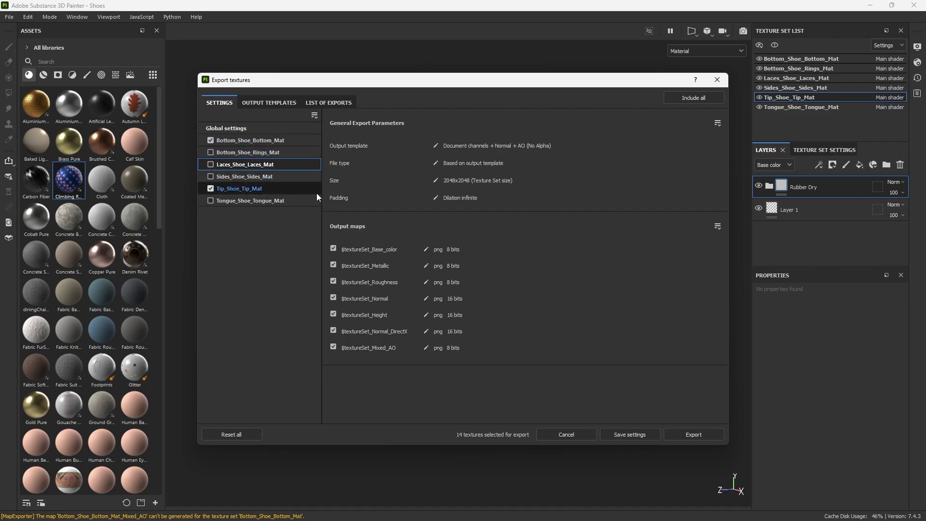
{"action": "left_click", "coordinate": [680, 435]}
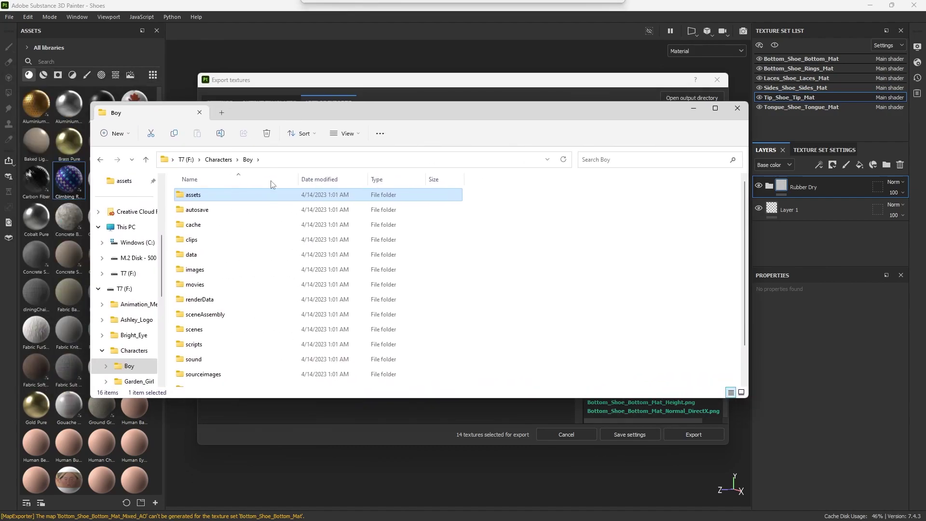
Step: Review the exported textures in the sourceimages\Shoes folder, then return to the export settings
{"action": "scroll", "coordinate": [249, 340], "scroll_direction": "down", "scroll_amount": 1}
{"action": "double_click", "coordinate": [248, 340]}
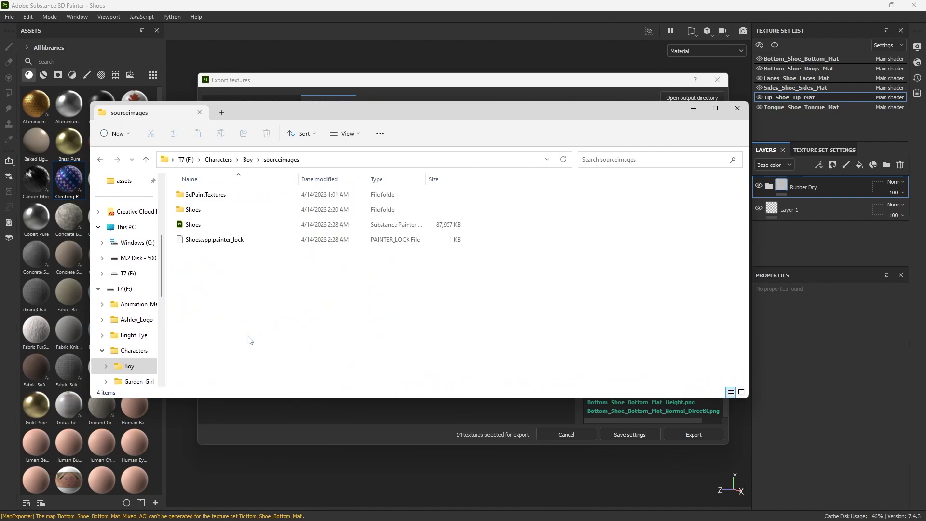
{"action": "double_click", "coordinate": [213, 209]}
{"action": "scroll", "coordinate": [363, 328], "scroll_direction": "down", "scroll_amount": 3}
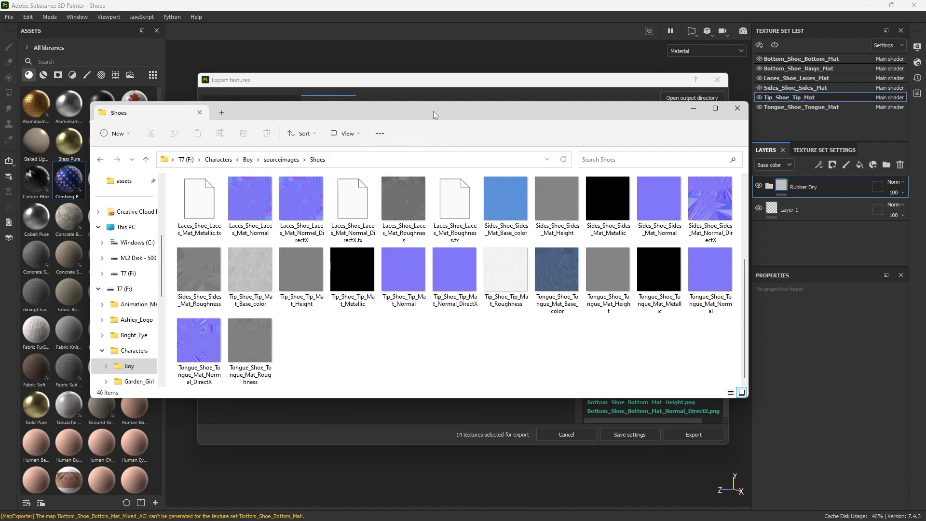
{"action": "left_click_drag", "start_coordinate": [434, 115], "coordinate": [0, 124]}
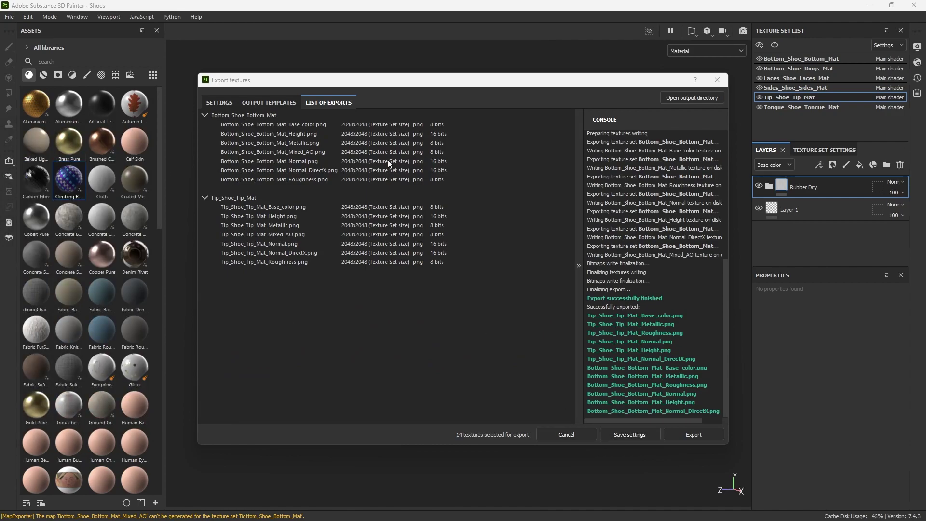
{"action": "left_click", "coordinate": [213, 101]}
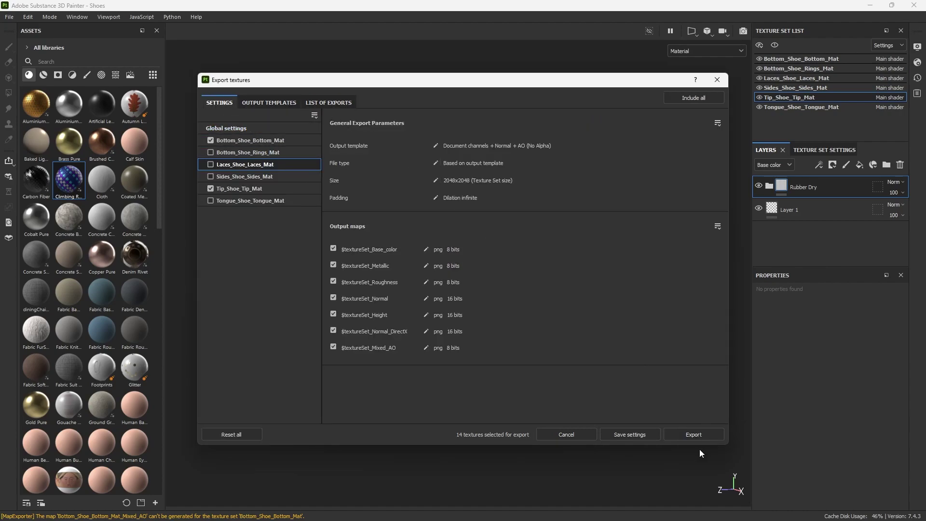
Step: Look through the export window's output templates and file list, then dismiss it
{"action": "left_click", "coordinate": [273, 103]}
{"action": "left_click", "coordinate": [314, 103]}
{"action": "left_click", "coordinate": [277, 104]}
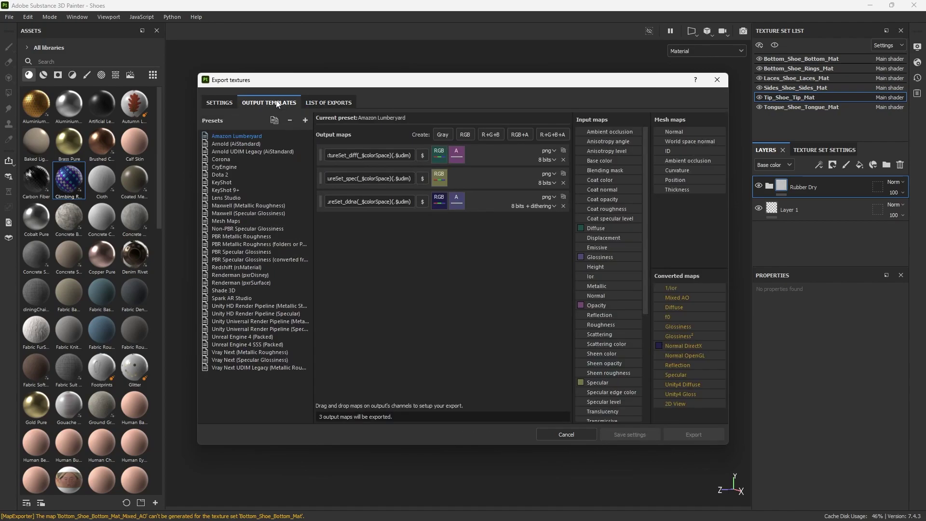
{"action": "left_click", "coordinate": [220, 104]}
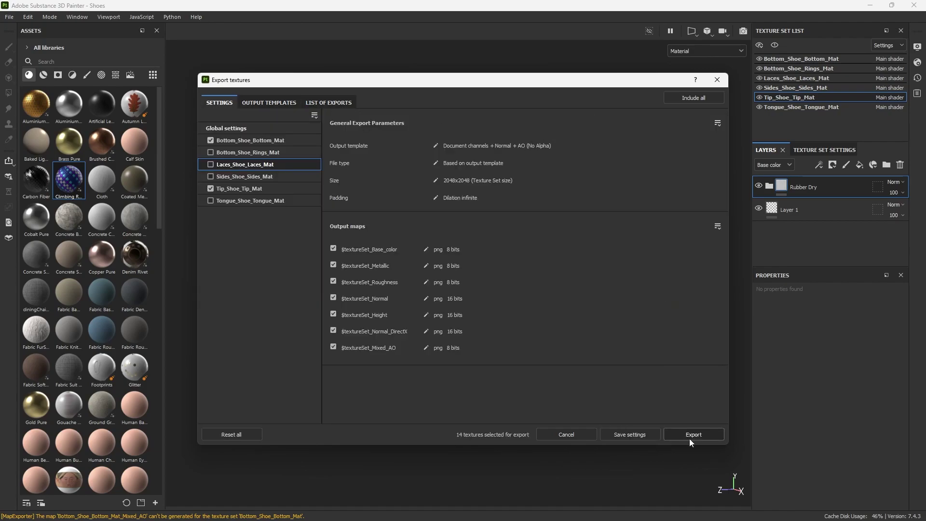
{"action": "left_click", "coordinate": [589, 435]}
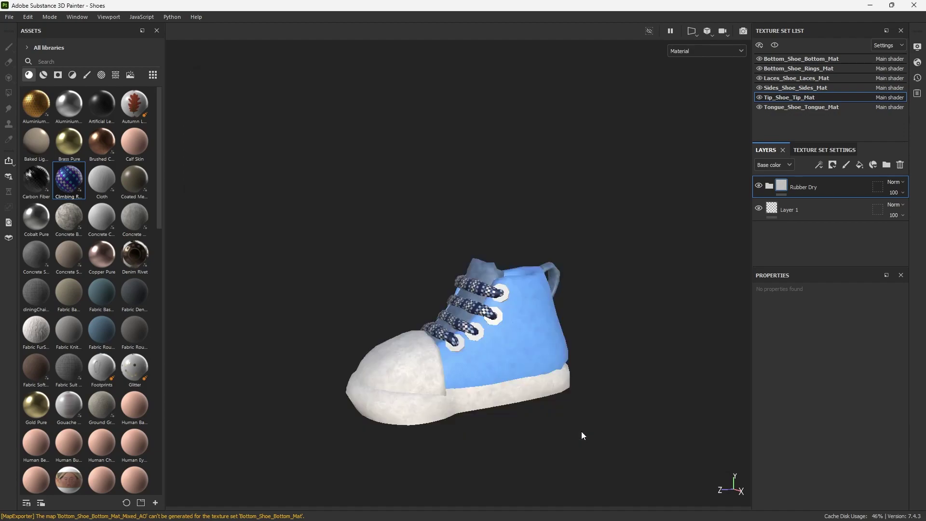
Step: Re-export the 14 Bottom and Tip textures, close the export window, and minimise Painter
{"action": "left_click", "coordinate": [10, 19]}
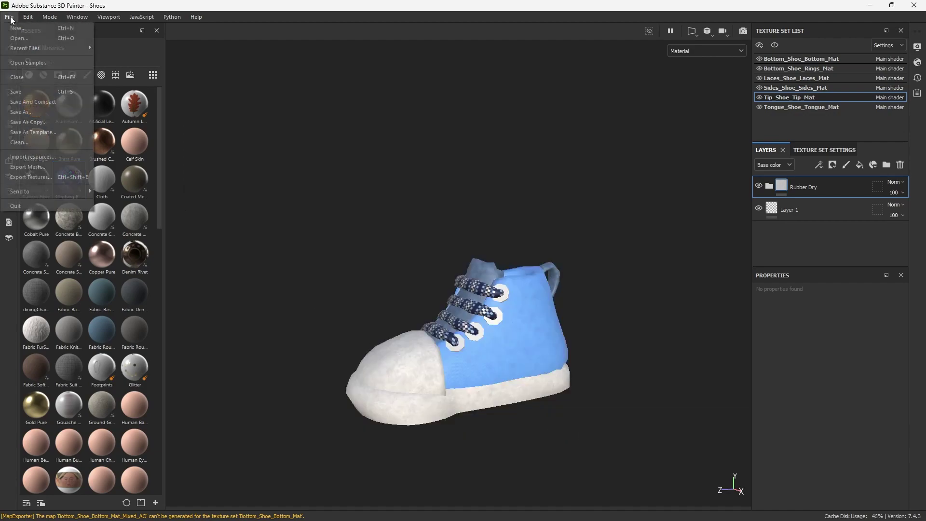
{"action": "left_click", "coordinate": [40, 178]}
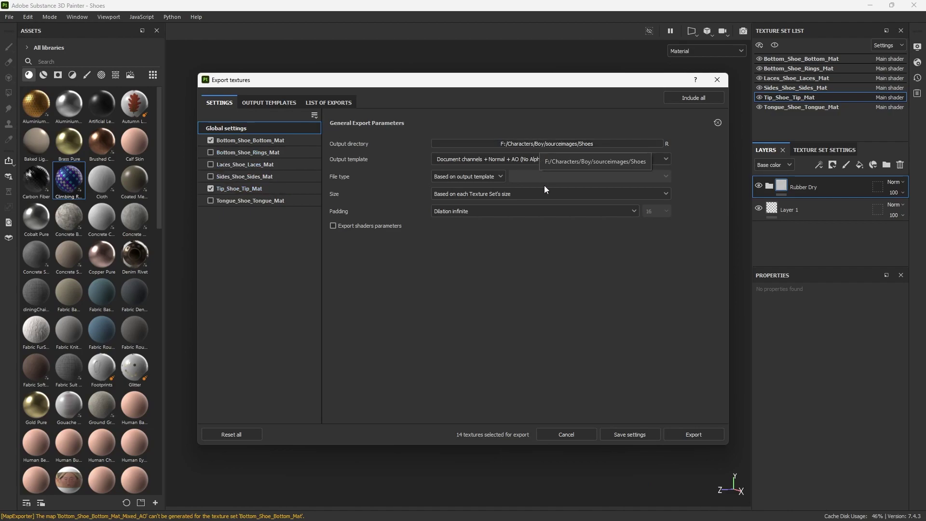
{"action": "left_click", "coordinate": [693, 434]}
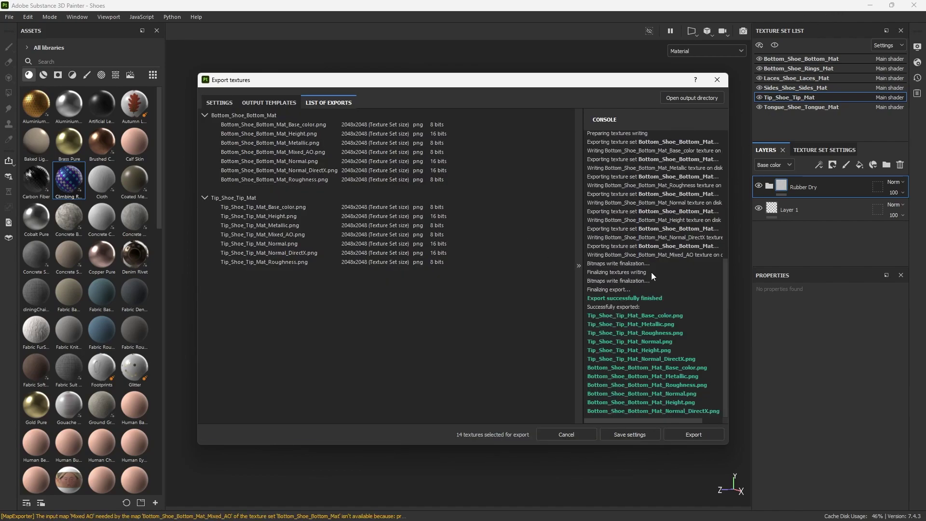
{"action": "left_click", "coordinate": [715, 81]}
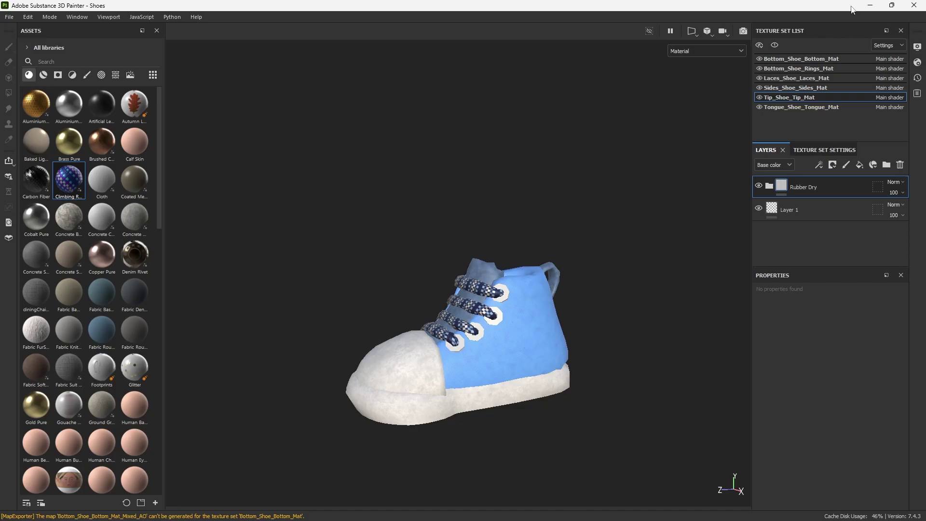
{"action": "left_click", "coordinate": [870, 5]}
Step: Open the sole's file6 base colour node through the multiply node and browse for Bottom_Shoe_Bottom_Mat_Base_color.png
{"action": "left_click", "coordinate": [494, 311]}
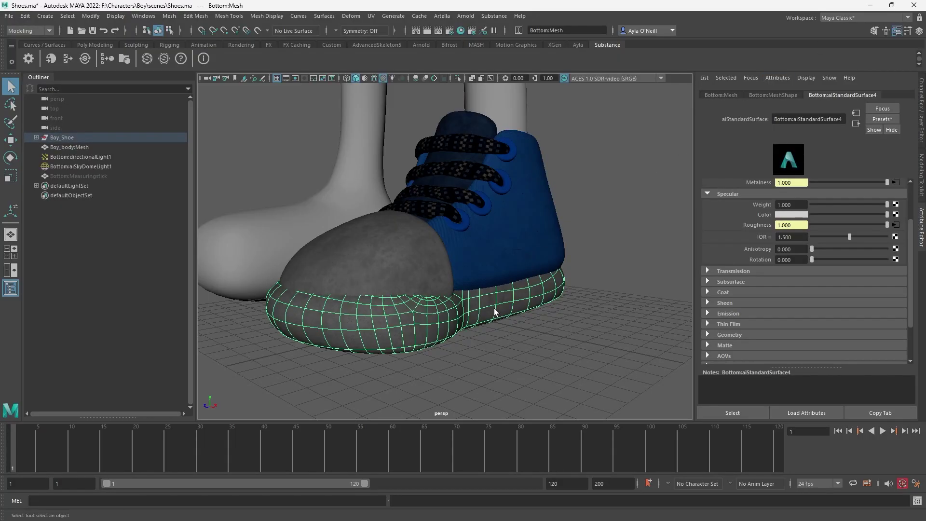
{"action": "scroll", "coordinate": [878, 256], "scroll_direction": "up", "scroll_amount": 3}
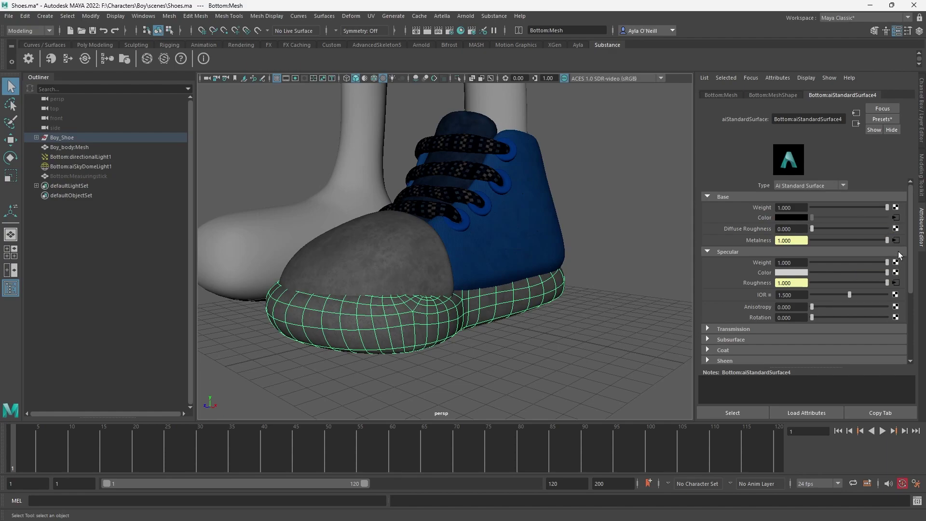
{"action": "left_click", "coordinate": [895, 218]}
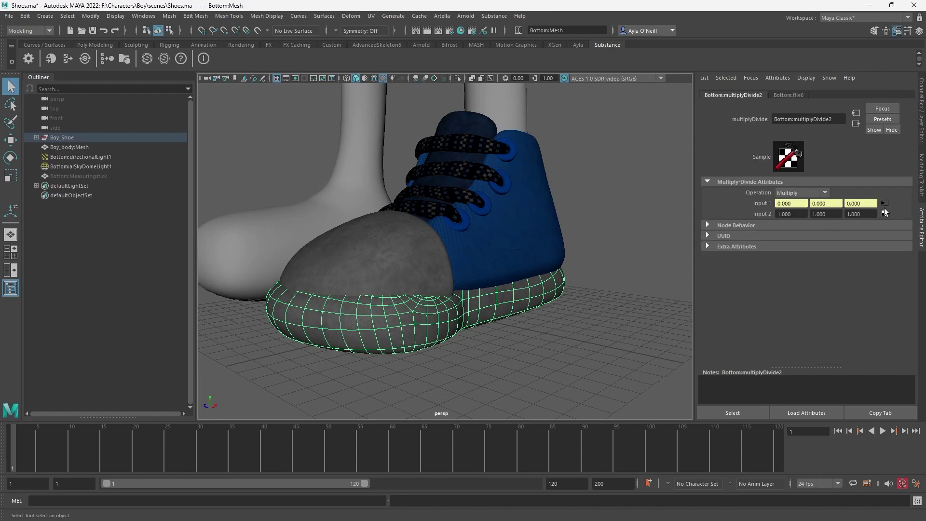
{"action": "left_click", "coordinate": [885, 204]}
{"action": "left_click", "coordinate": [897, 226]}
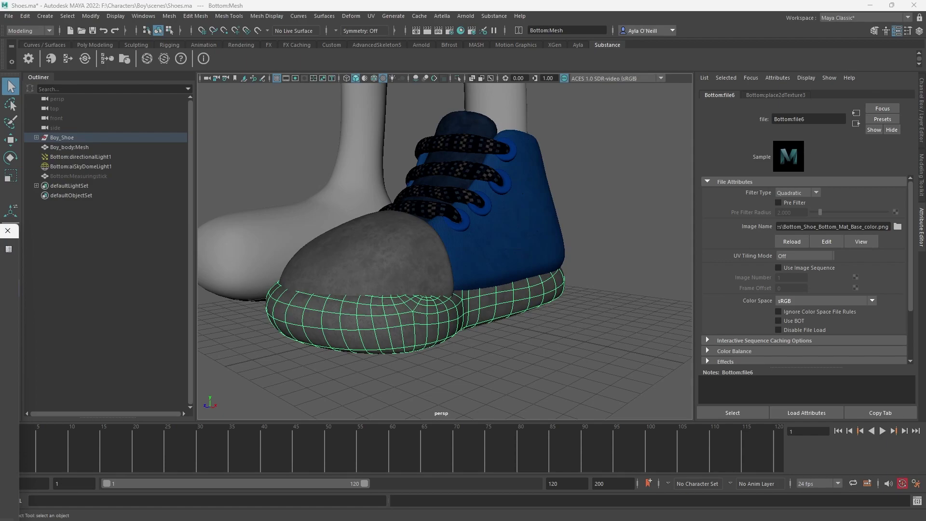
Step: Render the shoe in Arnold to preview the refreshed off-white sole and toe cap
{"action": "left_click", "coordinate": [525, 349]}
{"action": "left_click", "coordinate": [428, 30]}
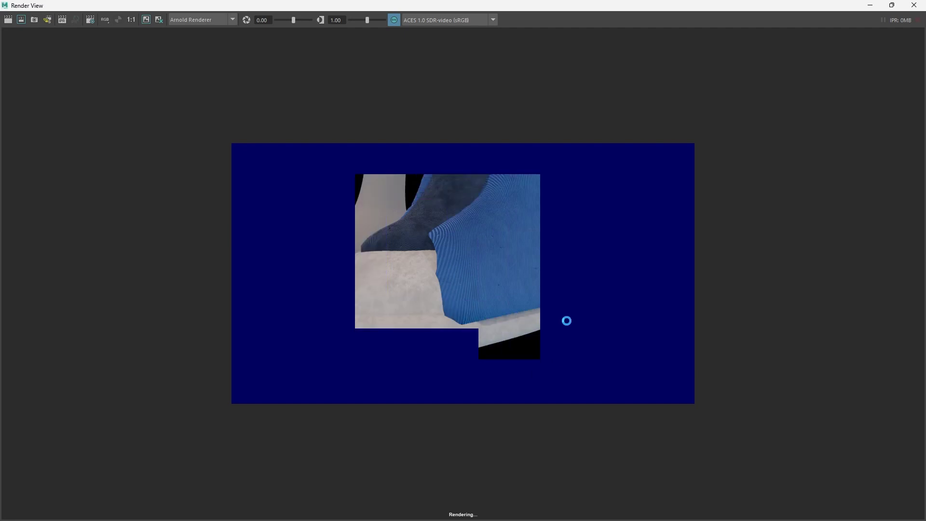
{"action": "scroll", "coordinate": [592, 311], "scroll_direction": "down", "scroll_amount": 2}
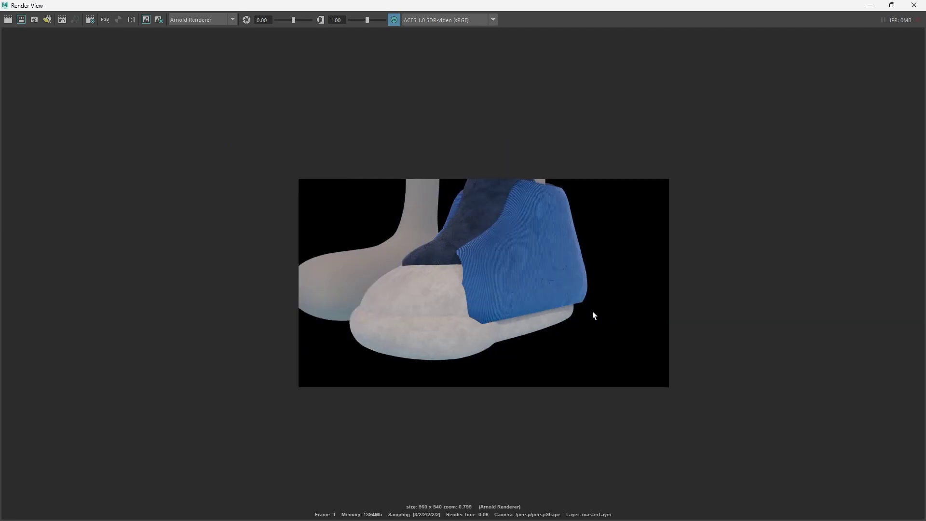
{"action": "left_click", "coordinate": [913, 5]}
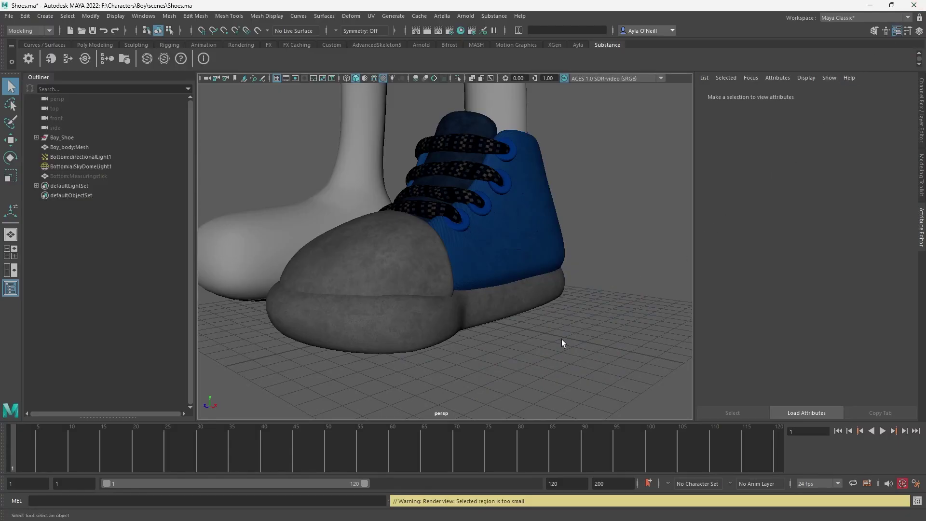
Step: Select and clear the shoe meshes, then bring up the File menu to save
{"action": "left_click_drag", "start_coordinate": [562, 351], "coordinate": [295, 181]}
{"action": "left_click", "coordinate": [504, 254]}
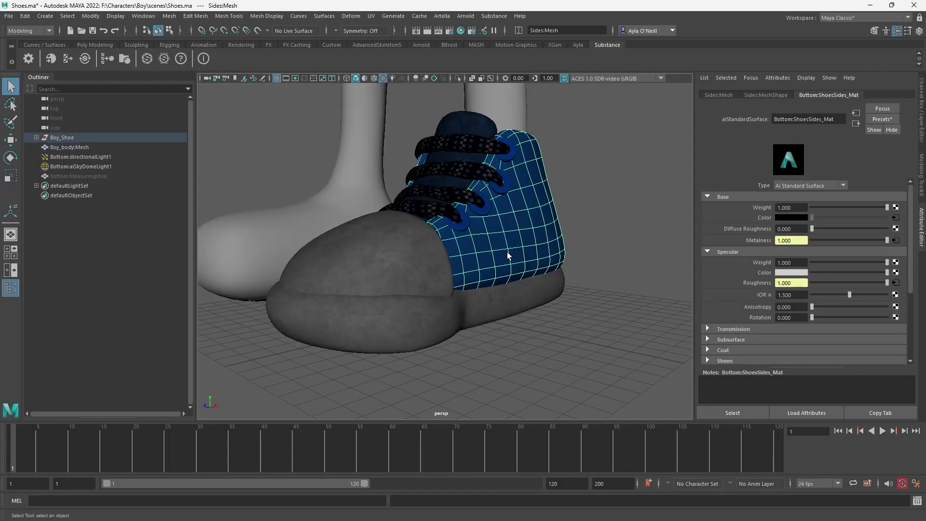
{"action": "left_click", "coordinate": [572, 339]}
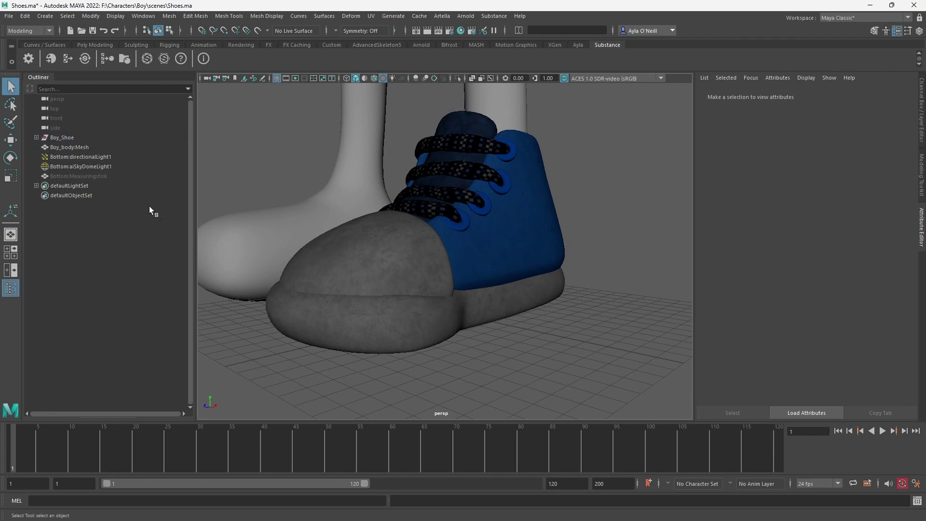
{"action": "left_click", "coordinate": [8, 16]}
Step: Save the scene and run a fresh Arnold render of the shoe
{"action": "left_click", "coordinate": [47, 57]}
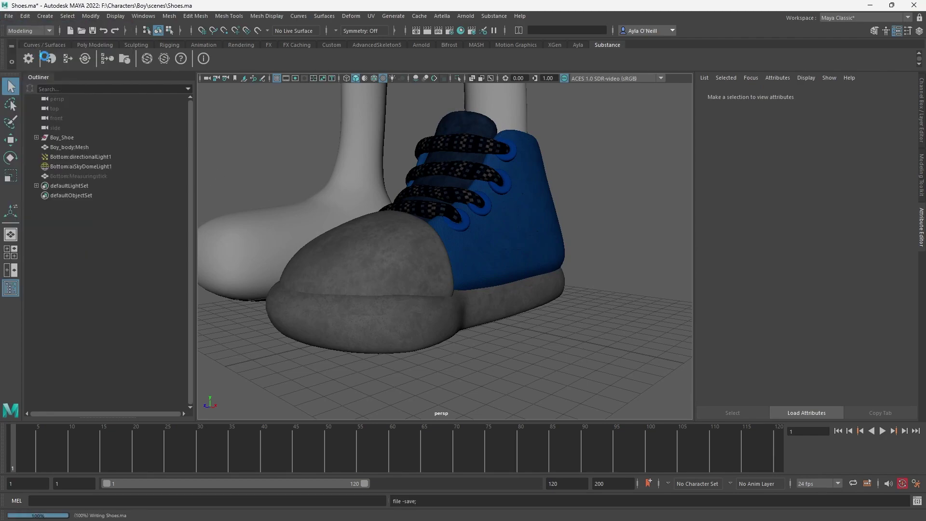
{"action": "left_click", "coordinate": [427, 30]}
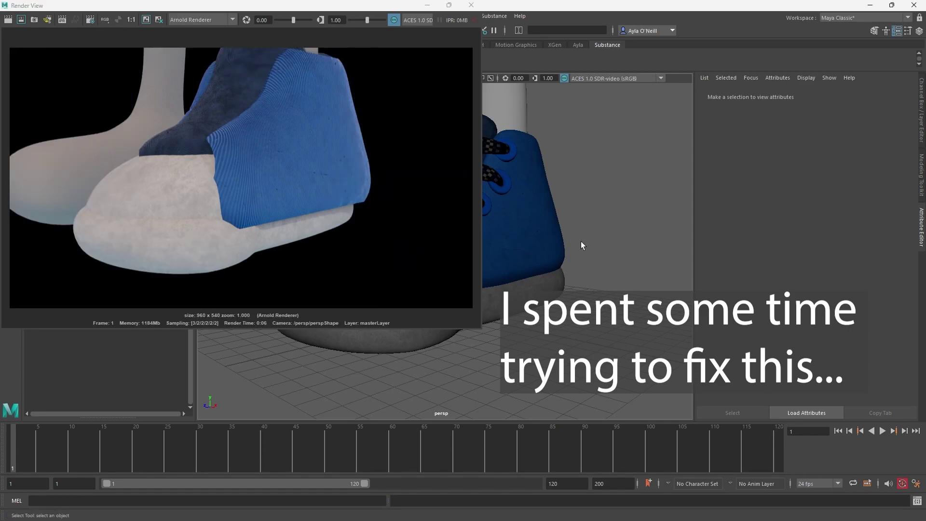
{"action": "left_click", "coordinate": [471, 5]}
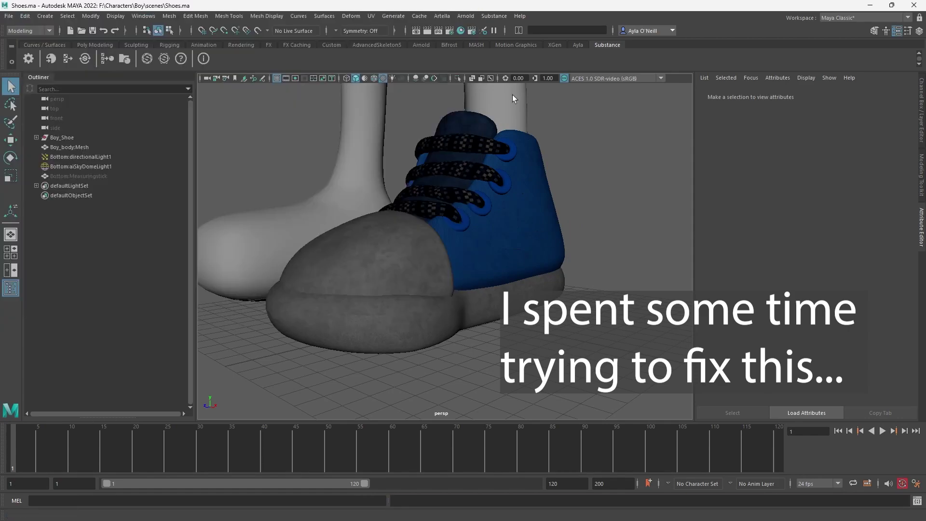
Step: Render the shoe's side view in Arnold, then reselect the blue Sides mesh
{"action": "left_click", "coordinate": [550, 250]}
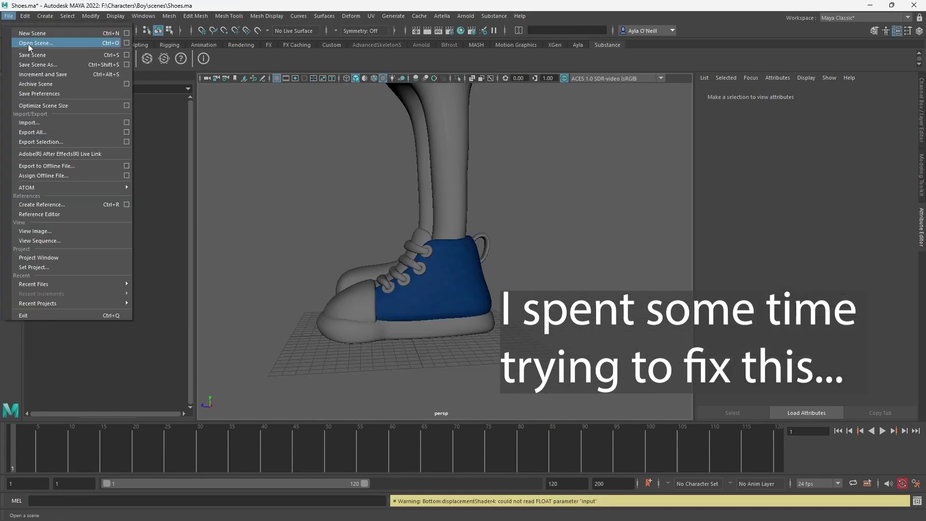
{"action": "left_click", "coordinate": [168, 138]}
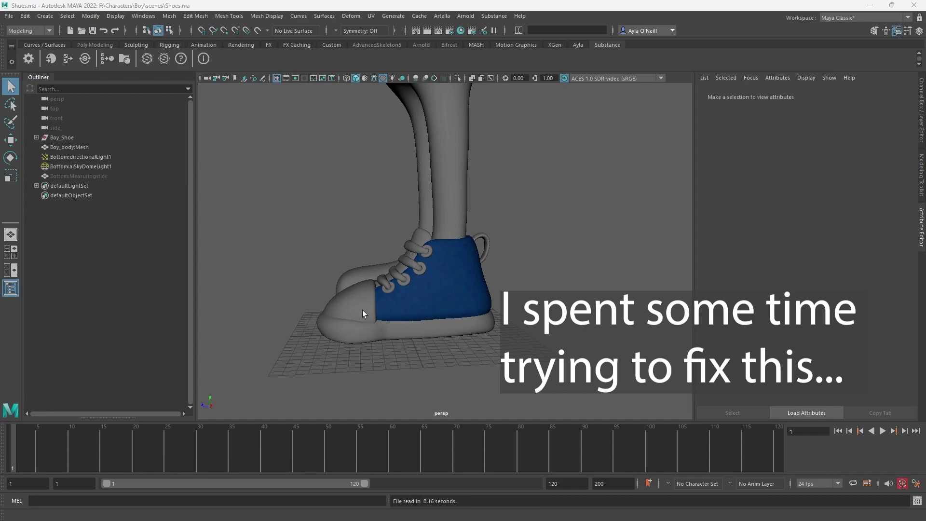
{"action": "left_click", "coordinate": [416, 297]}
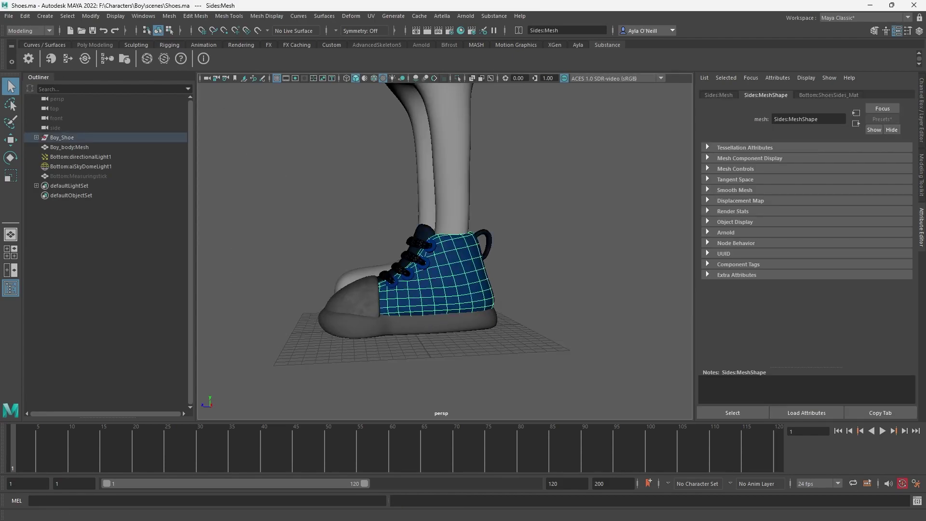
{"action": "left_click", "coordinate": [427, 32]}
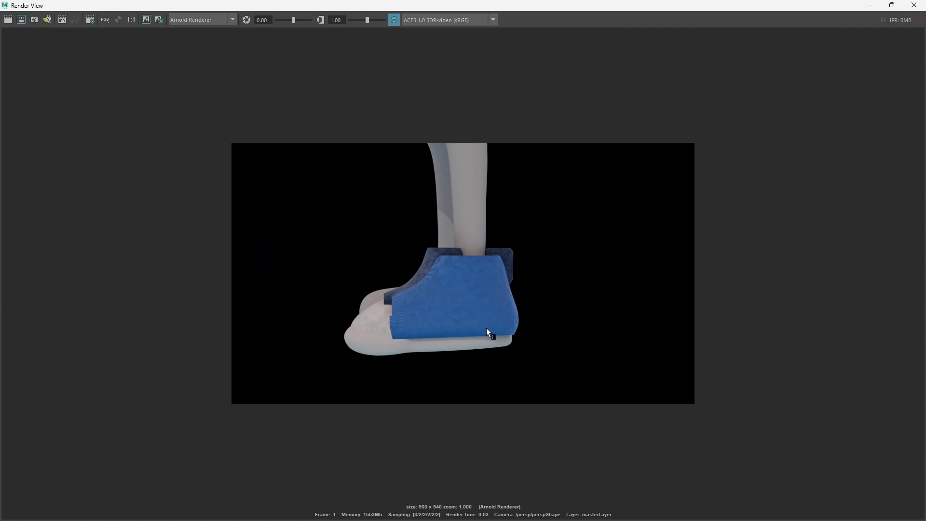
{"action": "left_click", "coordinate": [914, 6]}
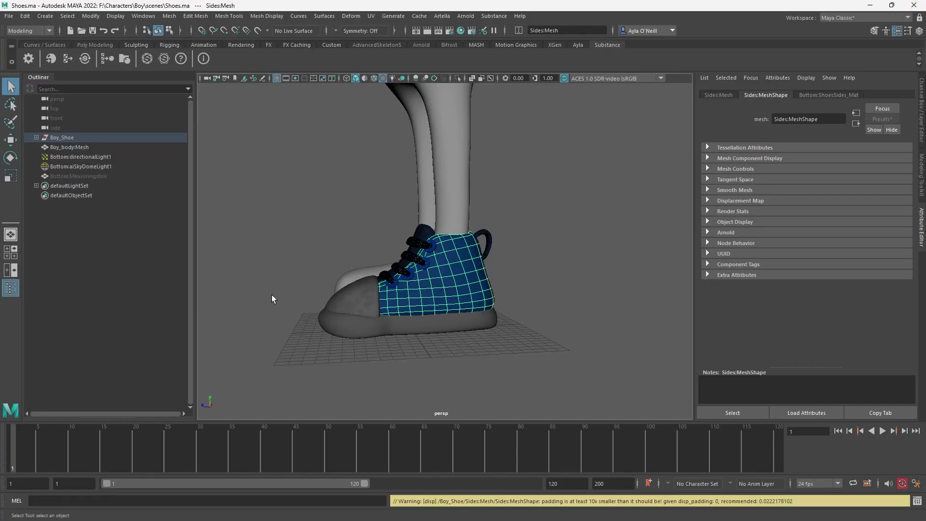
{"action": "left_click", "coordinate": [595, 337]}
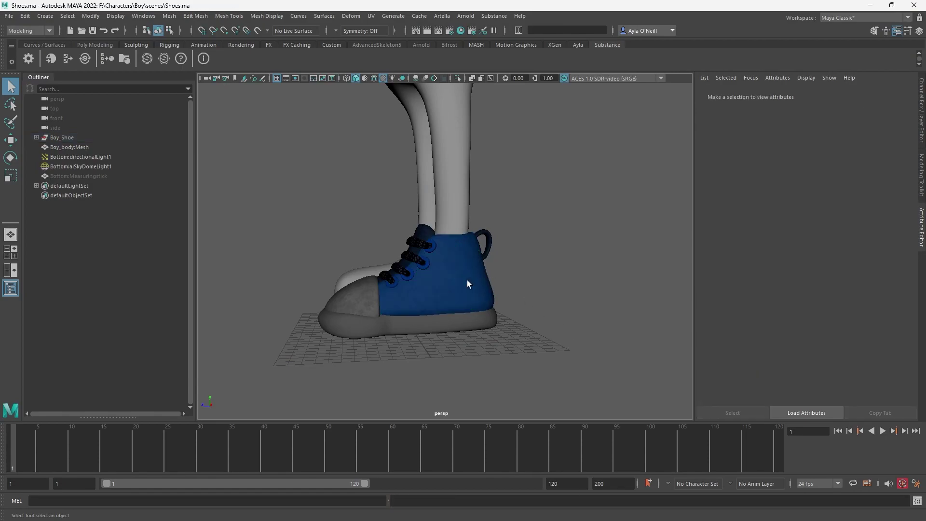
{"action": "left_click", "coordinate": [467, 284]}
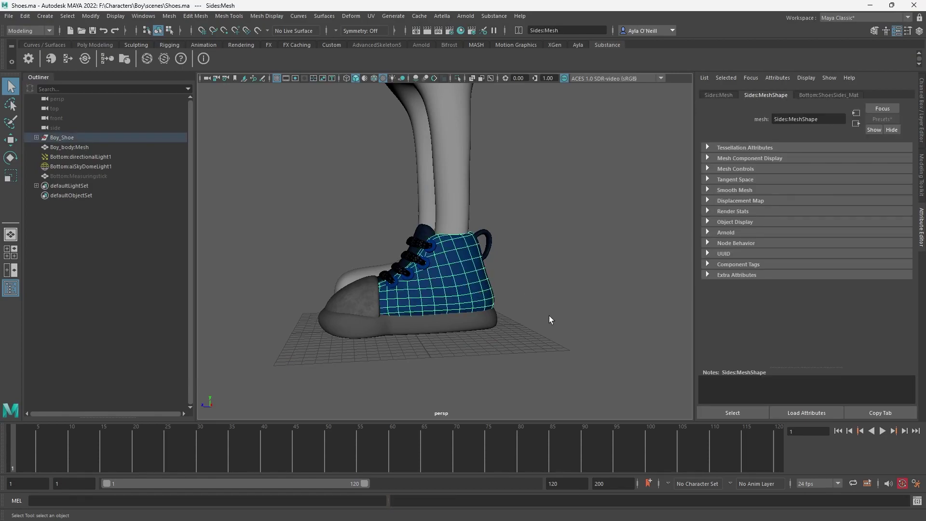
Step: In Hypershade, break displacementShader4's Displacement connection so it drops to 0
{"action": "left_click", "coordinate": [460, 30]}
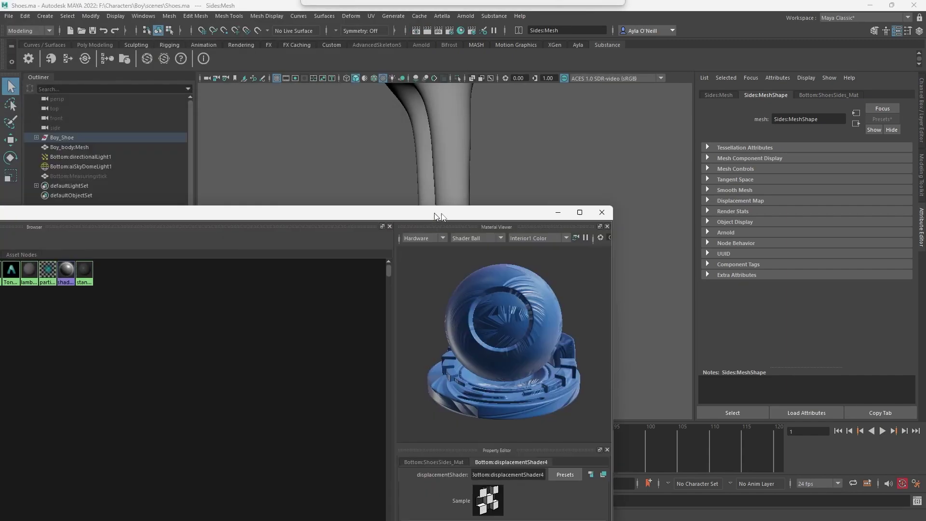
{"action": "left_click_drag", "start_coordinate": [670, 62], "coordinate": [737, 15]}
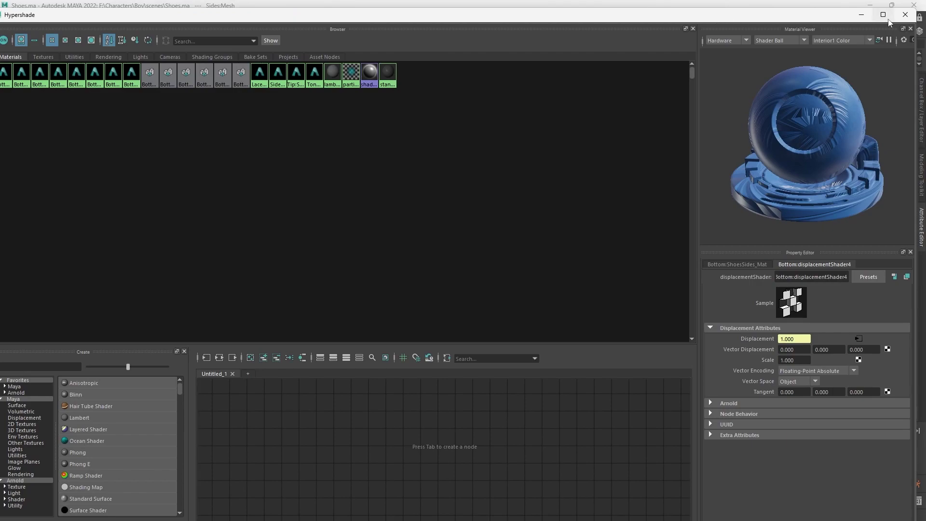
{"action": "left_click", "coordinate": [905, 15]}
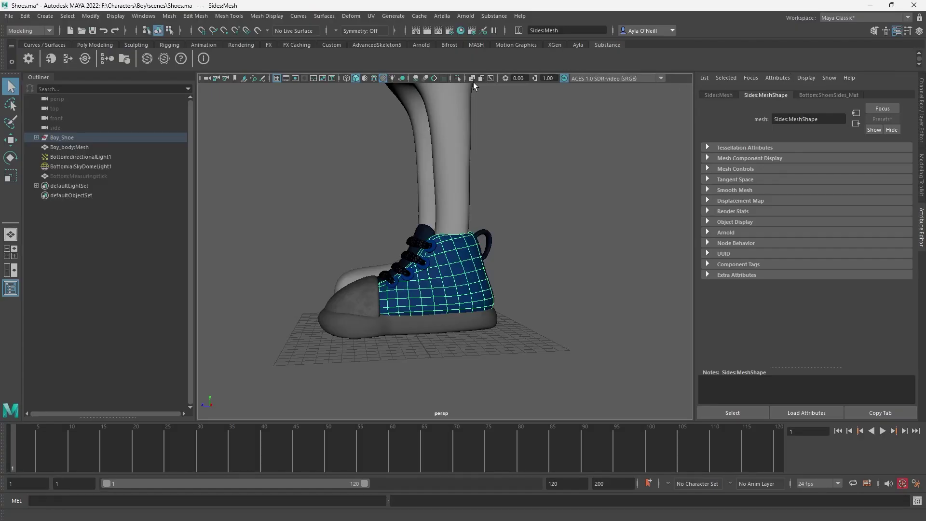
{"action": "left_click", "coordinate": [461, 32]}
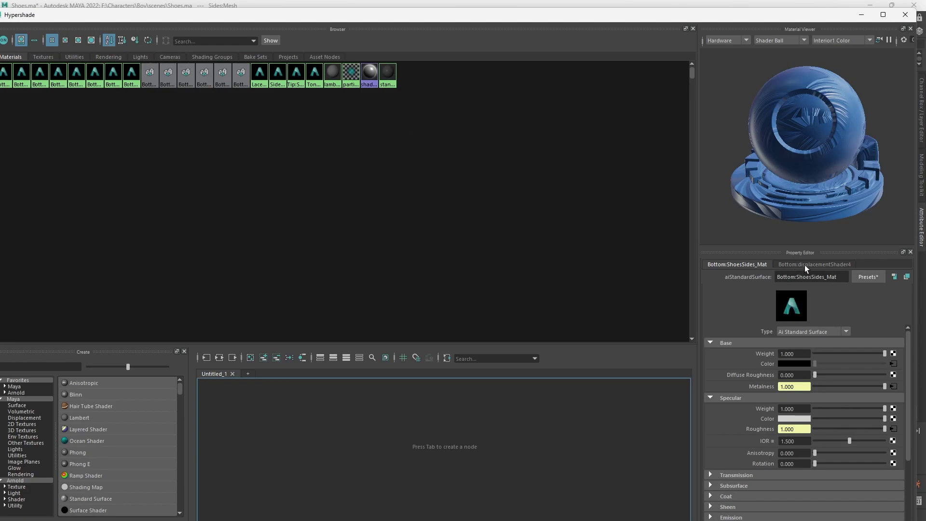
{"action": "left_click", "coordinate": [807, 266]}
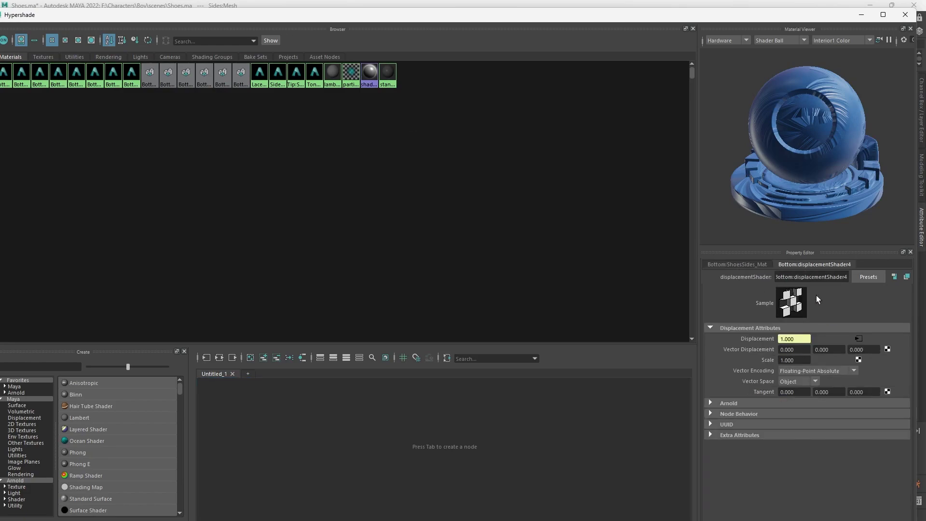
{"action": "right_click", "coordinate": [756, 339]}
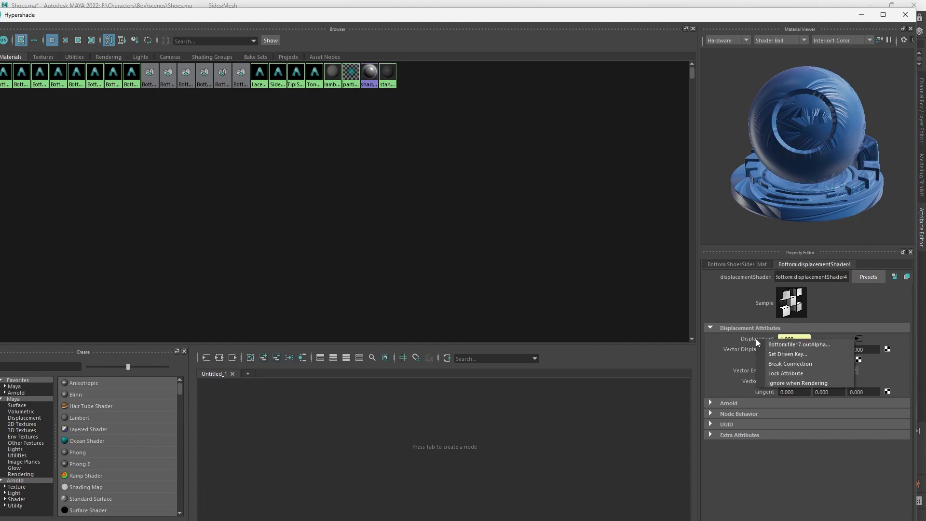
{"action": "left_click", "coordinate": [781, 364]}
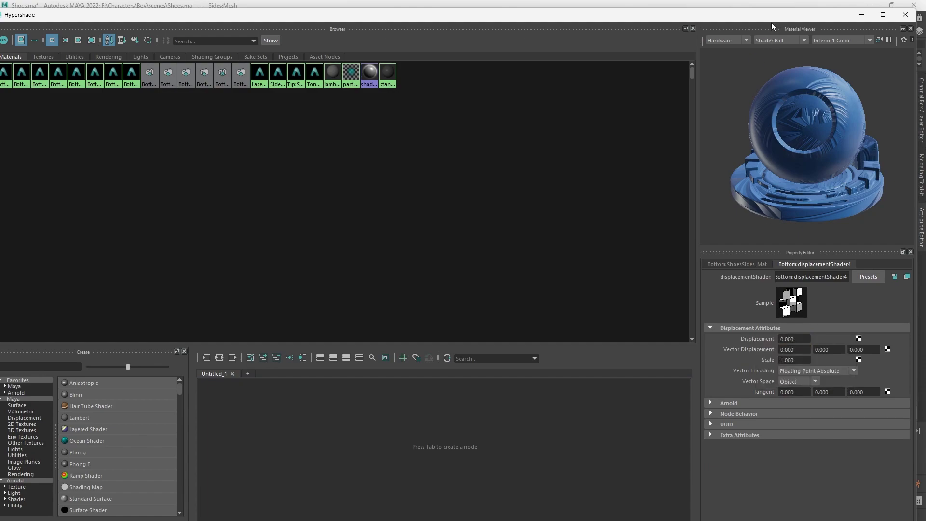
Step: Re-render the shoe in Arnold to confirm smooth, undistorted blue sides
{"action": "left_click_drag", "start_coordinate": [767, 14], "coordinate": [0, 31]}
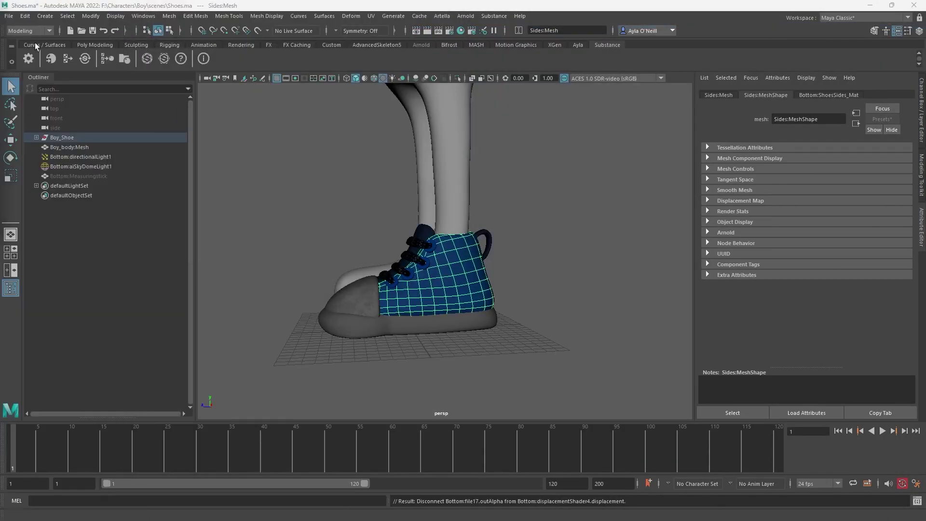
{"action": "left_click", "coordinate": [427, 28]}
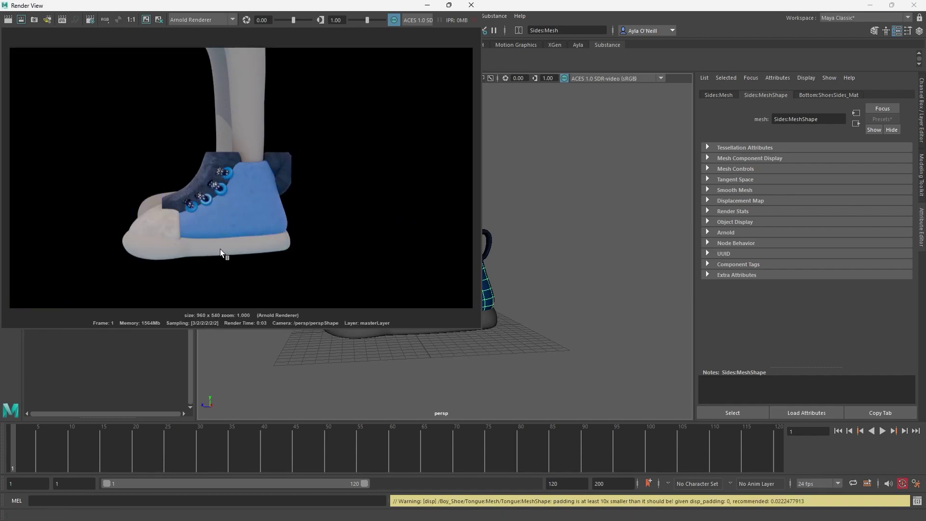
{"action": "left_click", "coordinate": [471, 5]}
Step: Assign the existing Bottom:aiStandardSurface4 material to the shoe's sole mesh
{"action": "left_click", "coordinate": [411, 330]}
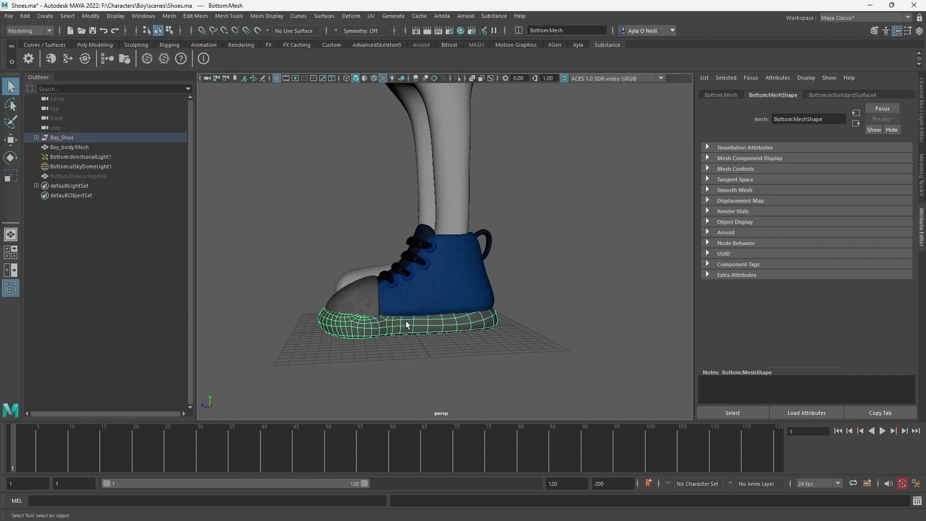
{"action": "right_click_drag", "start_coordinate": [406, 321], "coordinate": [519, 403]}
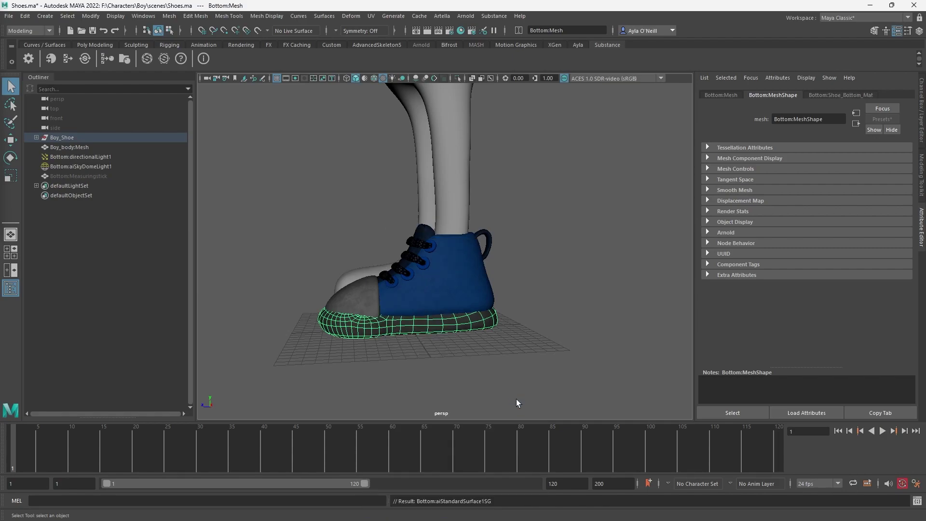
{"action": "right_click_drag", "start_coordinate": [447, 328], "coordinate": [544, 444]}
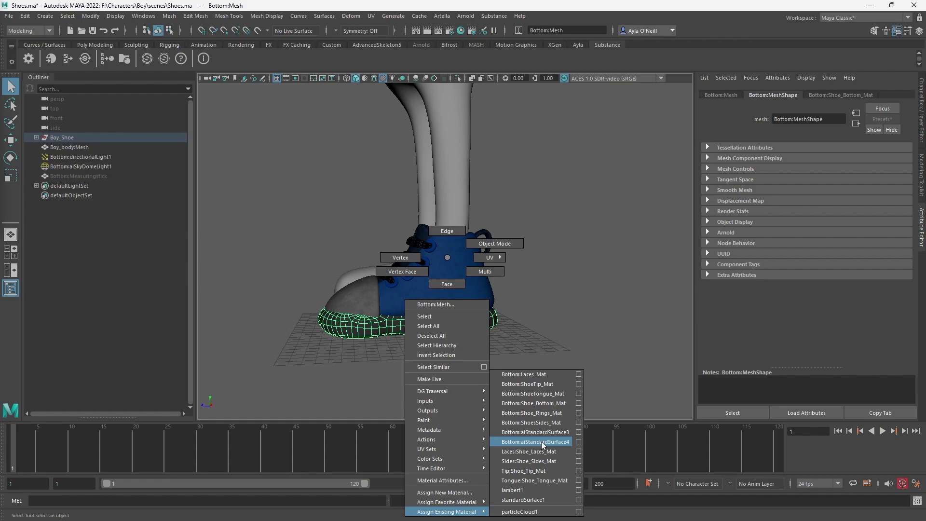
{"action": "right_click_drag", "start_coordinate": [543, 445], "coordinate": [532, 501]}
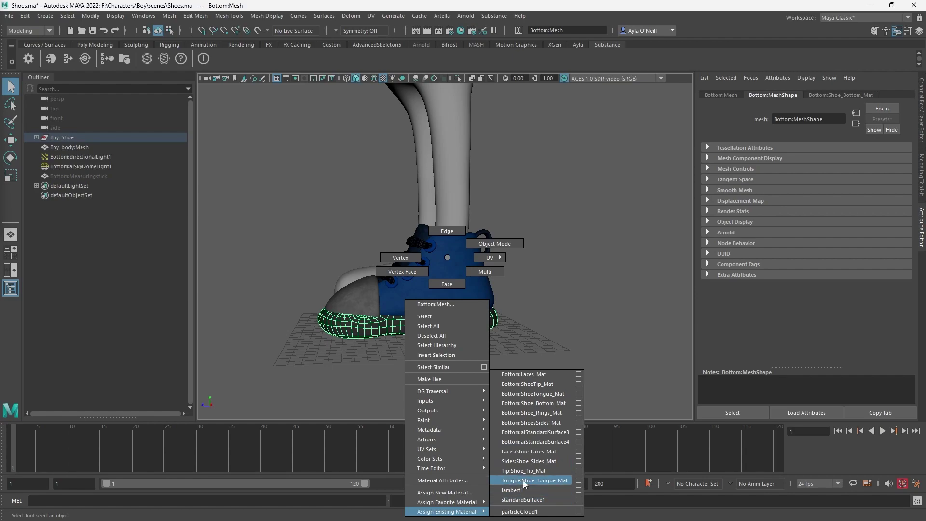
{"action": "left_click", "coordinate": [535, 442]}
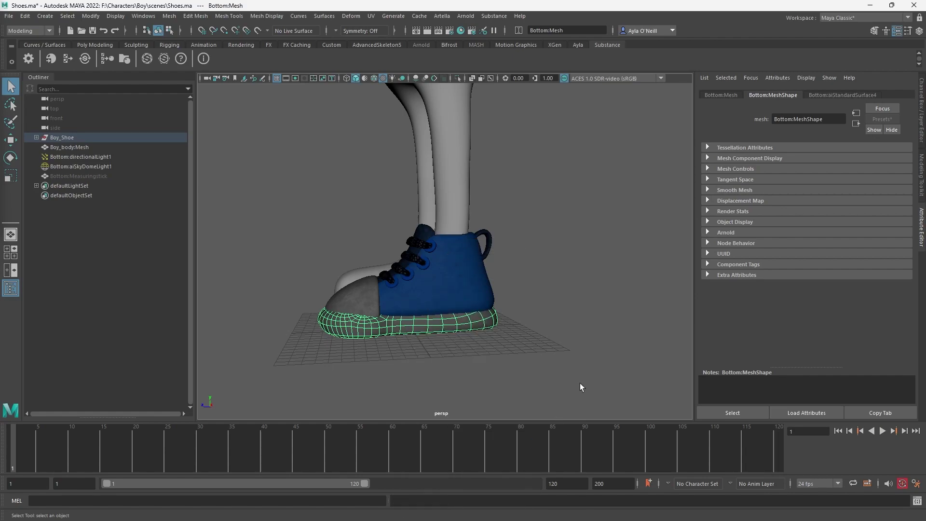
{"action": "left_click", "coordinate": [580, 386]}
{"action": "left_click", "coordinate": [465, 321]}
{"action": "left_click", "coordinate": [105, 58]}
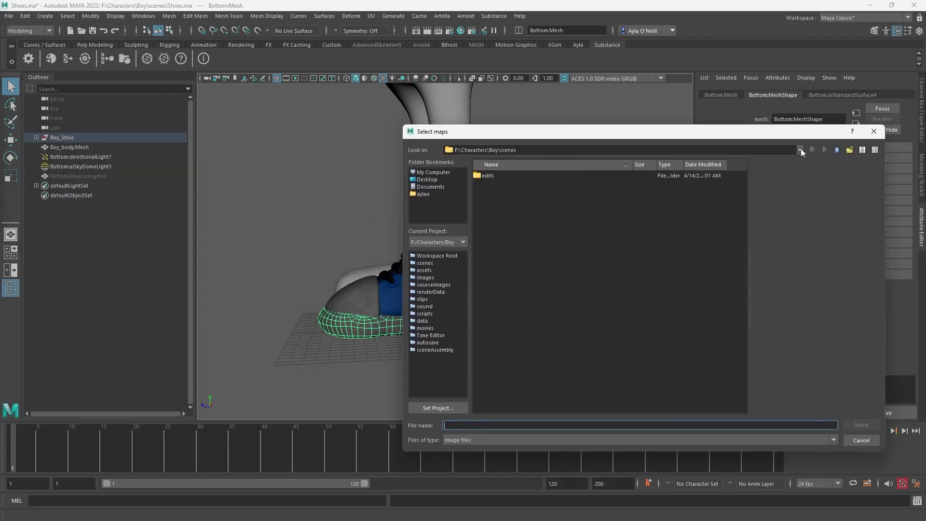
Step: Browse to the Boy project's sourceimages\Shoes texture folder
{"action": "left_click", "coordinate": [800, 149]}
{"action": "left_click", "coordinate": [614, 169]}
{"action": "double_click", "coordinate": [510, 279]}
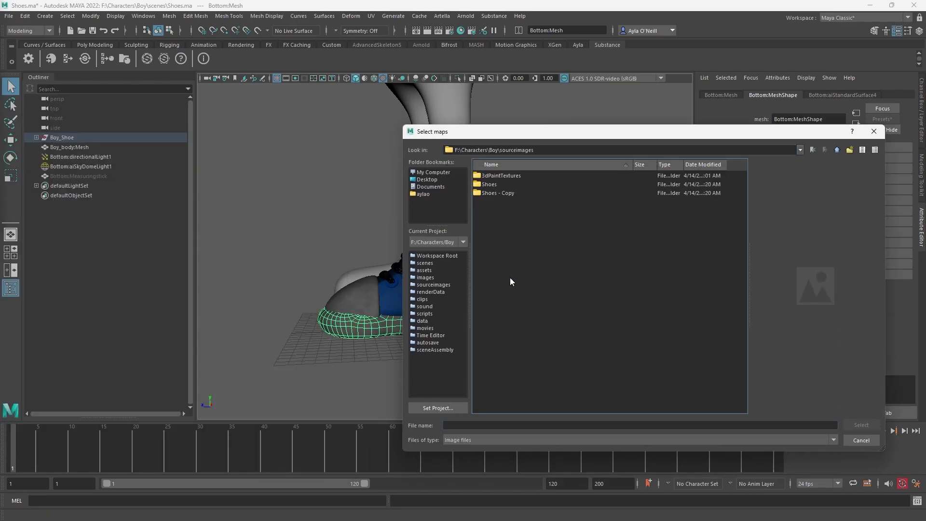
{"action": "double_click", "coordinate": [489, 184]}
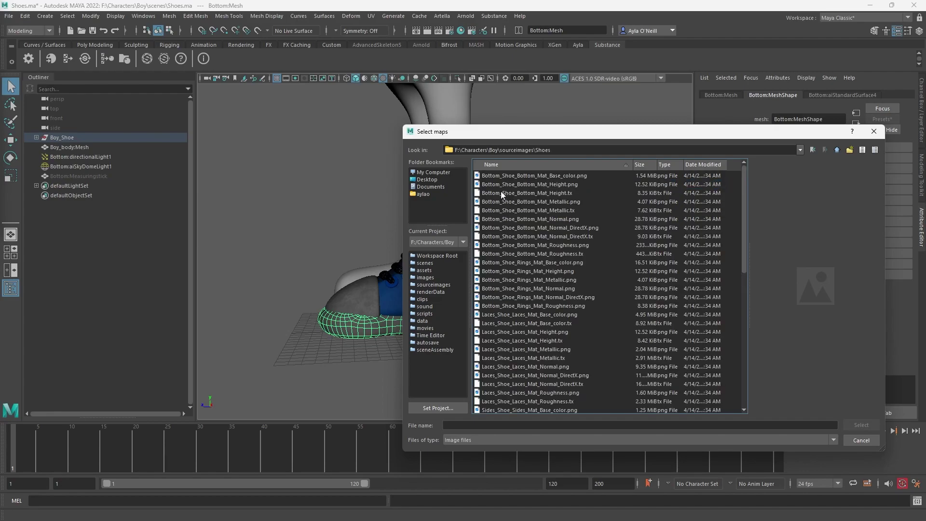
Step: Select the ten Bottom_Shoe_Bottom_Mat maps and build an Arnold shading network from them
{"action": "left_click", "coordinate": [502, 175]}
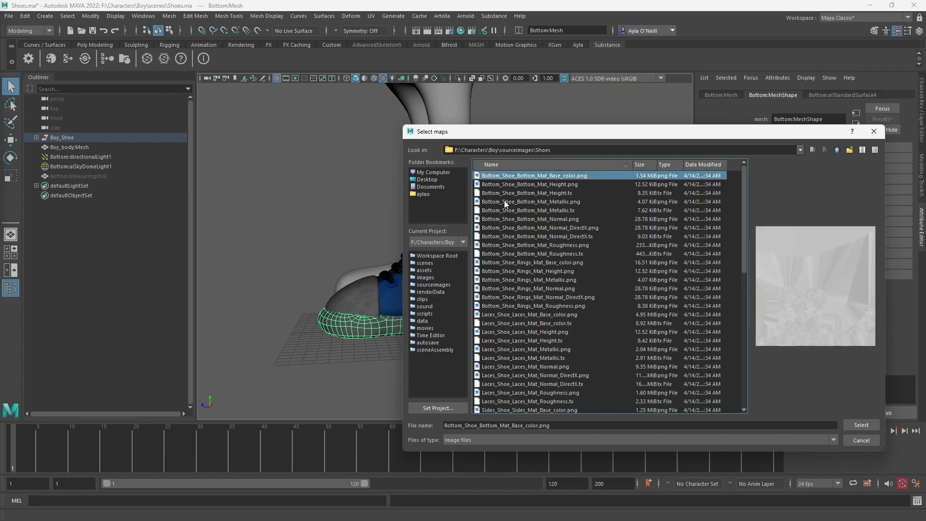
{"action": "left_click", "coordinate": [520, 254], "text": "shift"}
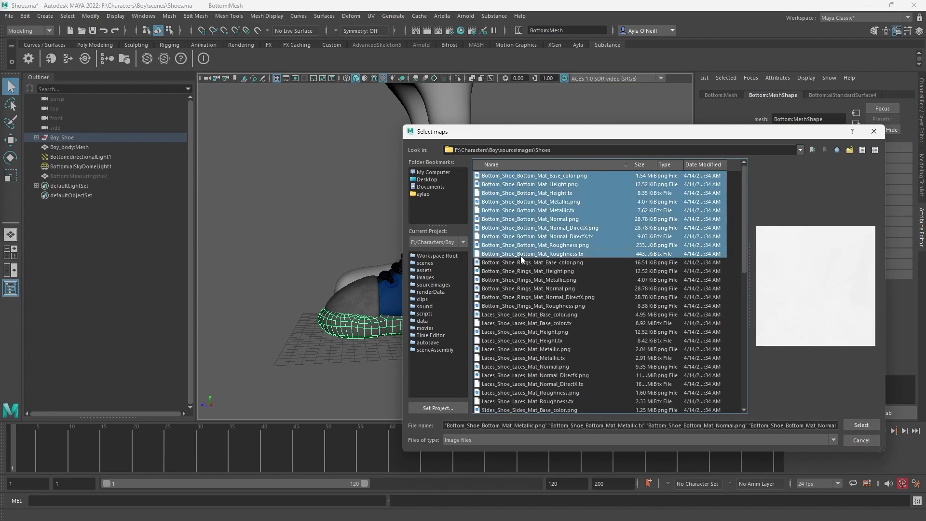
{"action": "left_click", "coordinate": [874, 426]}
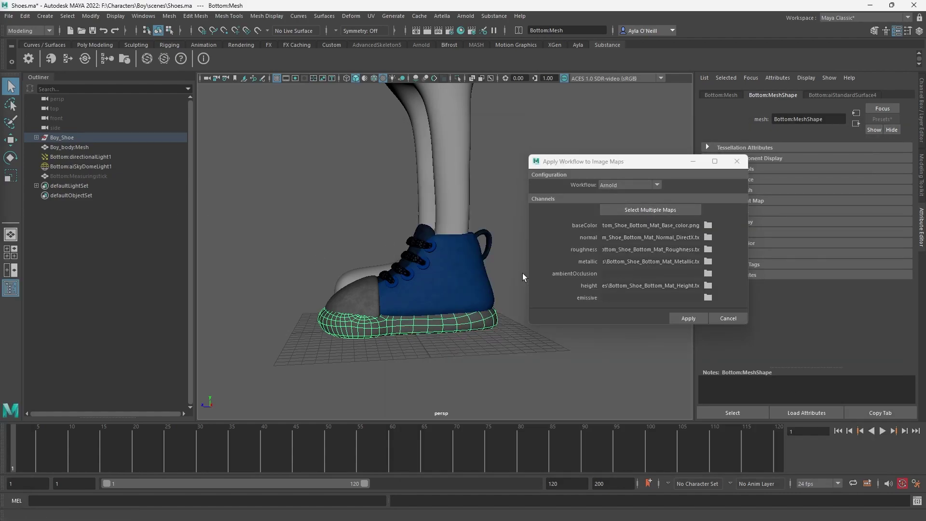
{"action": "left_click", "coordinate": [687, 318]}
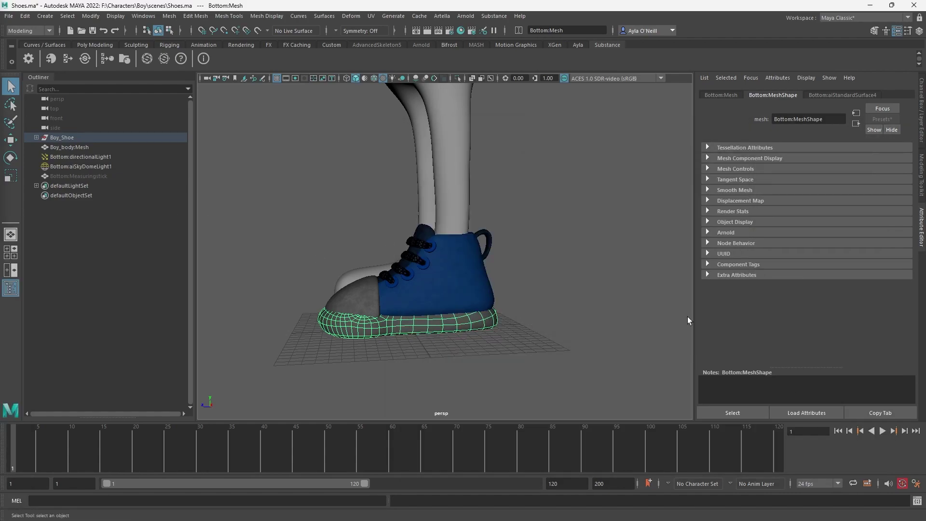
{"action": "left_click", "coordinate": [478, 324]}
Step: Assign the new aiStandardSurface1 Arnold material to the shoe sole
{"action": "right_click", "coordinate": [478, 325]}
{"action": "mouse_move", "coordinate": [502, 513]}
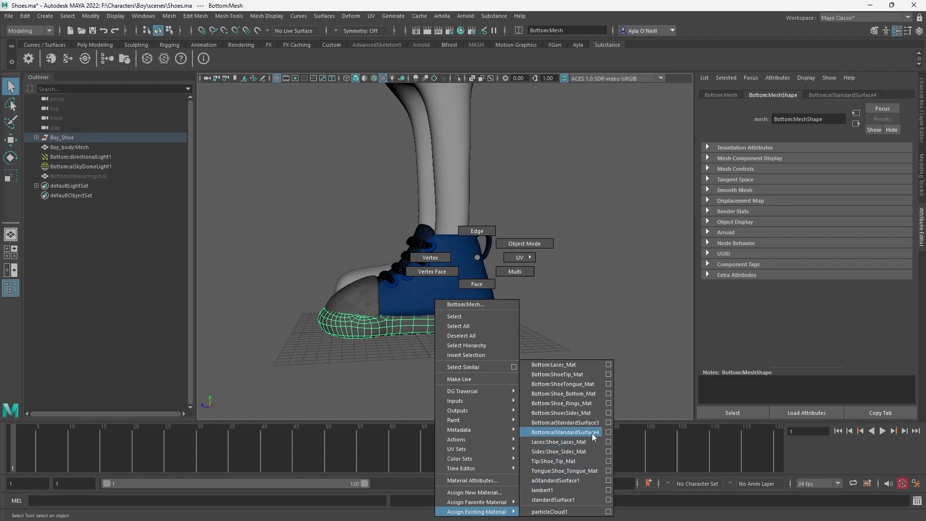
{"action": "left_click", "coordinate": [575, 481]}
{"action": "left_click", "coordinate": [539, 349]}
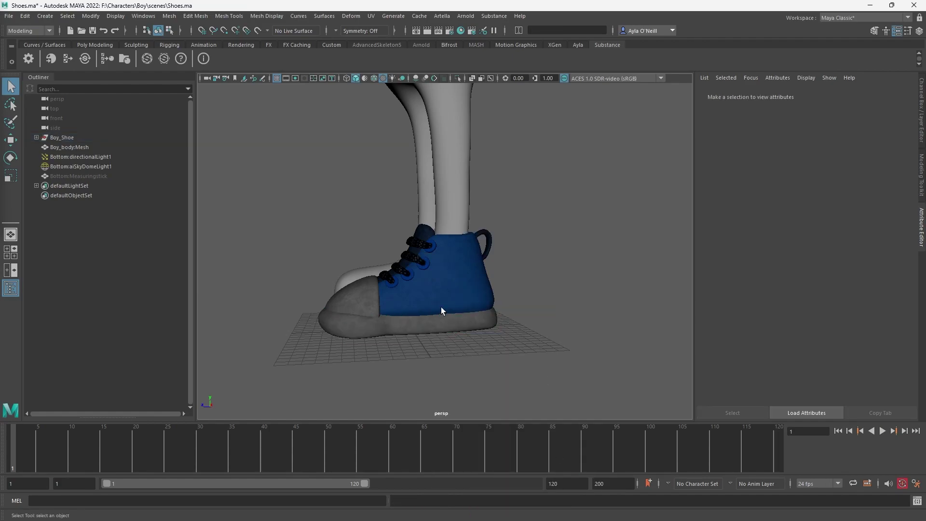
{"action": "left_click", "coordinate": [440, 323]}
Step: Rename the sole's material from aiStandardSurface1 to Shoes_Bottom_Mat
{"action": "left_click", "coordinate": [844, 95]}
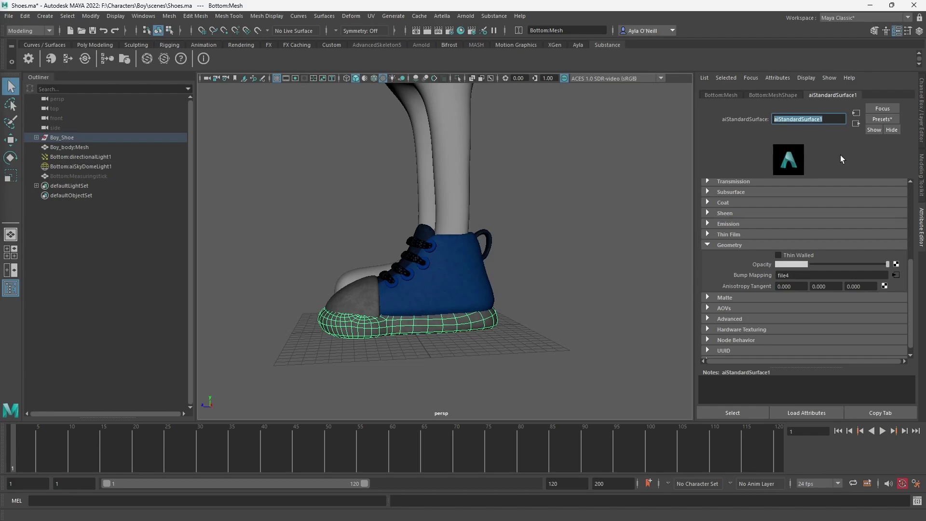
{"action": "type", "text": "Shoes_Bottom_Ma"}
{"action": "key", "text": "Return"}
{"action": "left_click", "coordinate": [580, 296]}
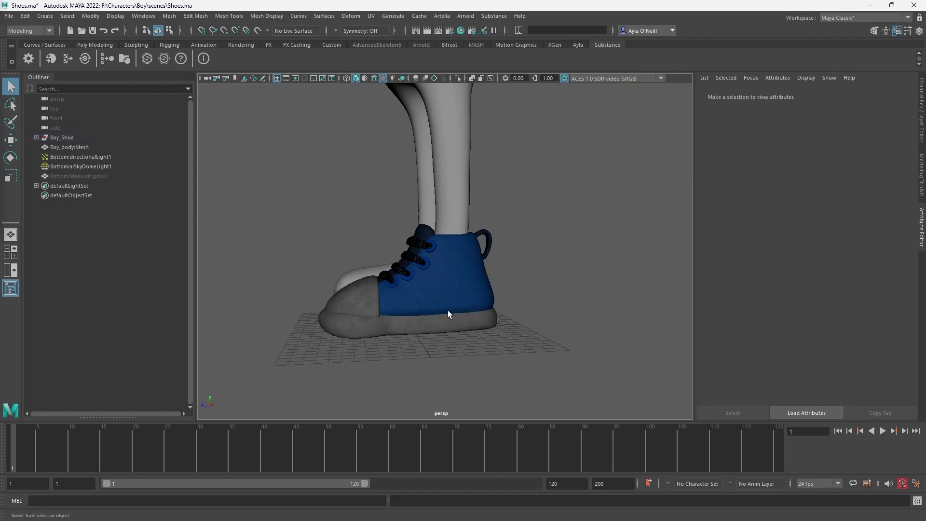
{"action": "left_click", "coordinate": [445, 324]}
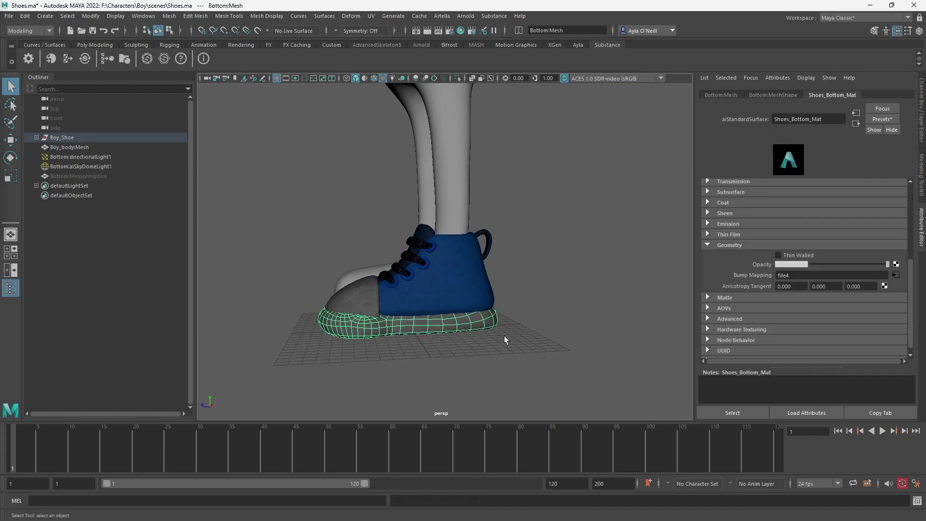
Step: Break the Displacement connection on the sole's displacement shader in Hypershade
{"action": "left_click", "coordinate": [856, 123]}
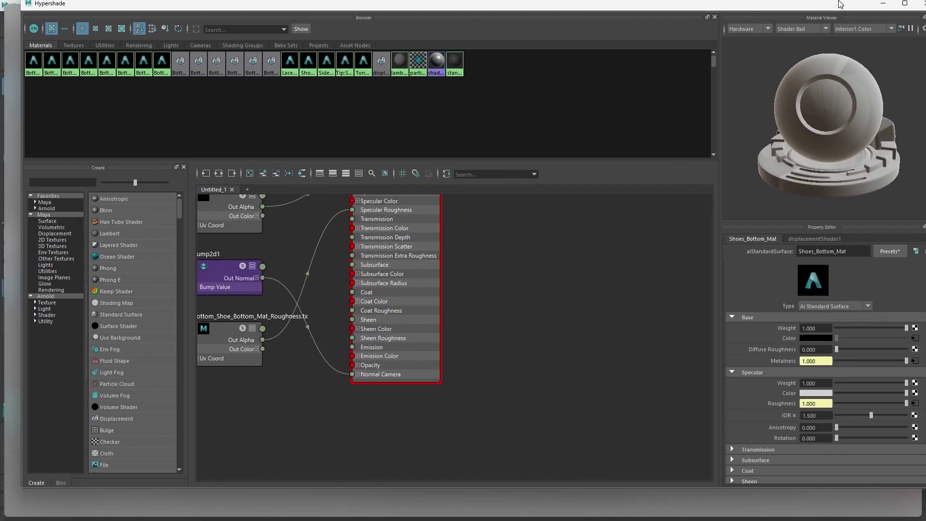
{"action": "double_click", "coordinate": [839, 5]}
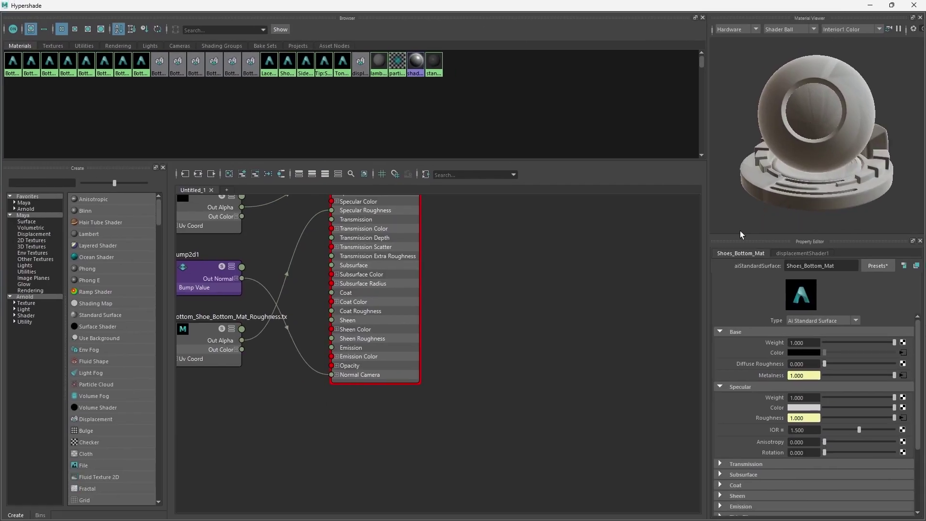
{"action": "left_click", "coordinate": [802, 253]}
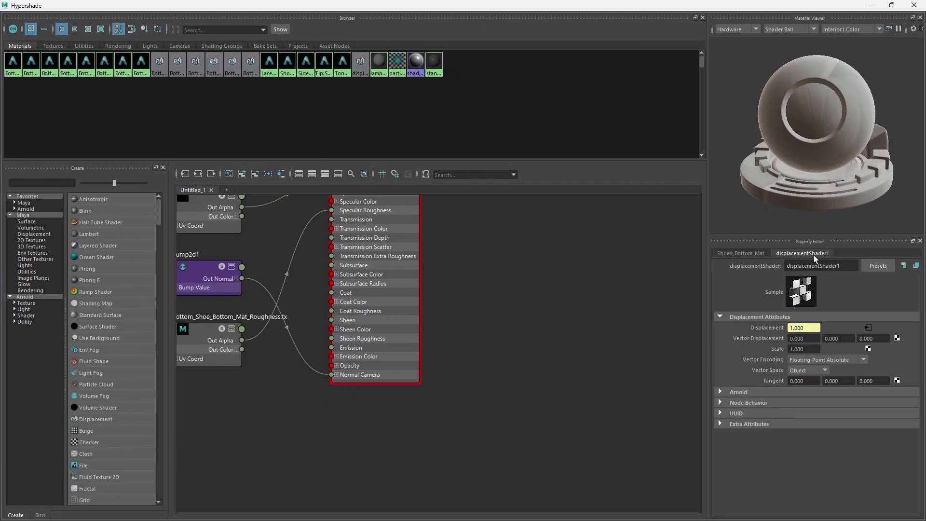
{"action": "right_click", "coordinate": [768, 326]}
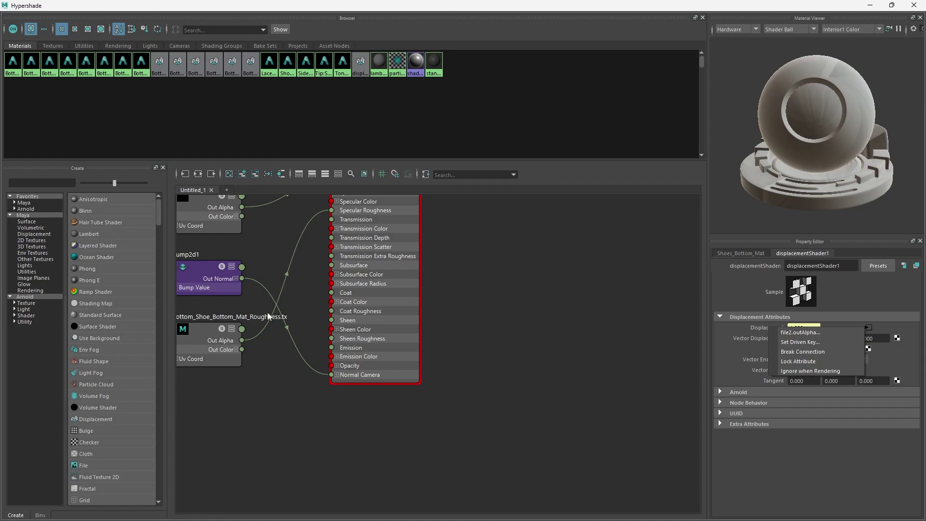
{"action": "left_click", "coordinate": [786, 352]}
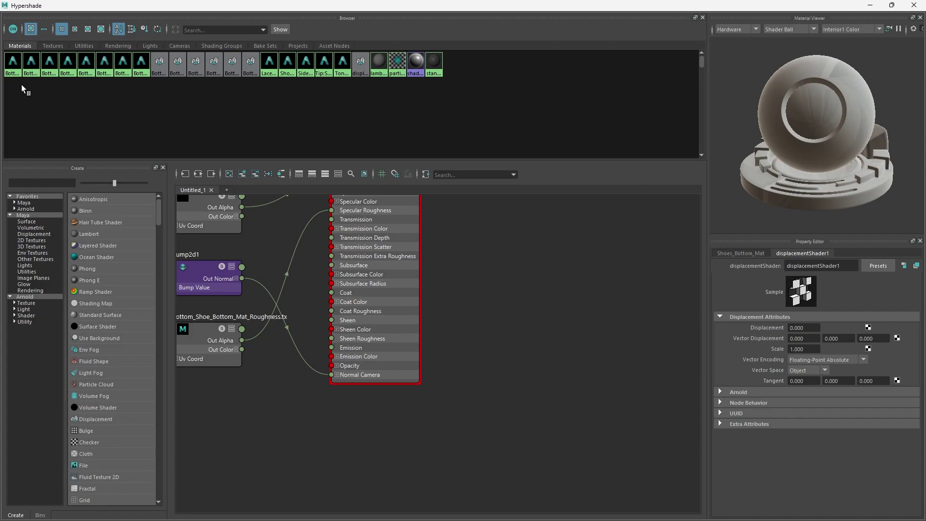
Step: Break the toe cap's Displacement connection
{"action": "left_click_drag", "start_coordinate": [107, 6], "coordinate": [191, 119]}
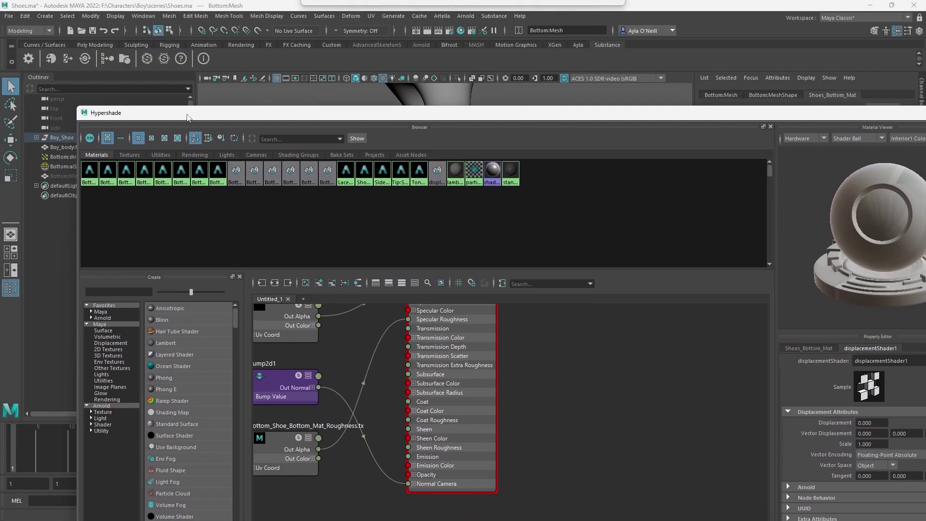
{"action": "left_click", "coordinate": [81, 112]}
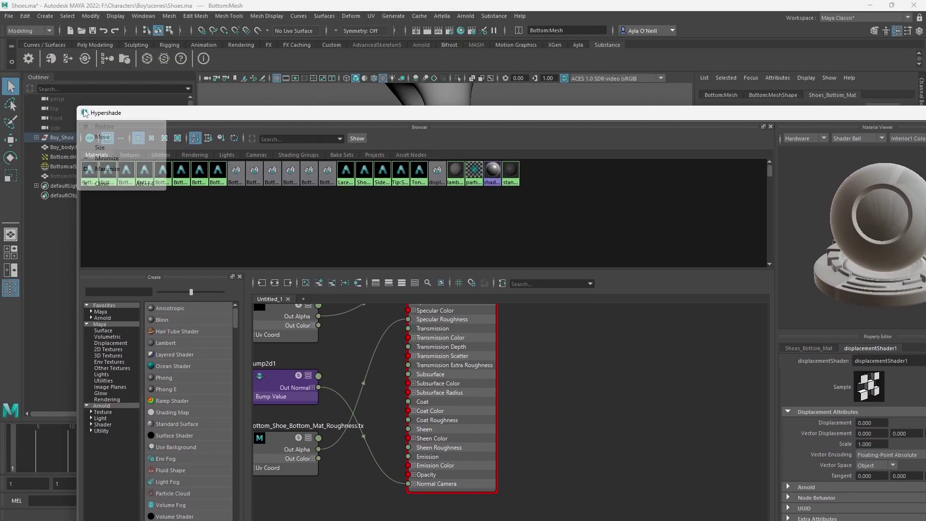
{"action": "left_click", "coordinate": [181, 106]}
{"action": "left_click_drag", "start_coordinate": [338, 192], "coordinate": [537, 179]}
{"action": "left_click", "coordinate": [370, 295]}
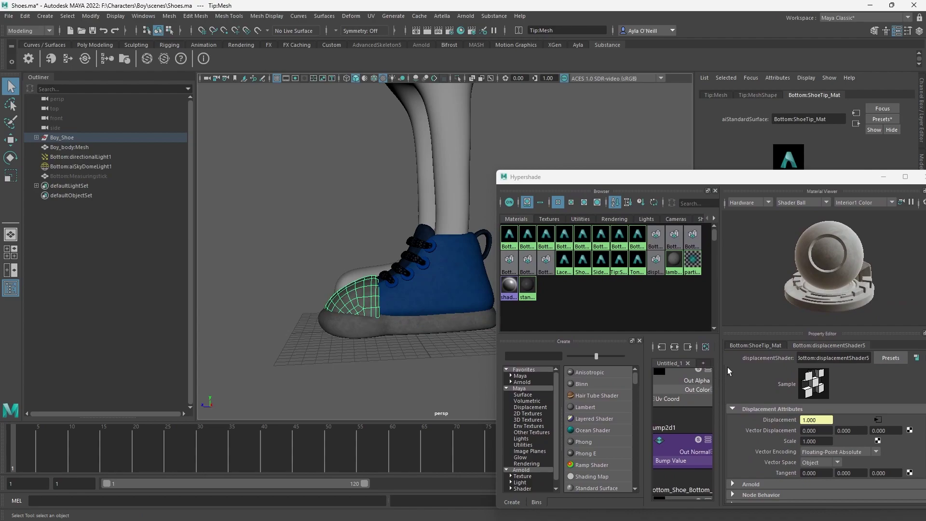
{"action": "right_click", "coordinate": [792, 432]}
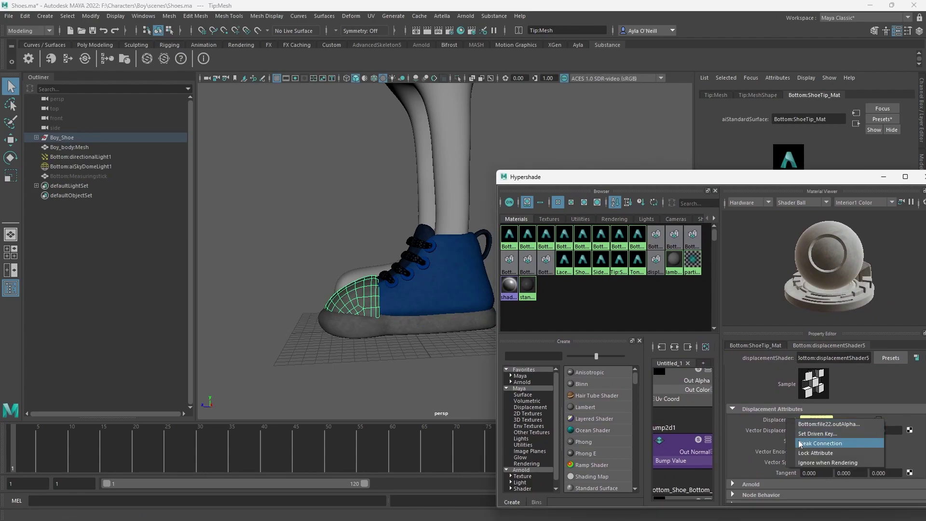
{"action": "left_click", "coordinate": [820, 443]}
Step: Break the tongue's Displacement connection and render the current frame in Arnold
{"action": "left_click", "coordinate": [421, 231]}
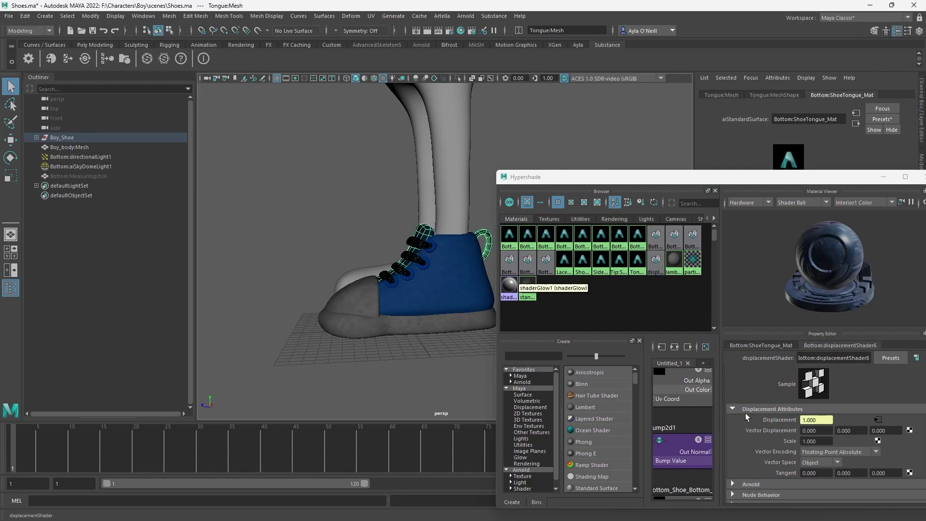
{"action": "right_click", "coordinate": [772, 419]}
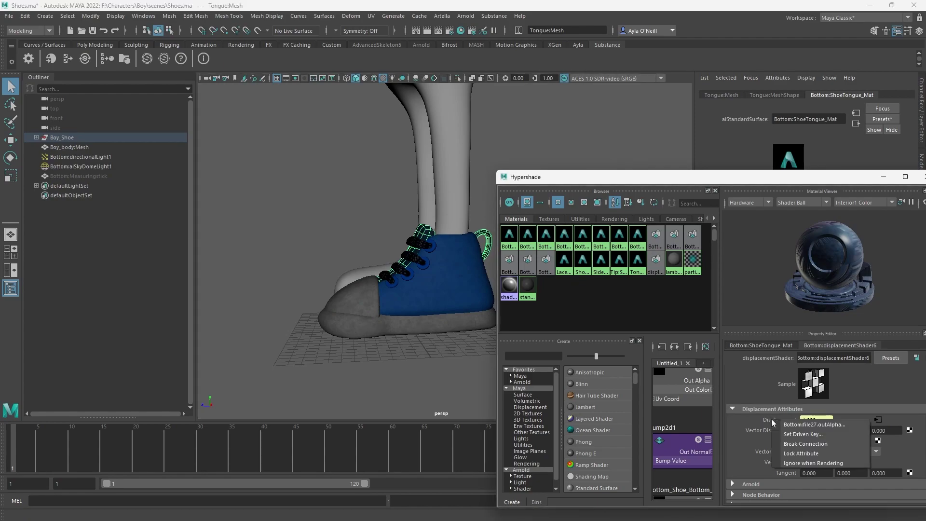
{"action": "left_click", "coordinate": [782, 444]}
{"action": "left_click", "coordinate": [316, 255]}
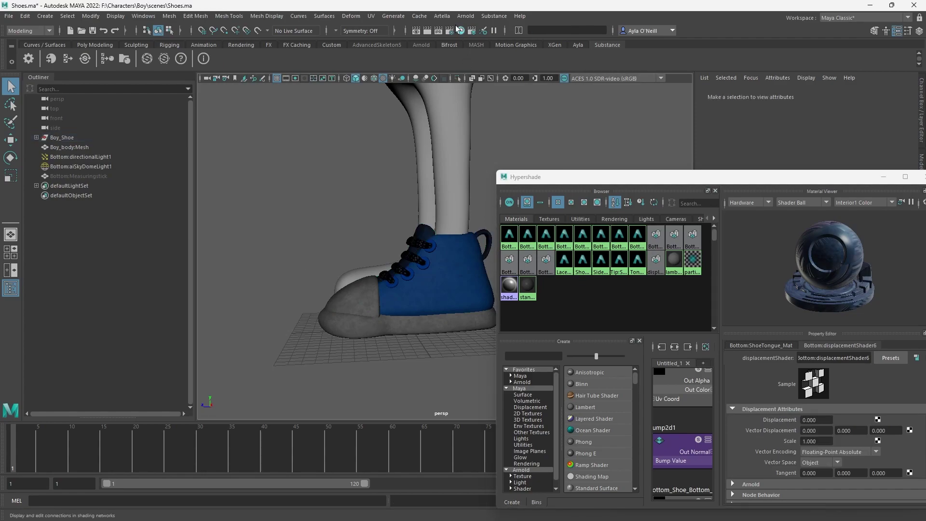
{"action": "left_click", "coordinate": [426, 32]}
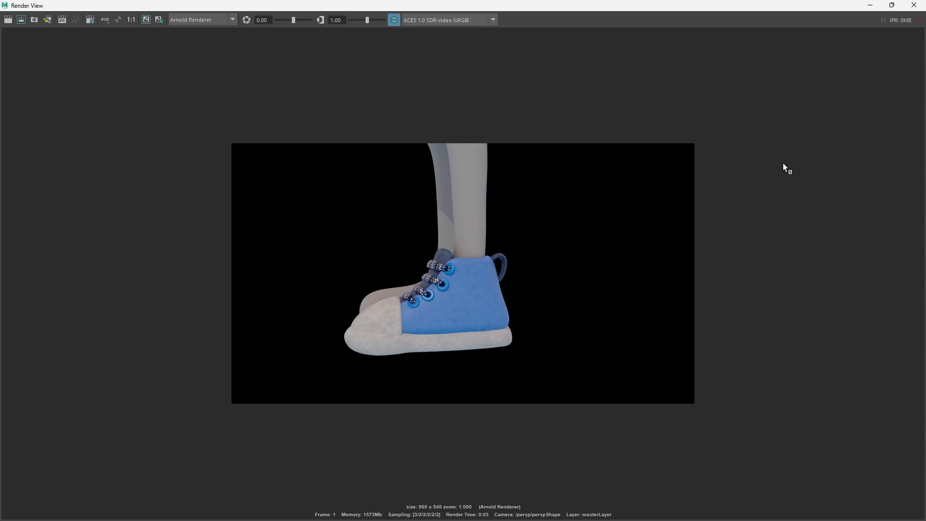
Step: Close the Render View and Hypershade windows, leaving the Shoes.ma viewport showing
{"action": "left_click", "coordinate": [914, 5]}
{"action": "left_click_drag", "start_coordinate": [324, 352], "coordinate": [384, 316], "text": "alt"}
{"action": "left_click_drag", "start_coordinate": [894, 176], "coordinate": [729, 206]}
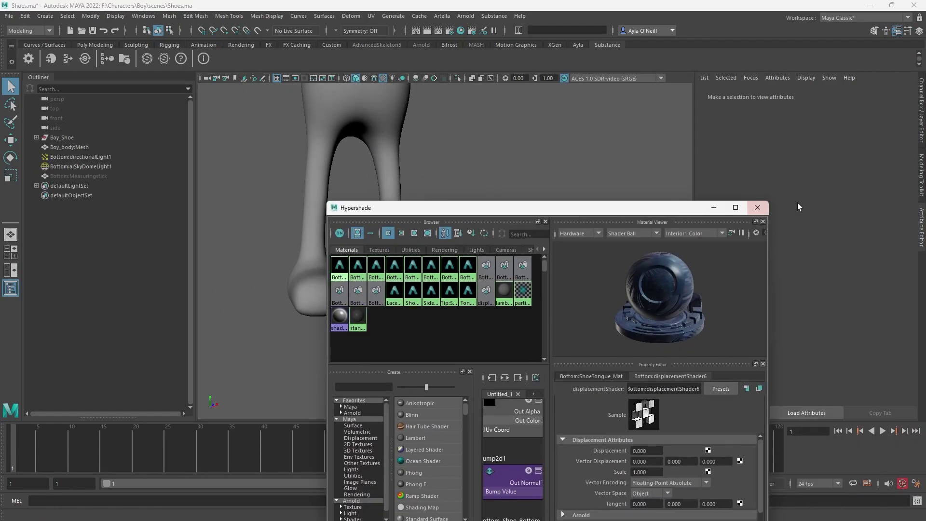
{"action": "left_click", "coordinate": [758, 207]}
Step: Hide the boy's body mesh and render a close-up of the shoe in Arnold
{"action": "left_click", "coordinate": [378, 120]}
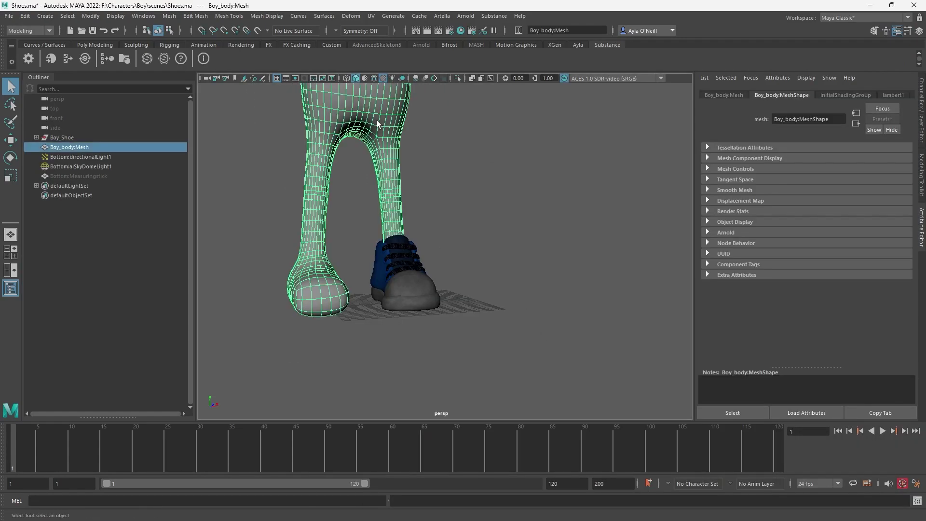
{"action": "key", "text": "ctrl+h"}
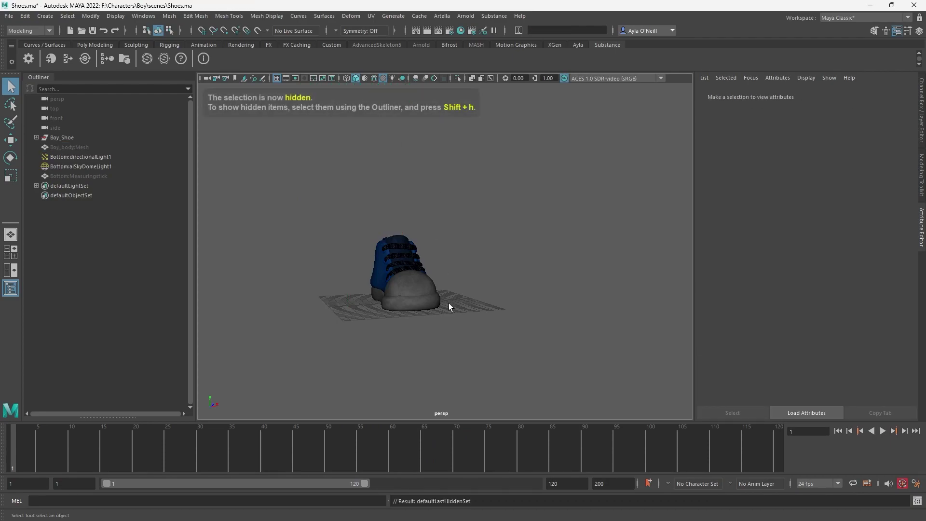
{"action": "left_click_drag", "start_coordinate": [452, 307], "coordinate": [407, 343], "text": "alt"}
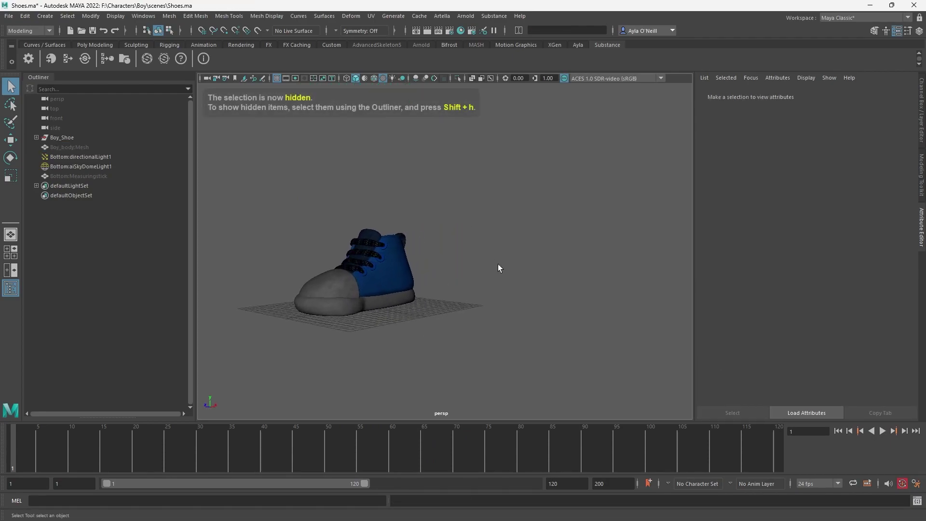
{"action": "left_click_drag", "start_coordinate": [498, 265], "coordinate": [515, 269], "text": "alt"}
{"action": "right_click_drag", "start_coordinate": [515, 269], "coordinate": [588, 355], "text": "alt"}
{"action": "left_click_drag", "start_coordinate": [587, 355], "coordinate": [560, 281], "text": "alt"}
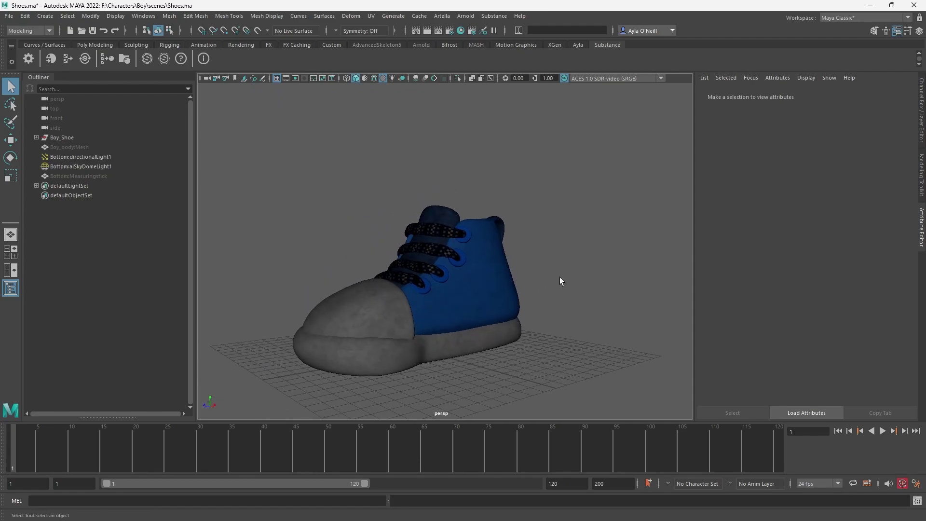
{"action": "left_click", "coordinate": [427, 32]}
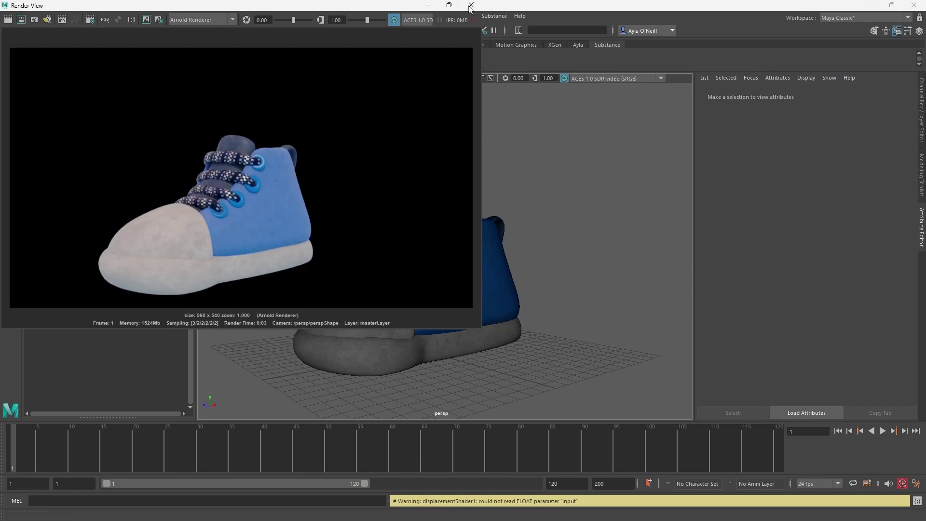
Step: Reframe the view and render the shoe again, ending with the toe pointing left
{"action": "left_click", "coordinate": [471, 6]}
{"action": "left_click_drag", "start_coordinate": [465, 268], "coordinate": [561, 277], "text": "alt"}
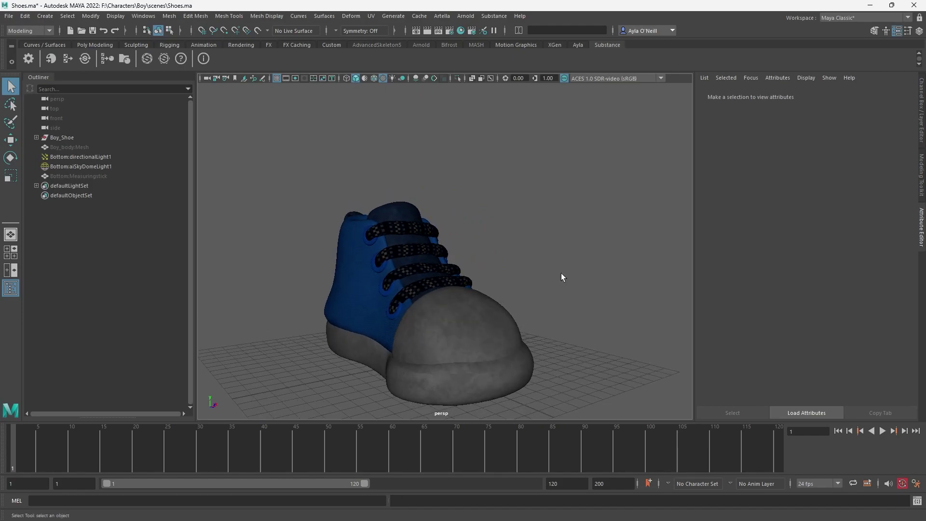
{"action": "scroll", "coordinate": [514, 302], "scroll_direction": "down", "scroll_amount": 3}
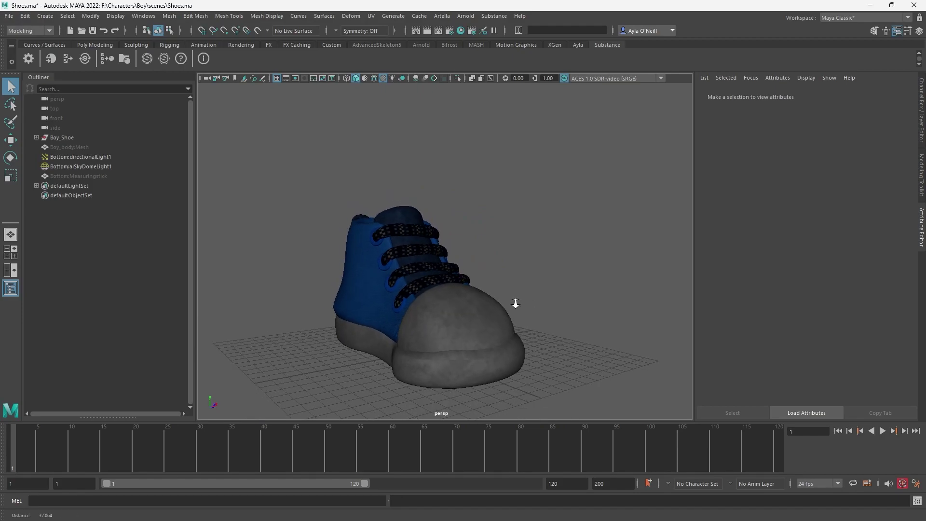
{"action": "left_click", "coordinate": [427, 30]}
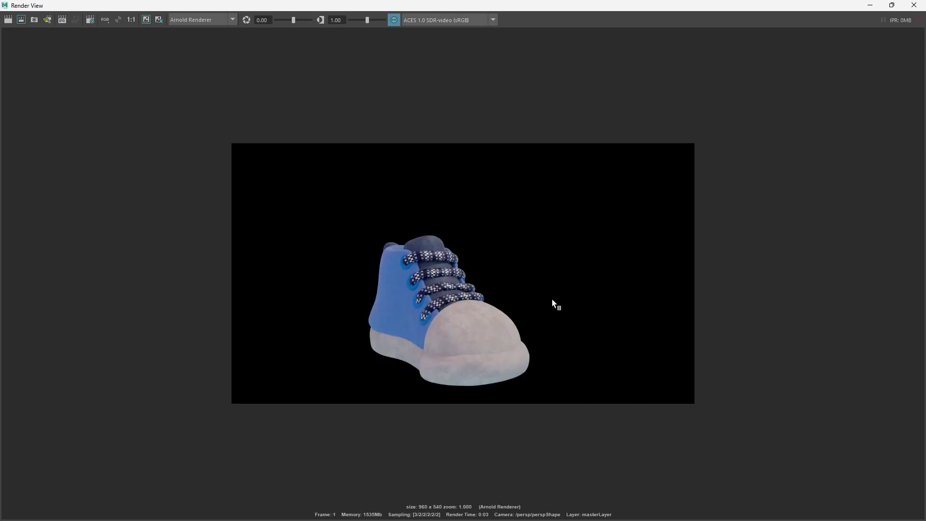
{"action": "left_click", "coordinate": [913, 5]}
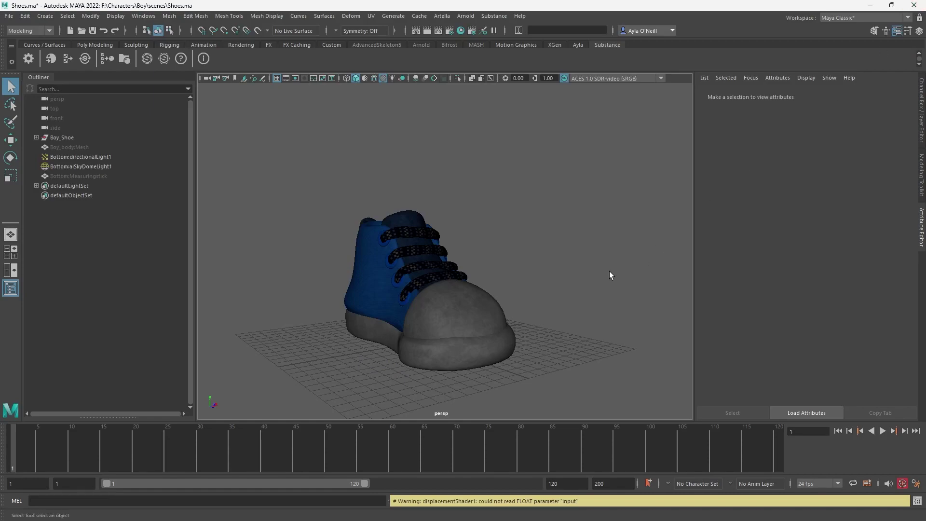
{"action": "scroll", "coordinate": [527, 310], "scroll_direction": "down", "scroll_amount": 3}
{"action": "left_click_drag", "start_coordinate": [521, 328], "coordinate": [428, 335], "text": "alt"}
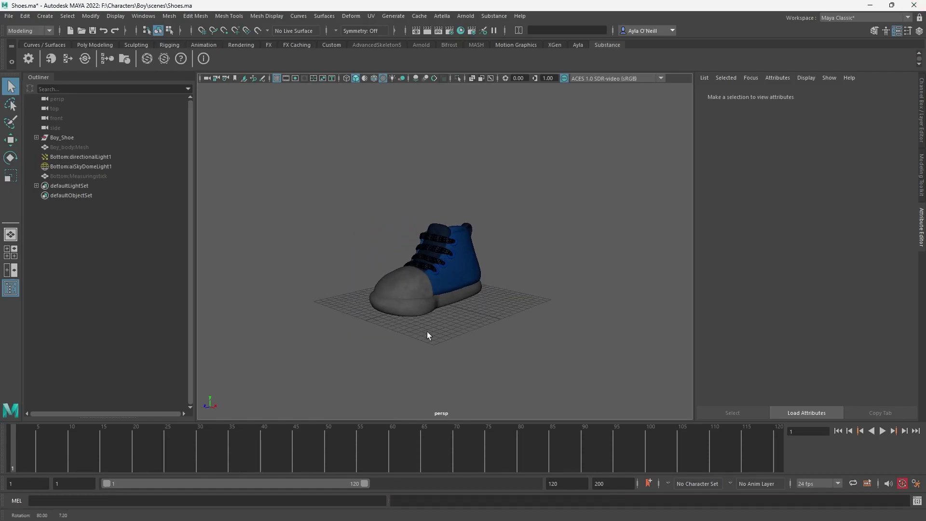
Step: Select all the shoe pieces and apply a custom shelf tool to them
{"action": "left_click", "coordinate": [8, 17]}
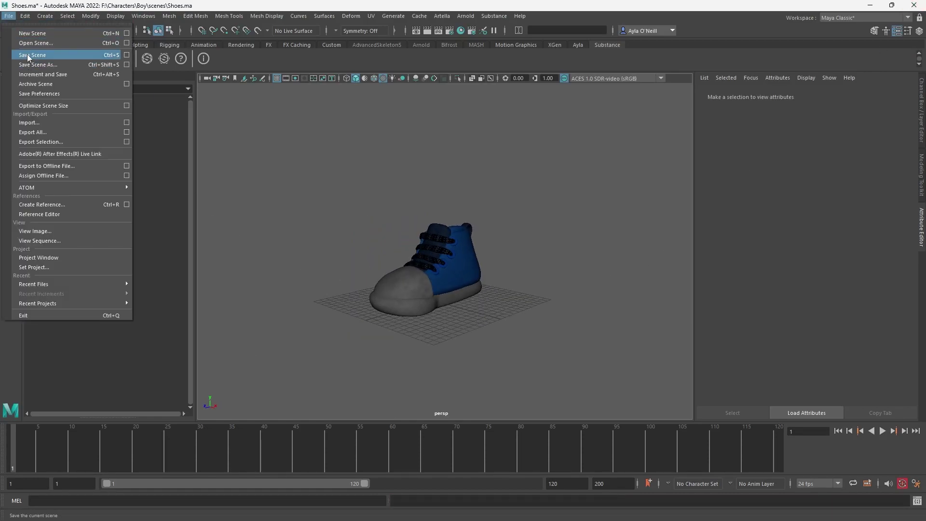
{"action": "left_click", "coordinate": [453, 317]}
{"action": "left_click_drag", "start_coordinate": [504, 342], "coordinate": [339, 223]}
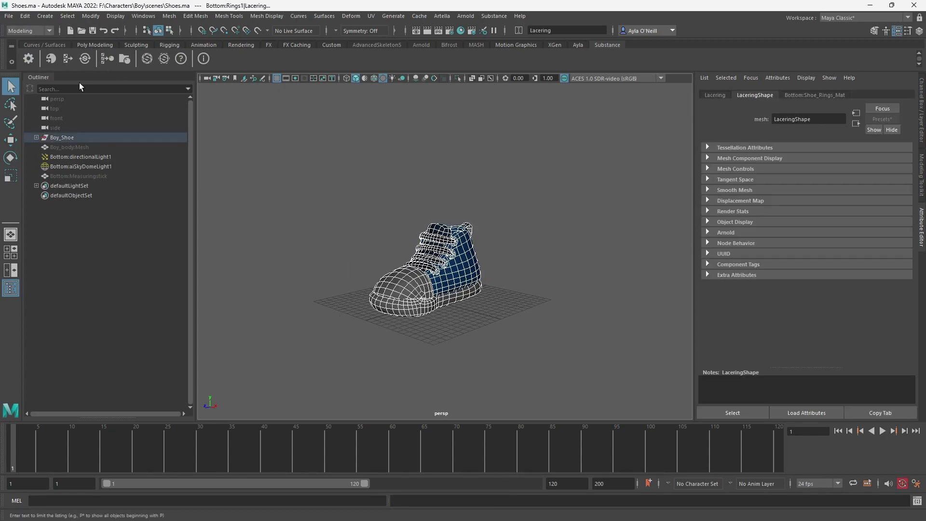
{"action": "left_click", "coordinate": [581, 45]}
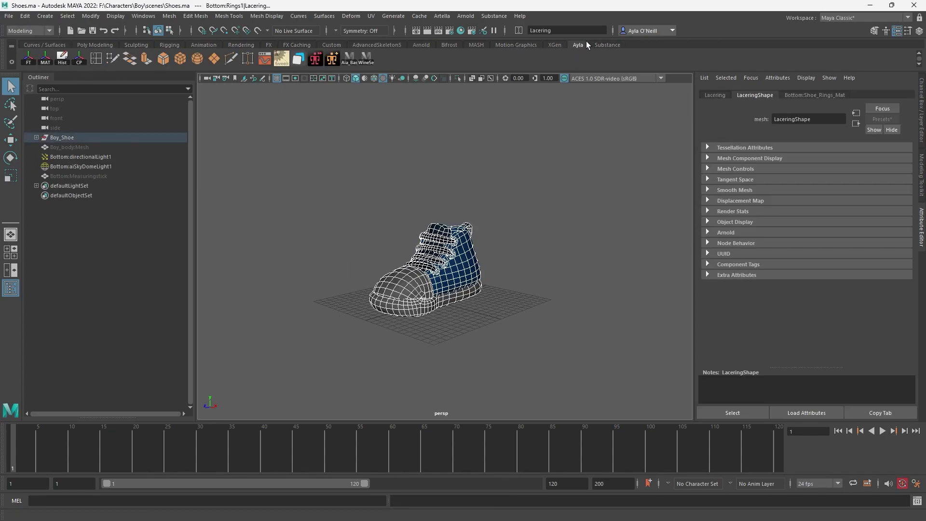
{"action": "left_click", "coordinate": [29, 58]}
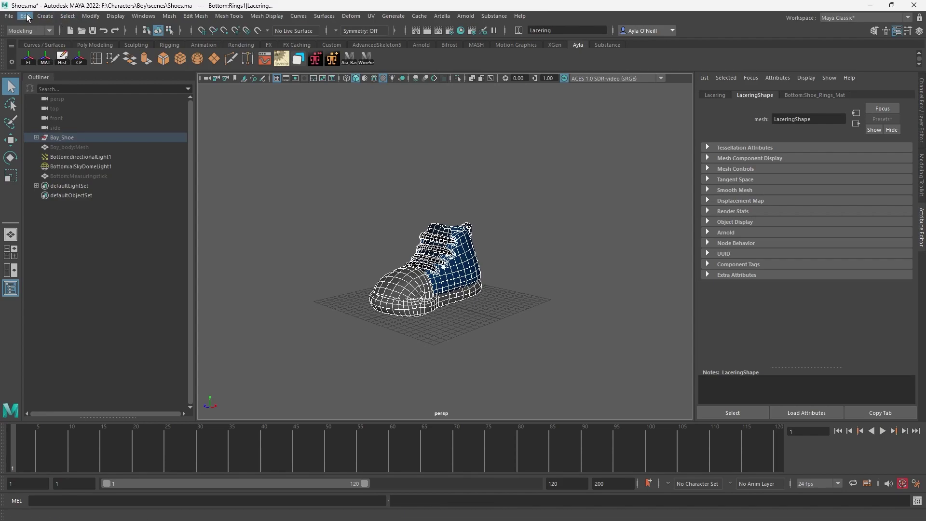
Step: Clear the selection and zoom in closer on the shoe
{"action": "left_click", "coordinate": [389, 169]}
{"action": "left_click", "coordinate": [446, 297]}
{"action": "left_click", "coordinate": [297, 193]}
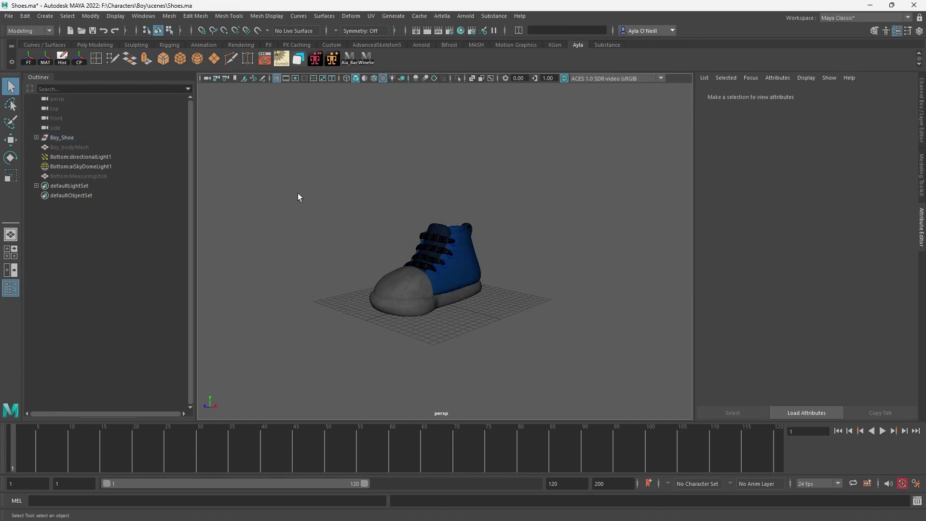
{"action": "left_click", "coordinate": [26, 16]}
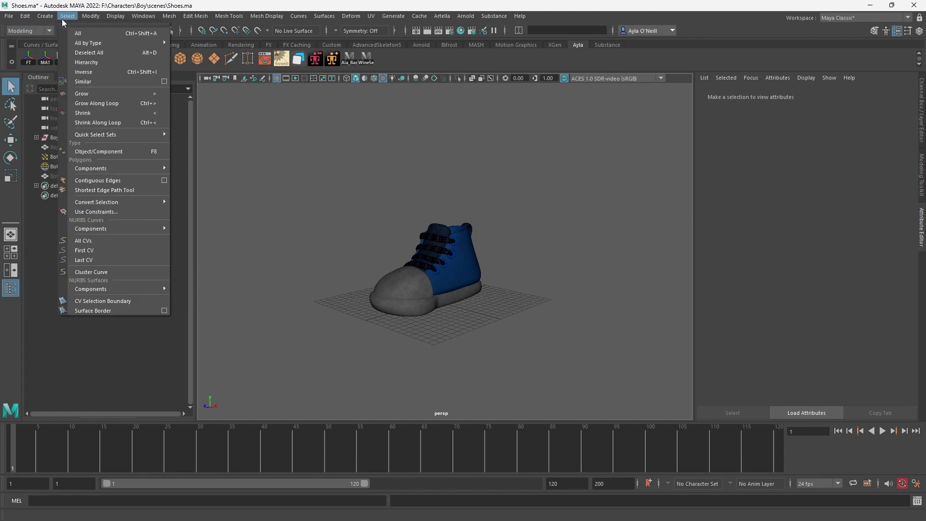
{"action": "mouse_move", "coordinate": [79, 16]}
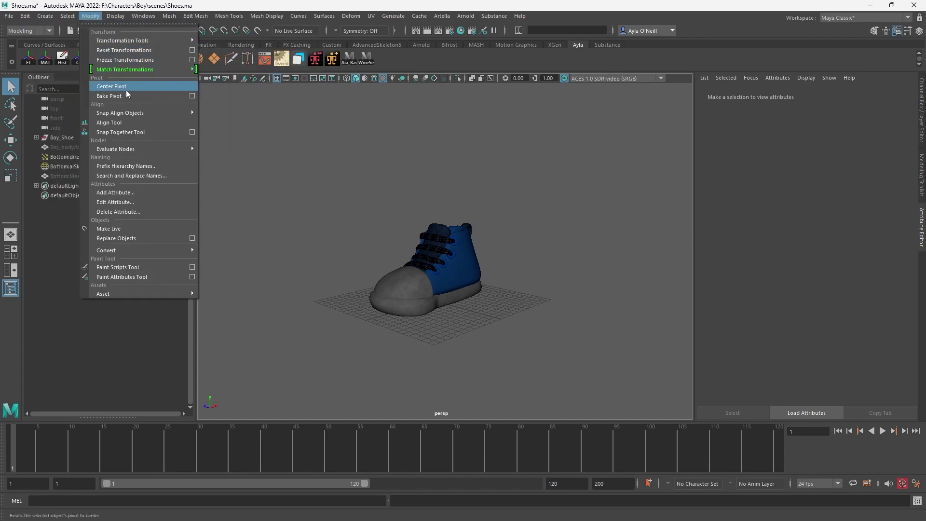
{"action": "left_click", "coordinate": [461, 224]}
{"action": "mouse_move", "coordinate": [499, 338]}
{"action": "right_mouse_down", "text": "alt"}
{"action": "mouse_move", "coordinate": [507, 310]}
{"action": "mouse_move", "coordinate": [513, 331]}
{"action": "mouse_move", "coordinate": [489, 349]}
{"action": "right_mouse_up", "text": "alt"}
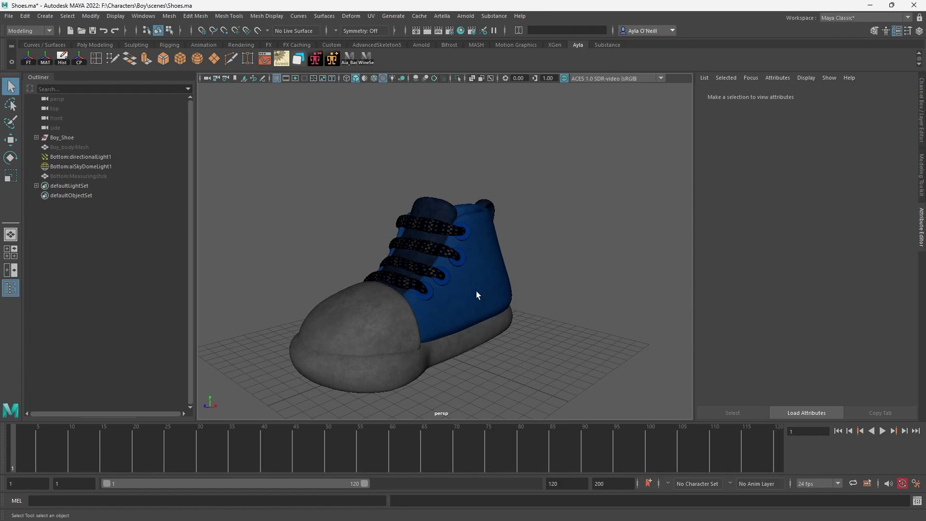
{"action": "right_click_drag", "start_coordinate": [477, 291], "coordinate": [514, 242]}
{"action": "scroll", "coordinate": [540, 269], "scroll_direction": "down", "scroll_amount": 2}
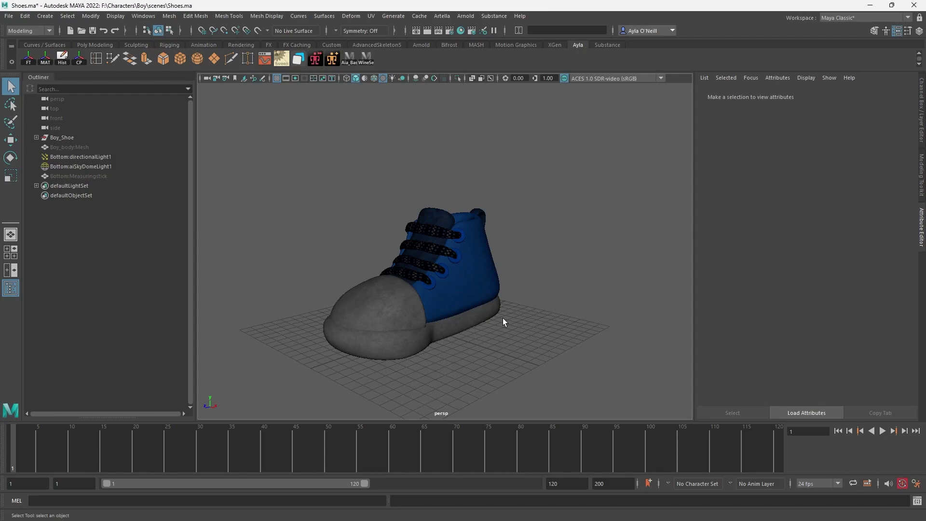
Step: Select the Boy_Shoe group and save the scene as Shoes.ma
{"action": "left_click", "coordinate": [75, 137]}
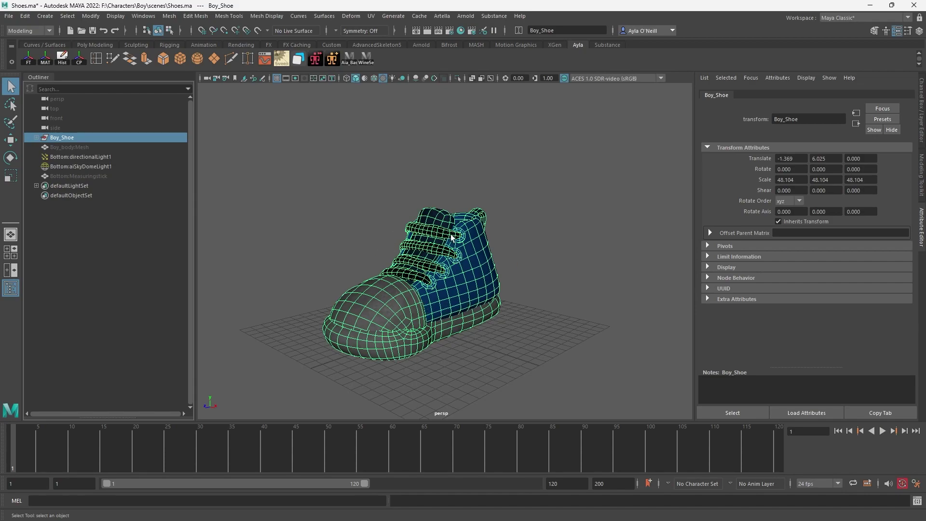
{"action": "left_click", "coordinate": [9, 16]}
{"action": "left_click", "coordinate": [29, 64]}
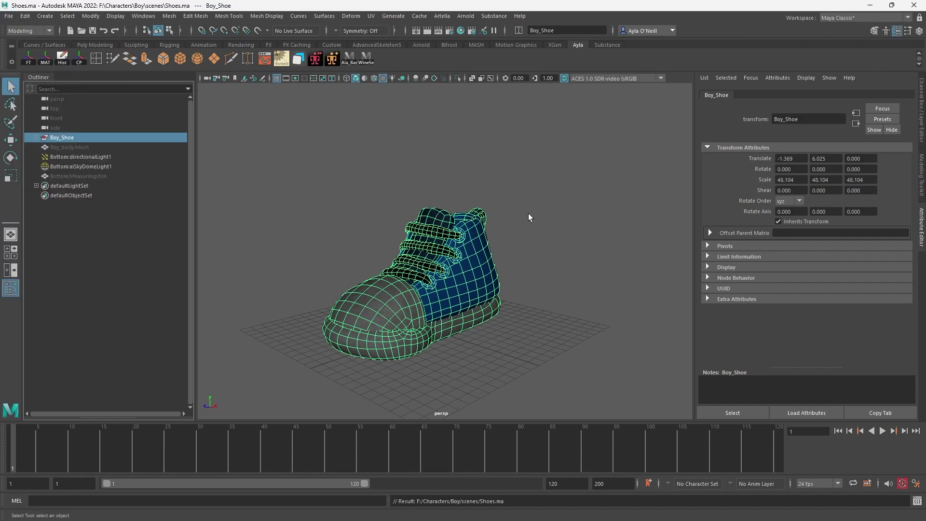
{"action": "left_click", "coordinate": [520, 256]}
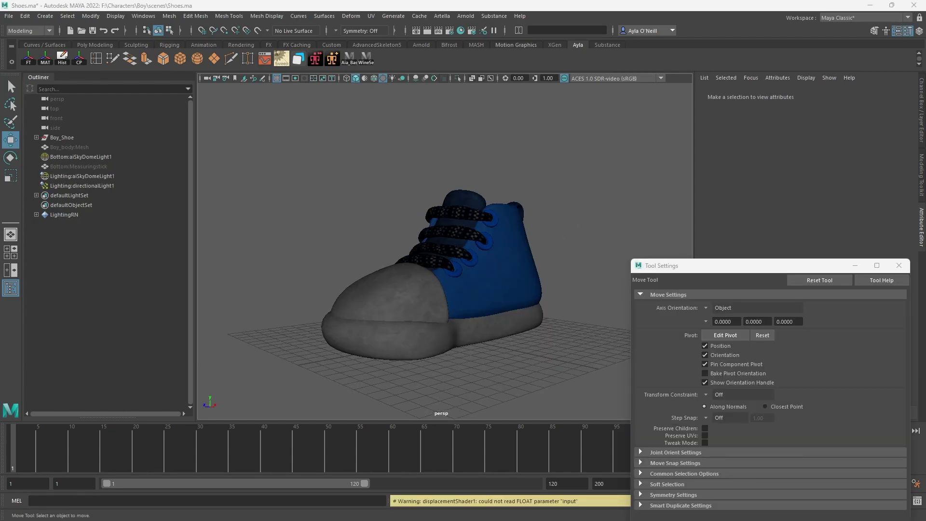
Step: Check the Lighting sky dome intensity 1.000 and directional light intensity 2.000
{"action": "left_click", "coordinate": [106, 185]}
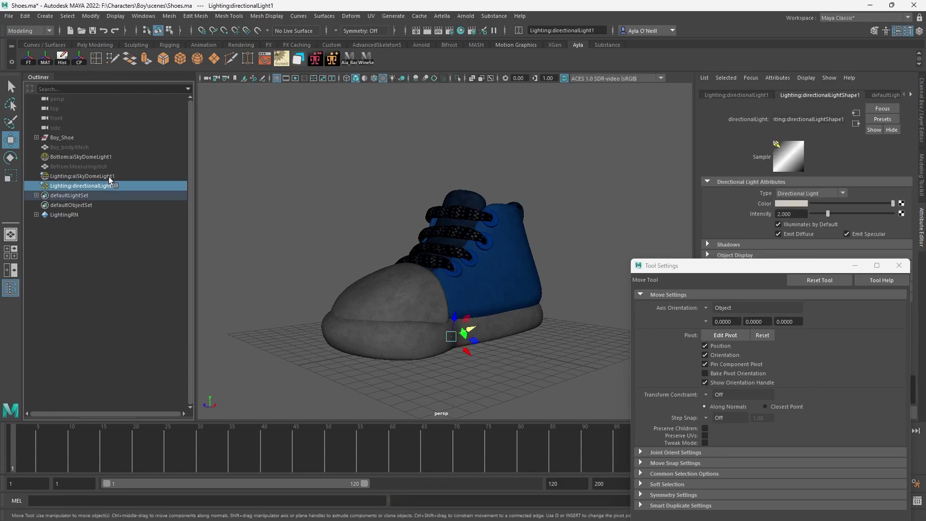
{"action": "left_click", "coordinate": [109, 177]}
{"action": "left_click", "coordinate": [439, 294]}
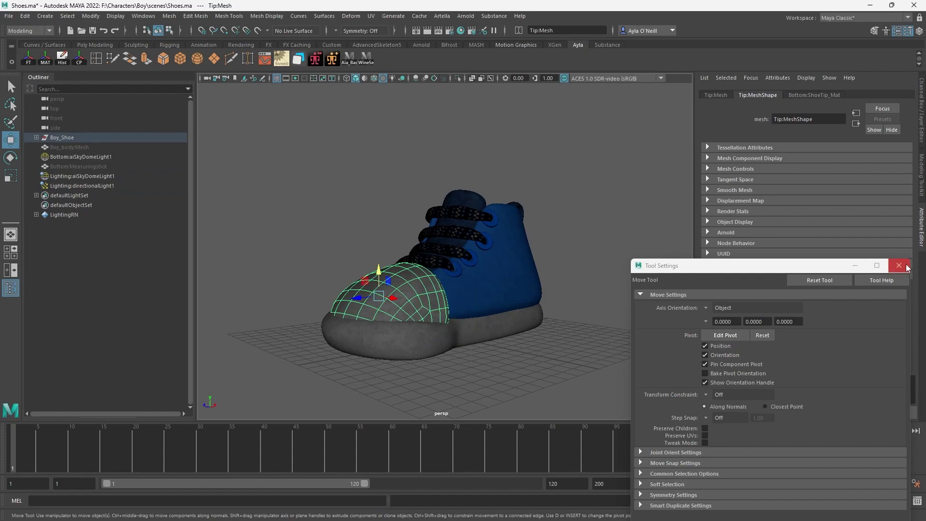
{"action": "left_click", "coordinate": [892, 268]}
{"action": "left_click", "coordinate": [75, 158]}
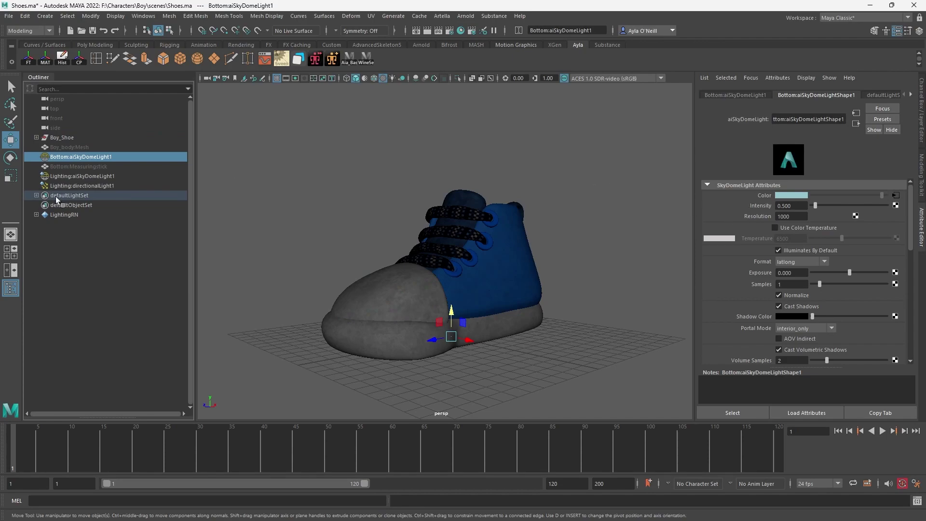
{"action": "left_click", "coordinate": [66, 176]}
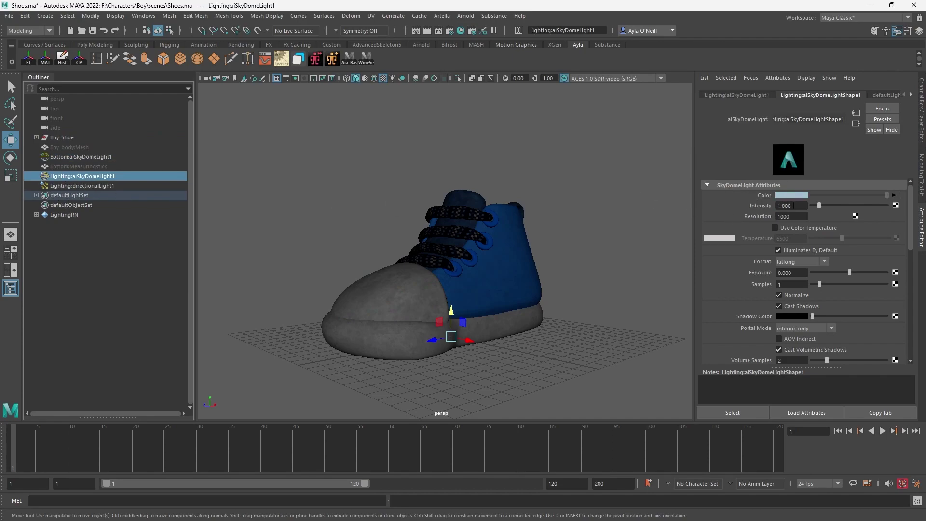
{"action": "double_click", "coordinate": [774, 205]}
{"action": "left_click", "coordinate": [72, 187]}
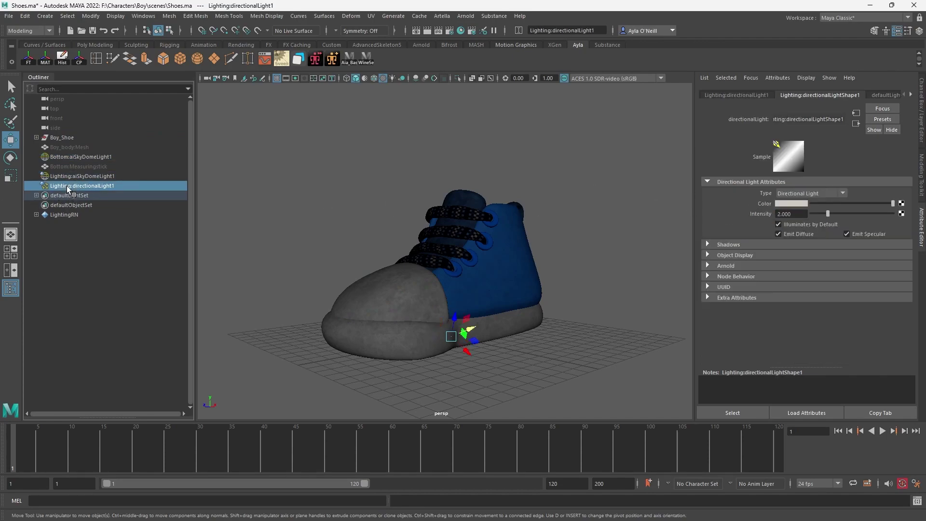
{"action": "double_click", "coordinate": [798, 214]}
Step: Render the shoe in Arnold with the referenced lights, then review the lights' settings
{"action": "left_click", "coordinate": [314, 182]}
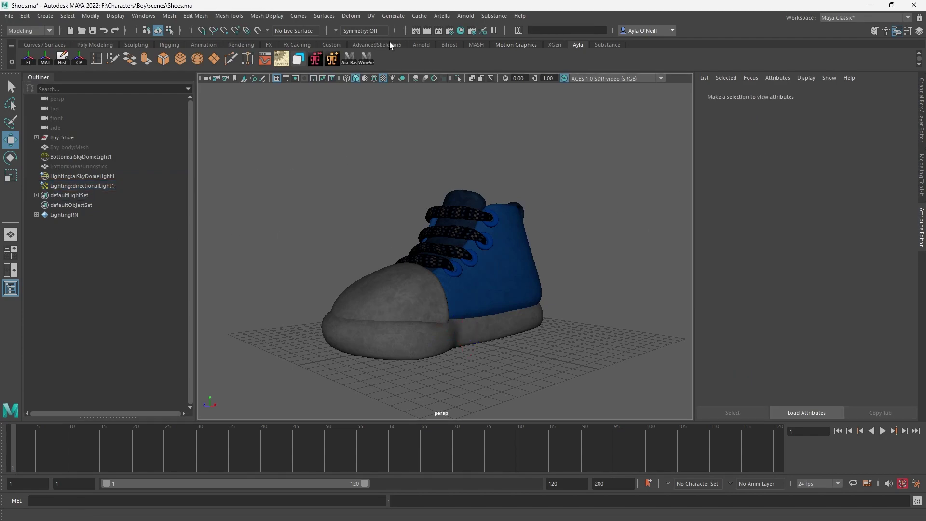
{"action": "left_click", "coordinate": [427, 31]}
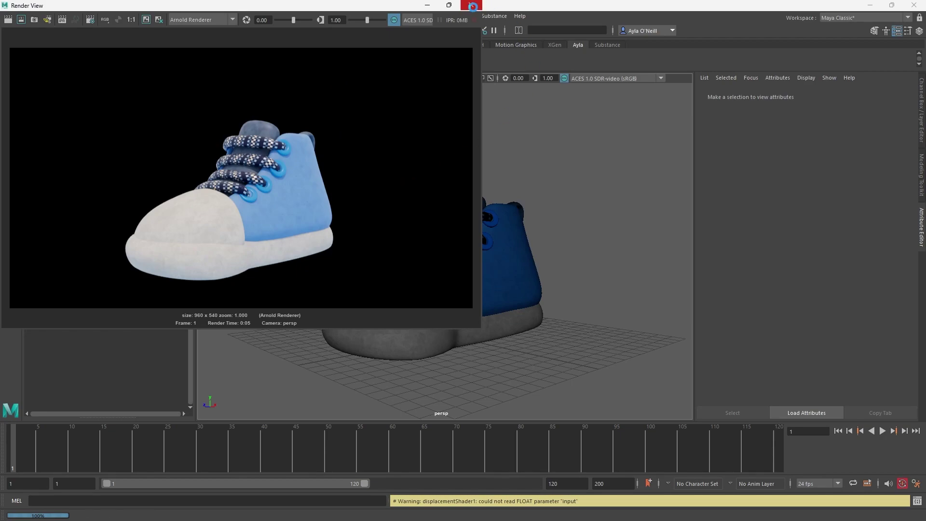
{"action": "left_click", "coordinate": [471, 5]}
{"action": "left_click", "coordinate": [91, 156]}
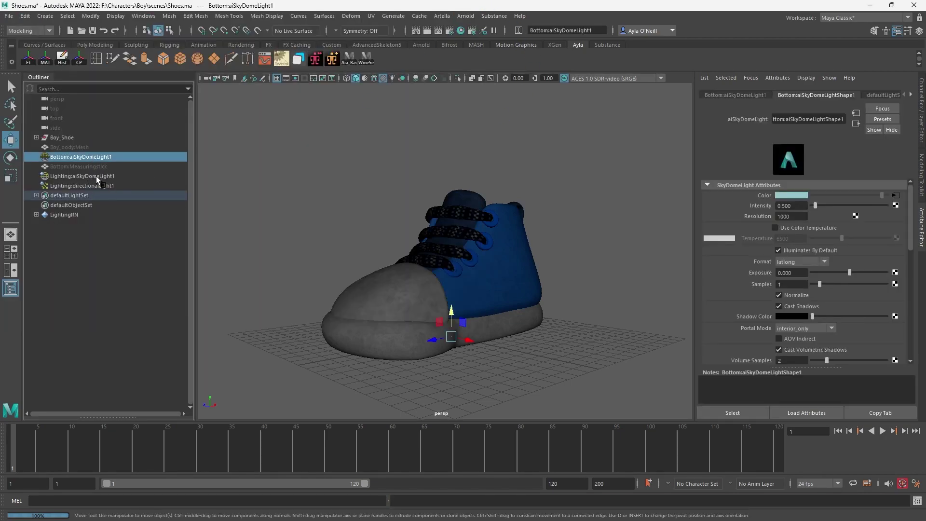
{"action": "left_click", "coordinate": [91, 178]}
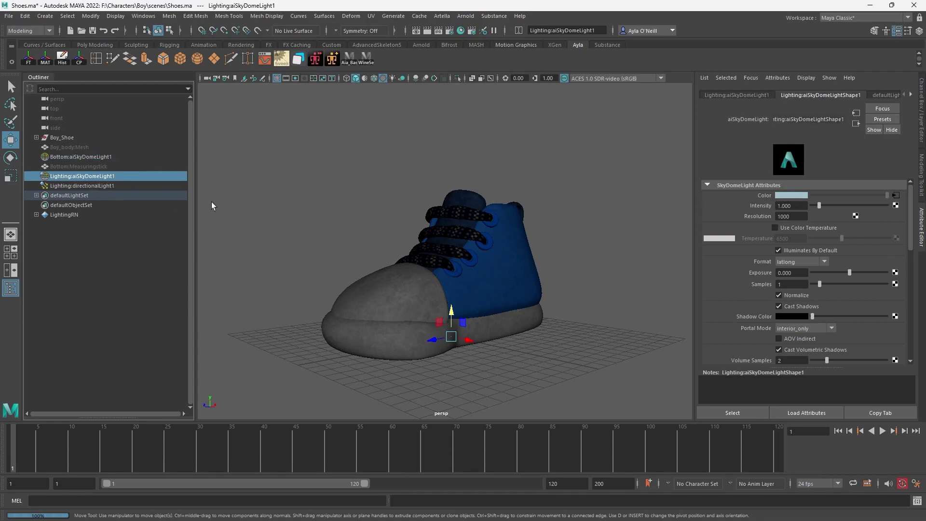
{"action": "left_click", "coordinate": [102, 186]}
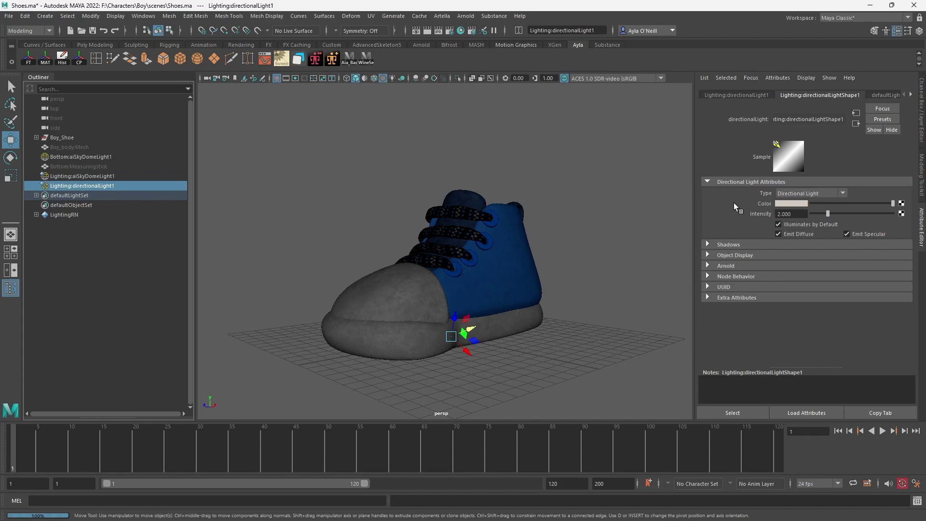
{"action": "left_click", "coordinate": [250, 211]}
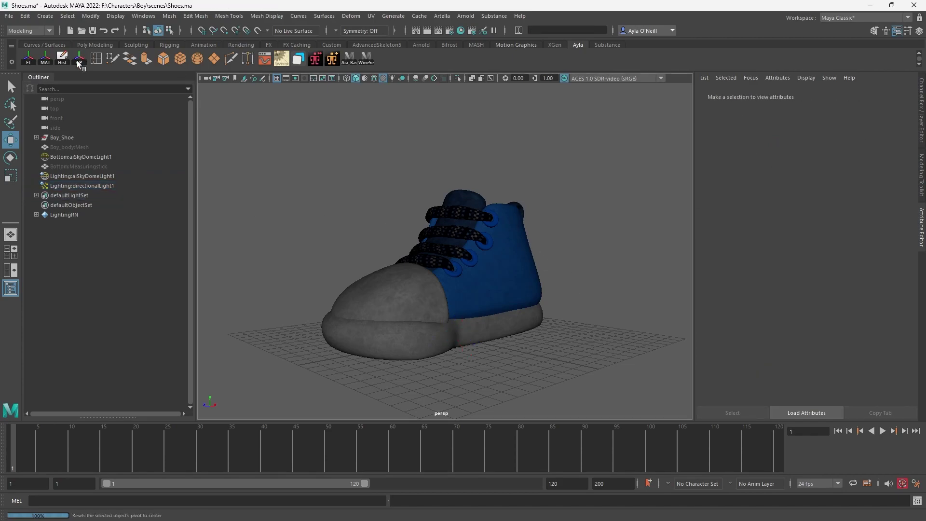